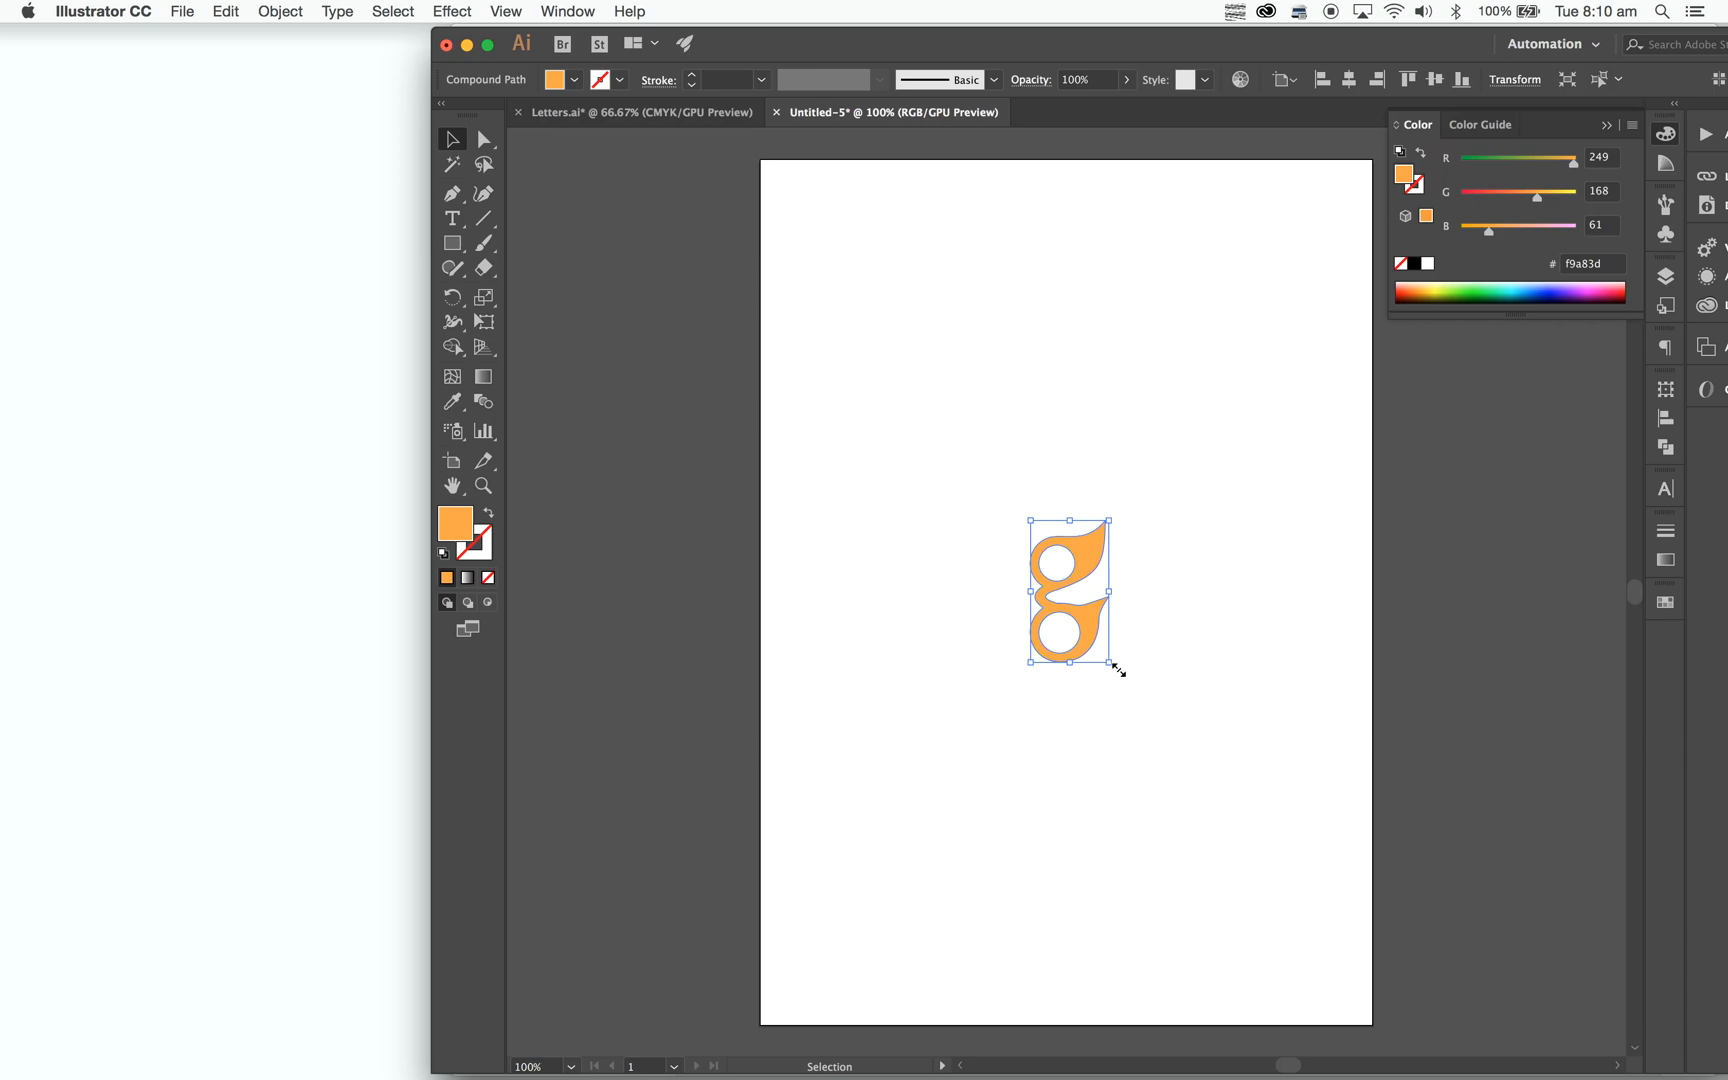
Rotate the orange letter g onto its side at a slight tilt and enlarge it to fill most of the artboard's width.
{"action": "mouse_move", "coordinate": [1123, 668]}
{"action": "left_mouse_down"}
{"action": "mouse_move", "coordinate": [1146, 625]}
{"action": "mouse_move", "coordinate": [1121, 686]}
{"action": "left_mouse_up"}
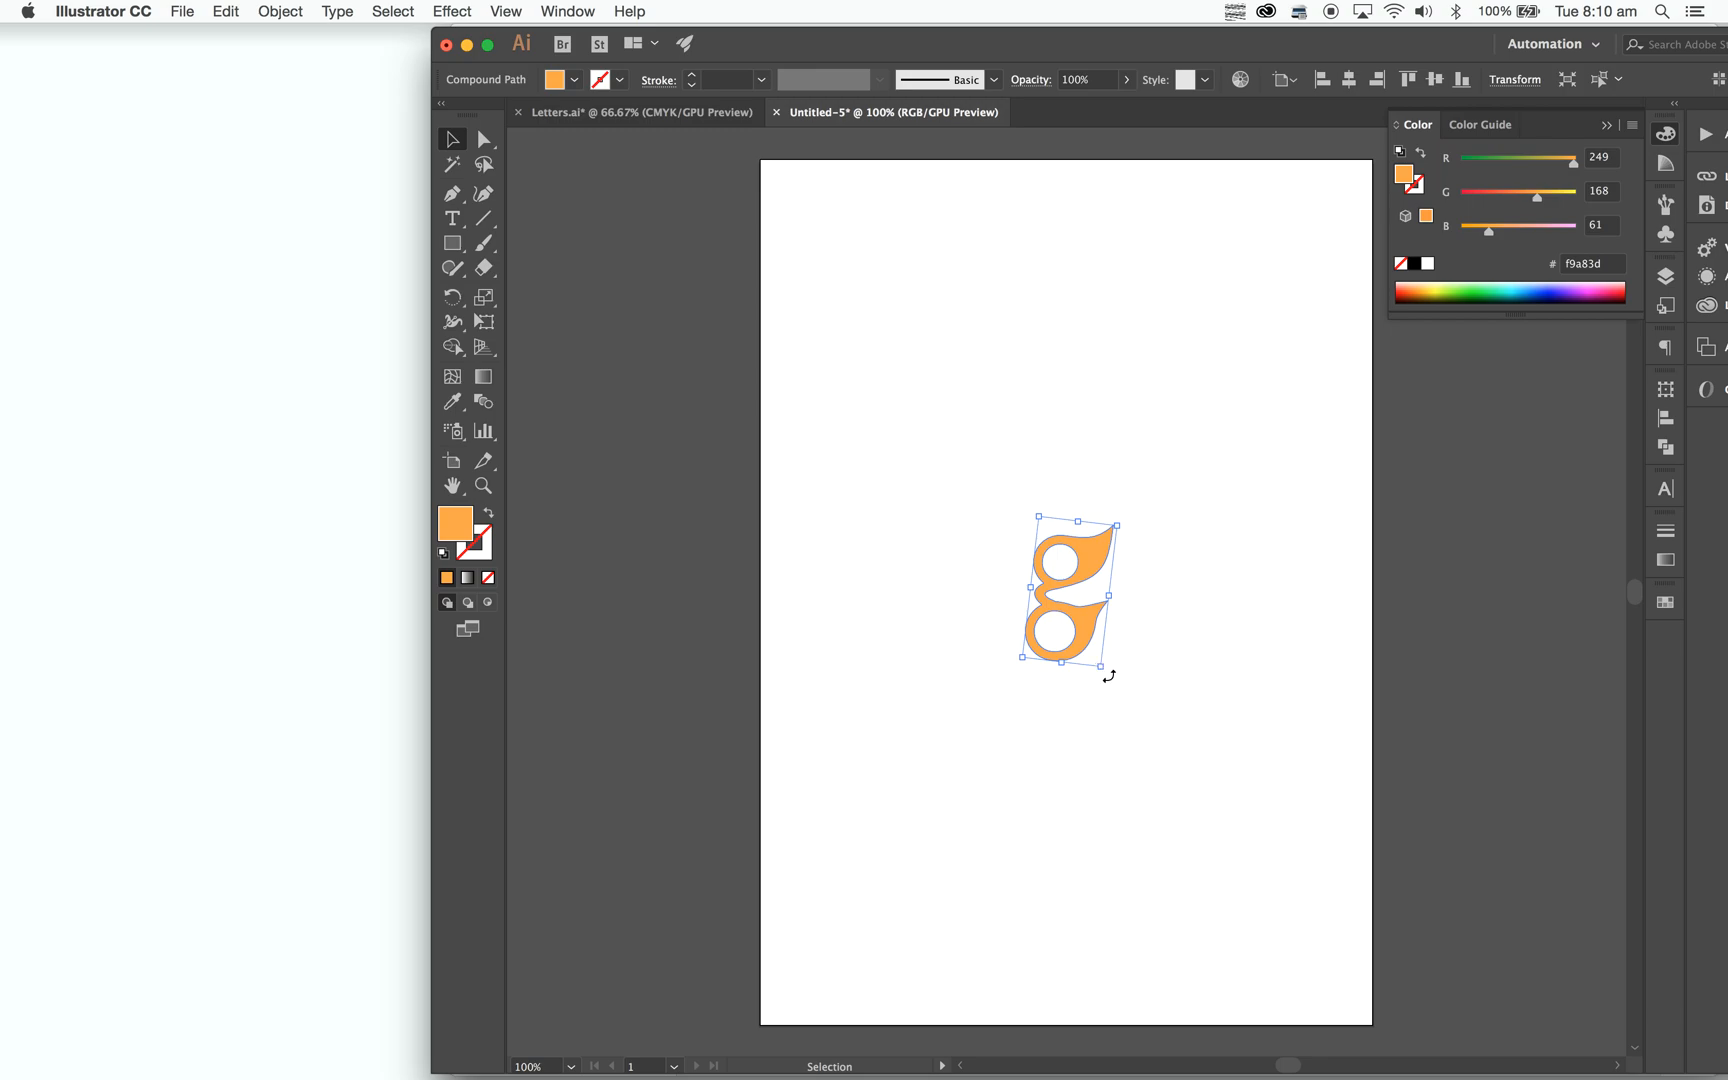
{"action": "left_click_drag", "start_coordinate": [1110, 677], "coordinate": [1171, 576]}
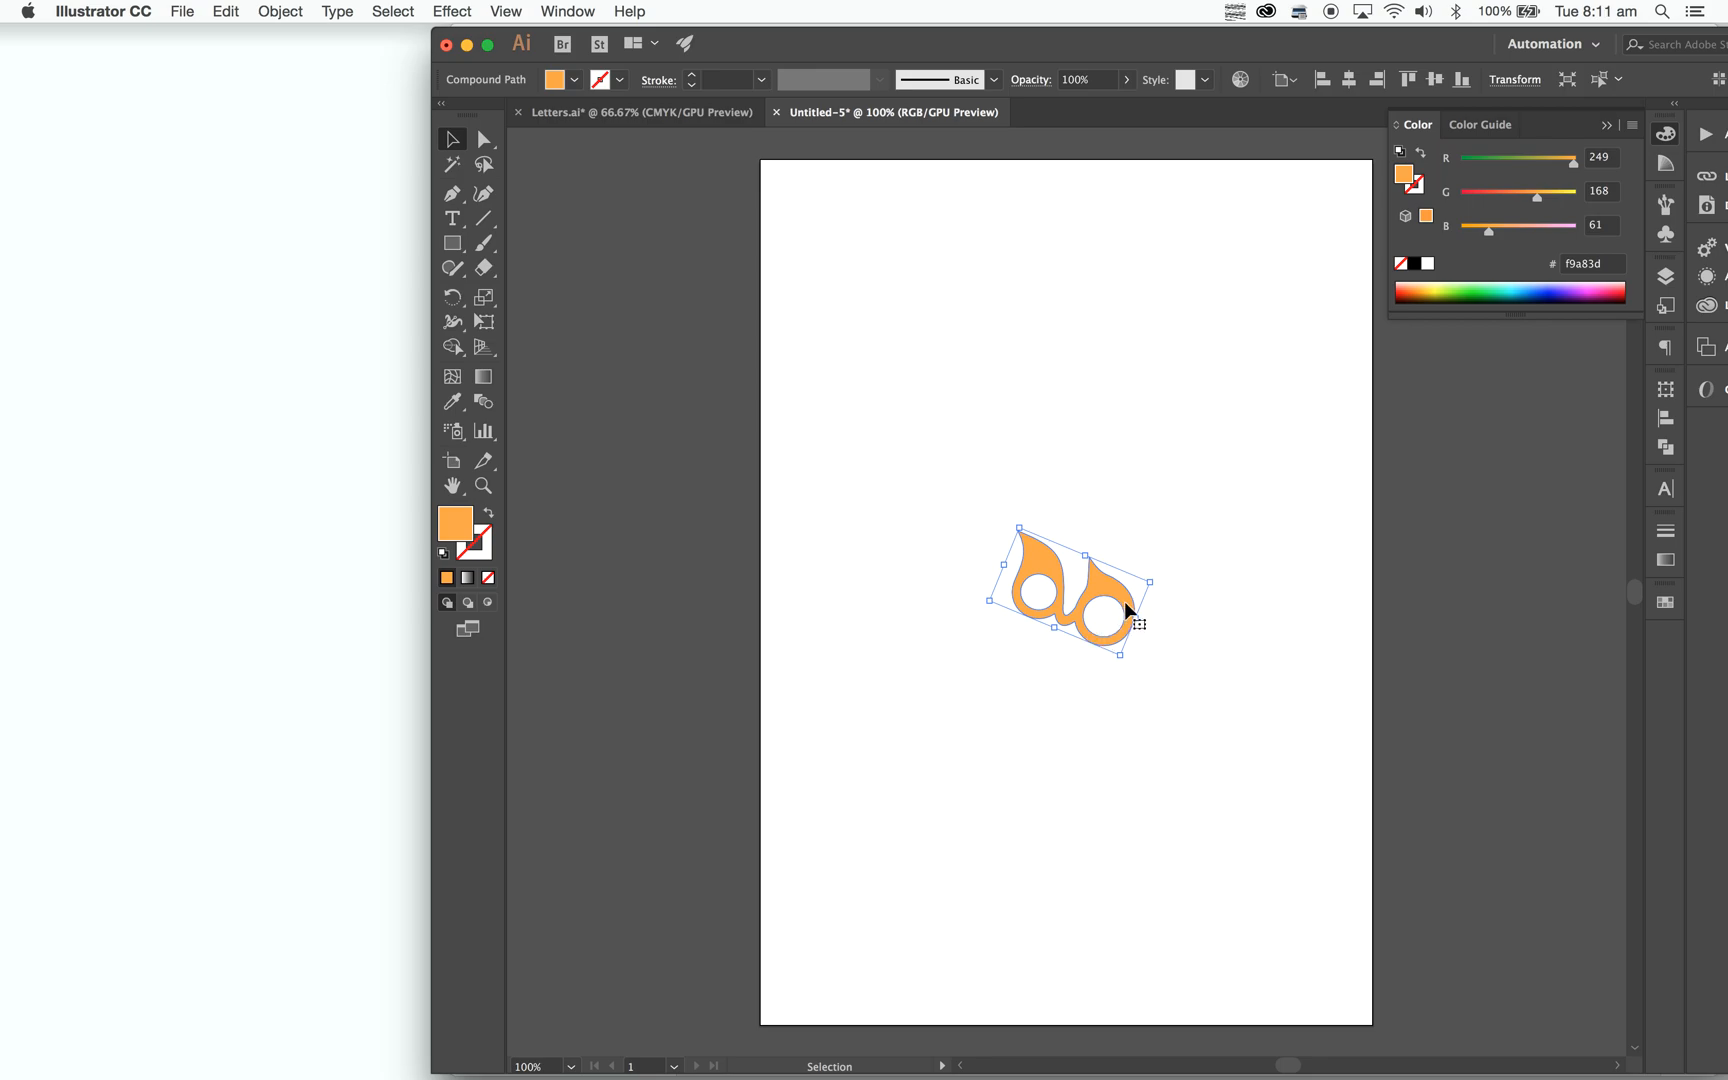
{"action": "left_click_drag", "start_coordinate": [1130, 609], "coordinate": [1231, 646]}
{"action": "left_click_drag", "start_coordinate": [1253, 486], "coordinate": [1256, 558]}
{"action": "left_click", "coordinate": [1373, 683]}
Duplicate the enlarged g shape straight down so the copy overlaps the lower half of the original.
{"action": "left_click", "coordinate": [1269, 555]}
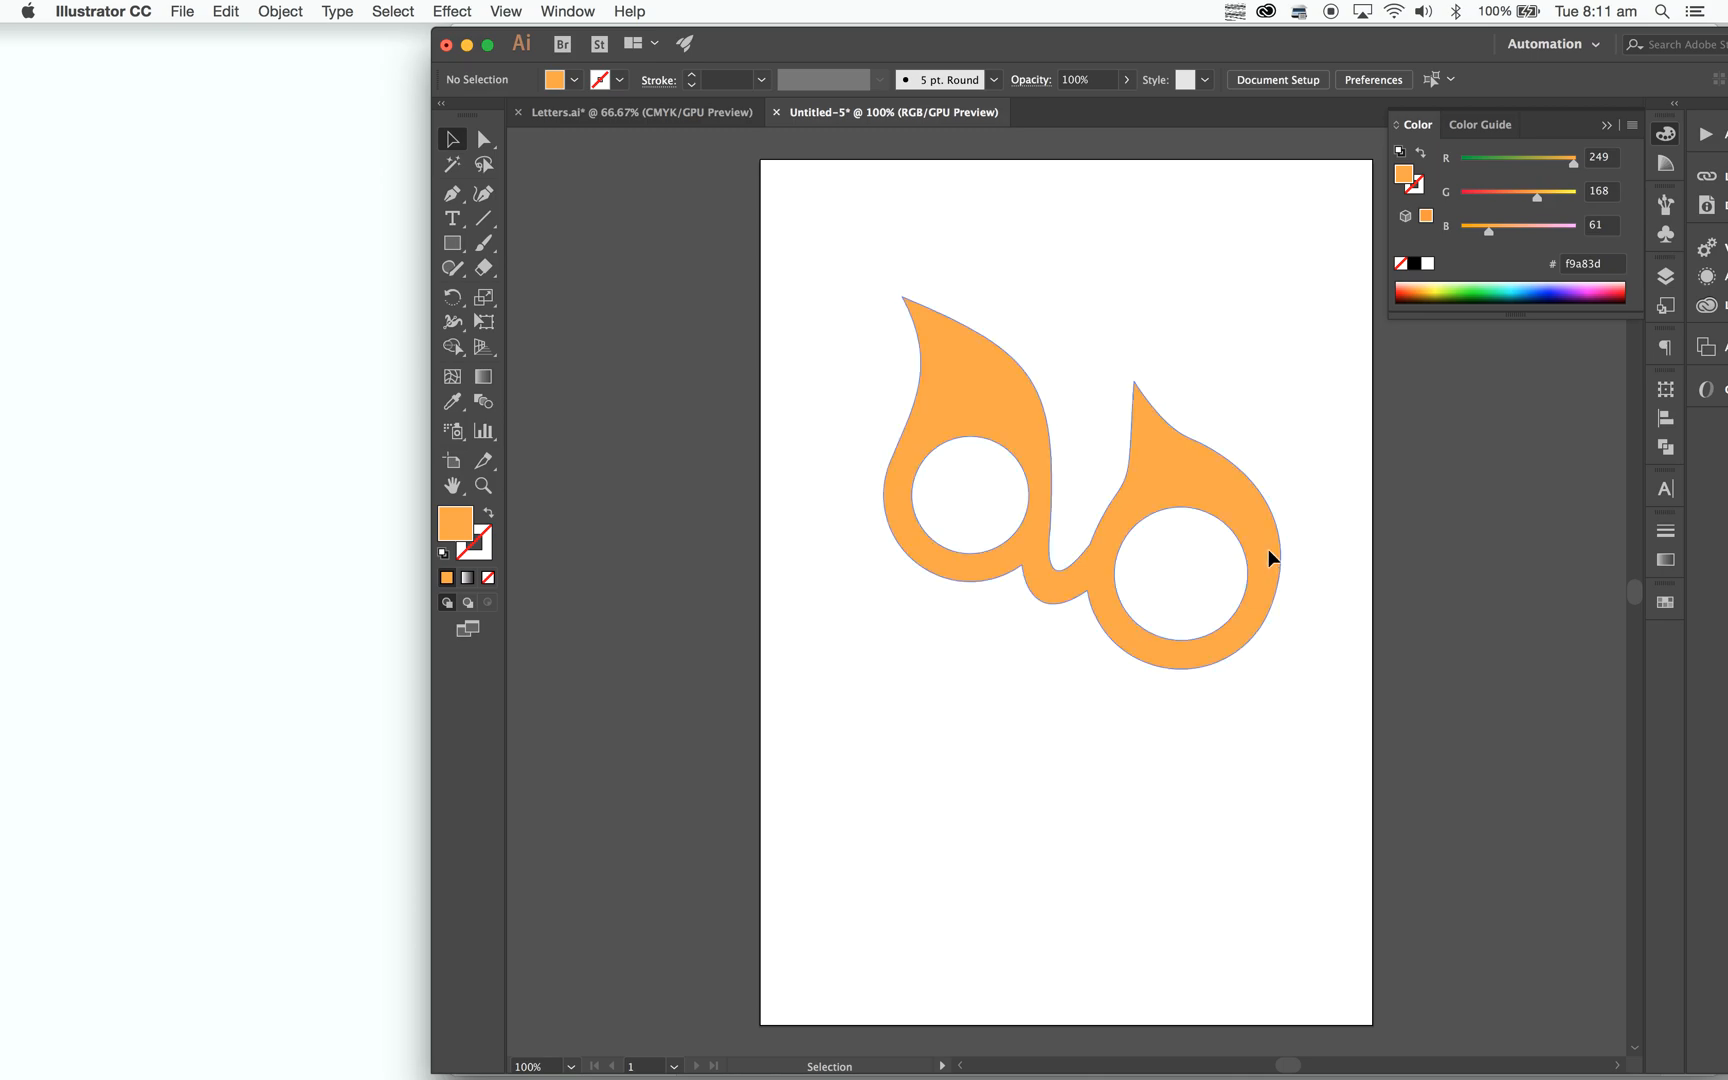
{"action": "key", "text": "a"}
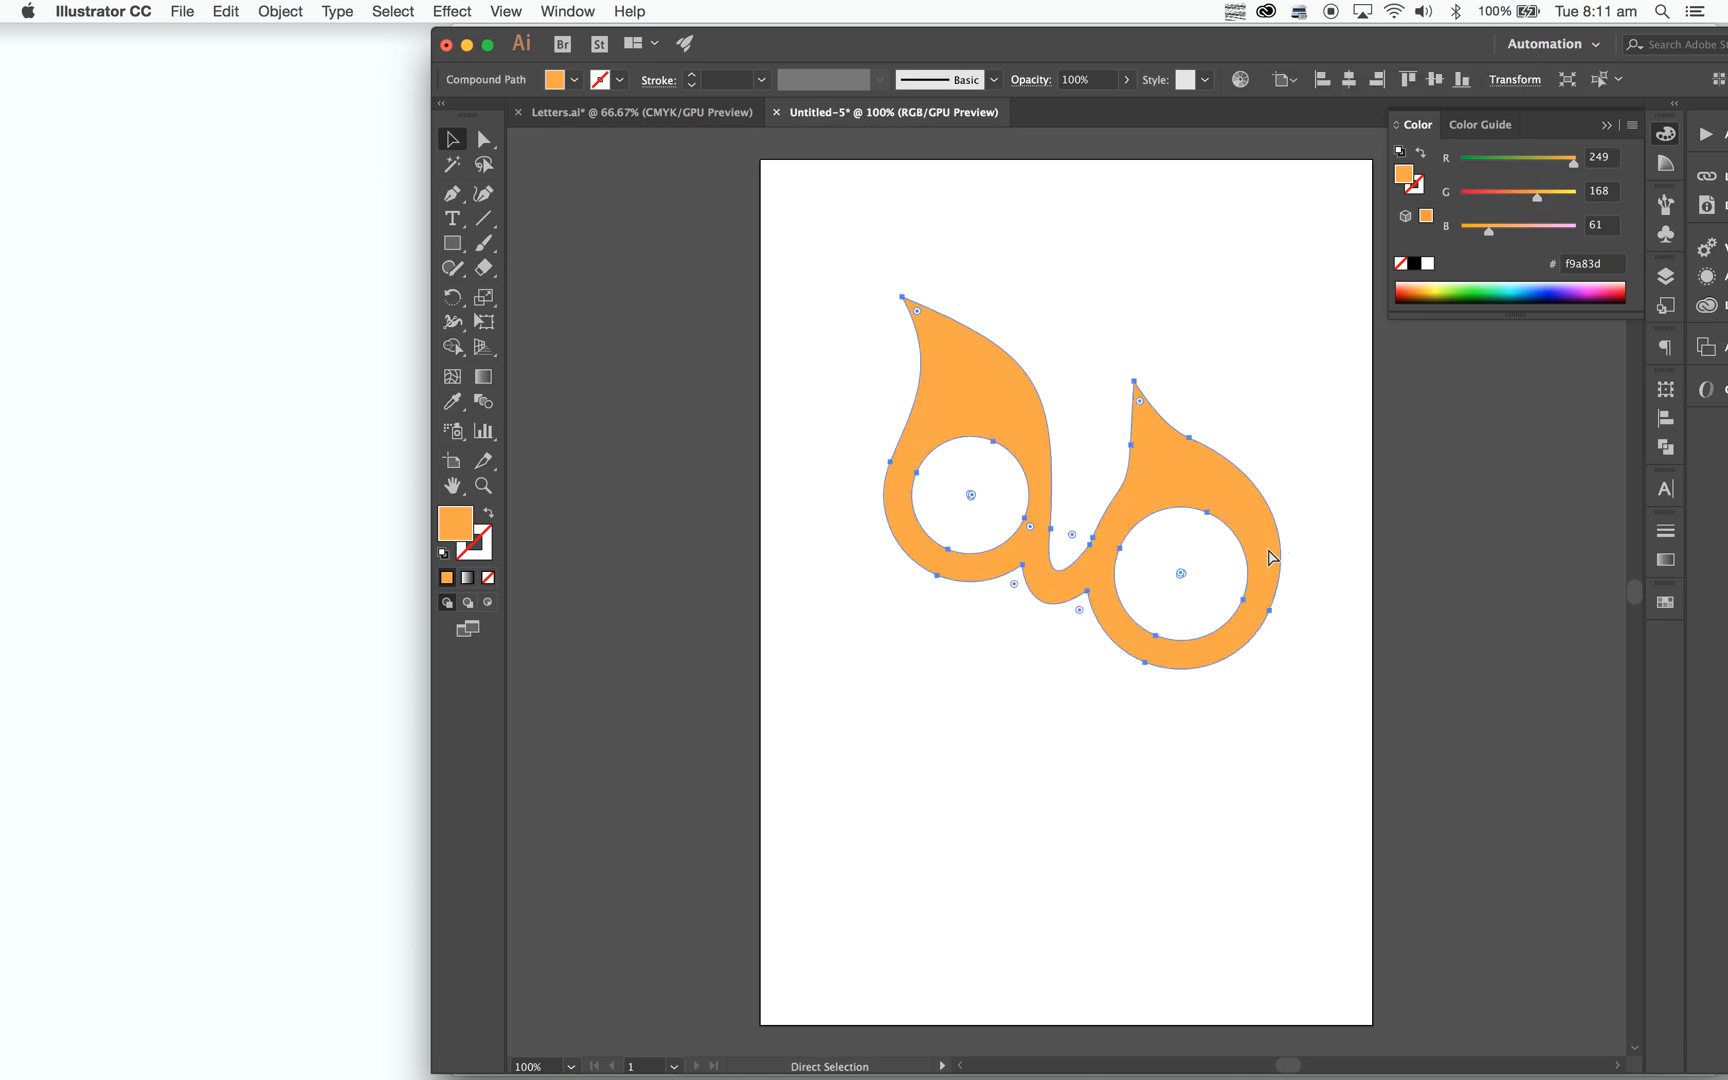
{"action": "key", "text": "v"}
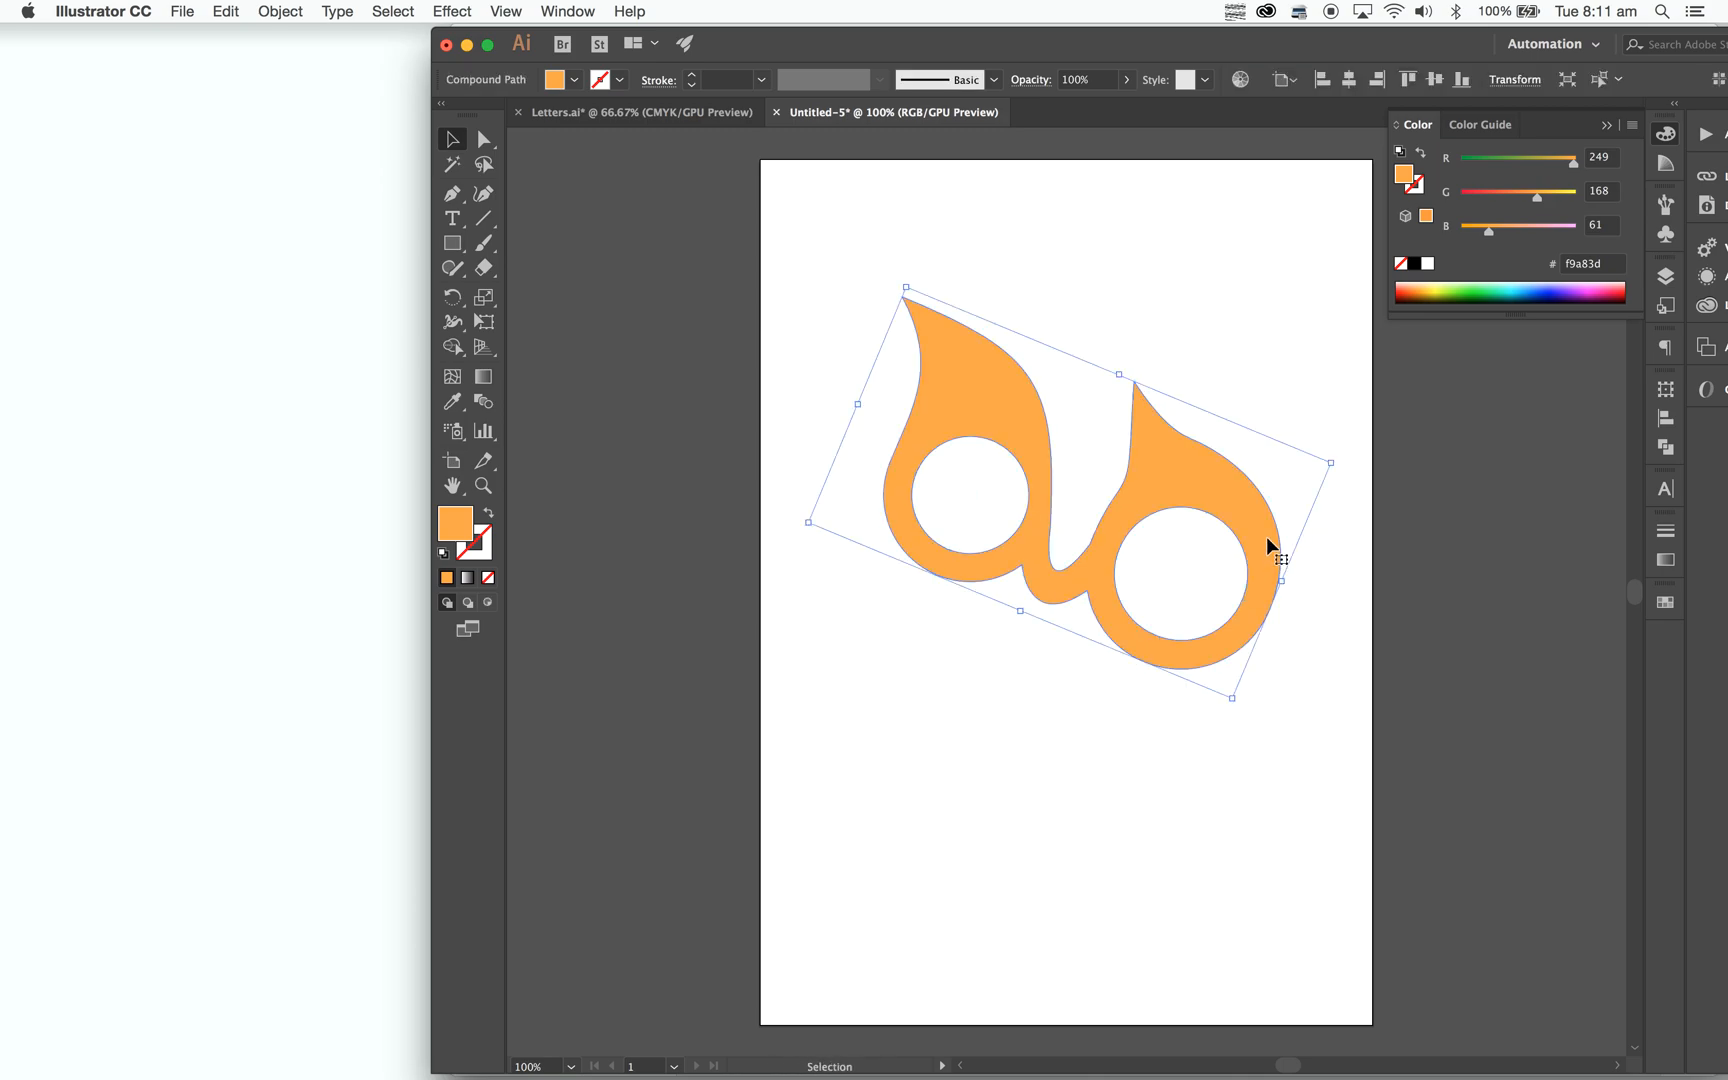
{"action": "left_click_drag", "start_coordinate": [1266, 540], "coordinate": [1277, 715]}
{"action": "left_click", "coordinate": [1336, 747]}
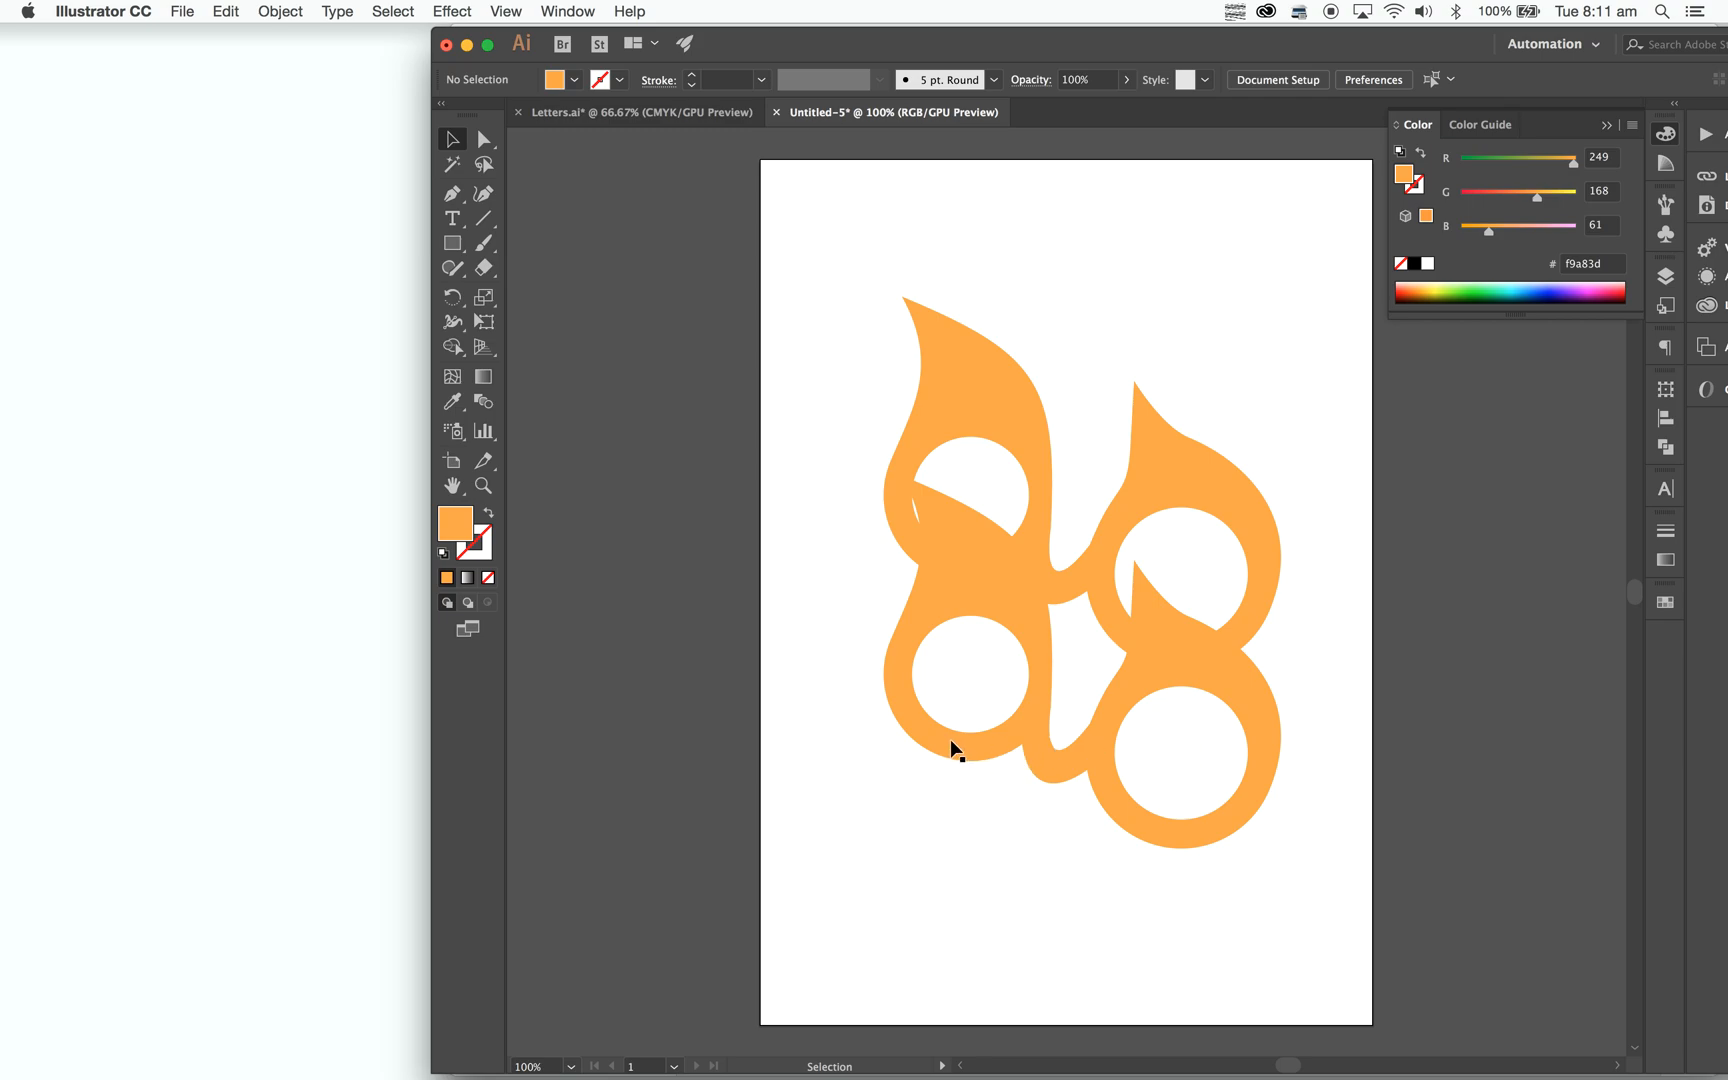
Delete the anchor points of the left ear tip, the inner curve and the bridge from the lower copy's outline.
{"action": "left_click", "coordinate": [888, 691]}
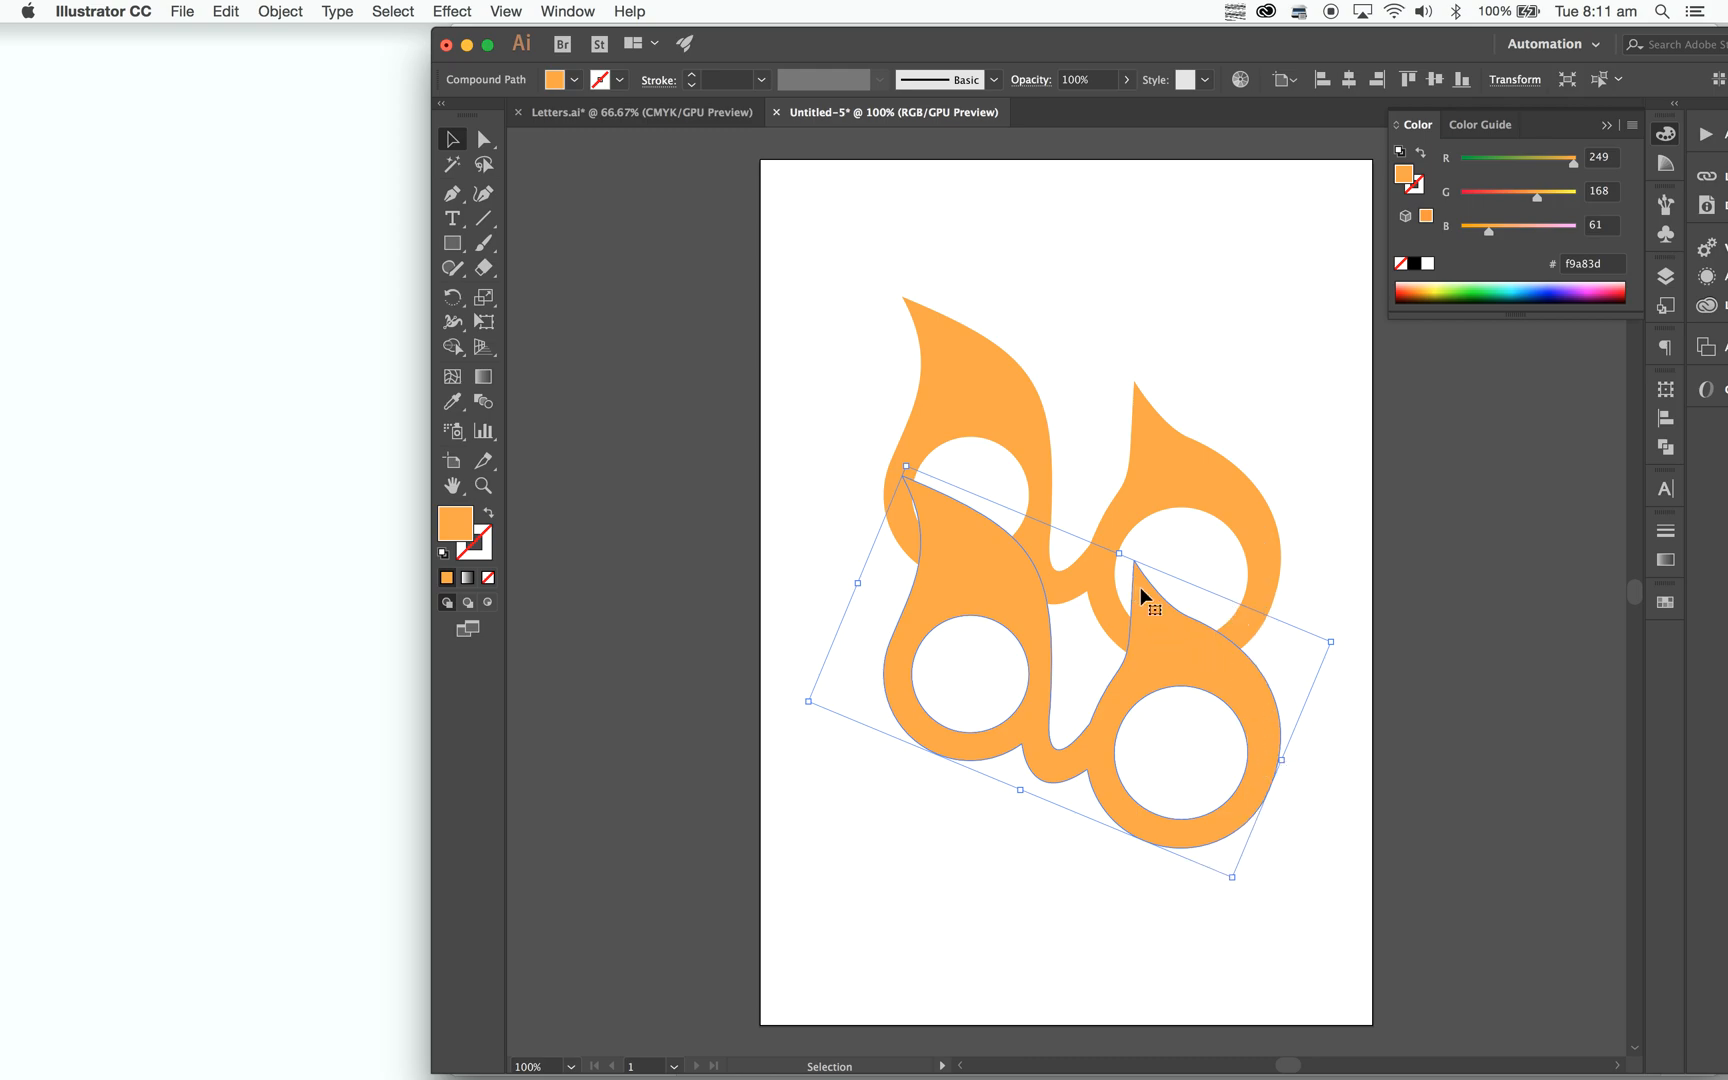
{"action": "left_click", "coordinate": [484, 139]}
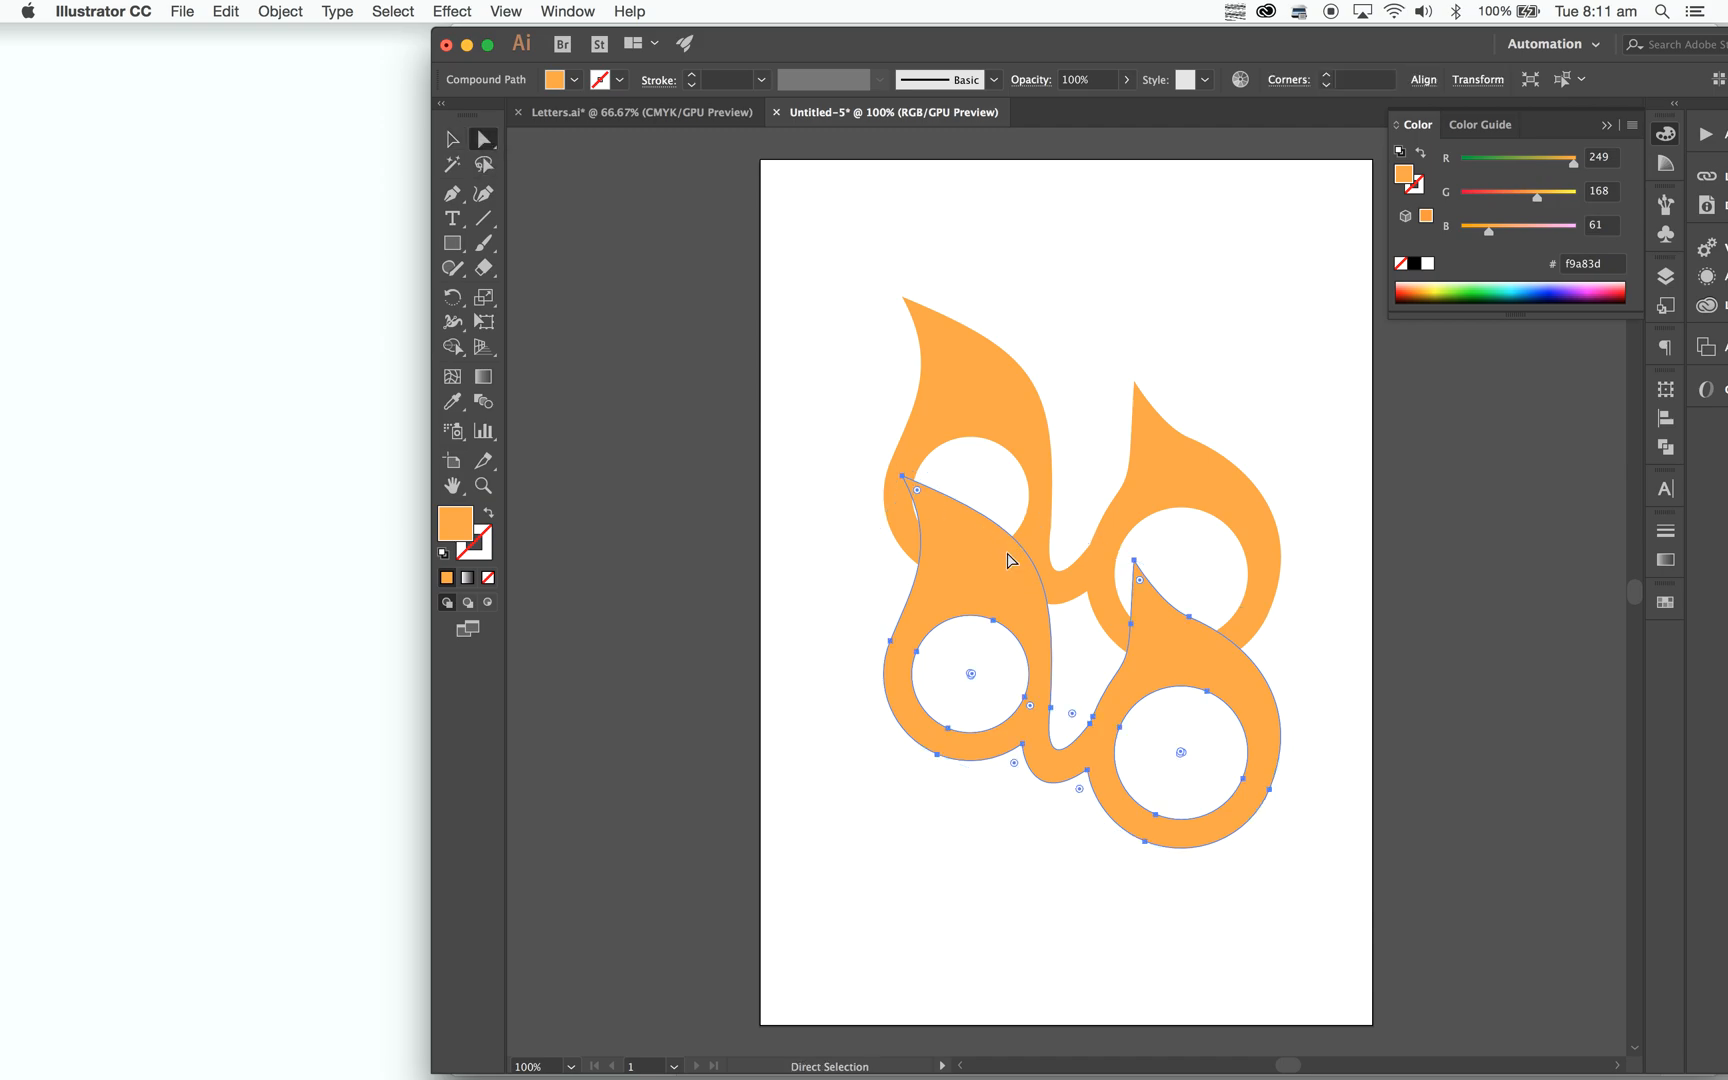
{"action": "left_click", "coordinate": [903, 479]}
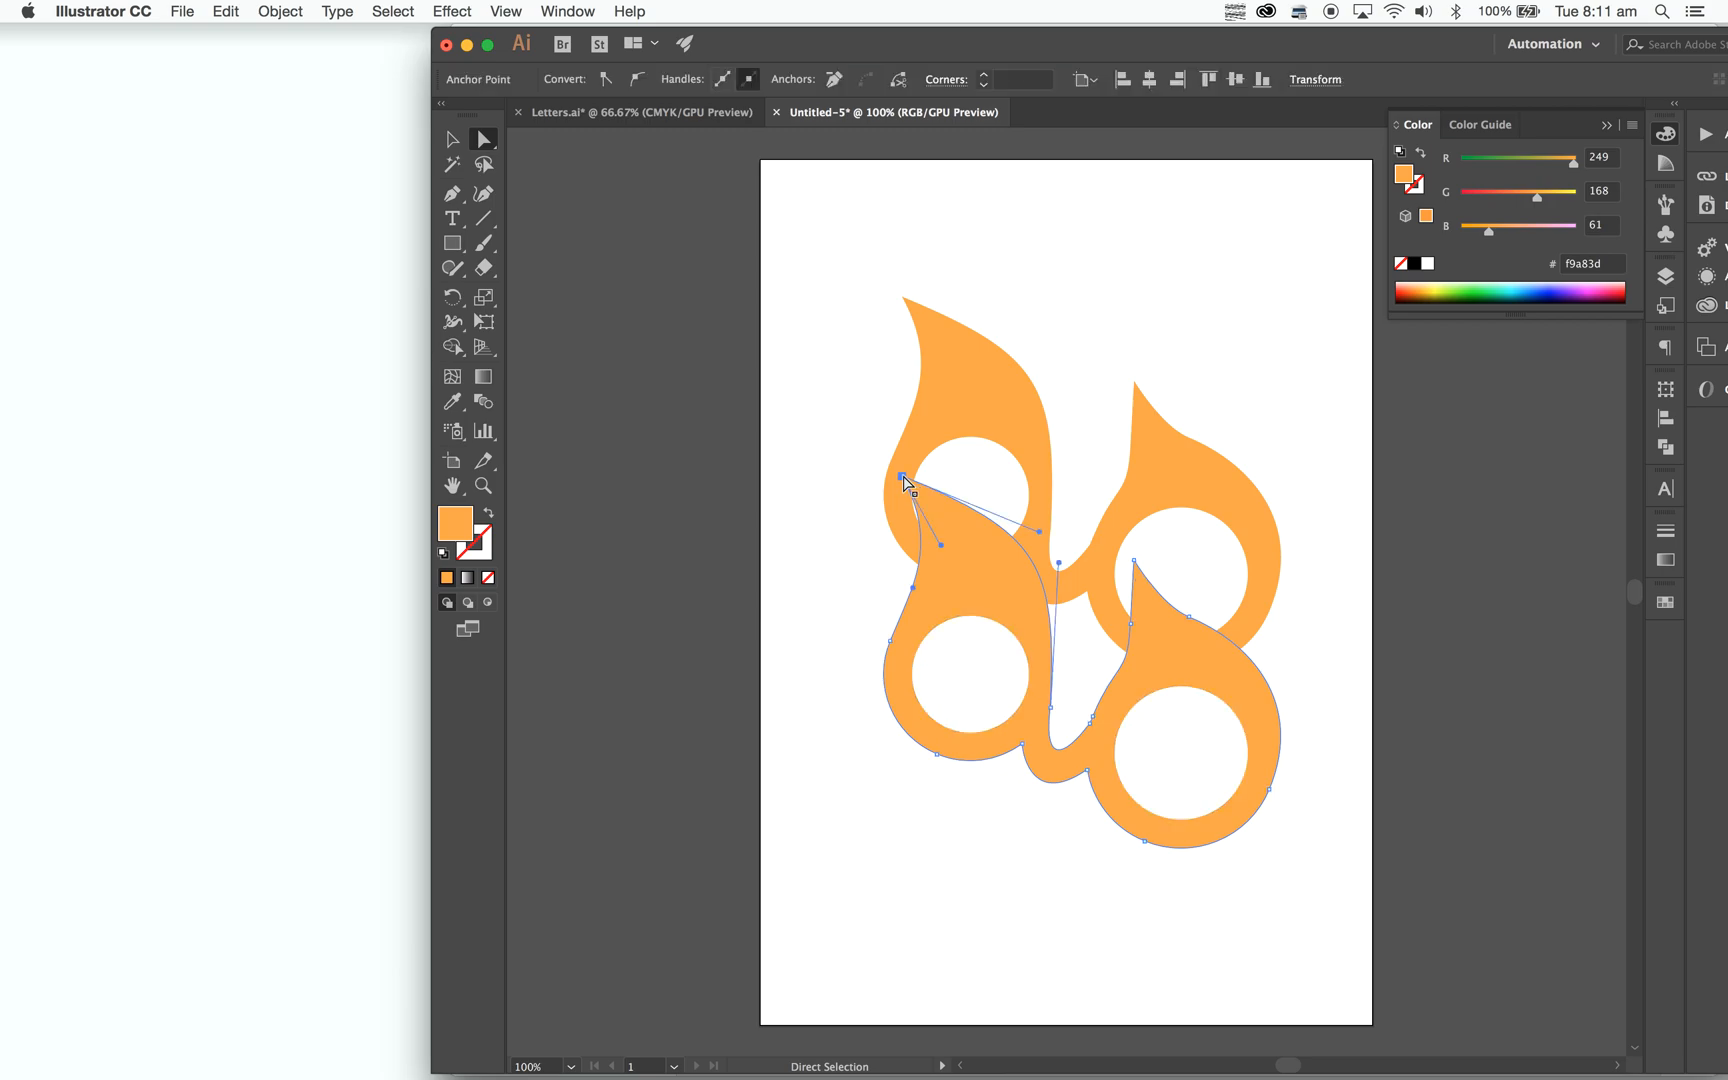
{"action": "key", "text": "Delete"}
{"action": "left_click", "coordinate": [1051, 707]}
{"action": "key", "text": "Delete"}
{"action": "left_click", "coordinate": [1089, 721]}
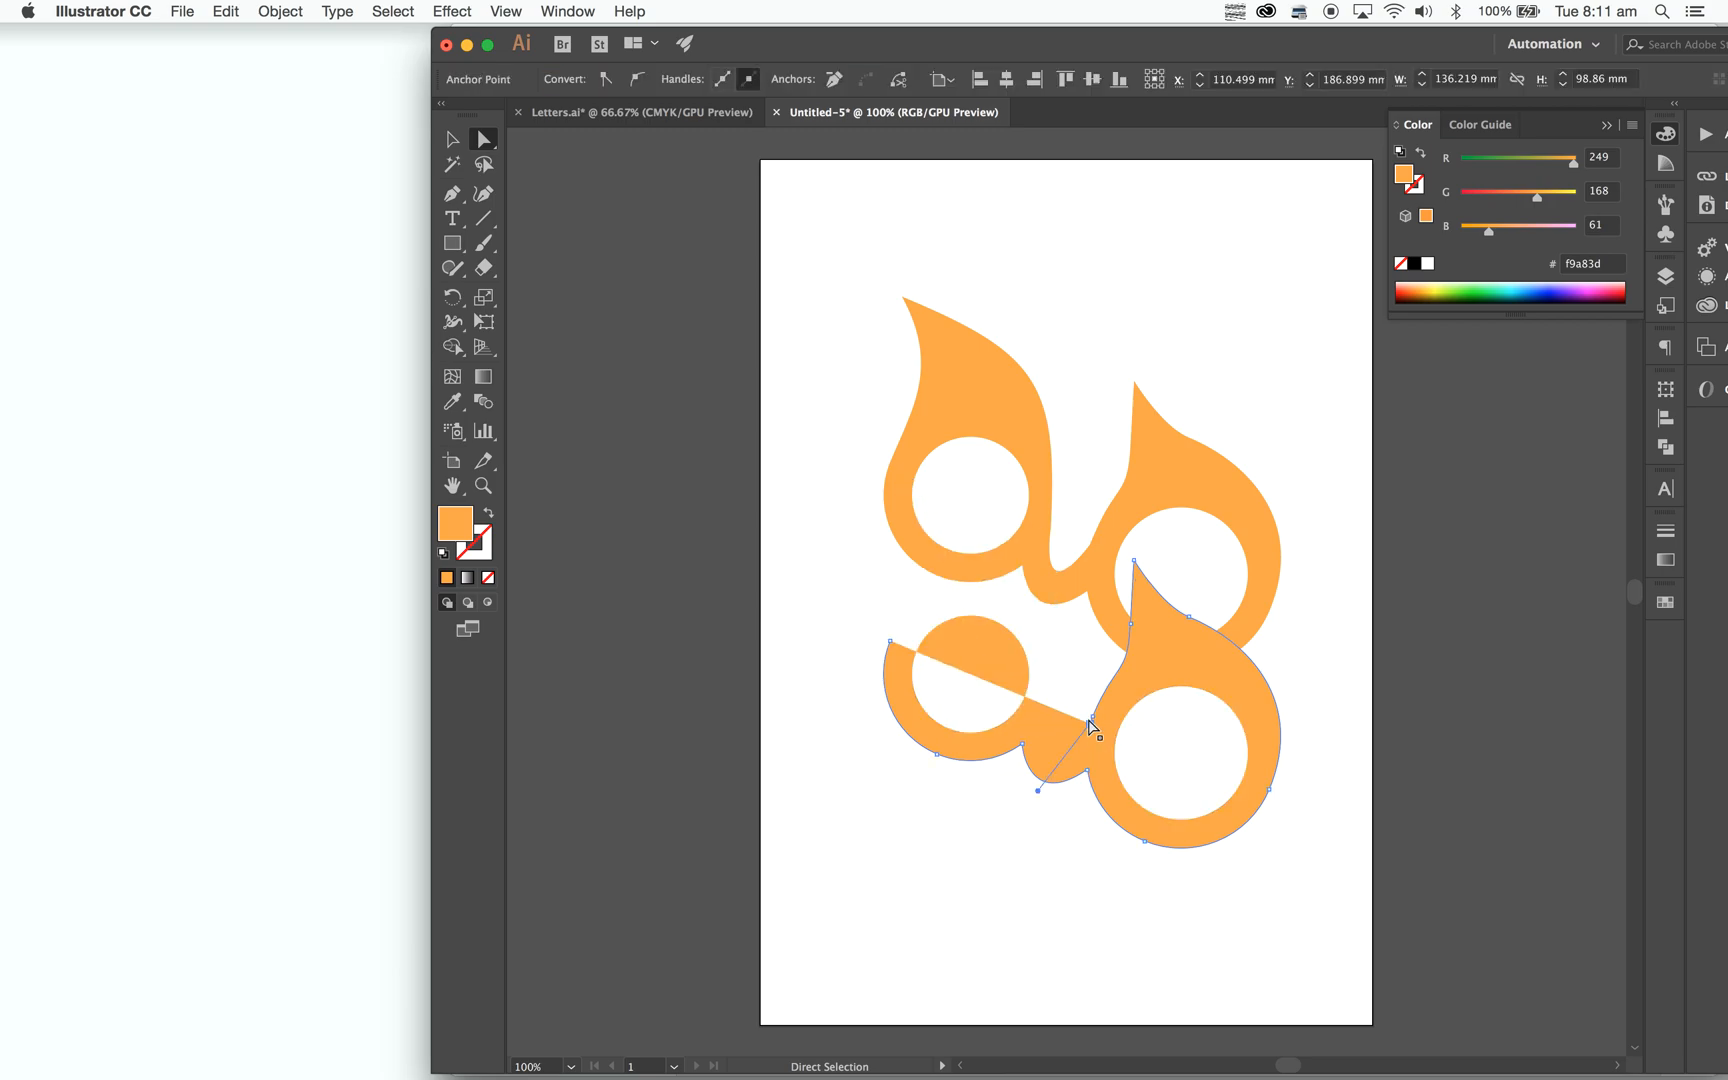
{"action": "key", "text": "Delete"}
{"action": "left_click", "coordinate": [1093, 717]}
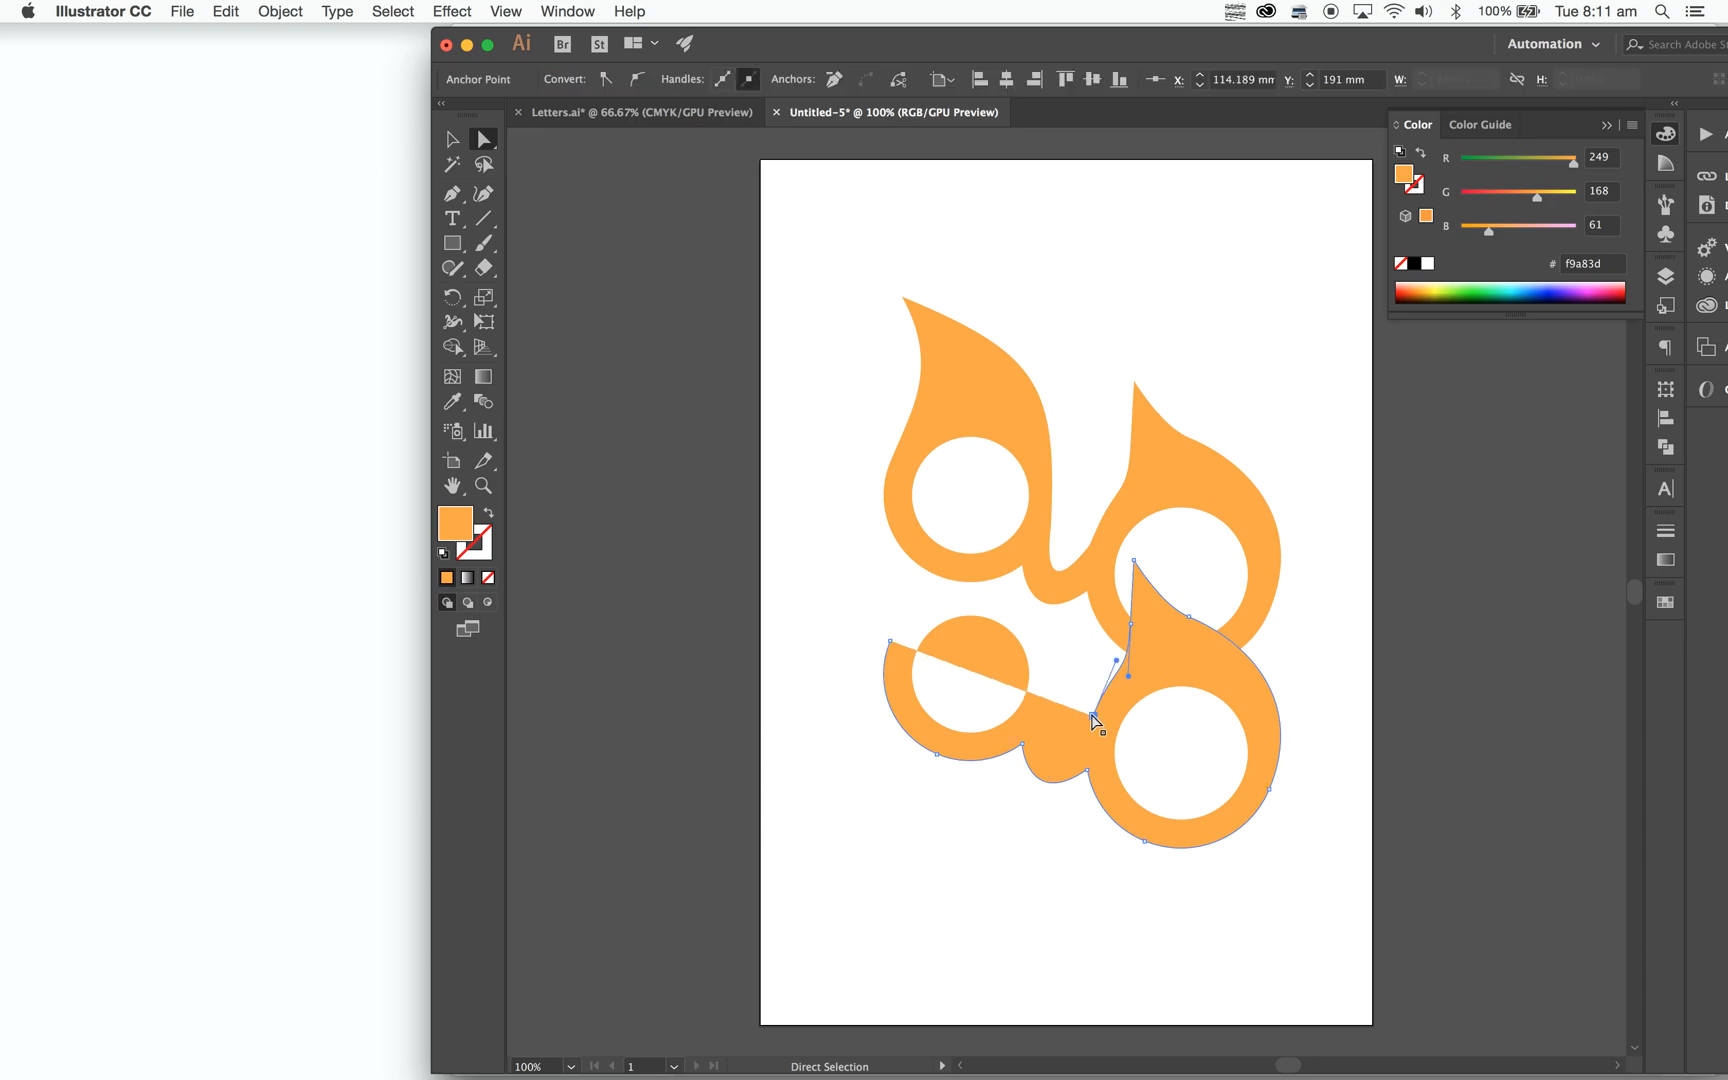
{"action": "key", "text": "Delete"}
Delete the three anchor points that form the right ear of the lower copy.
{"action": "left_click", "coordinate": [1131, 622]}
{"action": "key", "text": "Delete"}
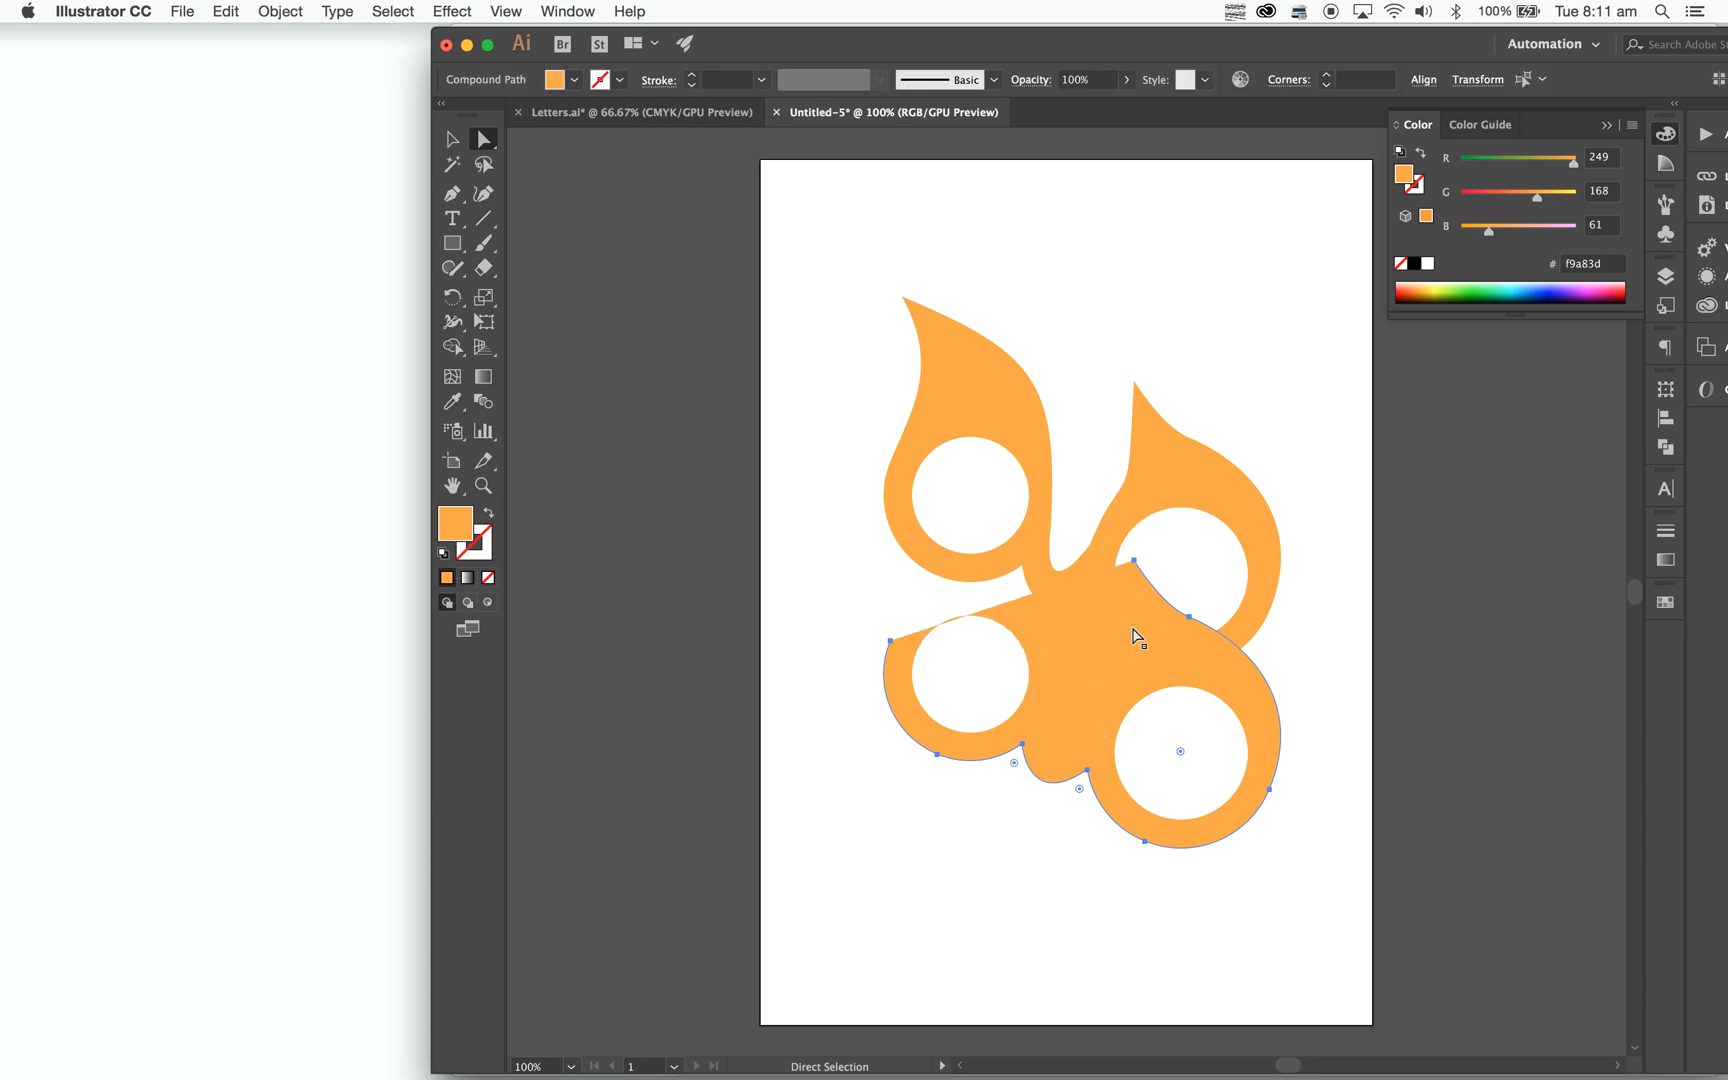
{"action": "left_click", "coordinate": [1133, 561]}
{"action": "key", "text": "Delete"}
{"action": "left_click", "coordinate": [1187, 617]}
{"action": "key", "text": "Delete"}
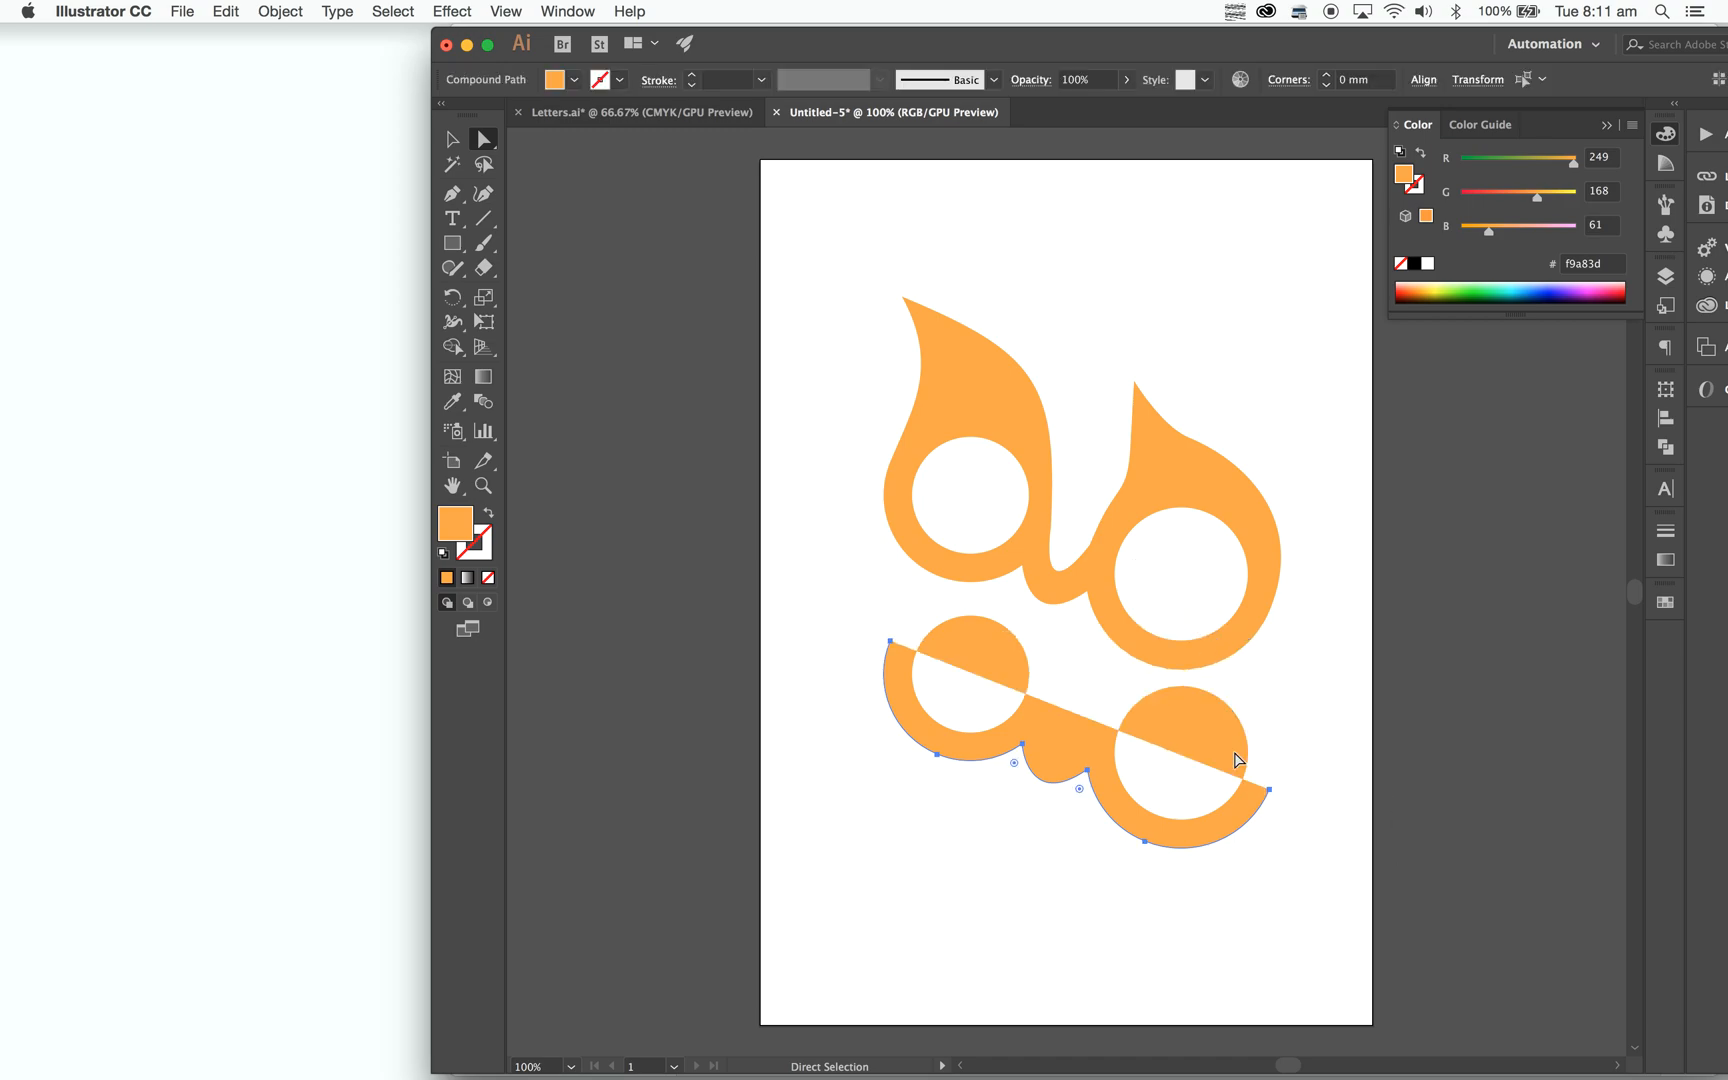
Remove the right circular cutout from the lower copy by deleting its anchor points.
{"action": "left_click", "coordinate": [1207, 698]}
{"action": "key", "text": "Delete"}
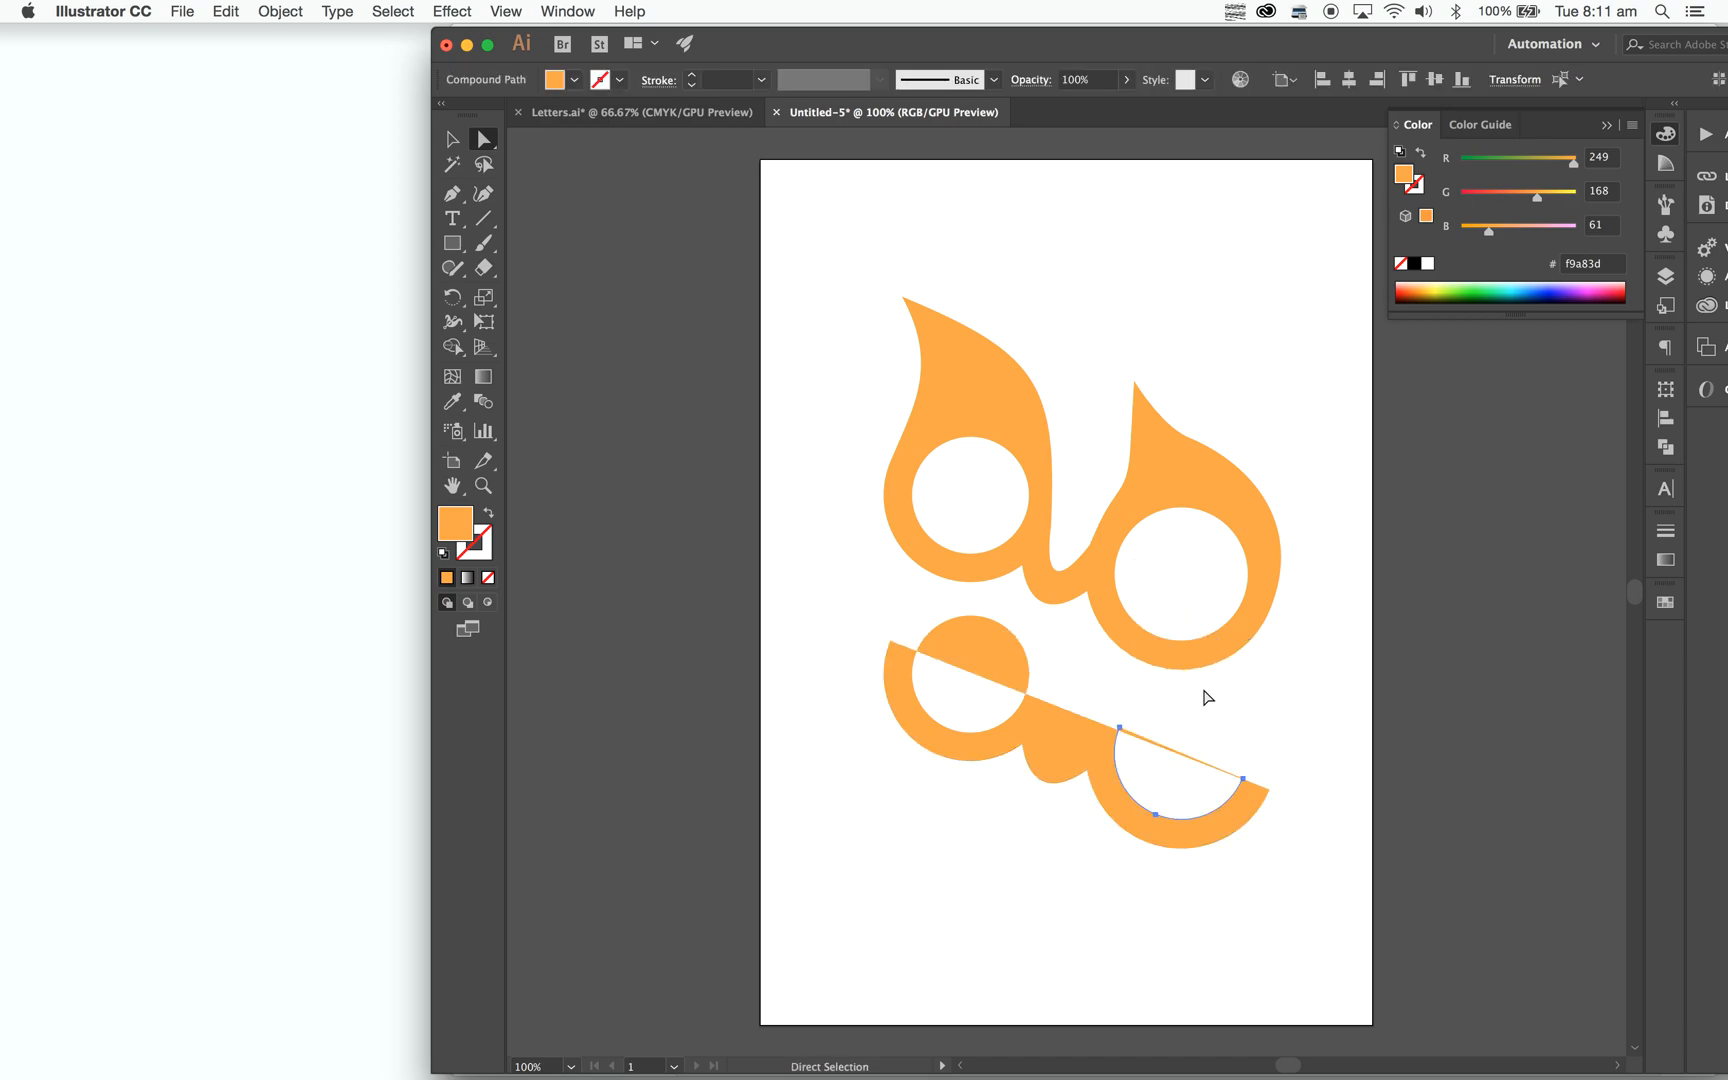
{"action": "left_click", "coordinate": [1243, 778]}
{"action": "key", "text": "Delete"}
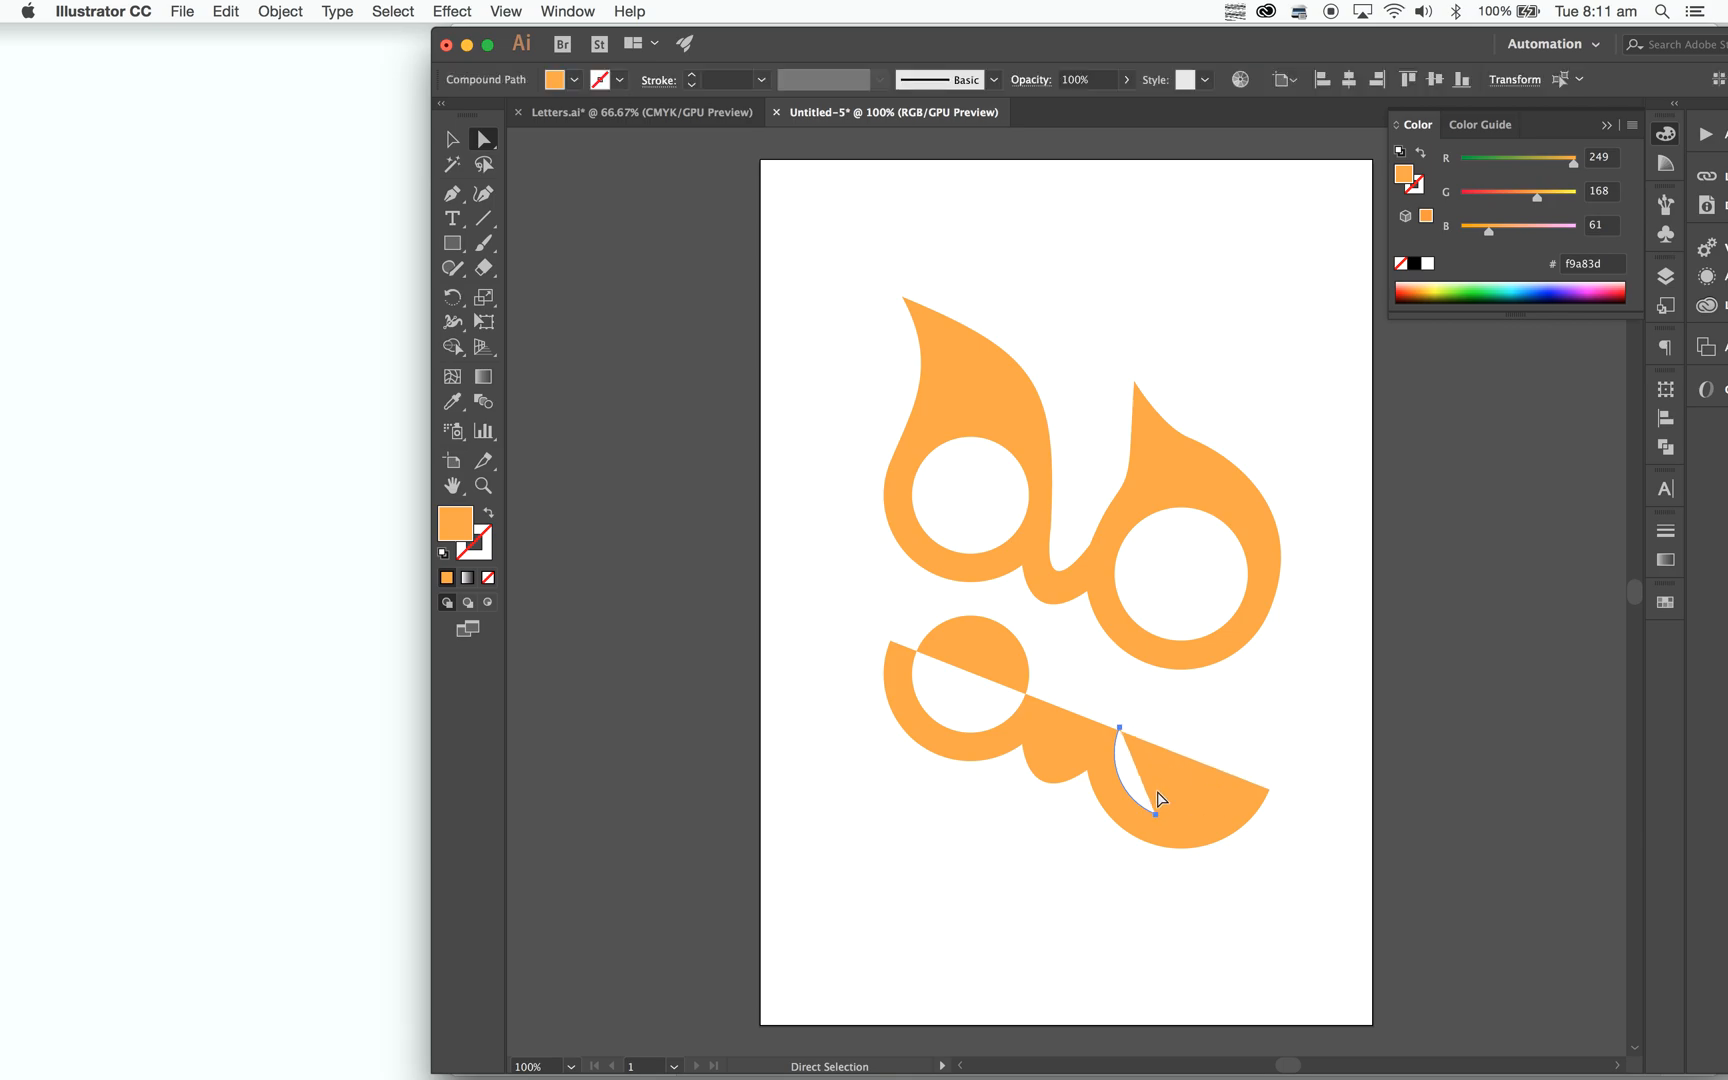
{"action": "left_click", "coordinate": [1155, 814]}
{"action": "key", "text": "Delete"}
{"action": "left_click", "coordinate": [1120, 728]}
{"action": "key", "text": "plus"}
Delete the left circular cutout from the lower copy.
{"action": "key", "text": "super+shift+a"}
{"action": "key", "text": "a"}
{"action": "left_click", "coordinate": [917, 659]}
{"action": "key", "text": "Delete"}
{"action": "key", "text": "Delete"}
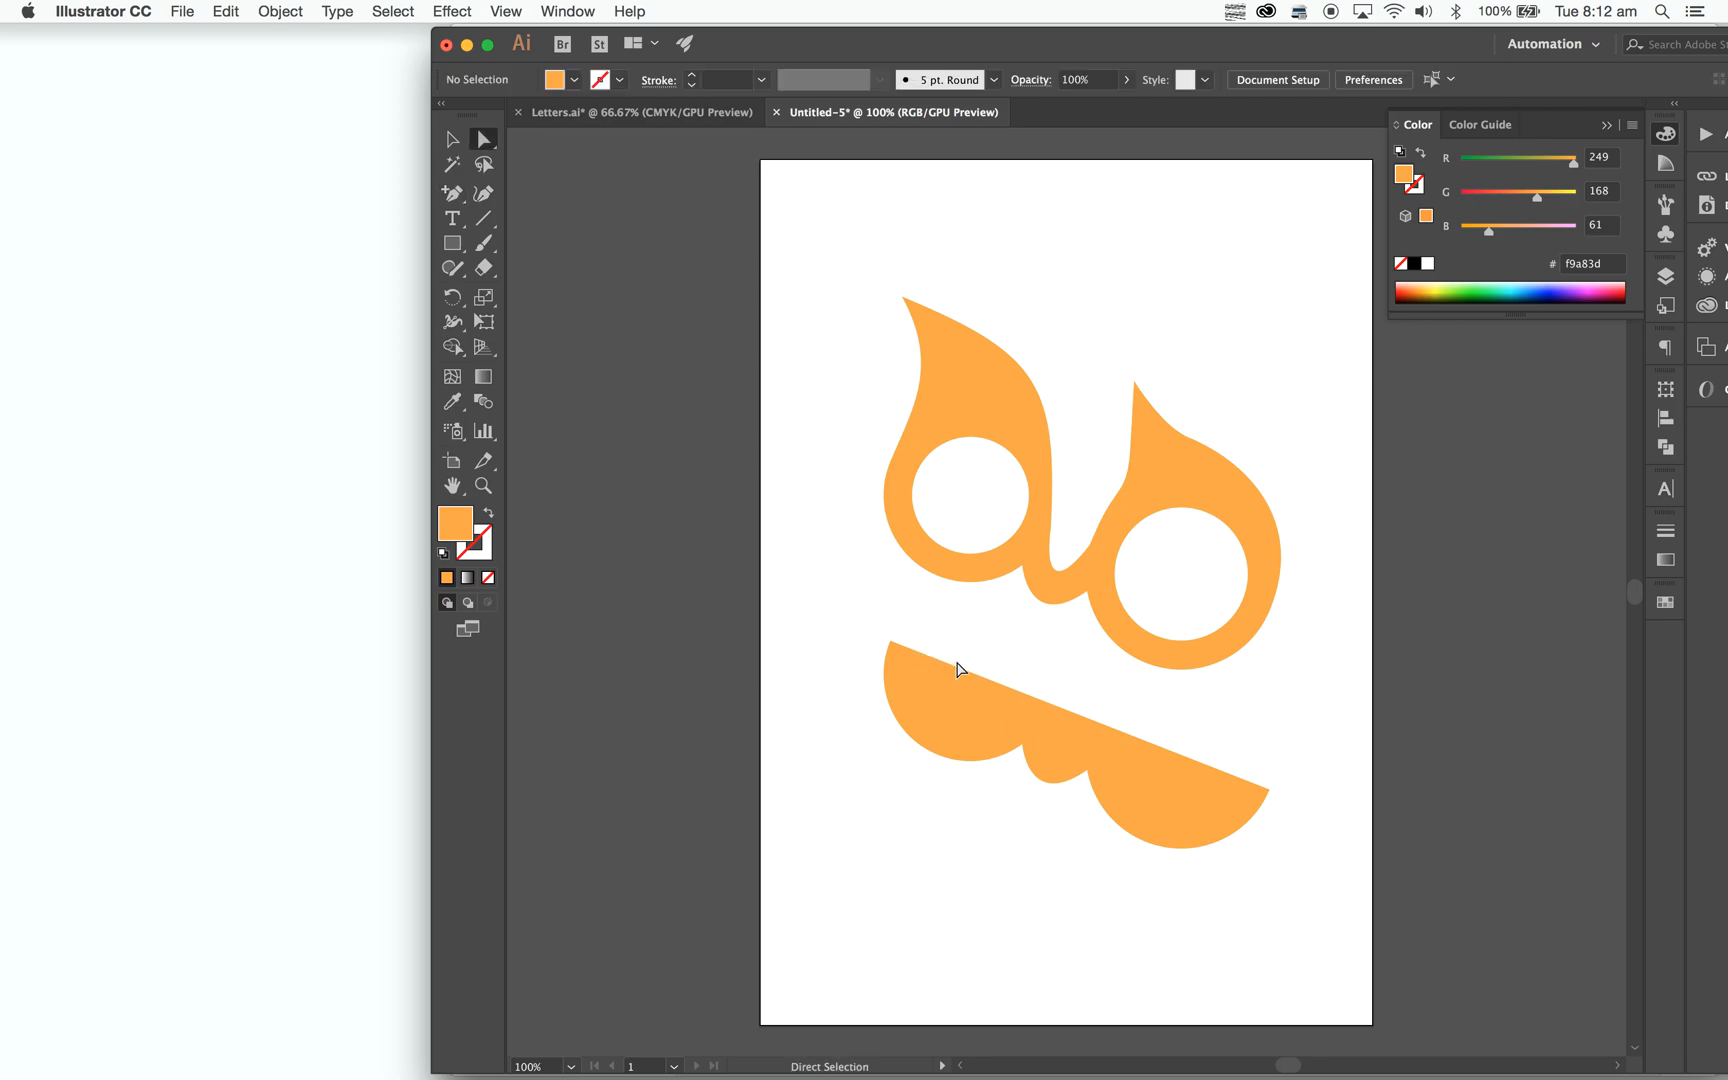
Add an anchor point at the outermost spot of the copy's left arc and delete the endpoint above it.
{"action": "left_click", "coordinate": [1080, 740]}
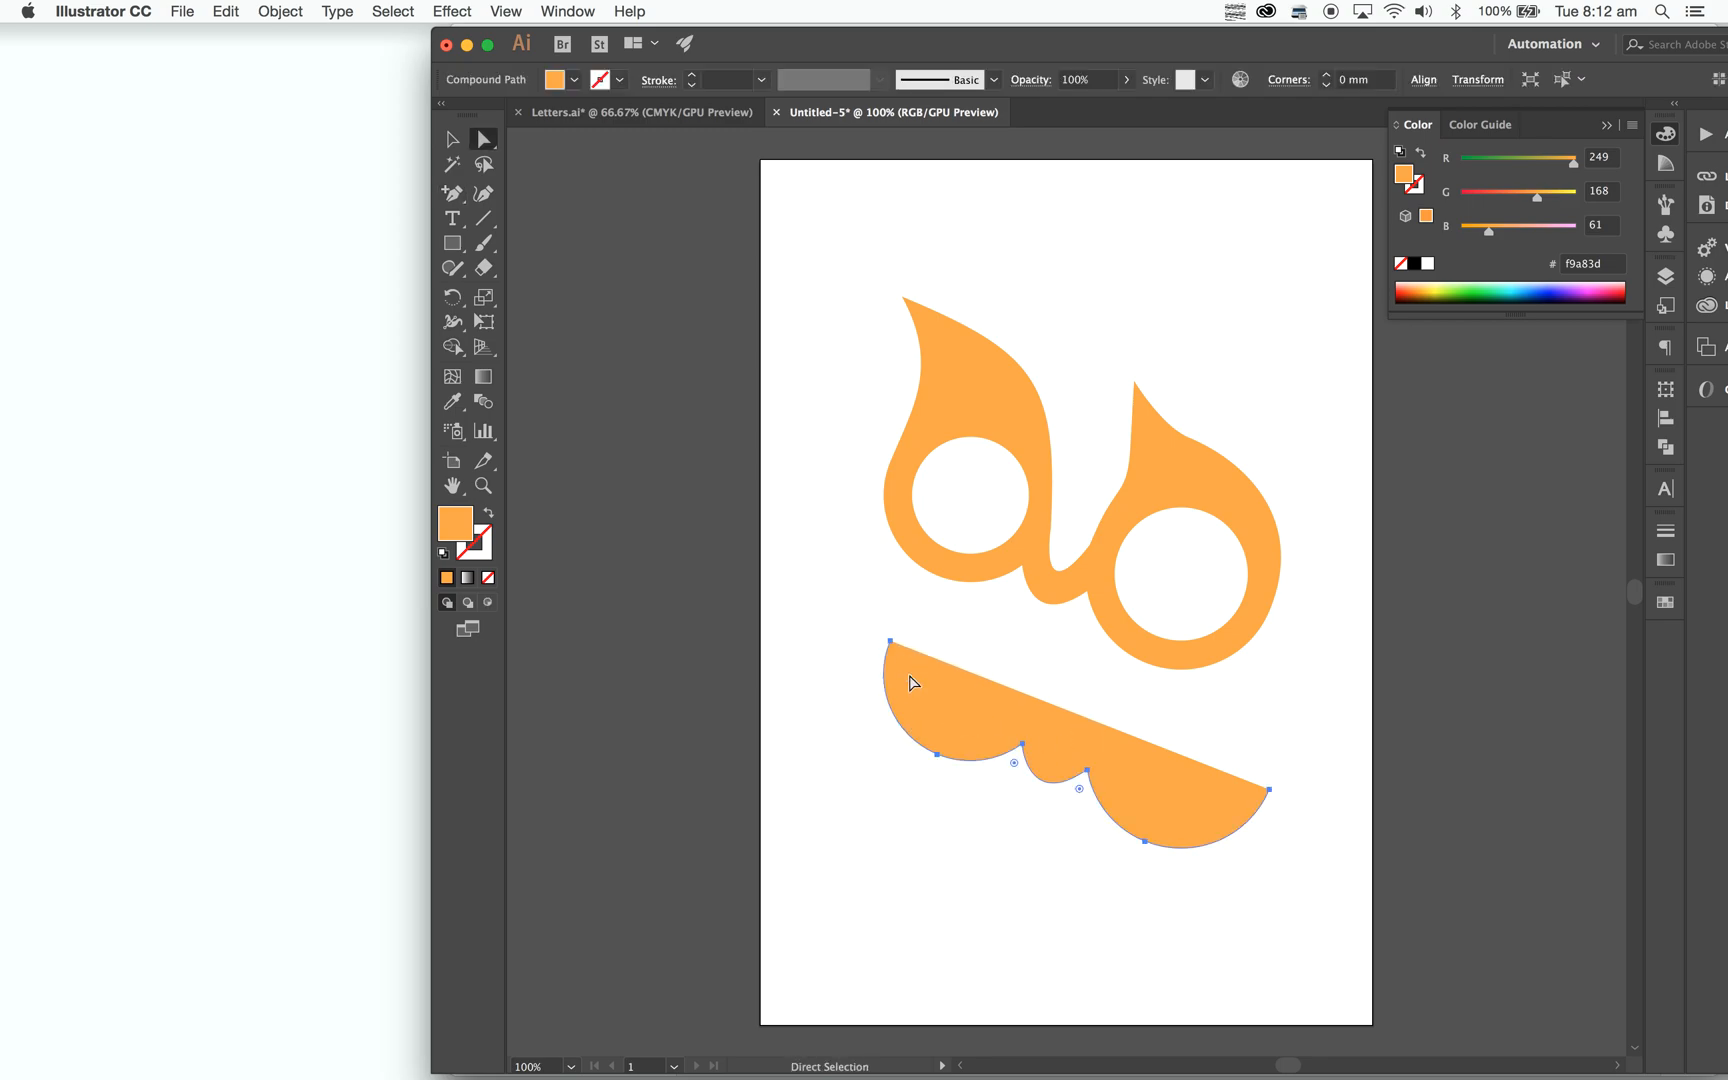
{"action": "left_click", "coordinate": [891, 642]}
{"action": "key", "text": "p"}
{"action": "left_click", "coordinate": [886, 683]}
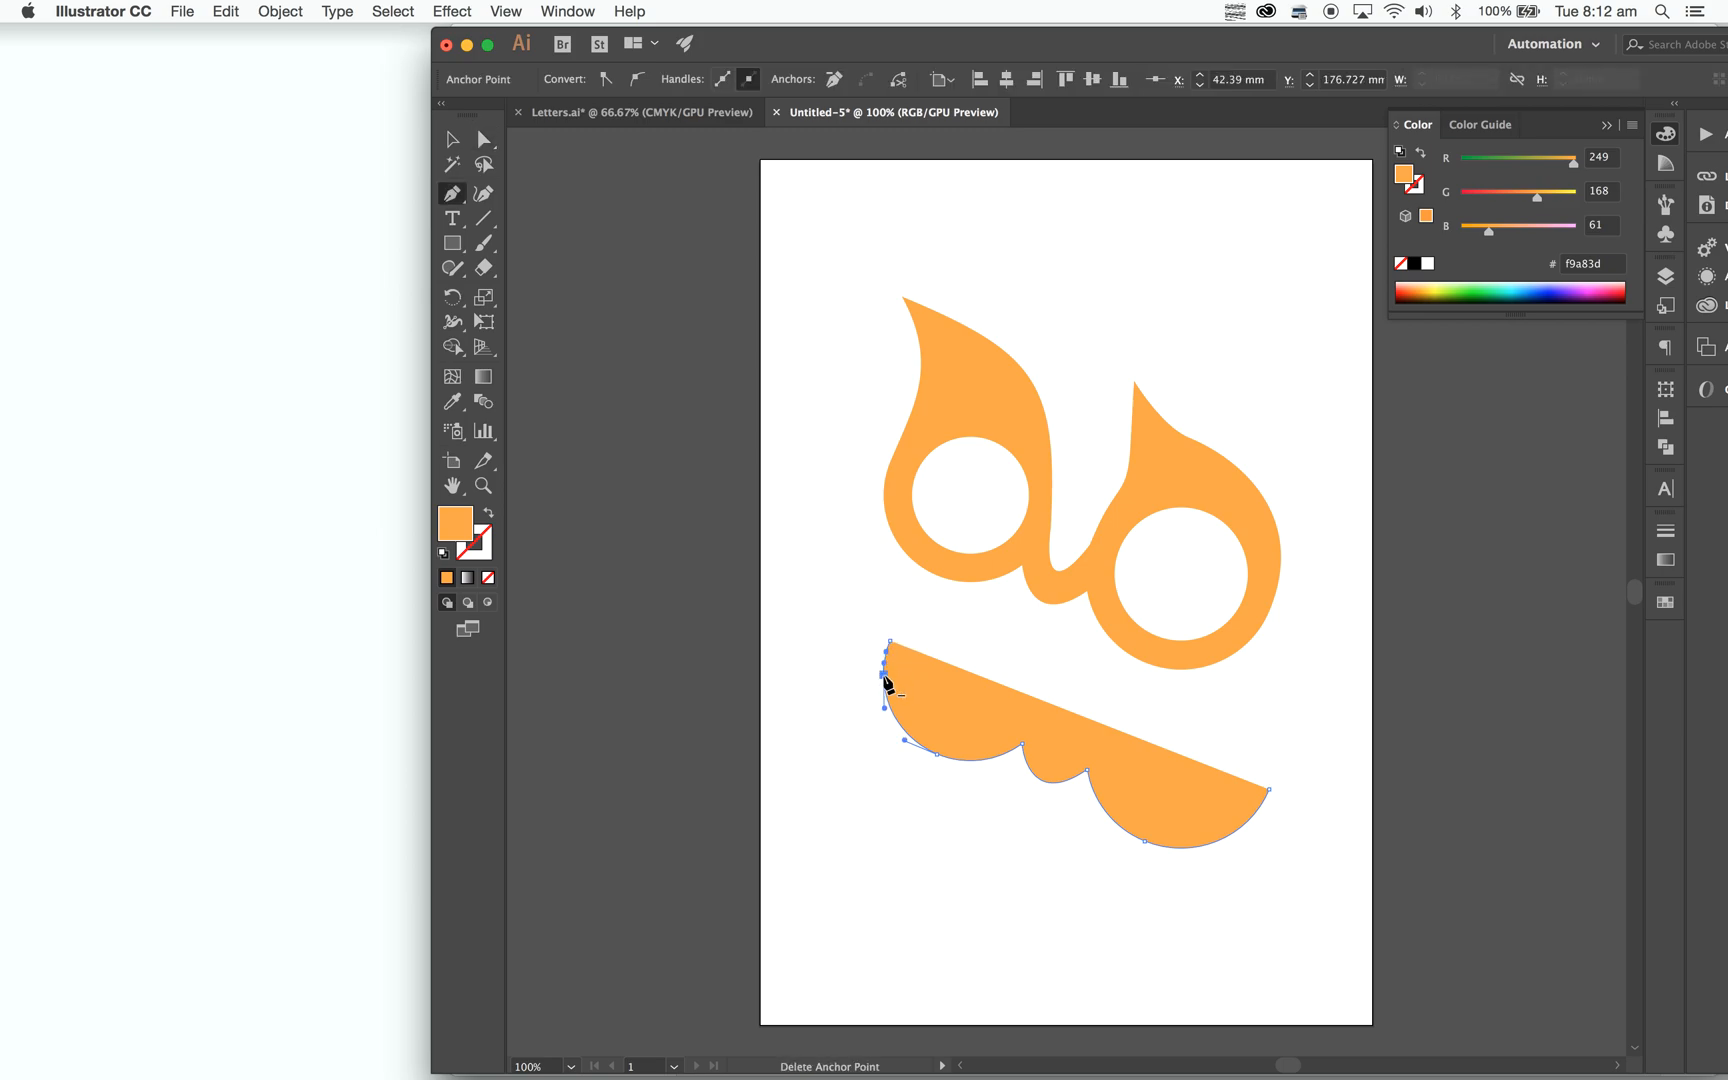
{"action": "key", "text": "a"}
{"action": "left_click", "coordinate": [890, 642]}
{"action": "key", "text": "Delete"}
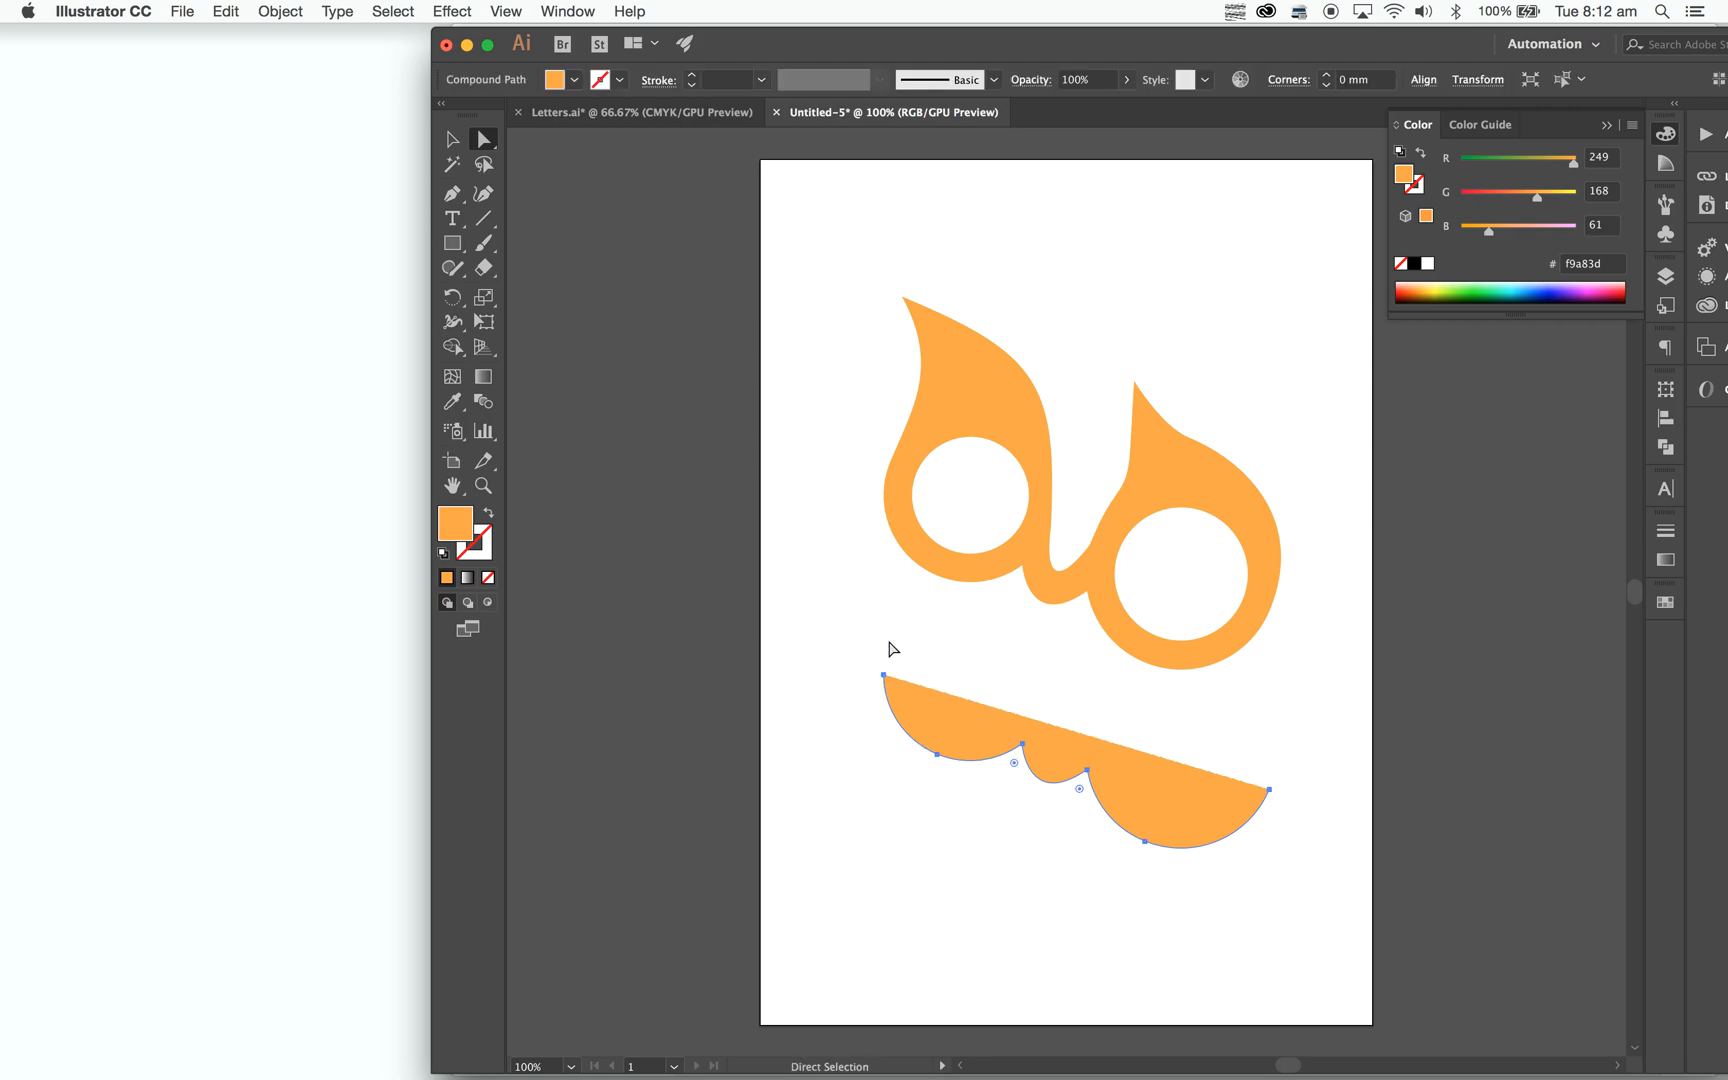
Extend the copy's open path with straight Pen segments from its left and right ends up to the original g's outer edges.
{"action": "key", "text": "p"}
{"action": "left_click", "coordinate": [883, 675]}
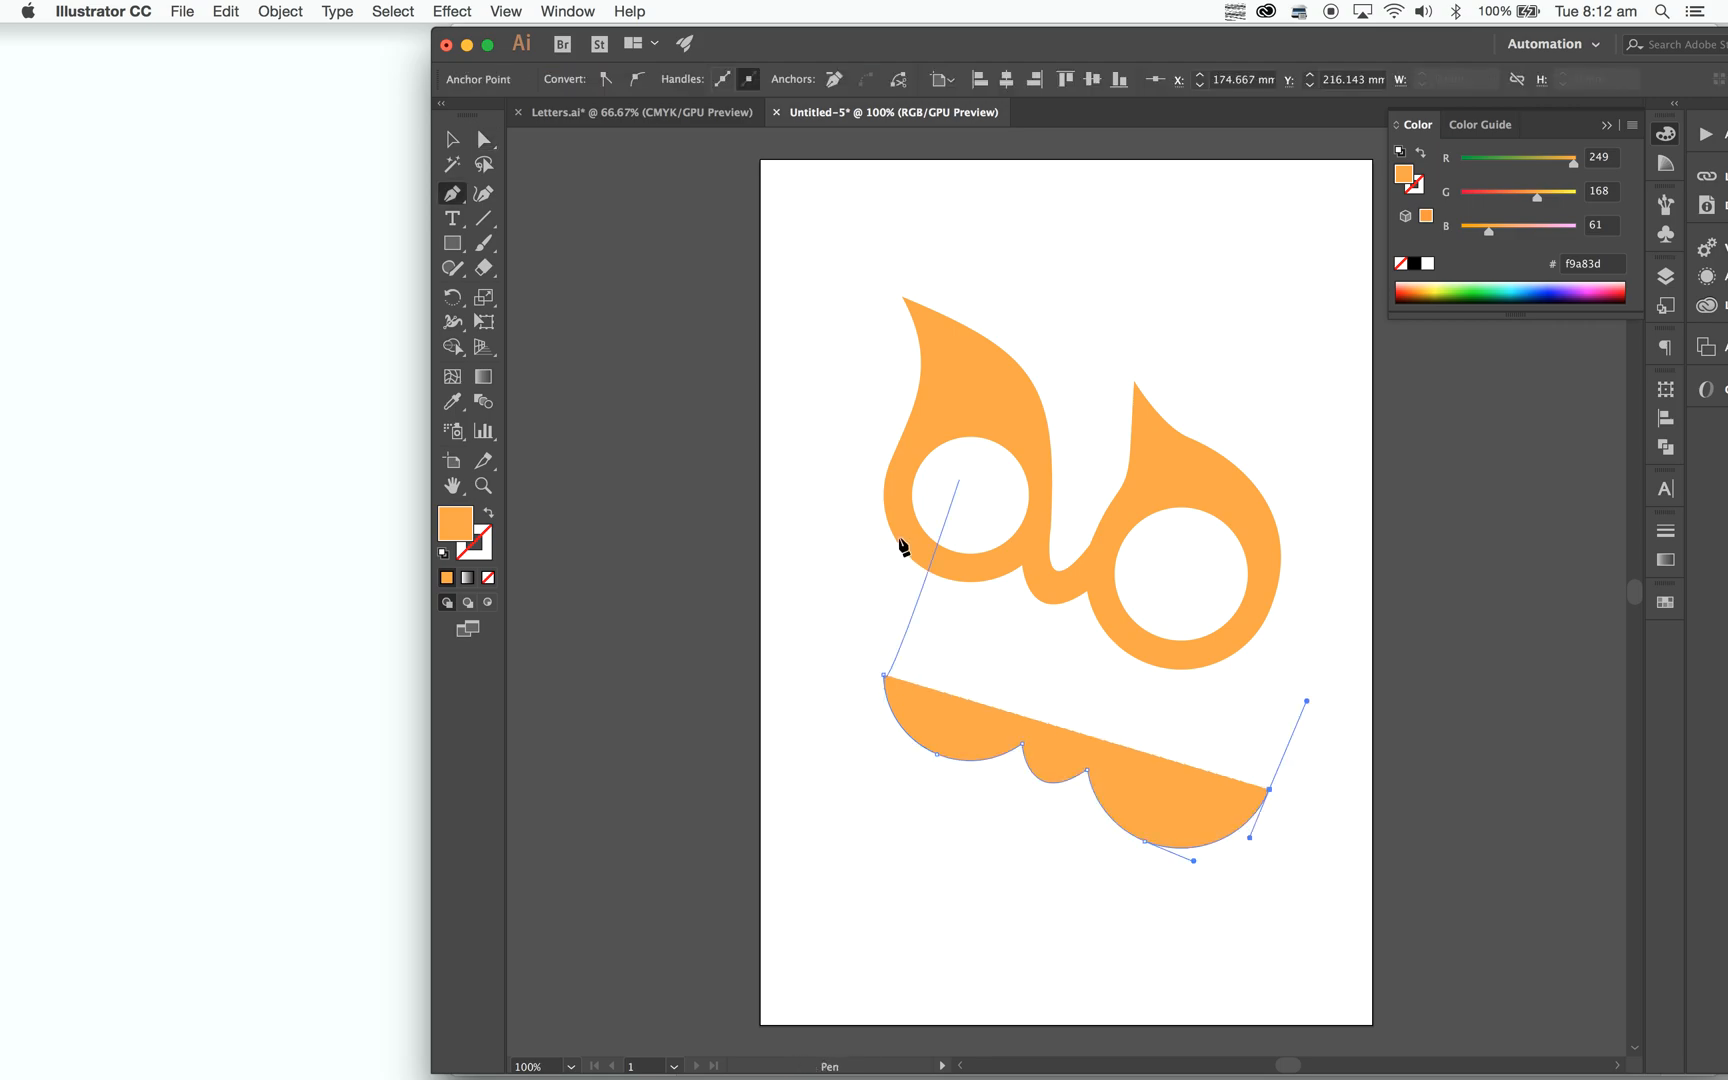
{"action": "left_click", "coordinate": [883, 490]}
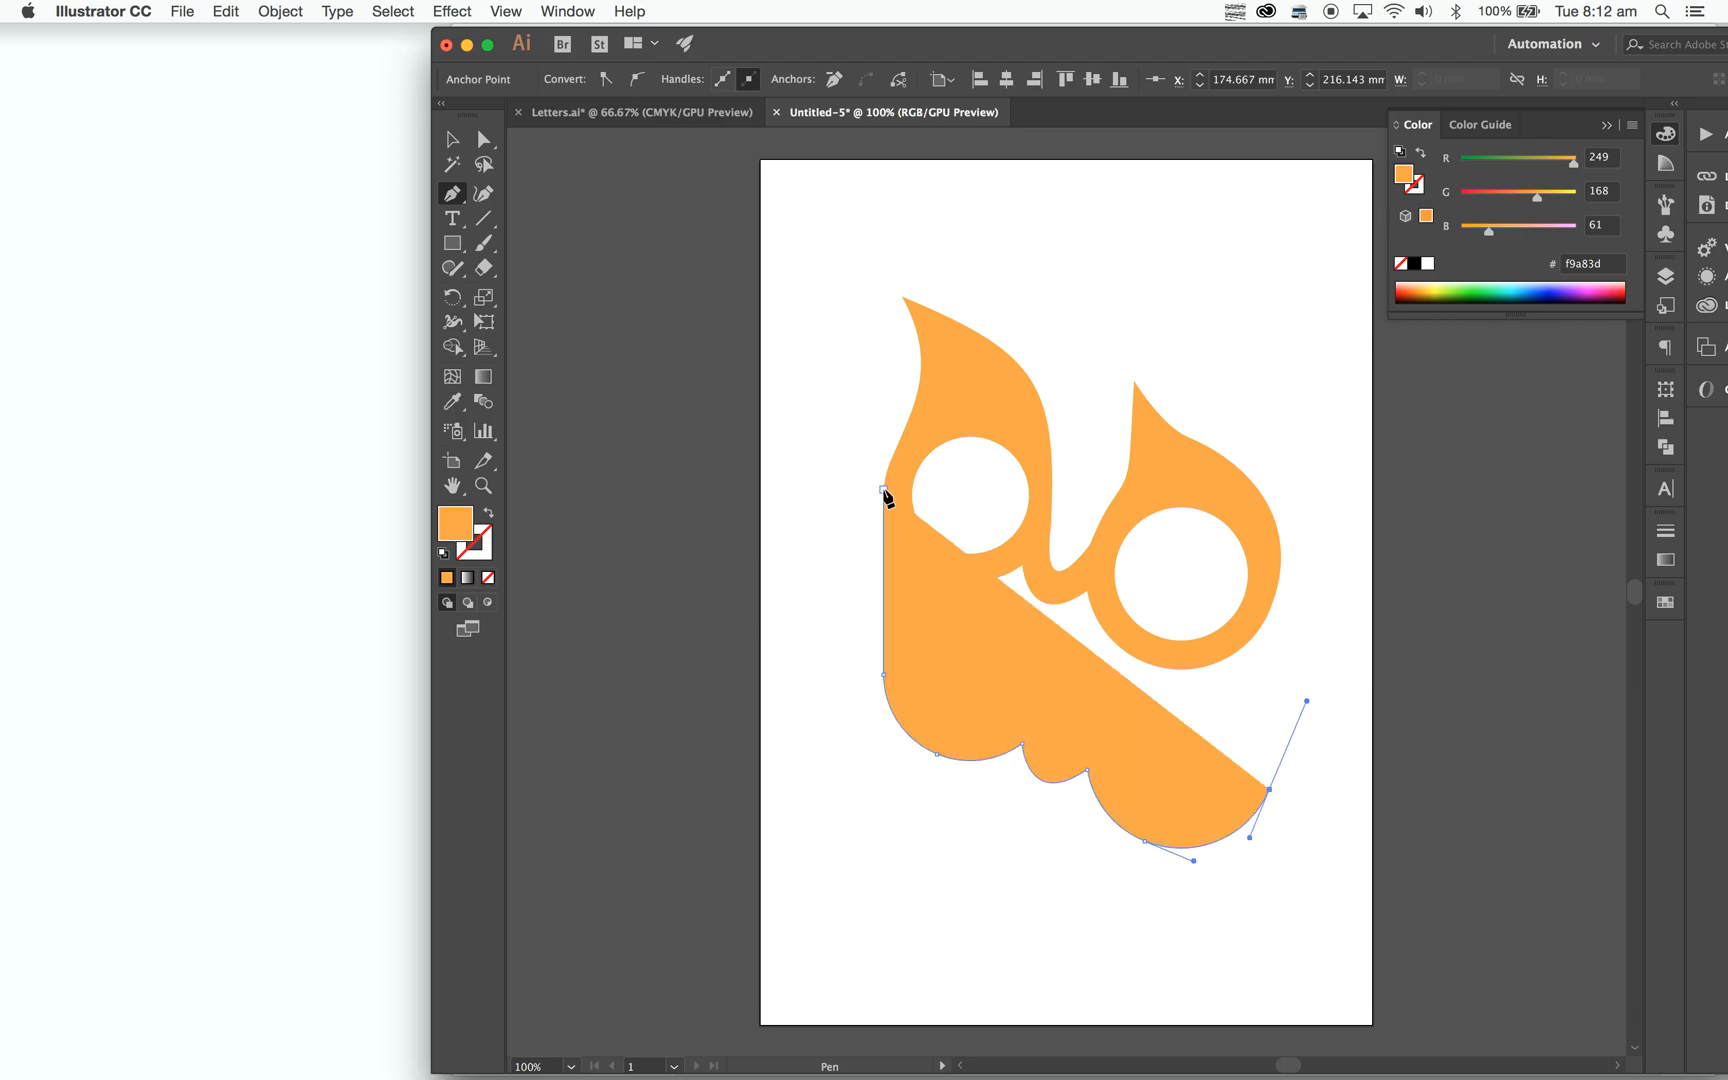
{"action": "key", "text": "v"}
{"action": "key", "text": "p"}
{"action": "left_click", "coordinate": [1270, 790]}
{"action": "left_click", "coordinate": [1280, 559]}
Round the corner where the lower shape's right arc meets its new straight right edge.
{"action": "key", "text": "v"}
{"action": "key", "text": "a"}
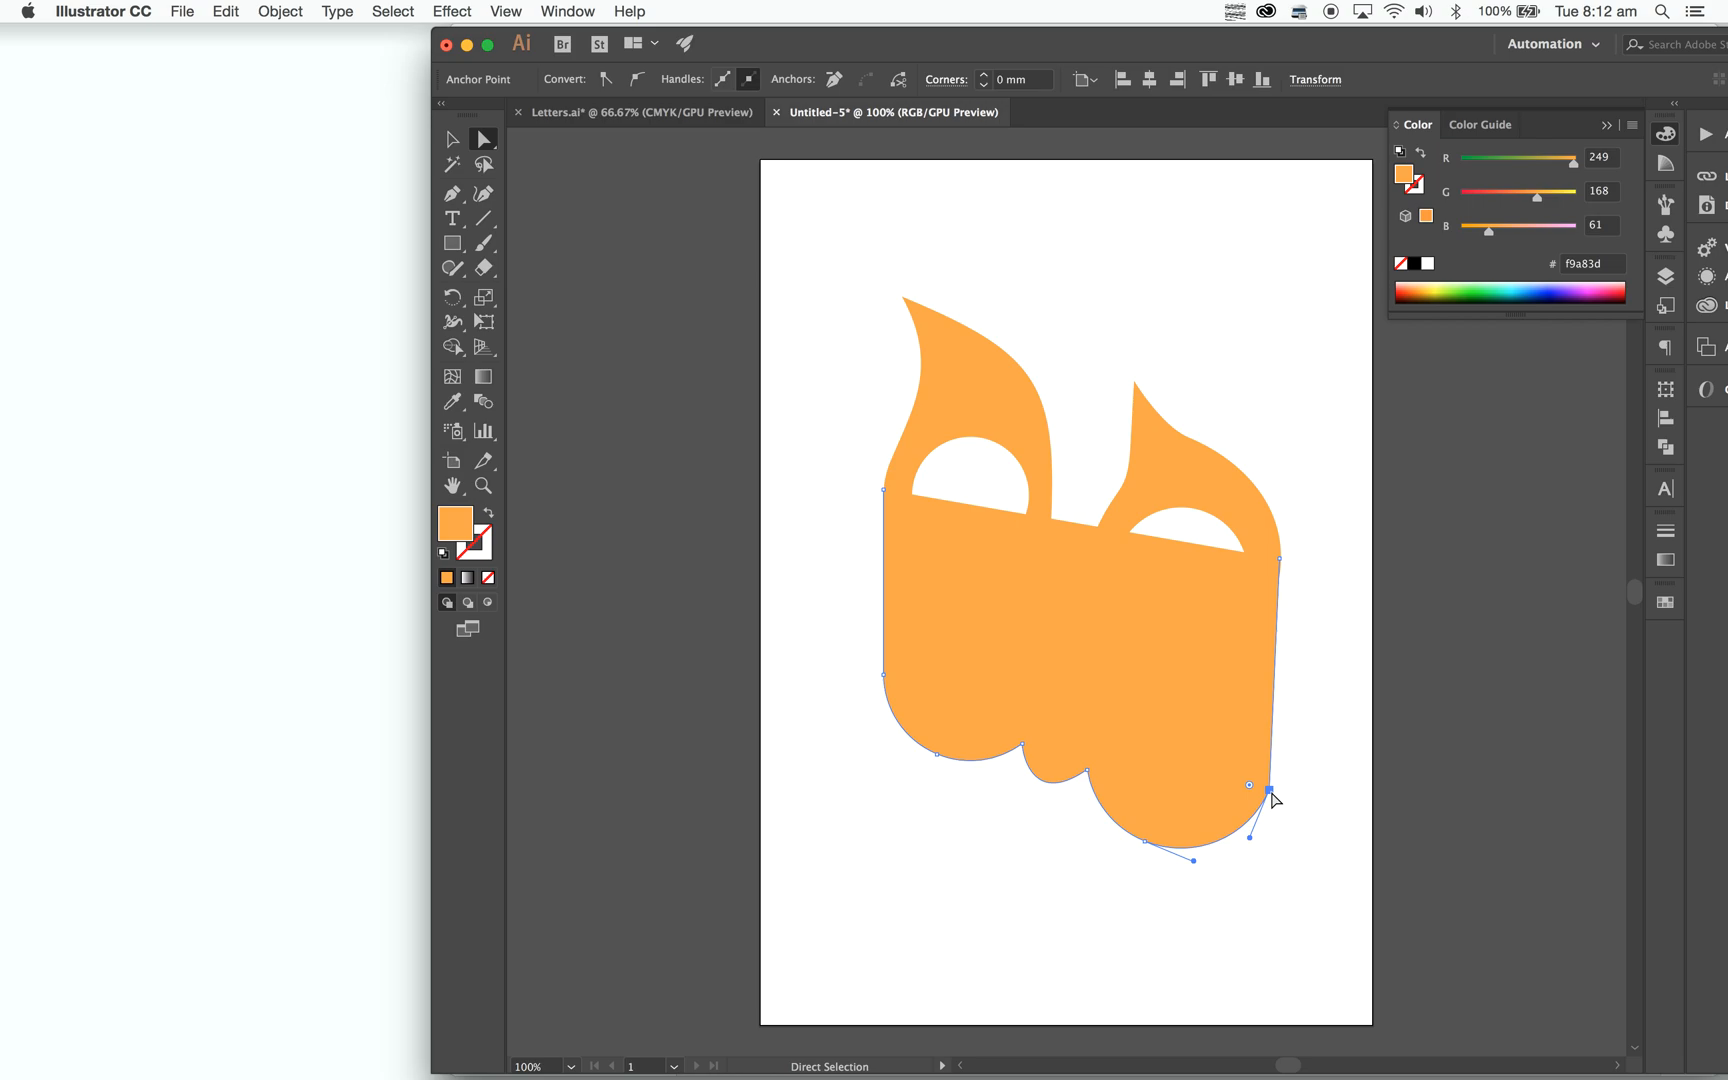
{"action": "left_click_drag", "start_coordinate": [1240, 785], "coordinate": [1155, 742]}
{"action": "key", "text": "v"}
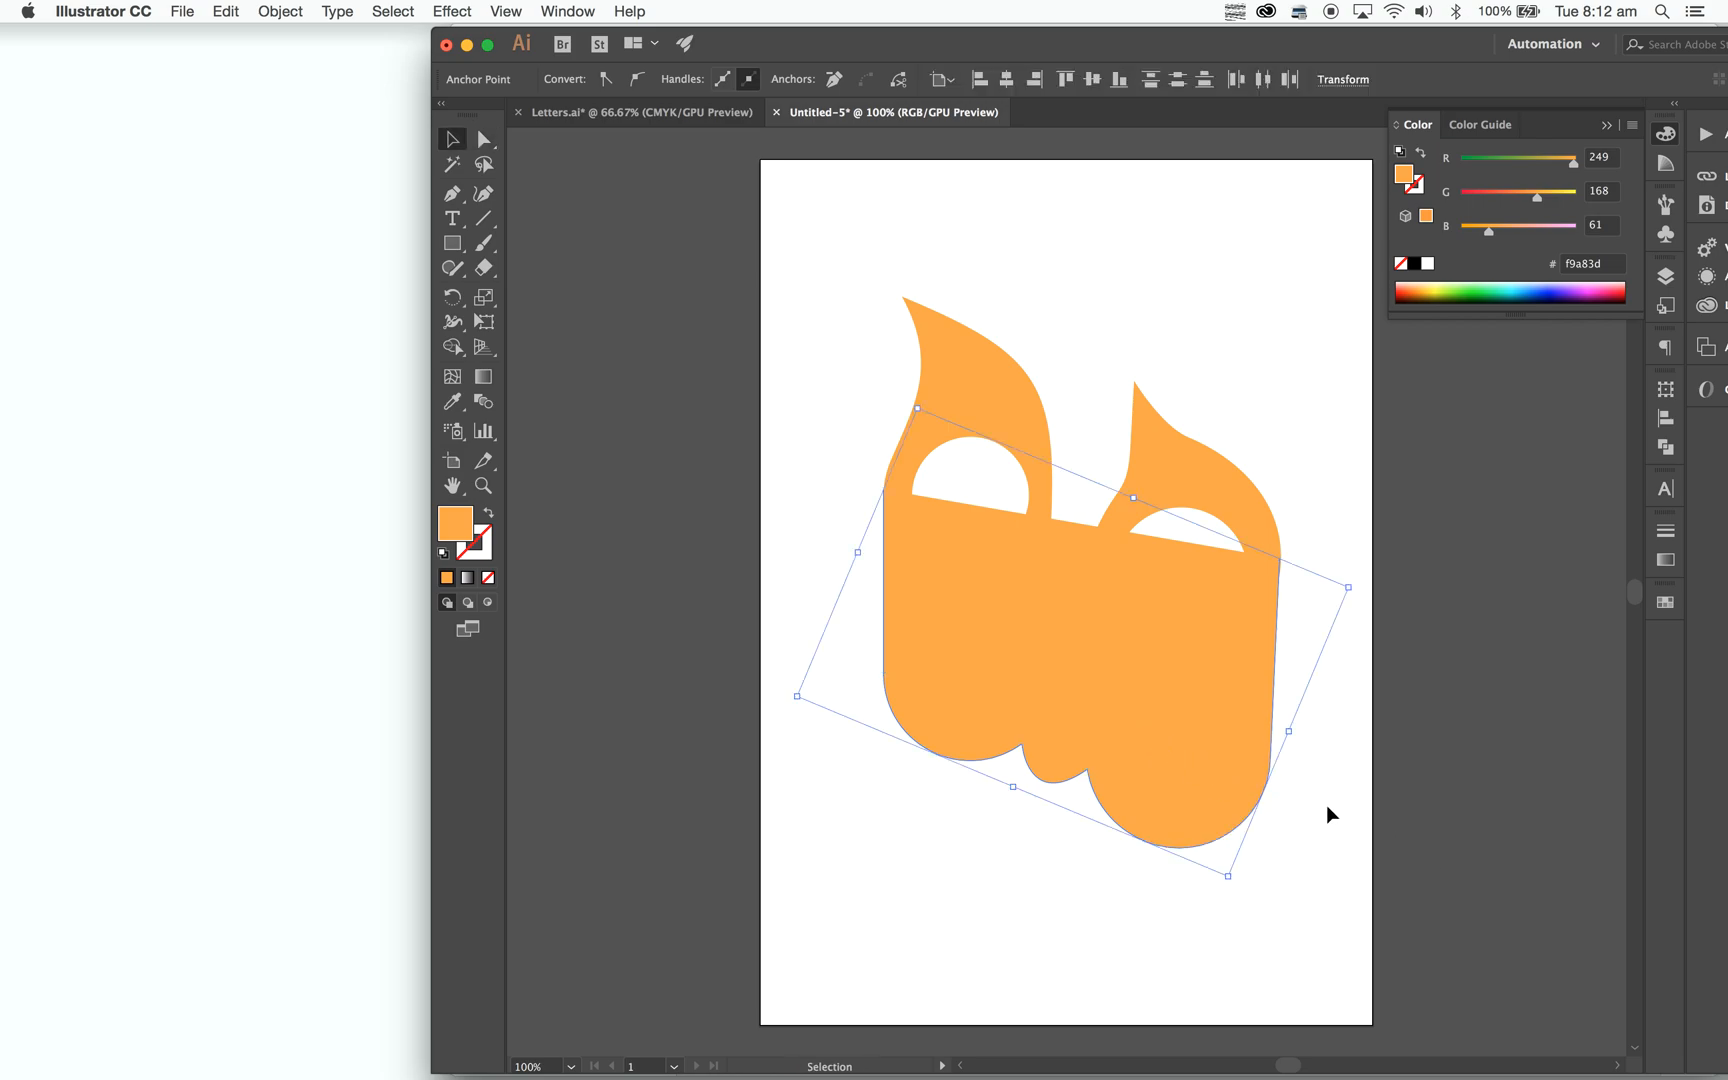
{"action": "left_click", "coordinate": [1326, 806]}
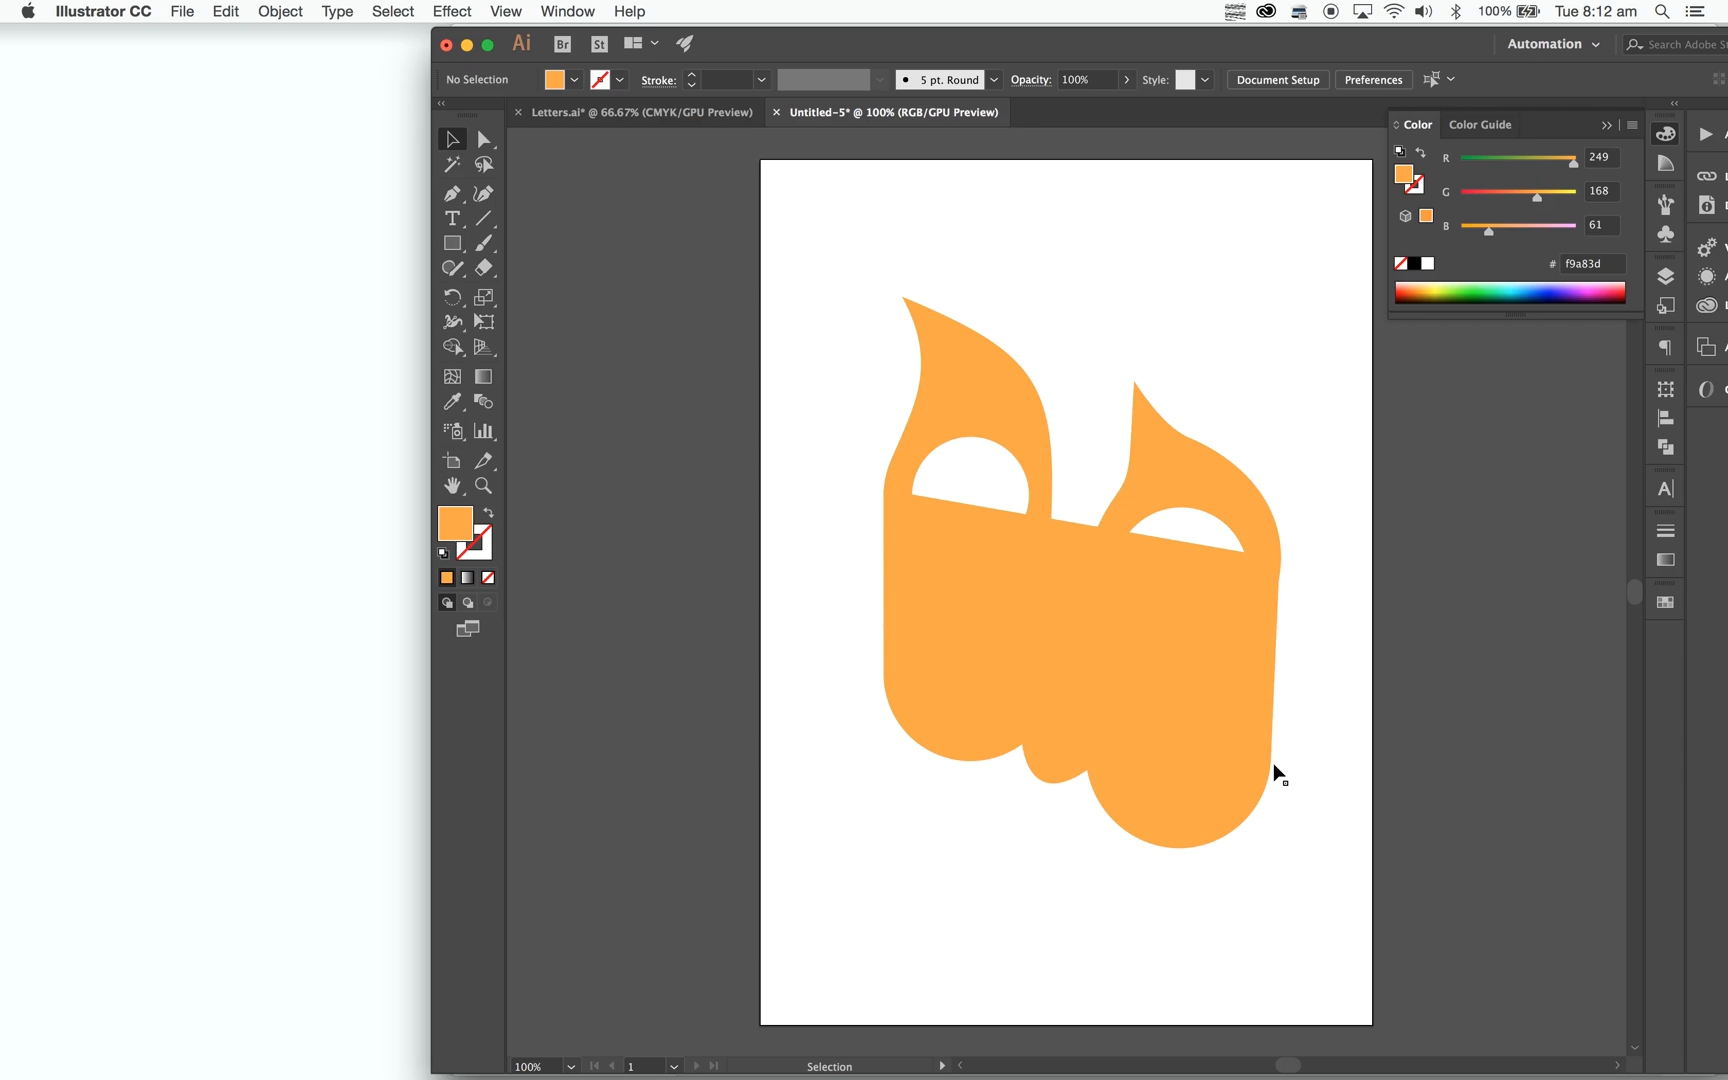
Darken the lower shape's fill by setting its green value to 148.
{"action": "left_click", "coordinate": [1150, 684]}
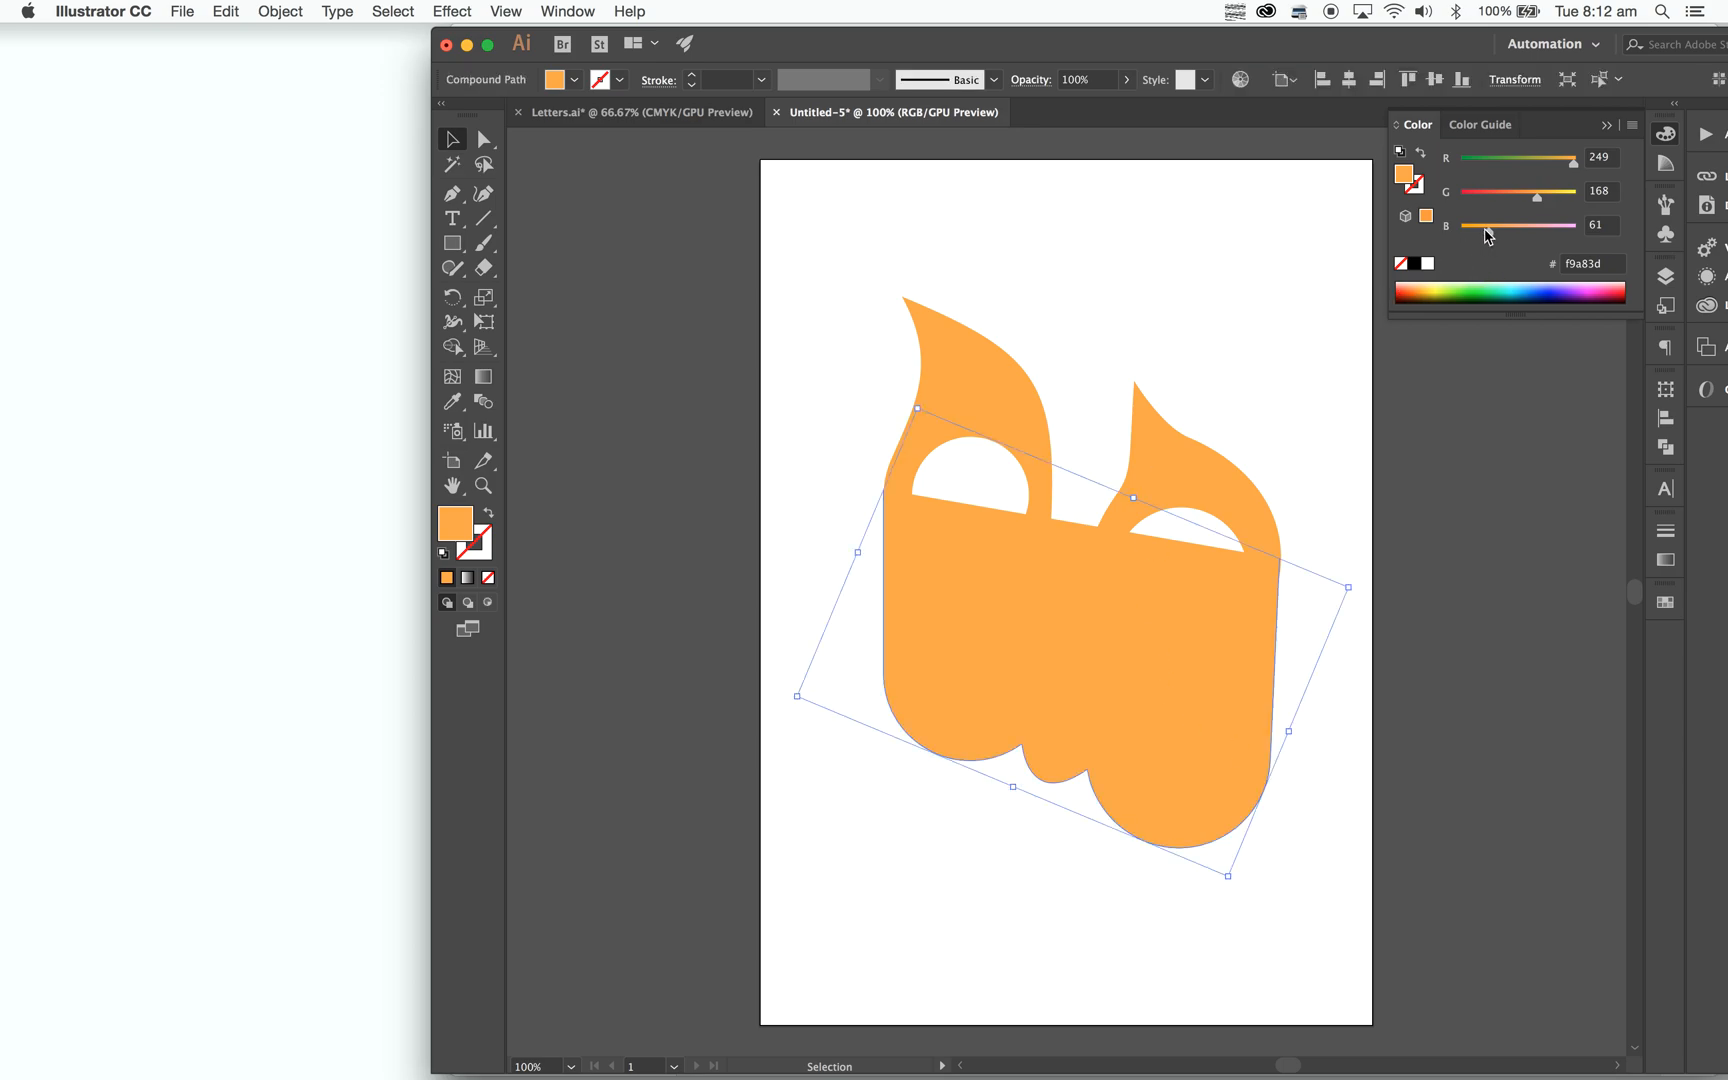
{"action": "left_click_drag", "start_coordinate": [1538, 205], "coordinate": [1528, 207]}
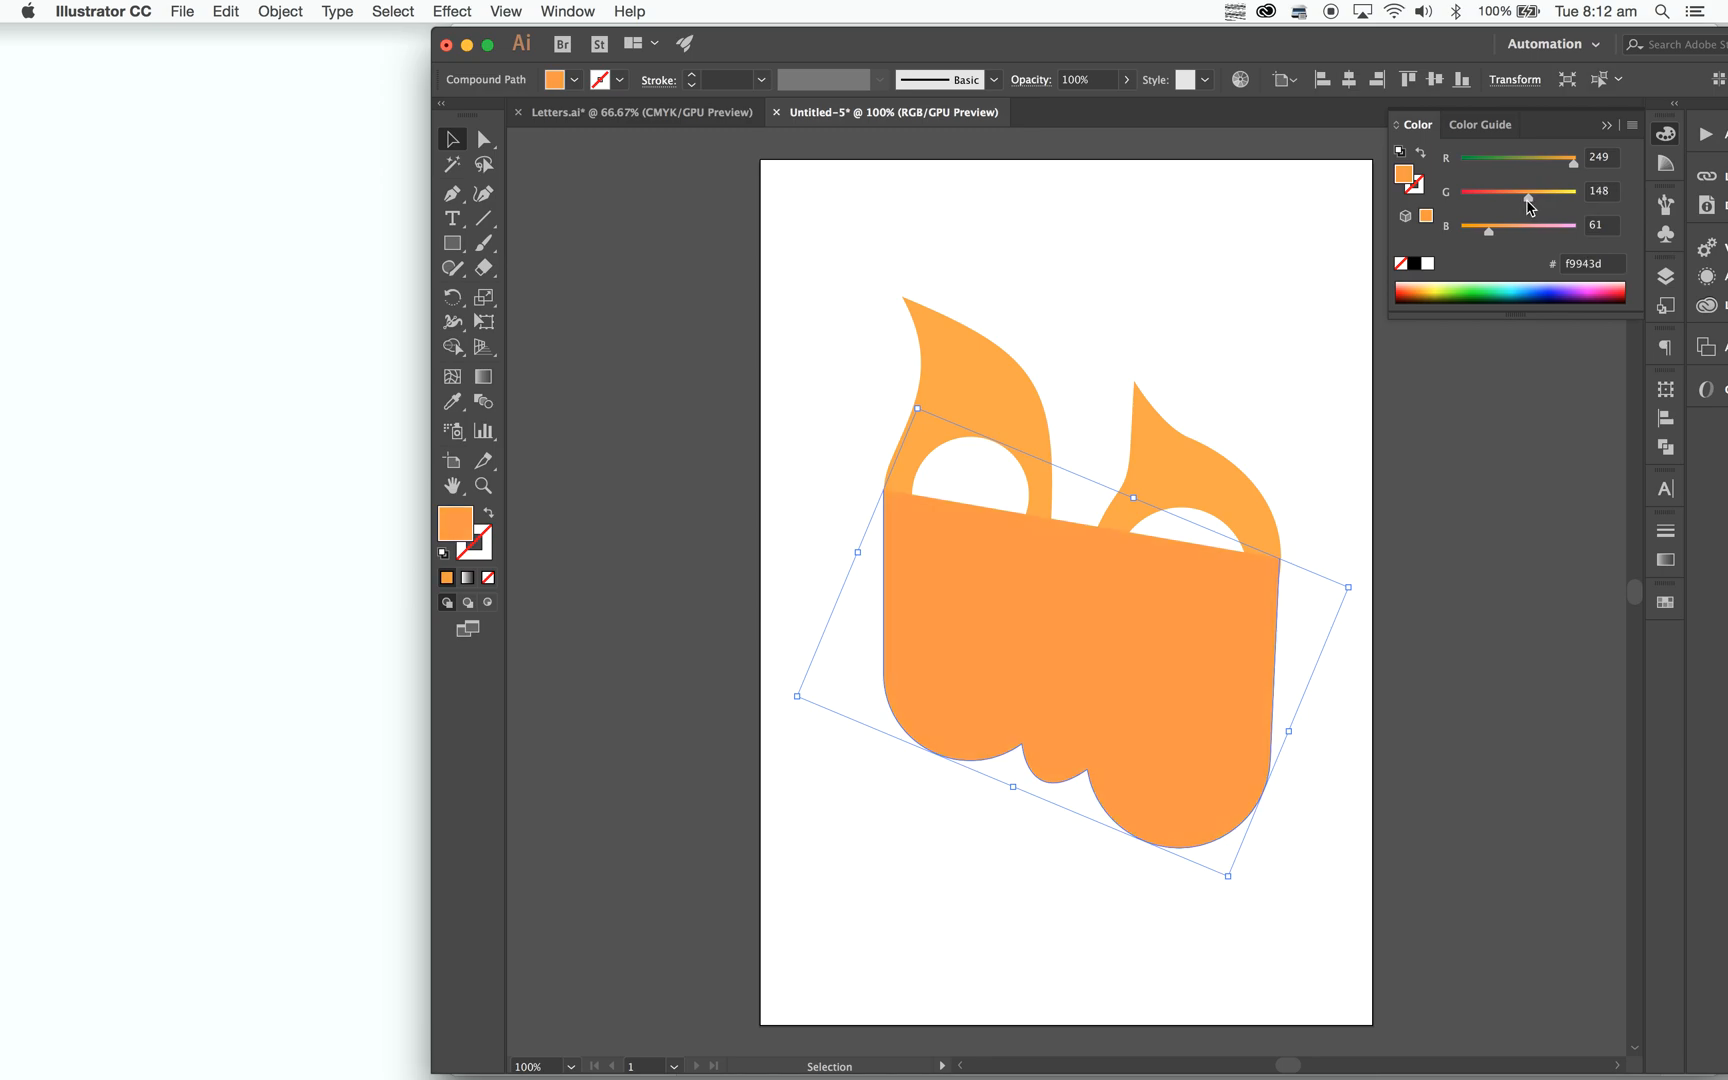
{"action": "left_click", "coordinate": [1343, 643]}
{"action": "left_click", "coordinate": [1202, 568]}
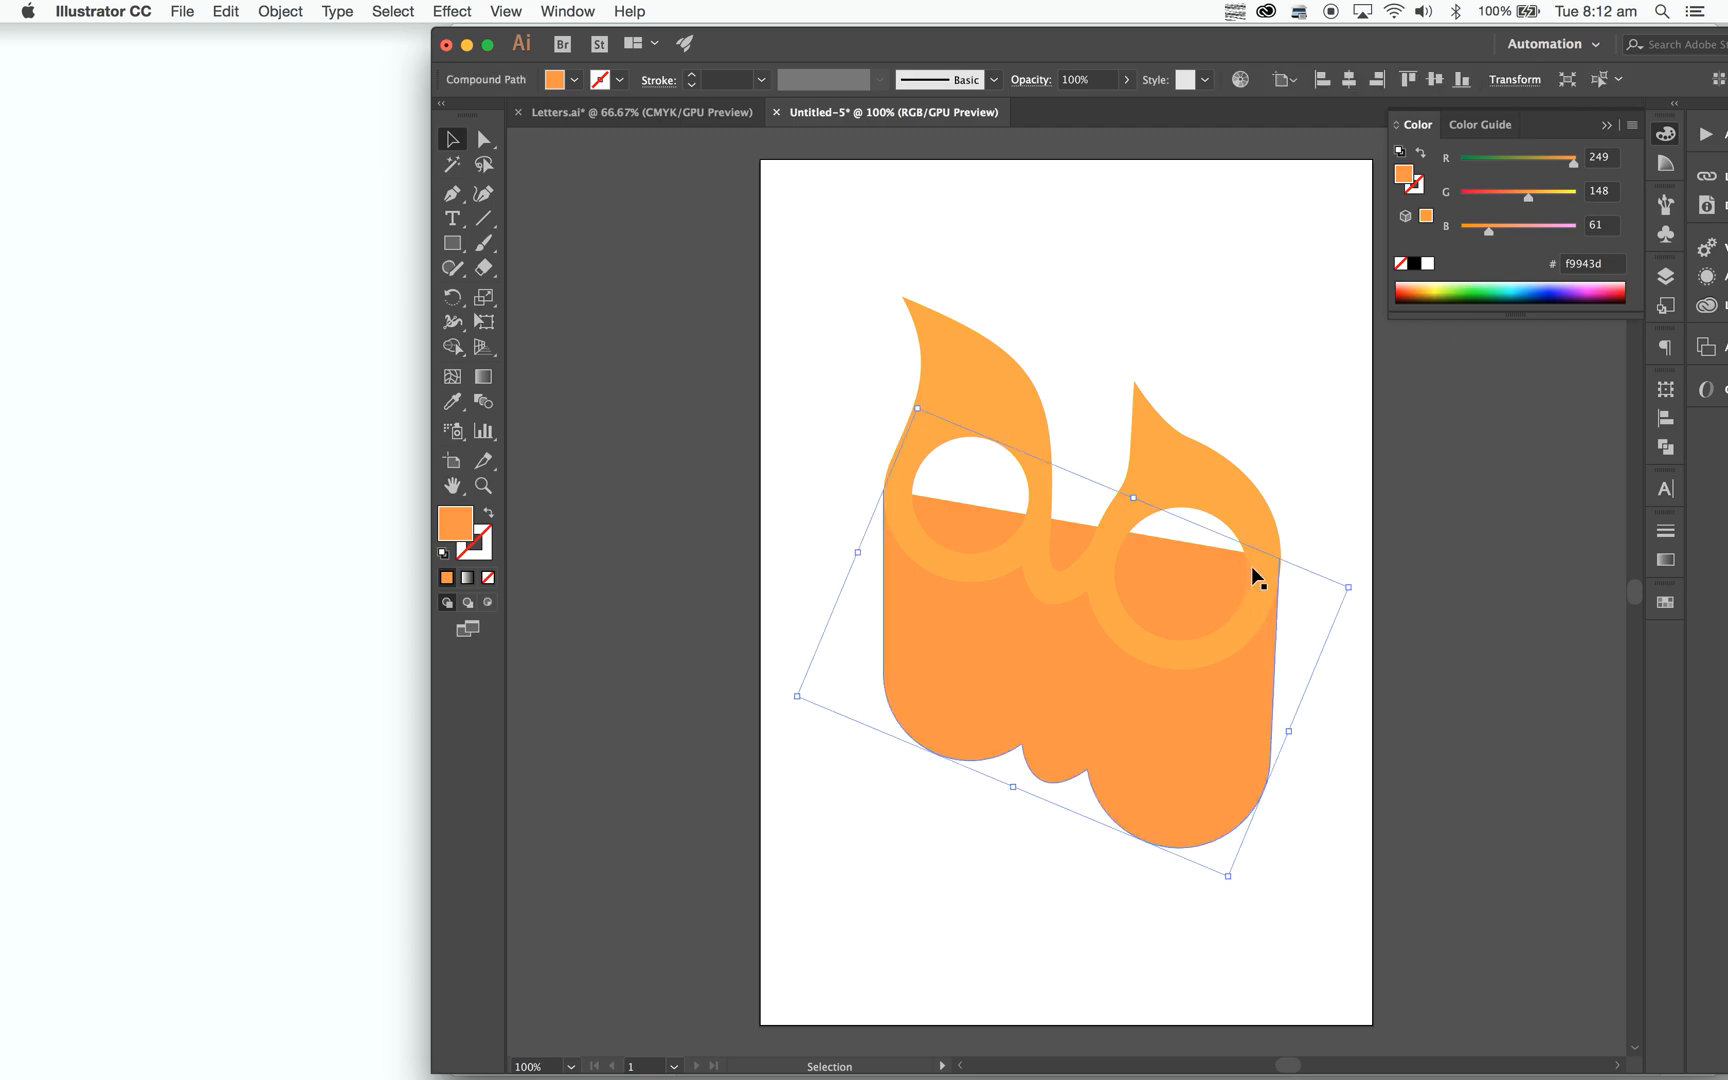
{"action": "key", "text": "a"}
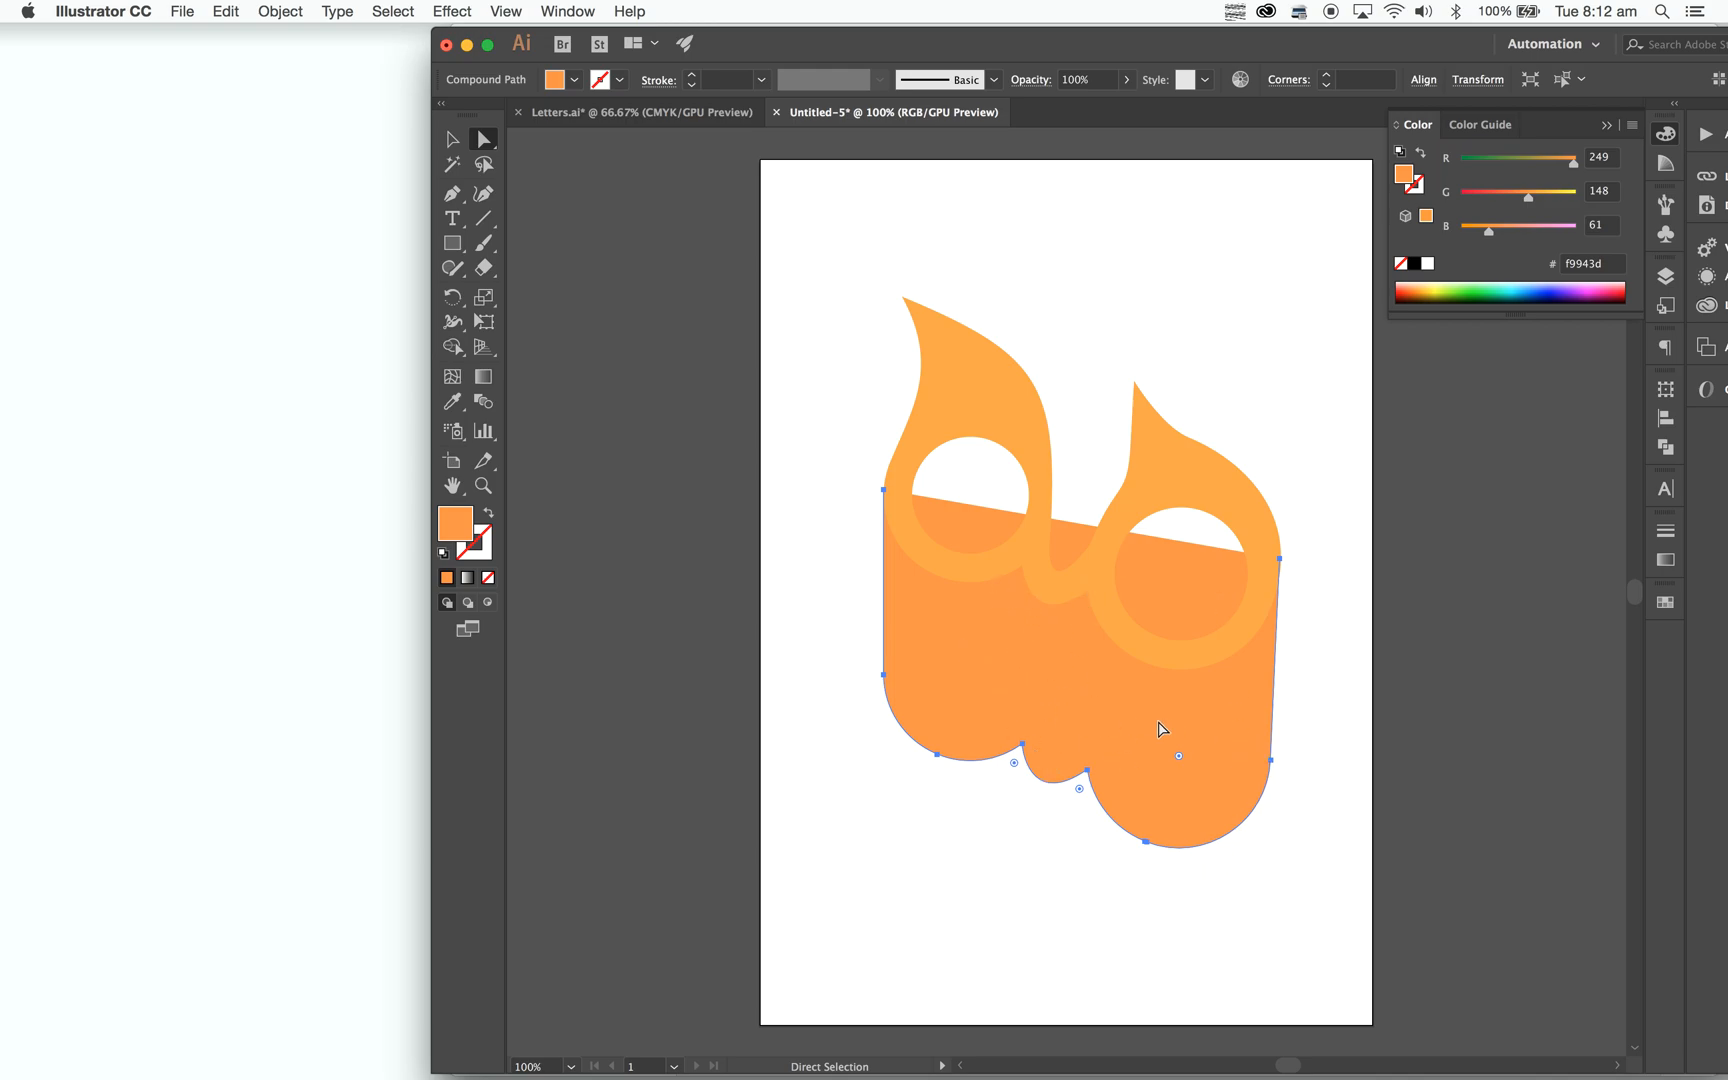
{"action": "left_click", "coordinate": [1280, 563]}
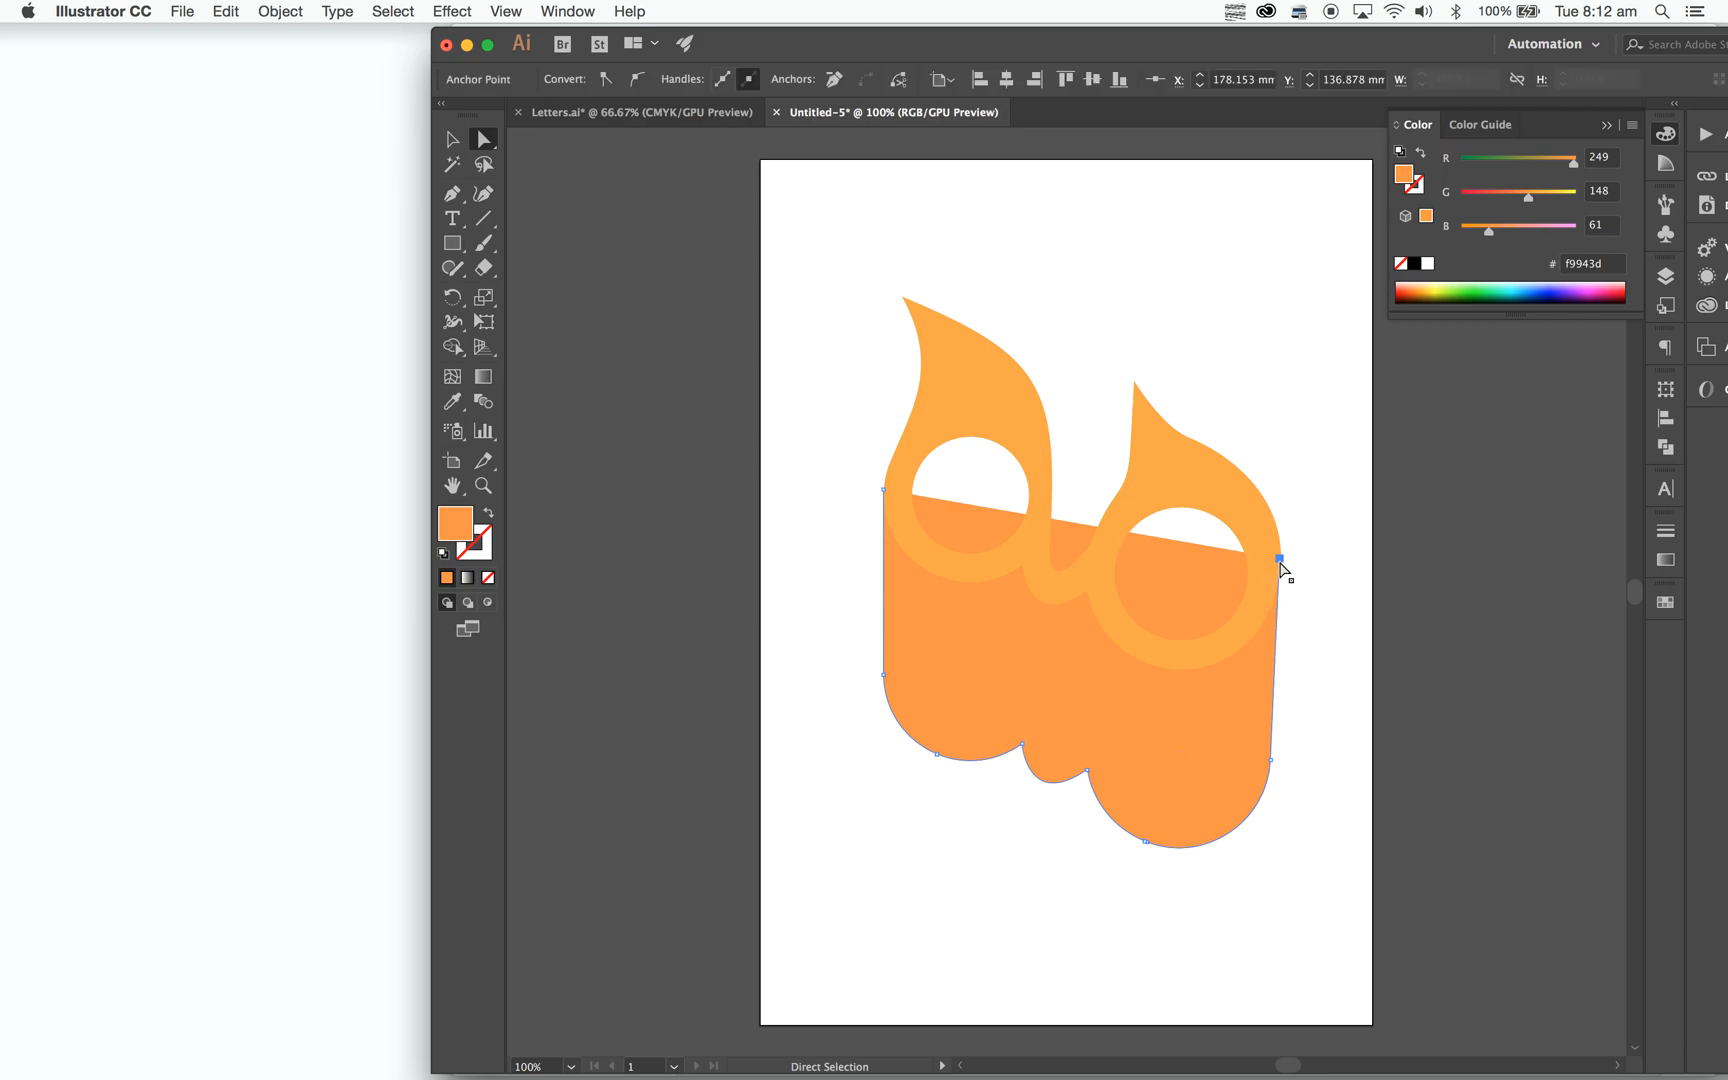
{"action": "key", "text": "p"}
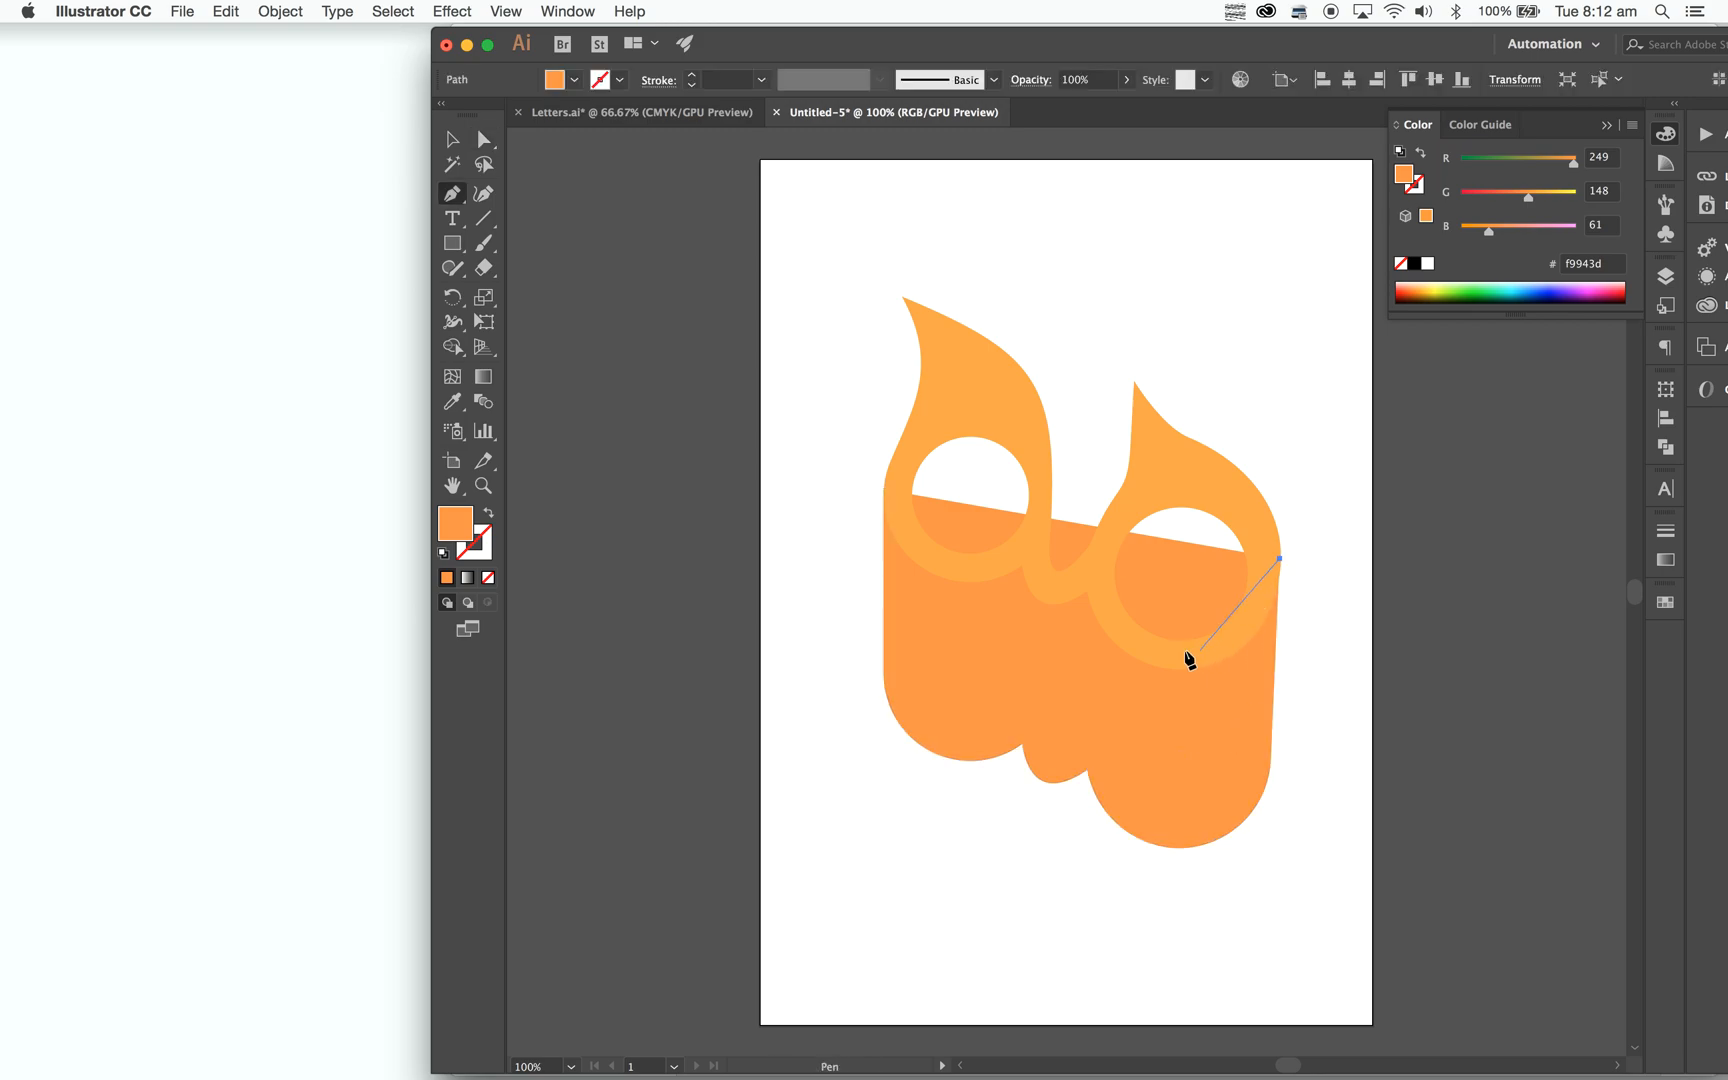
{"action": "left_click_drag", "start_coordinate": [1165, 653], "coordinate": [1091, 626]}
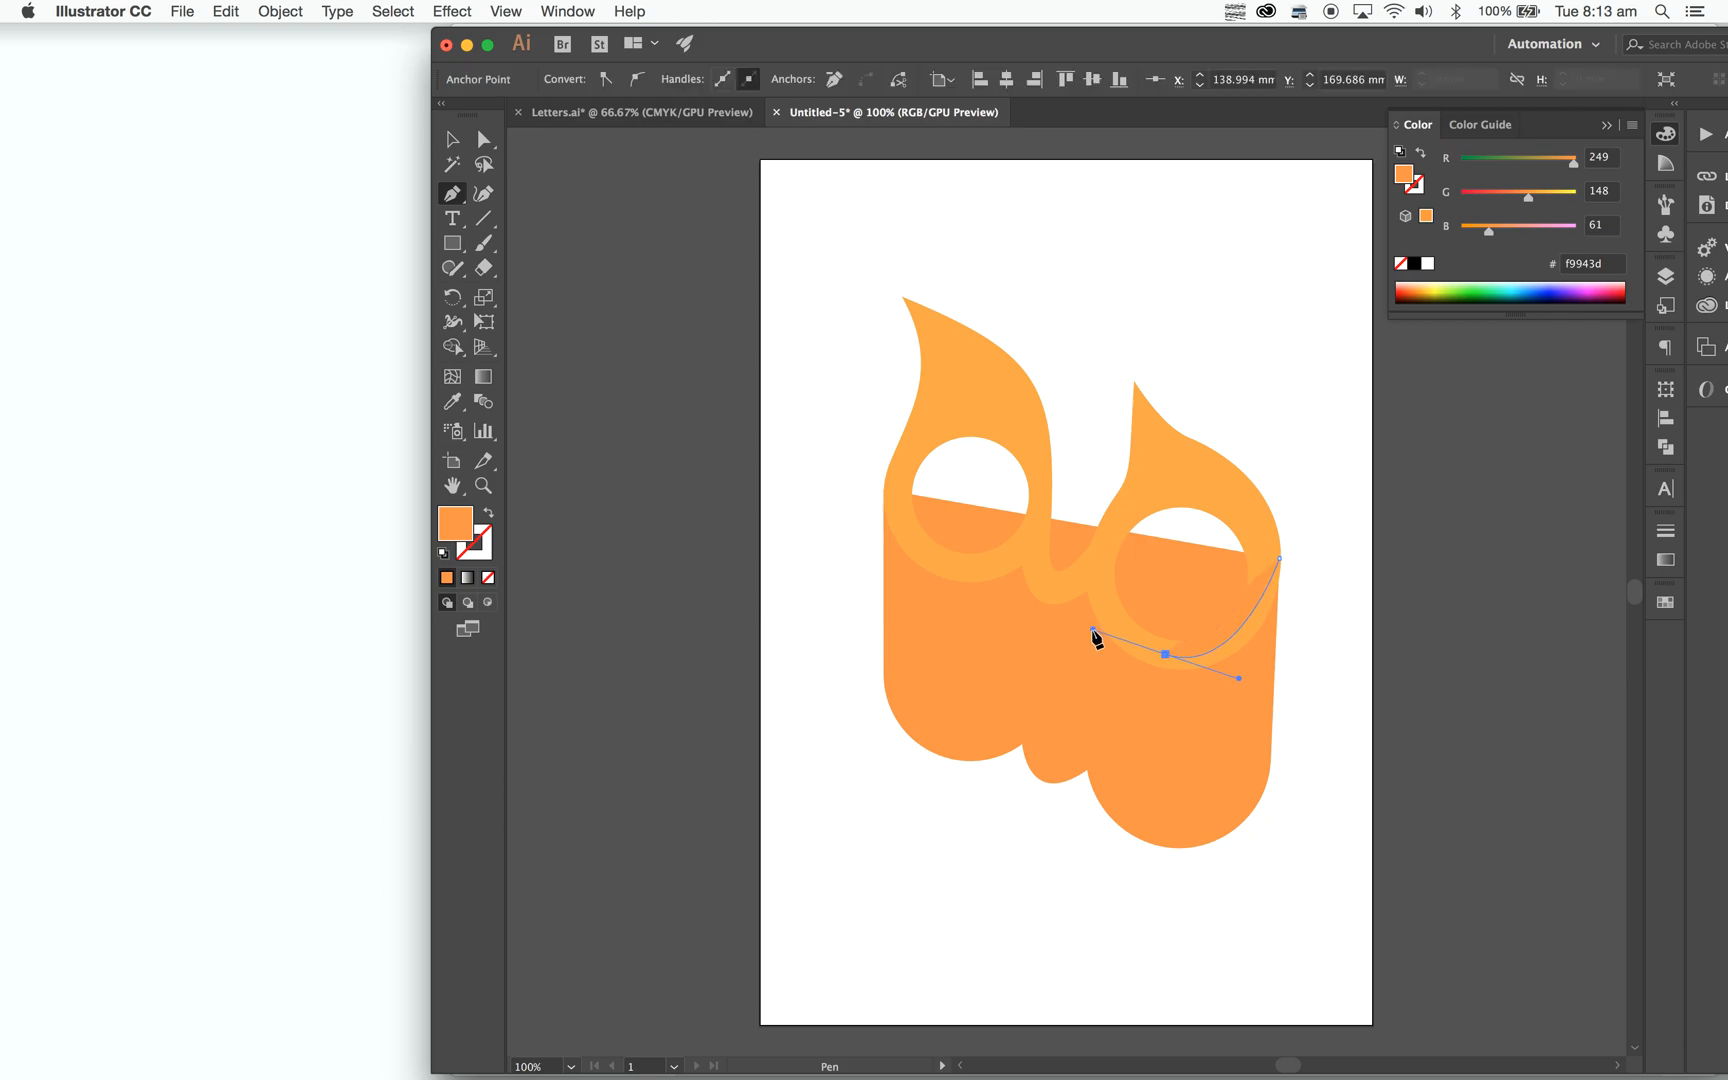
{"action": "key", "text": "super+z"}
{"action": "key", "text": "v"}
{"action": "left_click", "coordinate": [1253, 718]}
{"action": "key", "text": "super+shift+]"}
Close the lower shape's path with Pen points beneath the g's holes, from its upper-right end back to its upper-left end.
{"action": "key", "text": "p"}
{"action": "left_click", "coordinate": [1280, 558]}
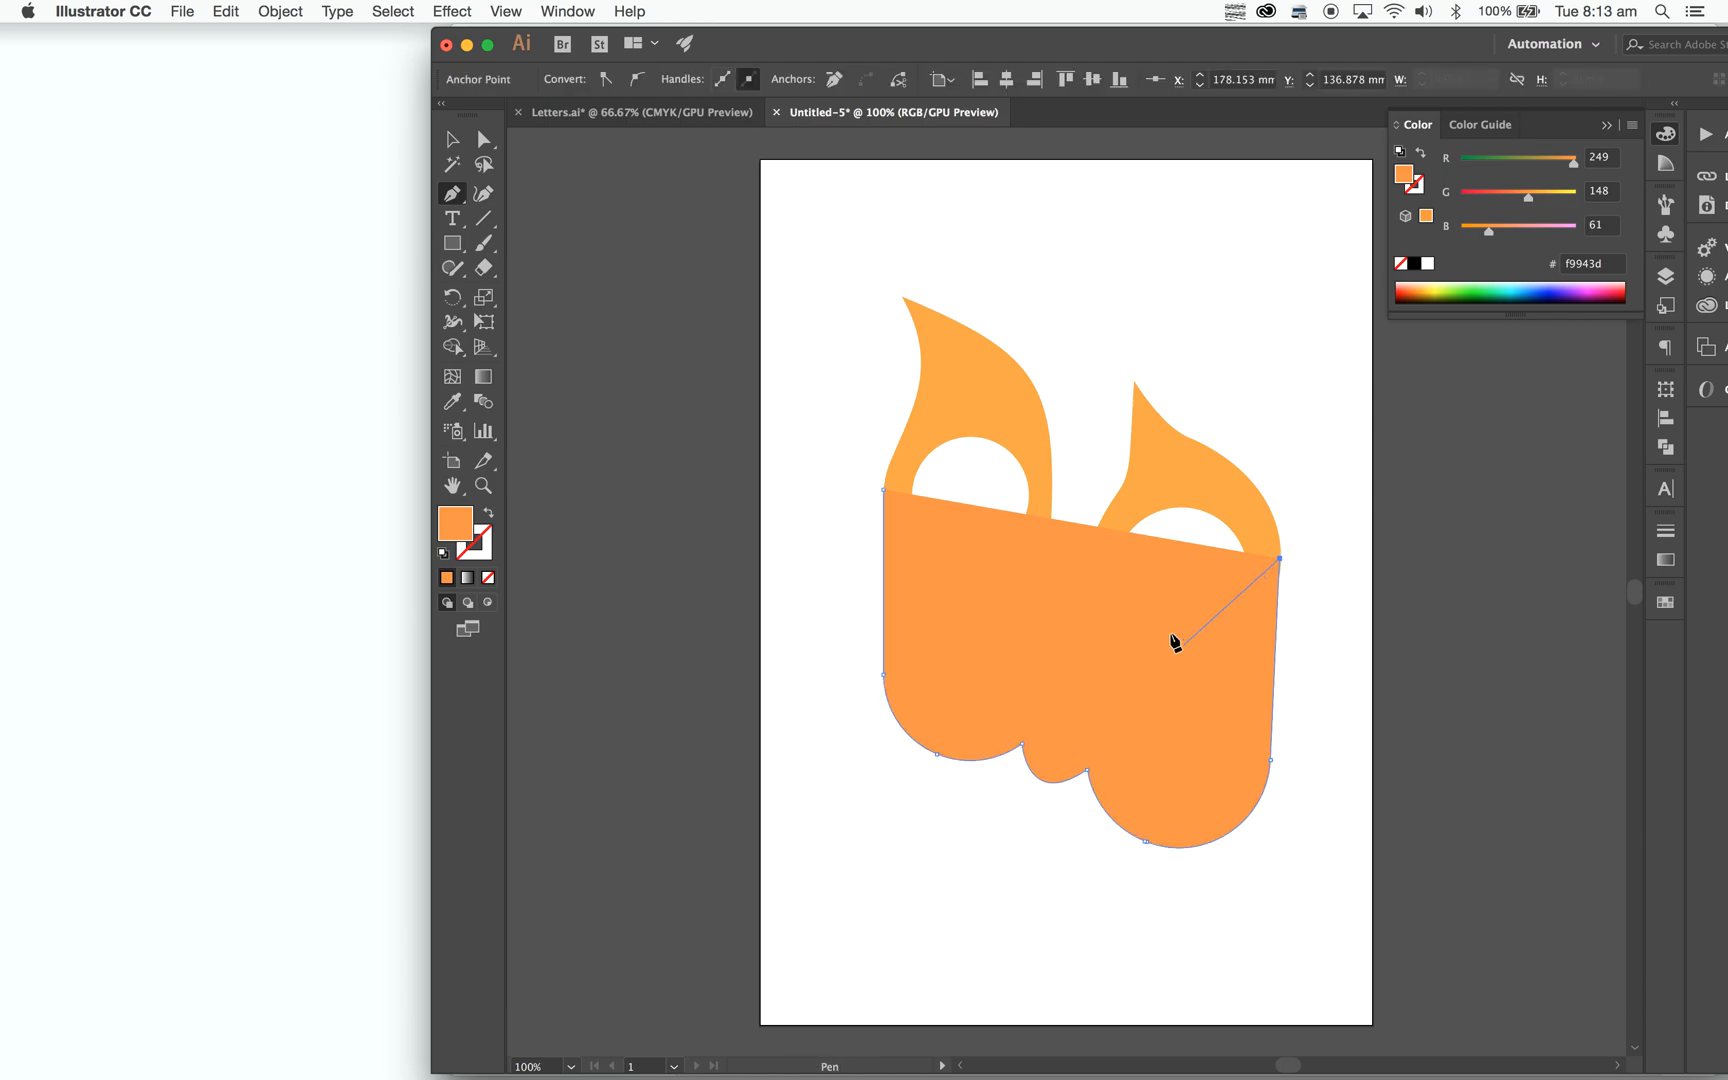
{"action": "left_click_drag", "start_coordinate": [1165, 625], "coordinate": [1082, 626]}
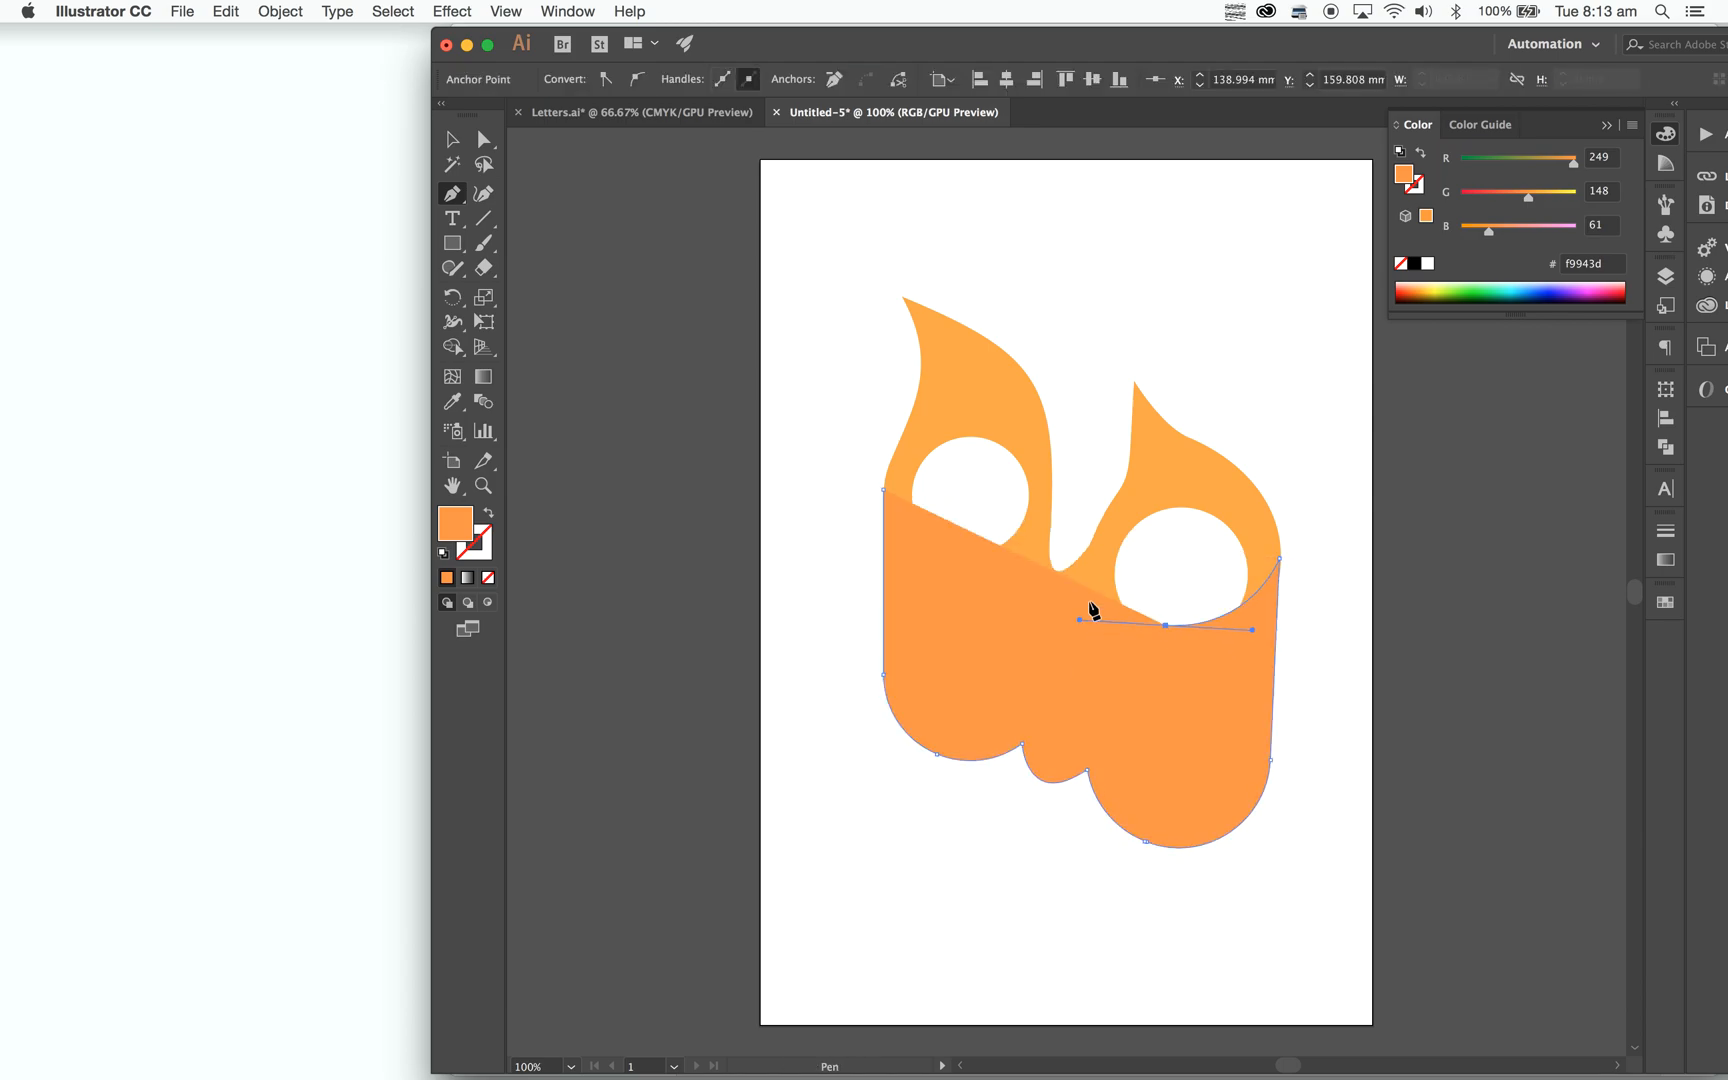
{"action": "left_click", "coordinate": [1053, 579]}
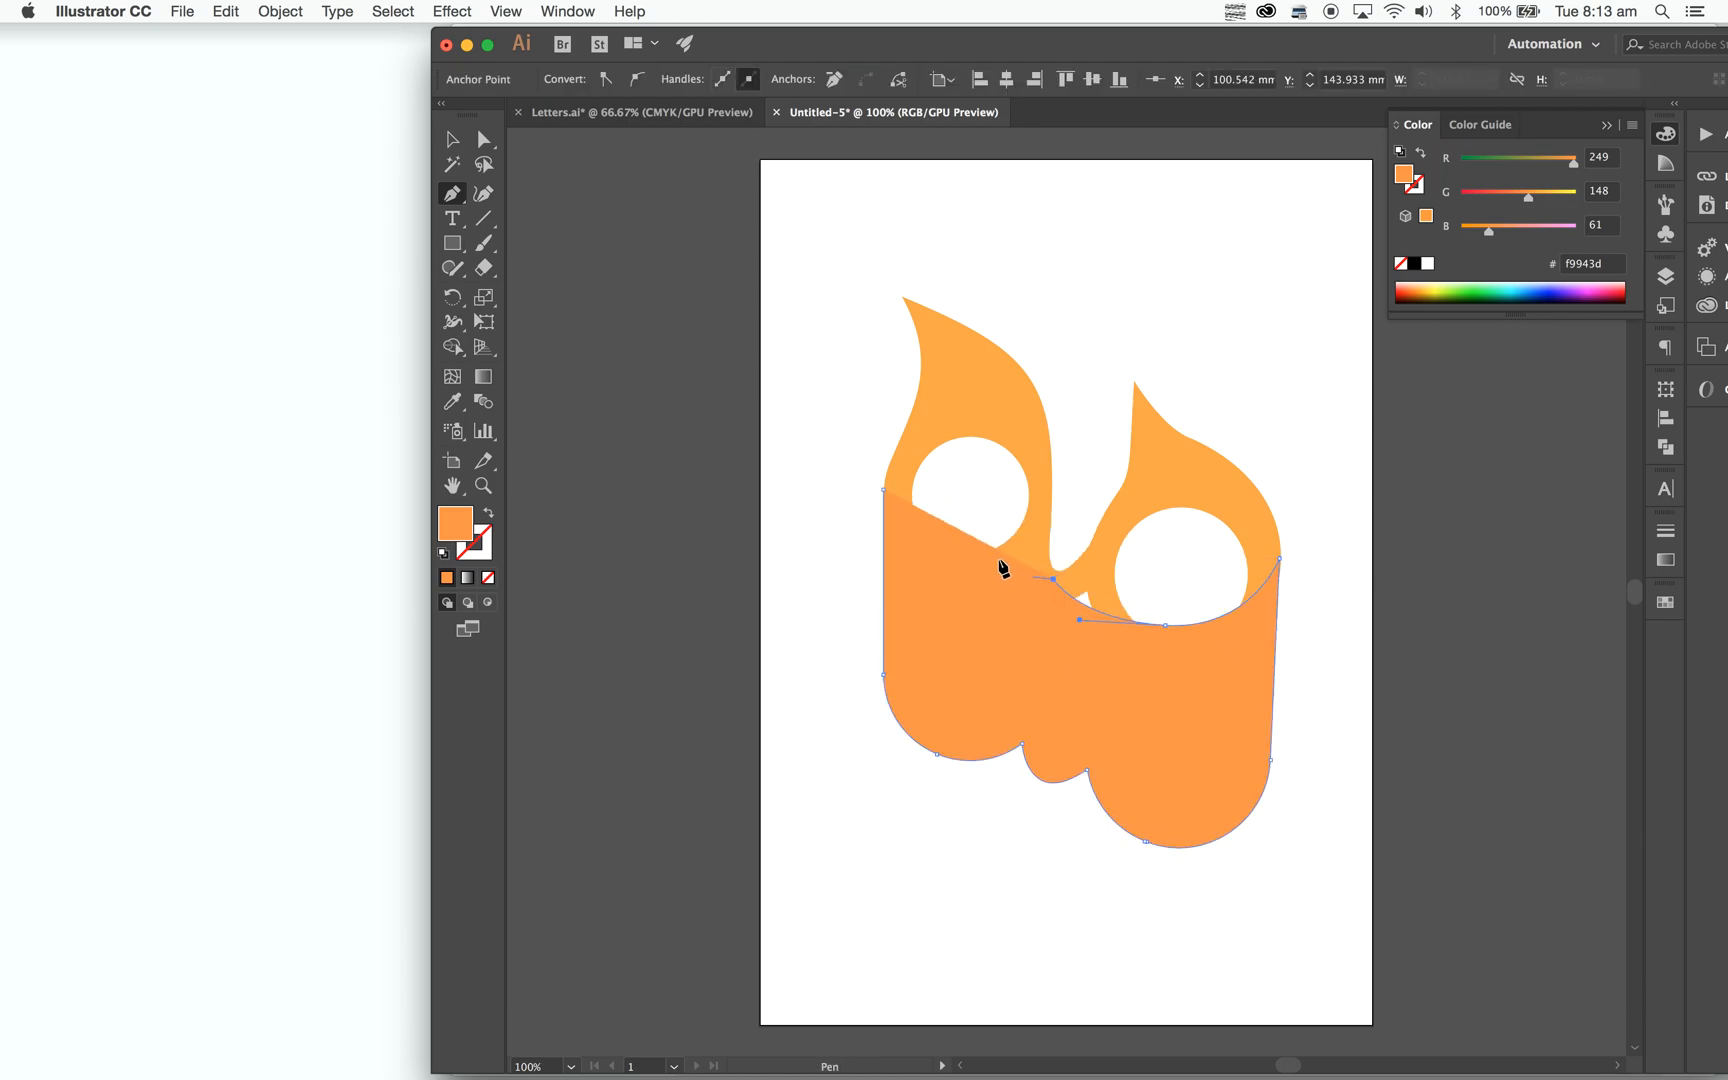
{"action": "key", "text": "super+z"}
{"action": "left_click", "coordinate": [1098, 595]}
{"action": "left_click", "coordinate": [1022, 565]}
{"action": "left_click", "coordinate": [933, 562]}
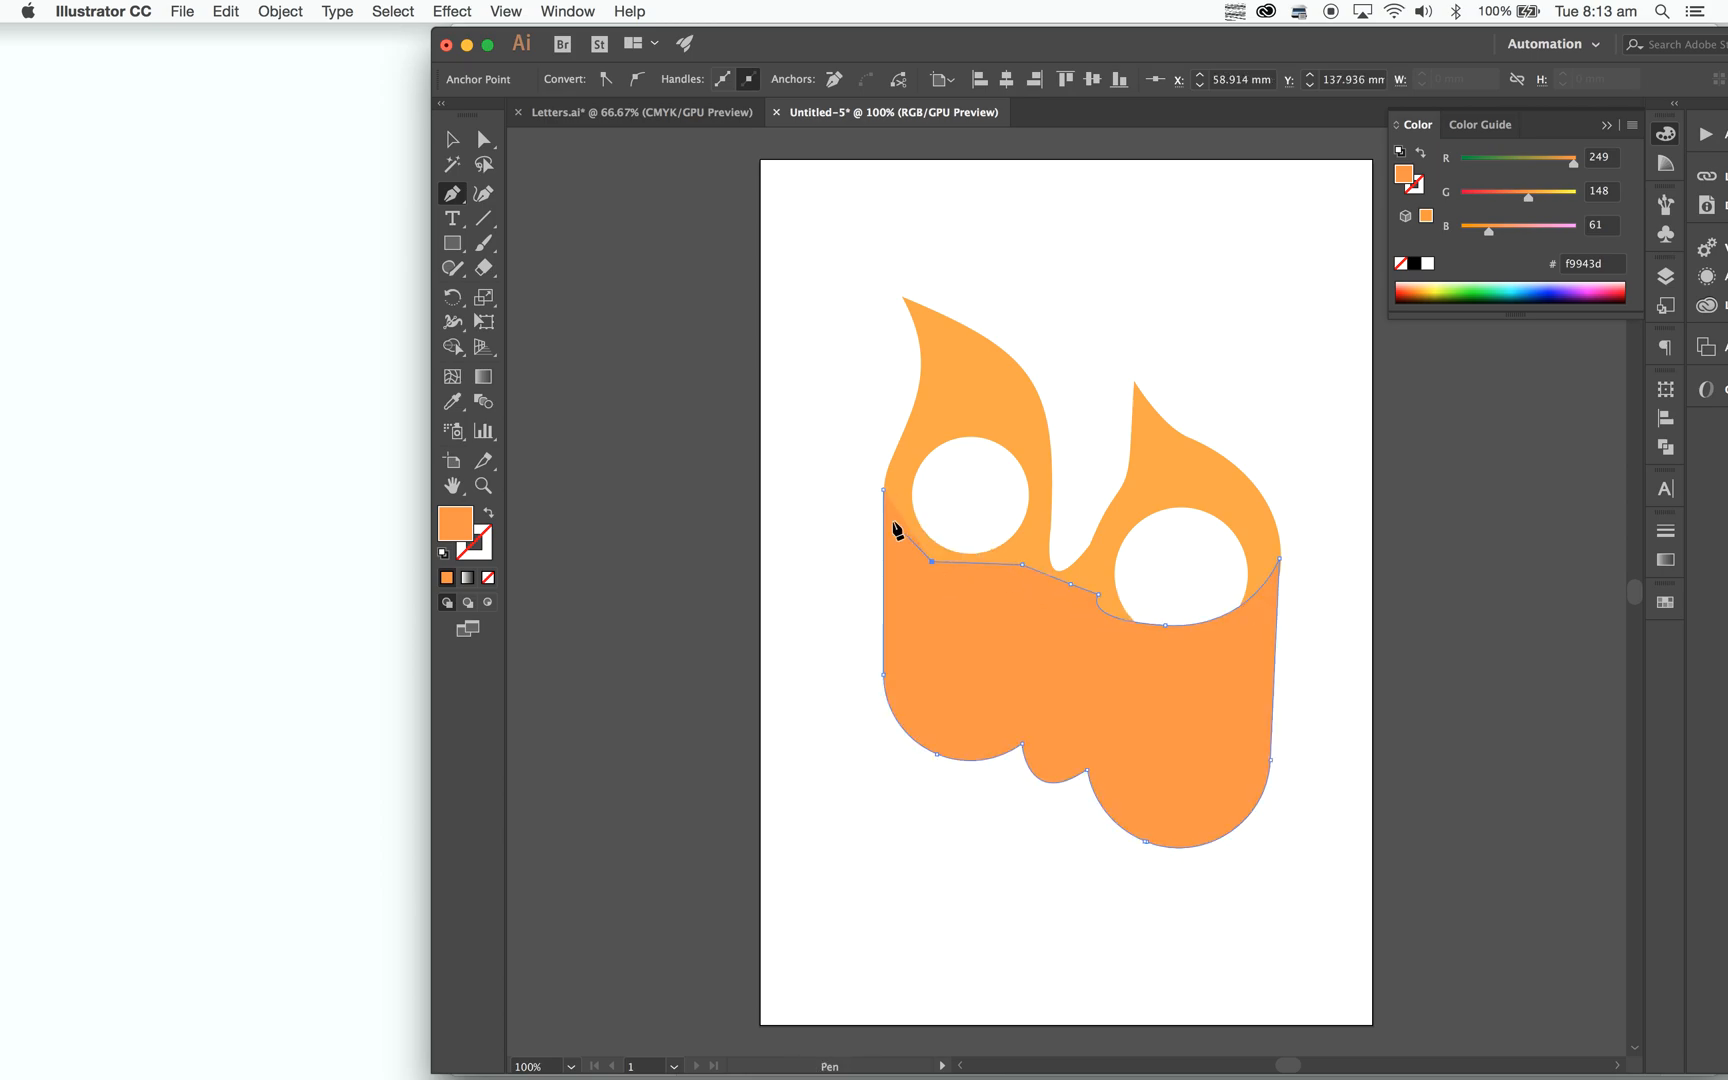
{"action": "left_click", "coordinate": [884, 491]}
Send the darker lower shape behind the original letter g.
{"action": "key", "text": "v"}
{"action": "left_click", "coordinate": [1366, 698]}
{"action": "left_click", "coordinate": [1210, 698]}
{"action": "key", "text": "a"}
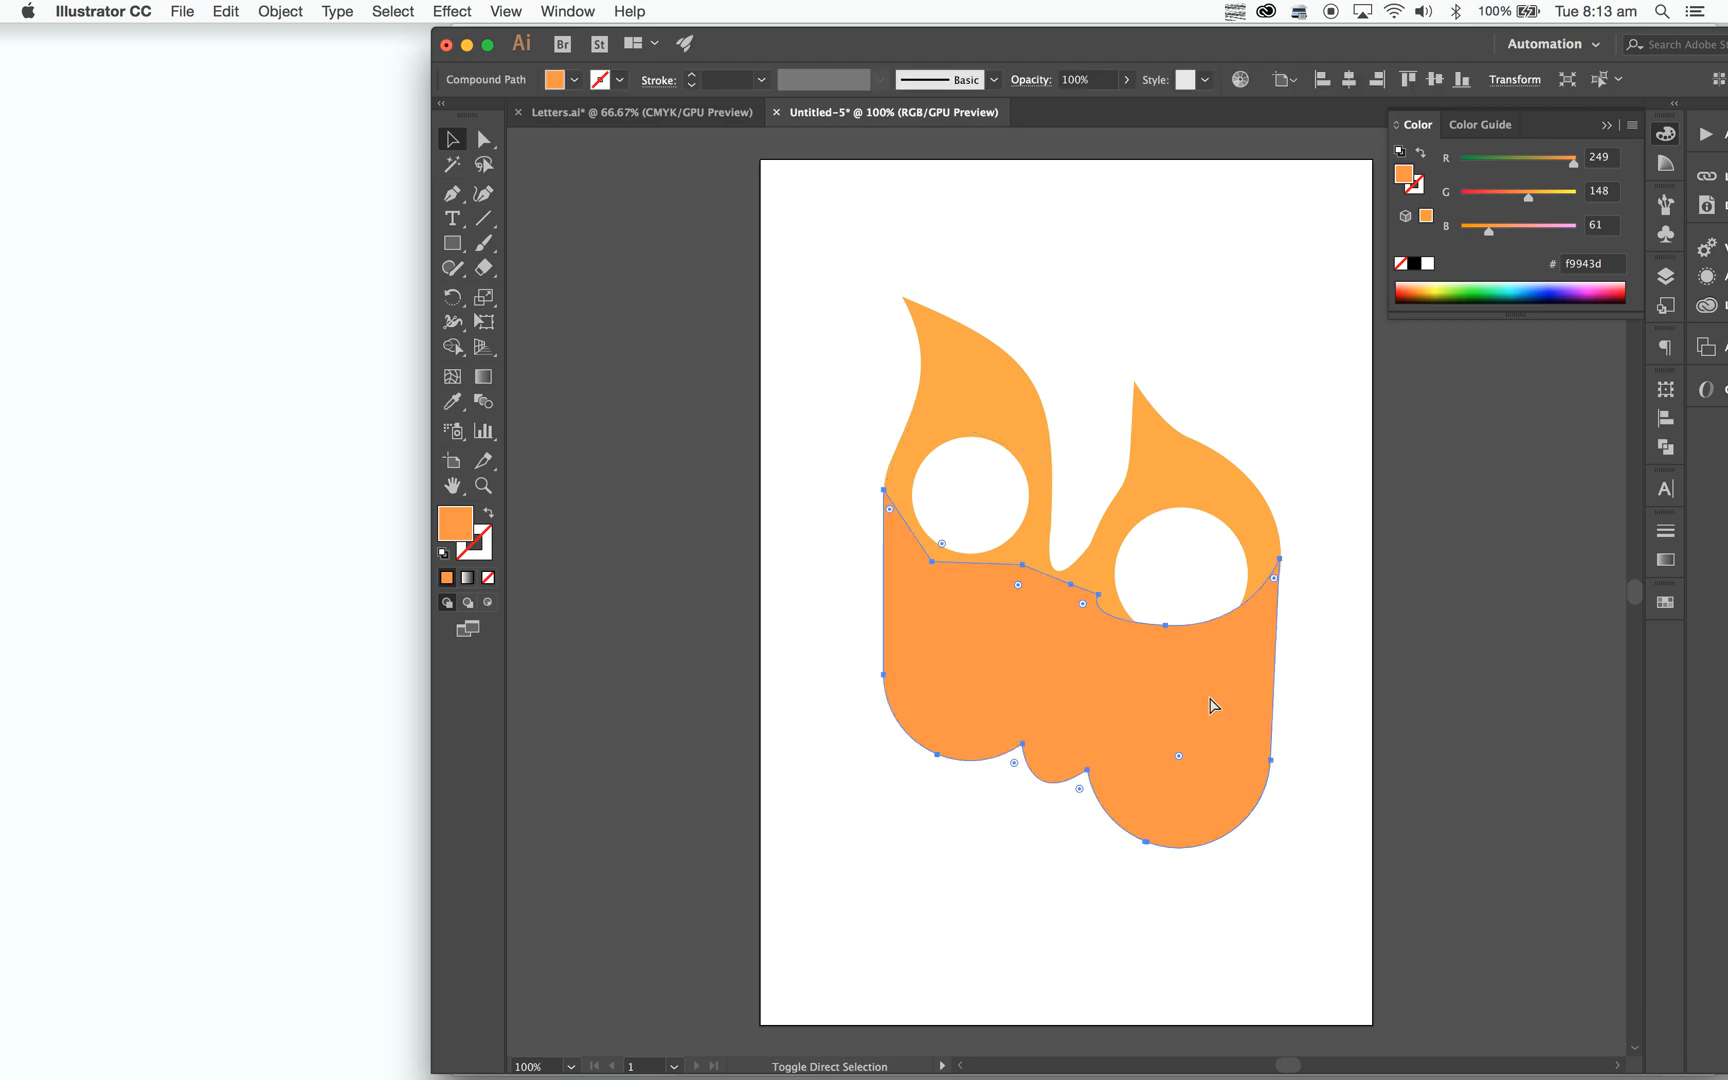
{"action": "key", "text": "super+bracketleft"}
{"action": "key", "text": "v"}
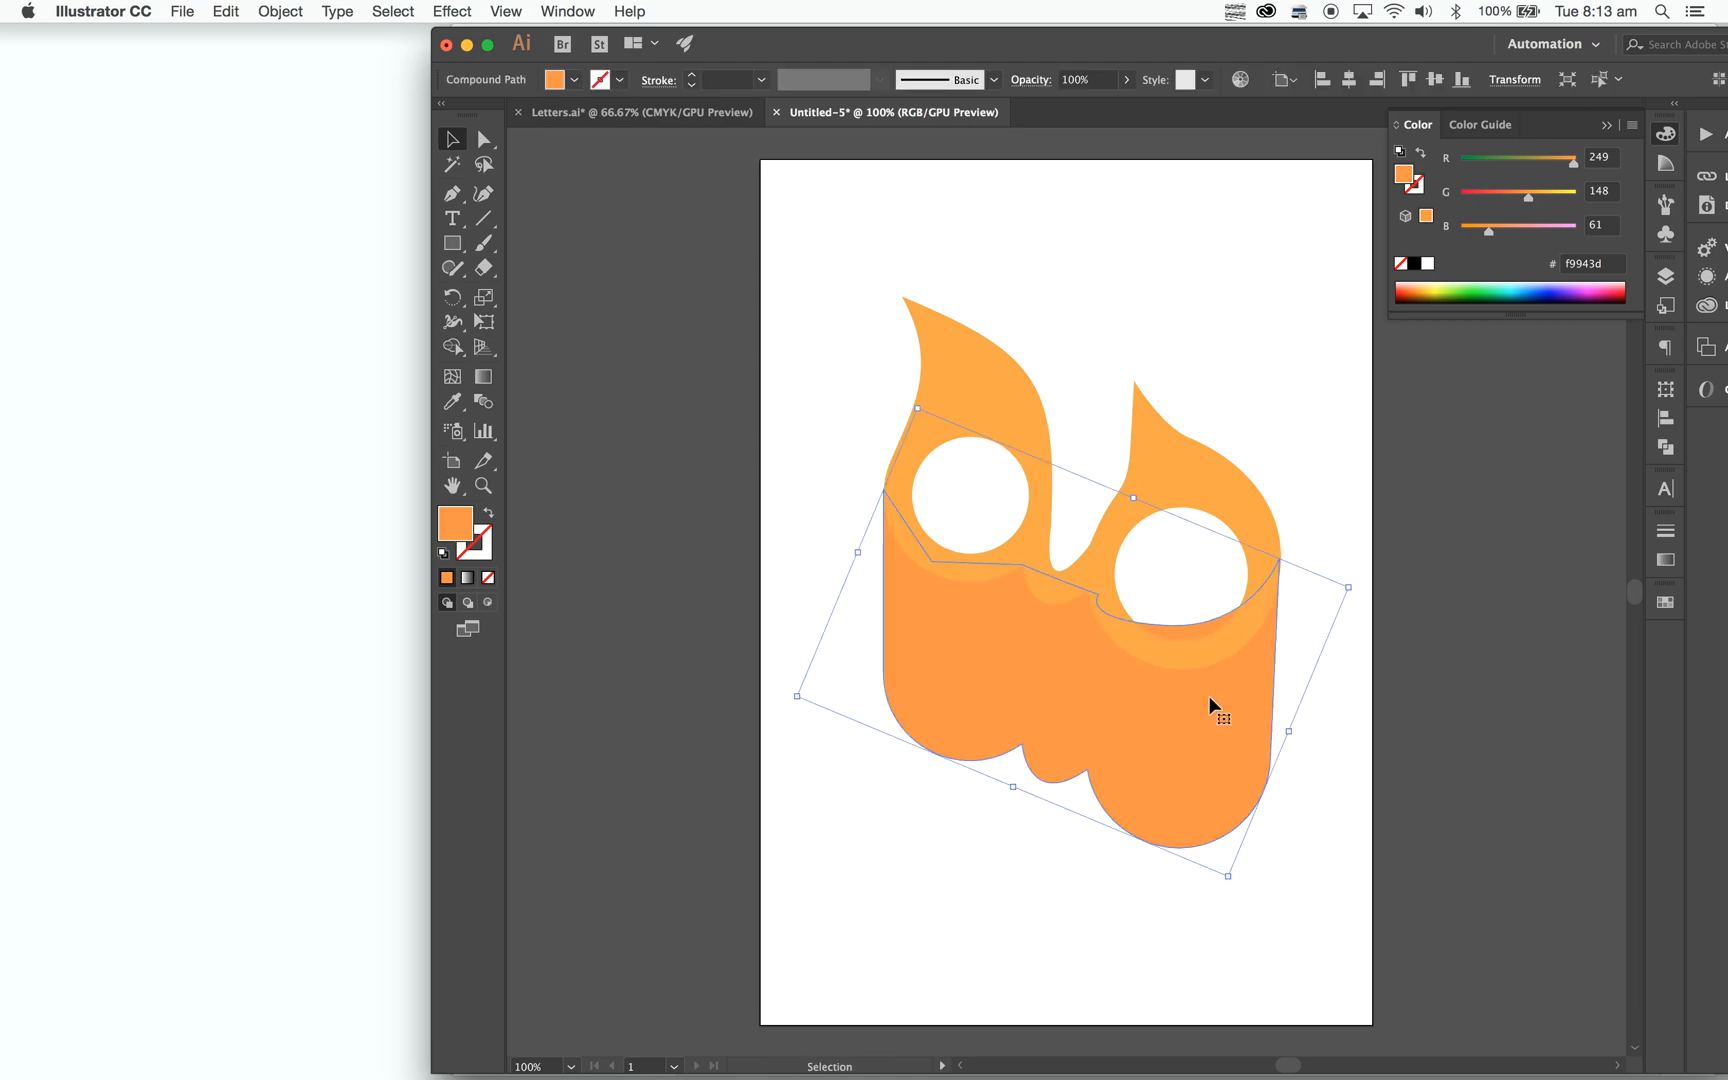
Move the back shape's anchor point at the bottom of the g's right hole down behind the letter's ring.
{"action": "key", "text": "a"}
{"action": "left_click_drag", "start_coordinate": [1164, 625], "coordinate": [1182, 656]}
{"action": "left_click", "coordinate": [1455, 632]}
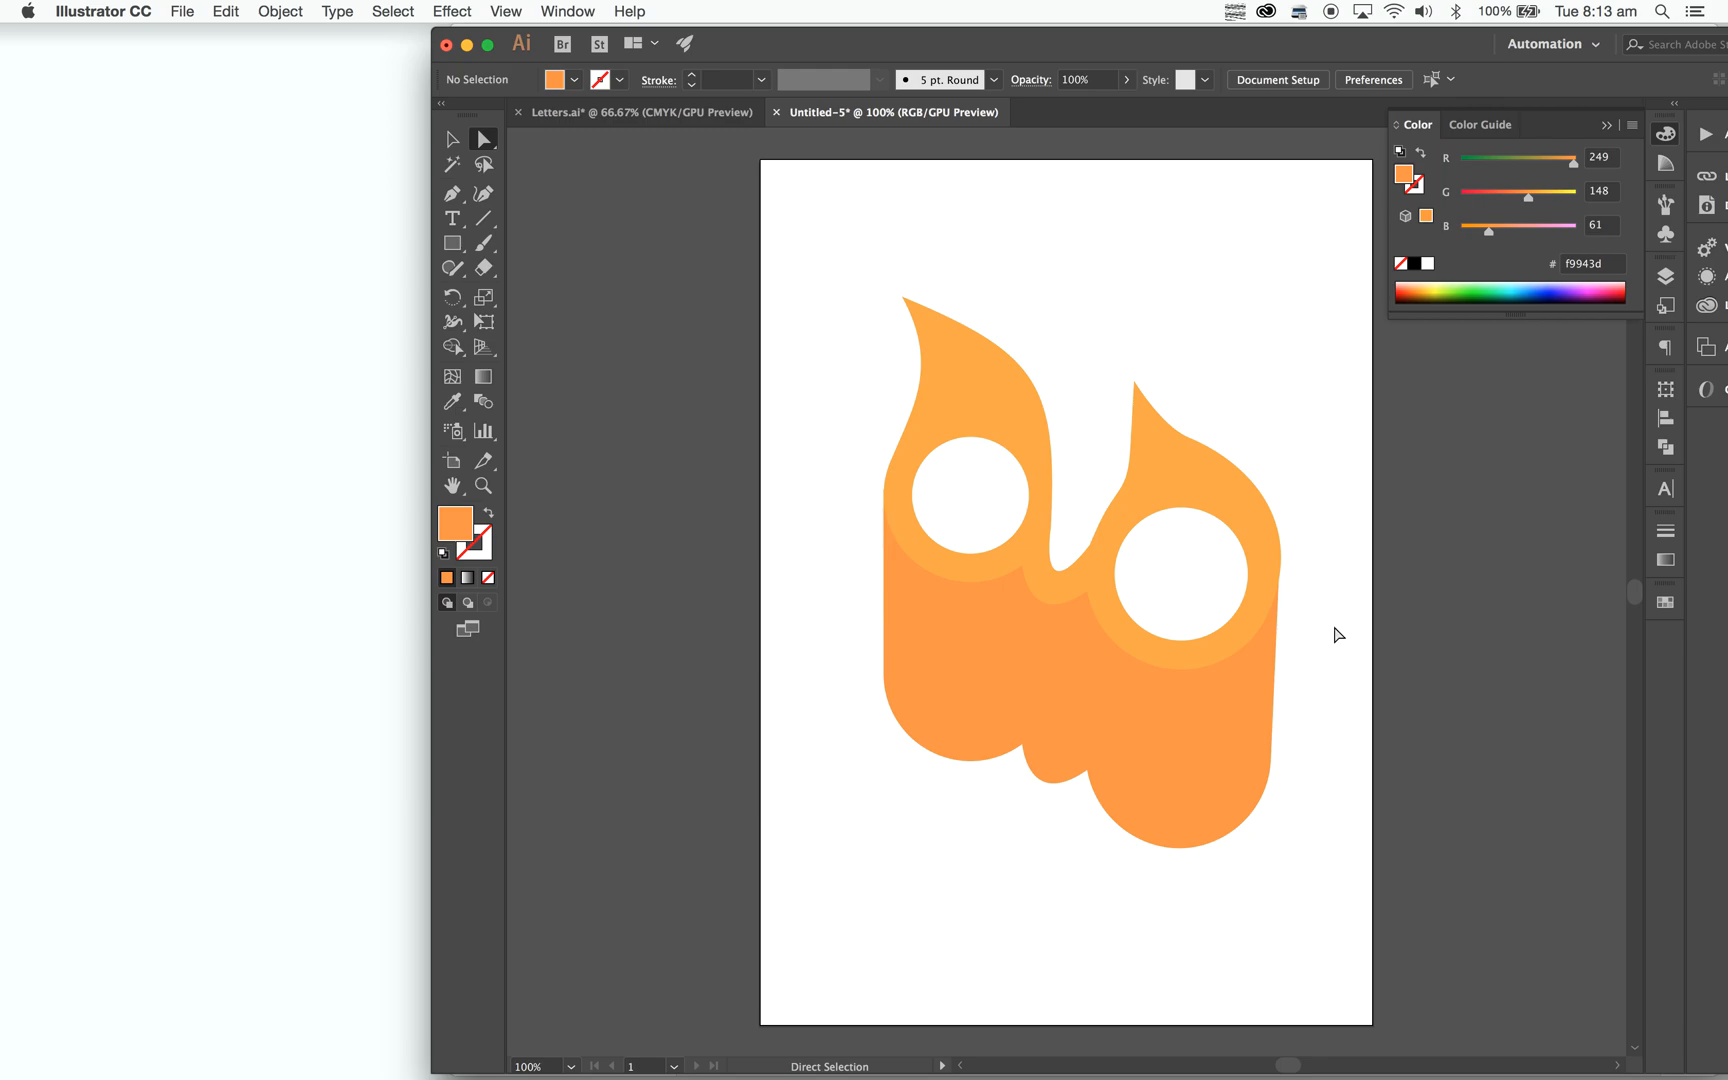
Copy the g's right inner circle from the compound path, paste it in place, and fill it with orange ff9933.
{"action": "key", "text": "v"}
{"action": "left_click", "coordinate": [1240, 550]}
{"action": "double_click", "coordinate": [1240, 550]}
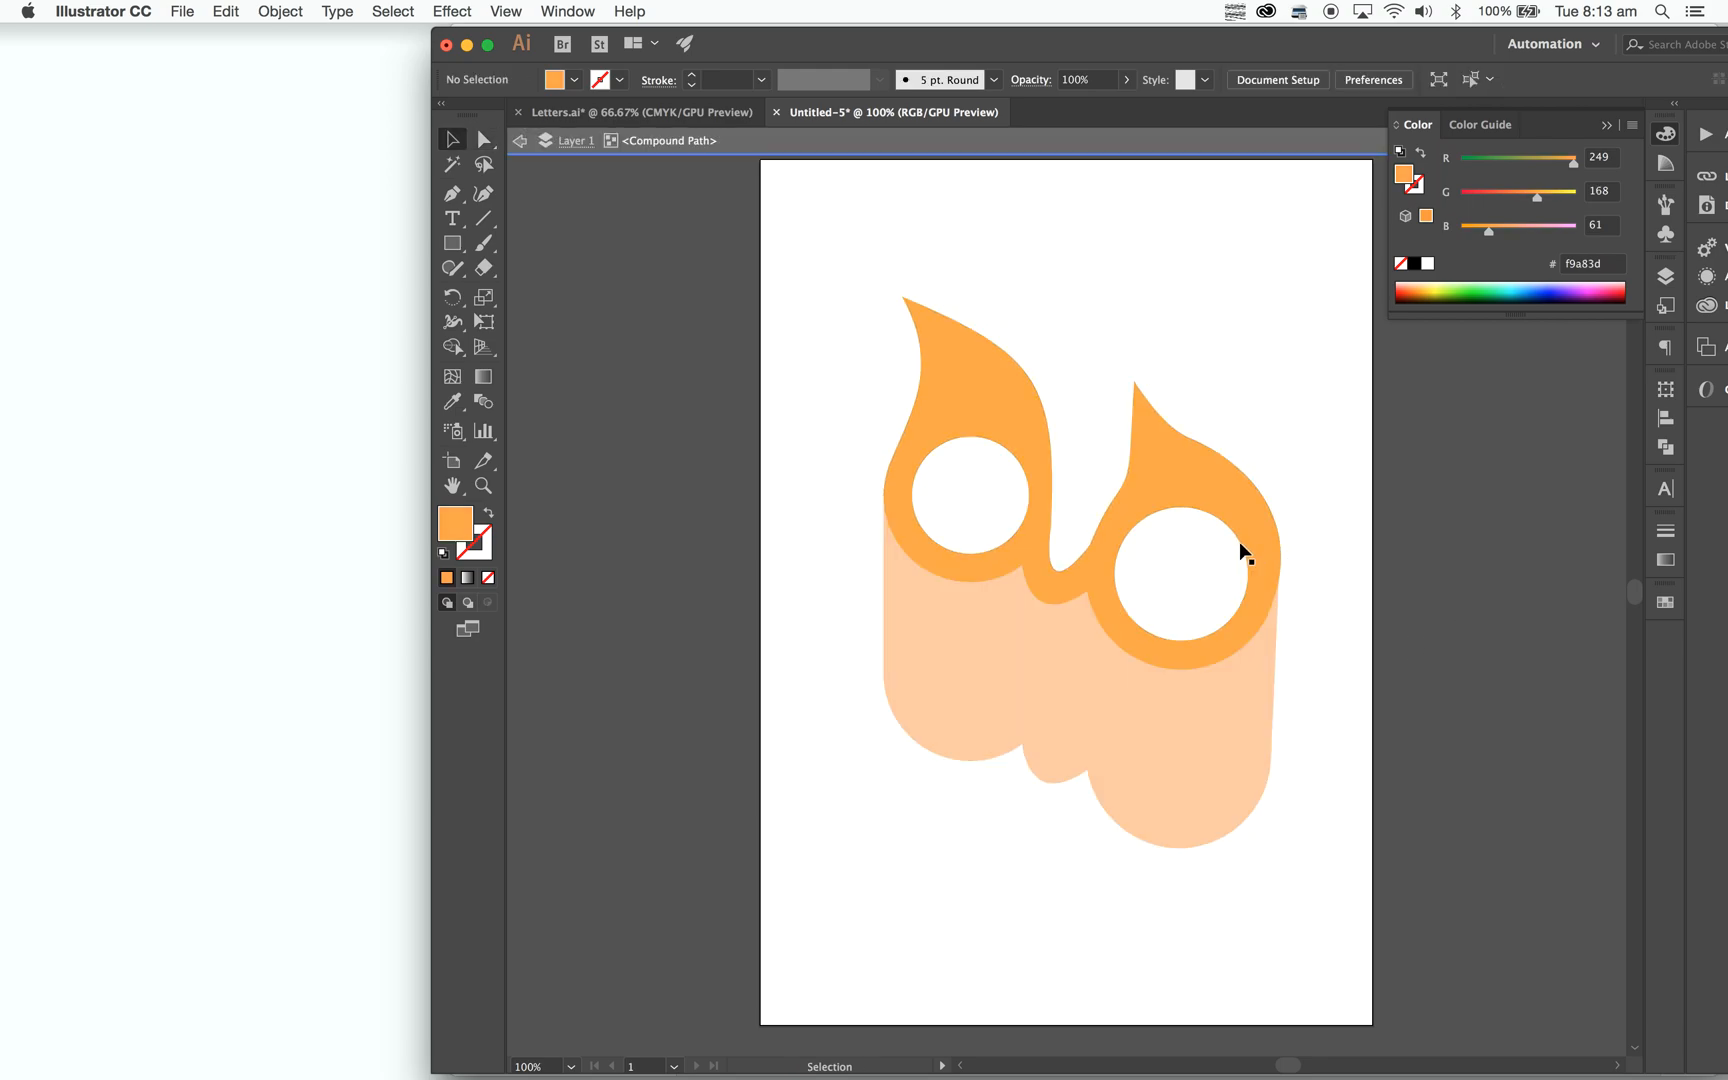
{"action": "left_click", "coordinate": [1240, 542]}
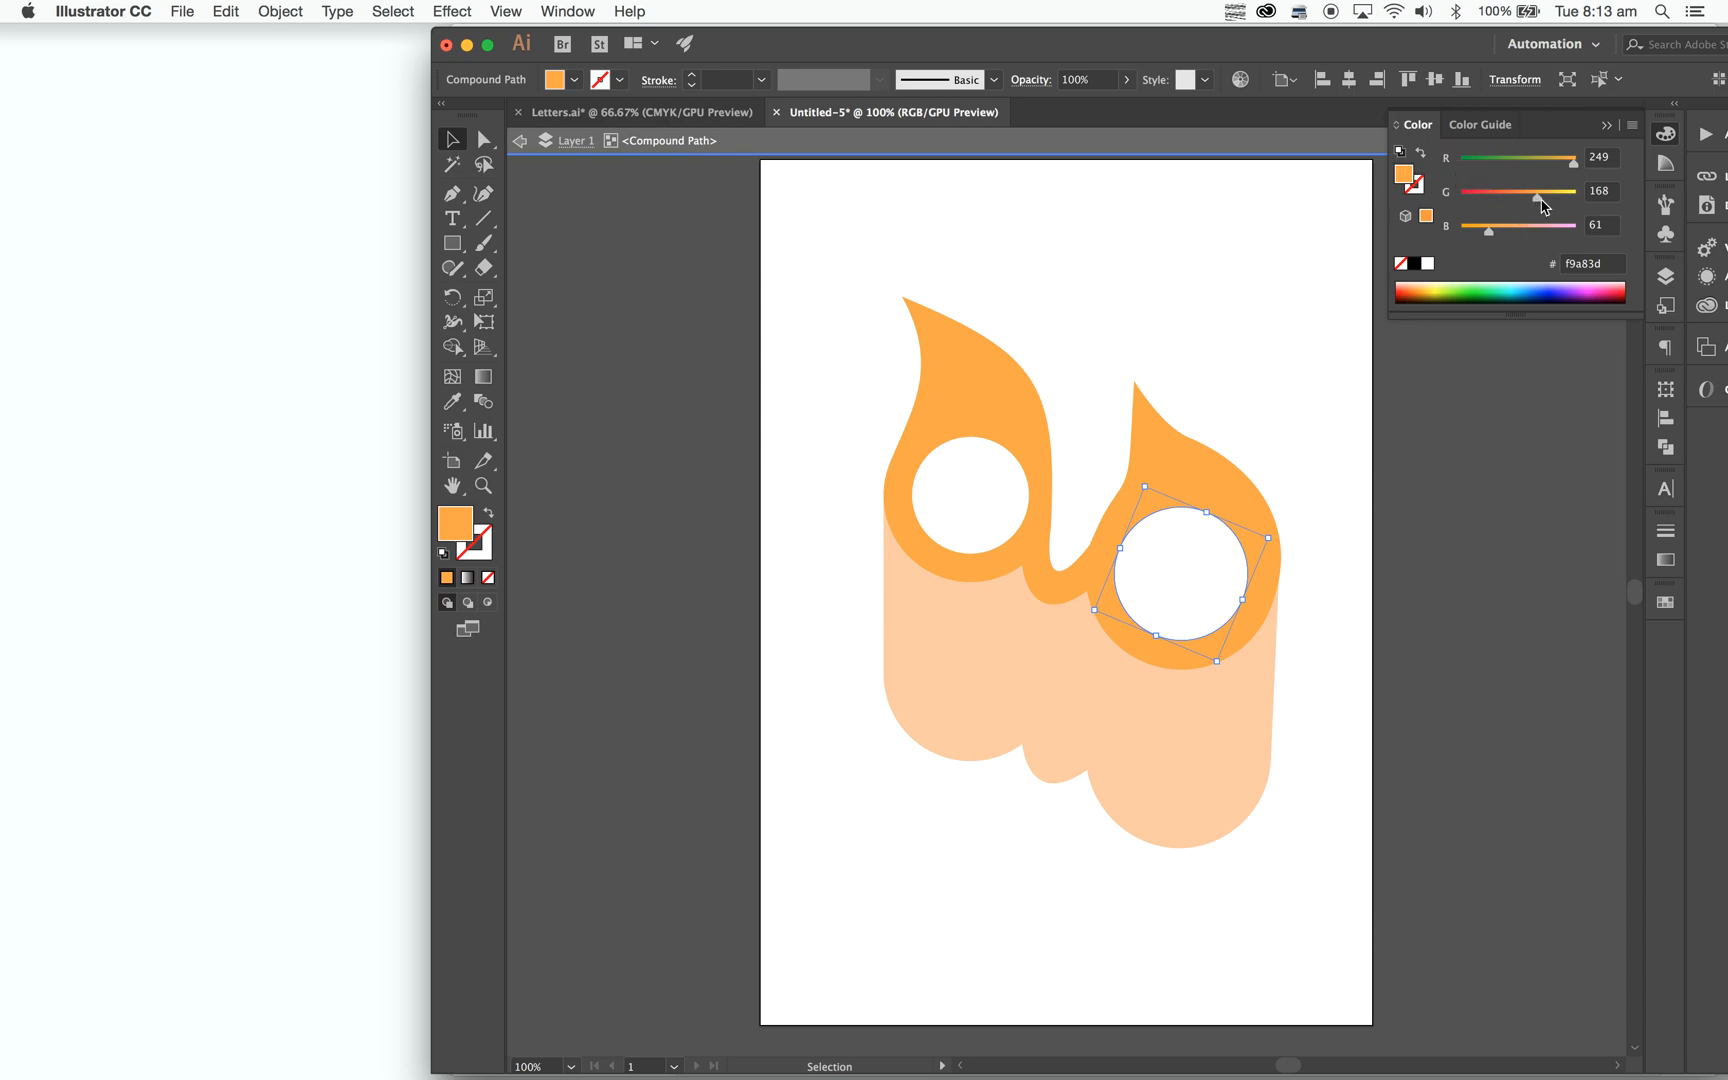
{"action": "mouse_move", "coordinate": [1537, 198]}
{"action": "left_mouse_down"}
{"action": "mouse_move", "coordinate": [1511, 203]}
{"action": "mouse_move", "coordinate": [1537, 198]}
{"action": "left_mouse_up"}
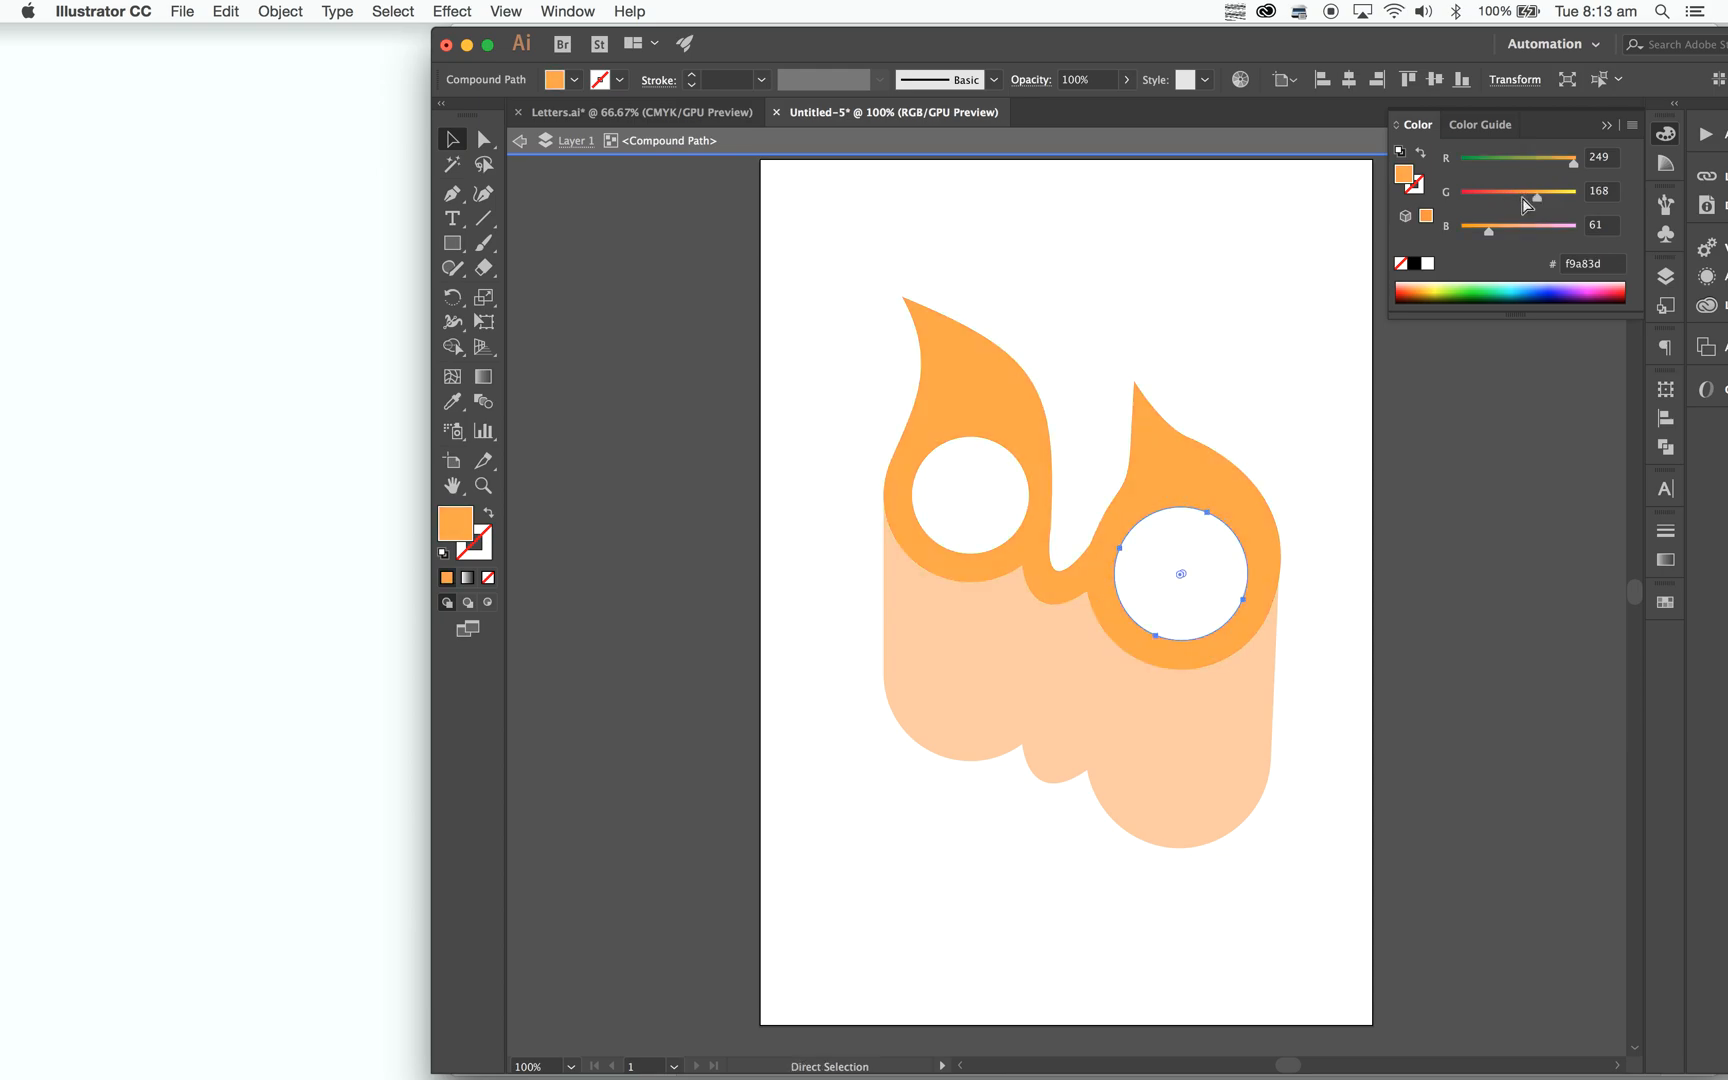
{"action": "left_click", "coordinate": [1504, 512]}
{"action": "left_click", "coordinate": [1247, 571]}
{"action": "double_click", "coordinate": [1366, 622]}
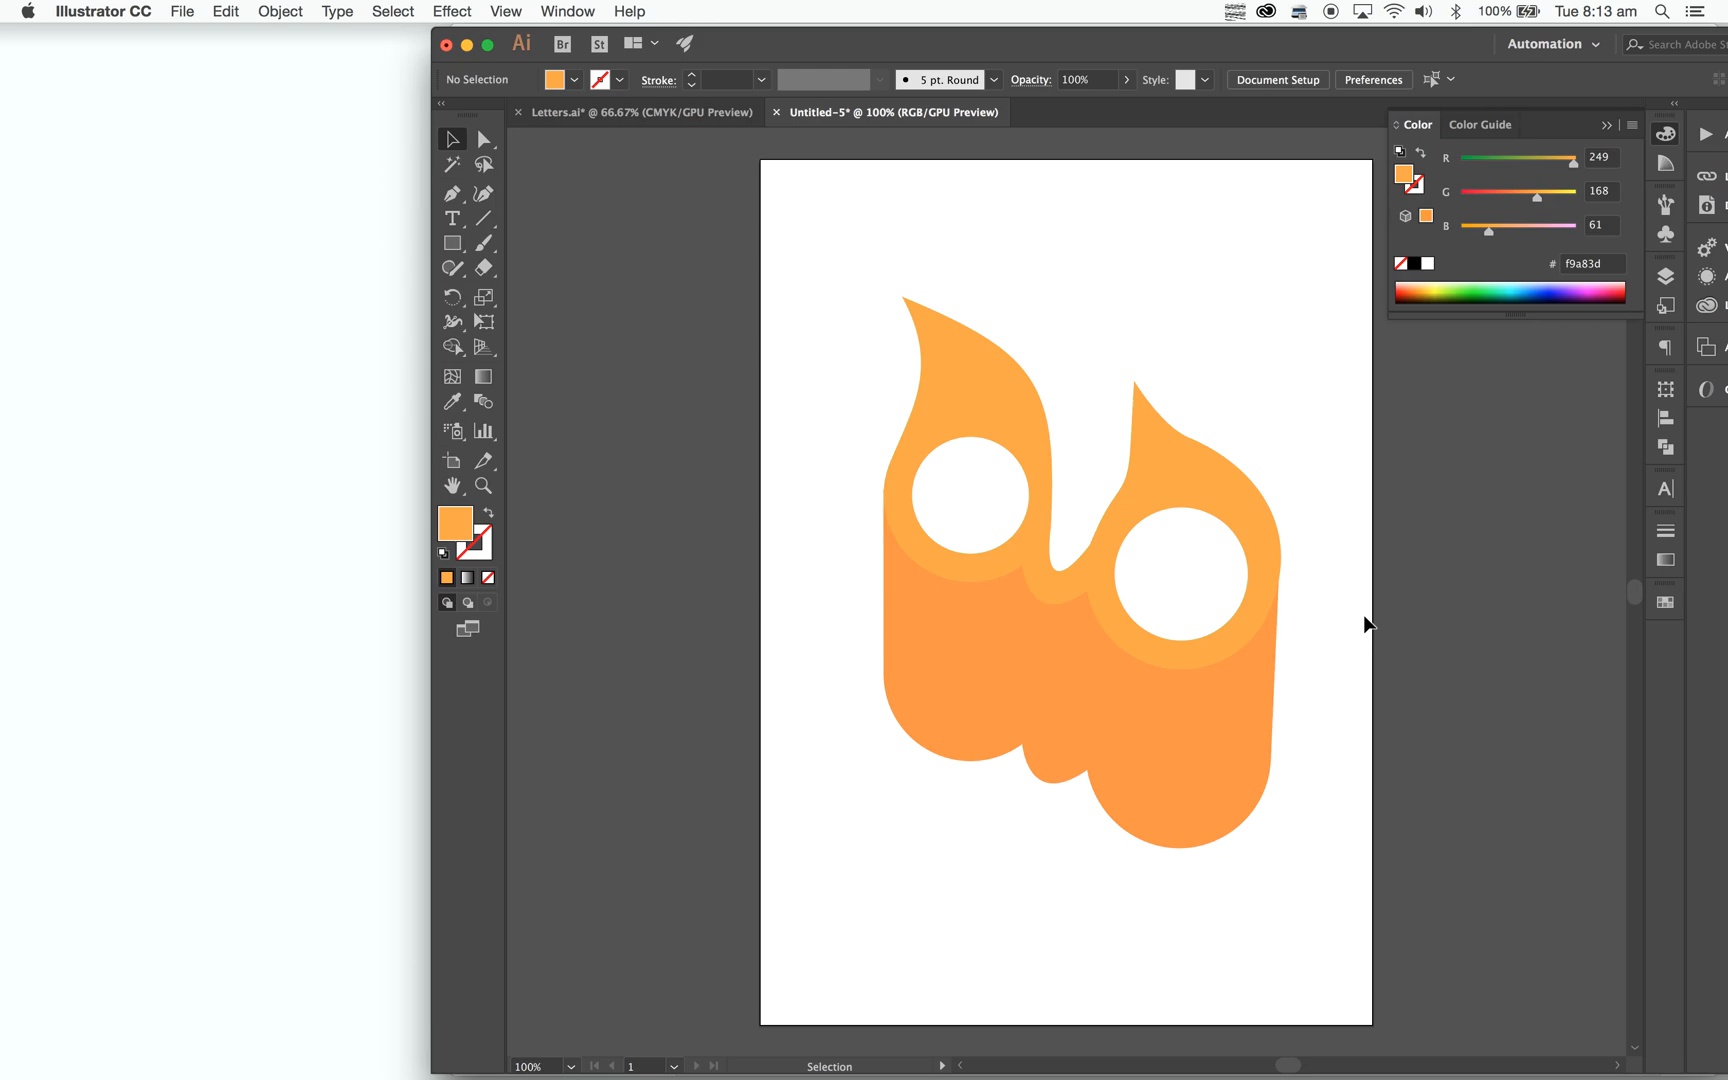
{"action": "key", "text": "a"}
{"action": "key", "text": "shift"}
{"action": "key", "text": "shift+super+v"}
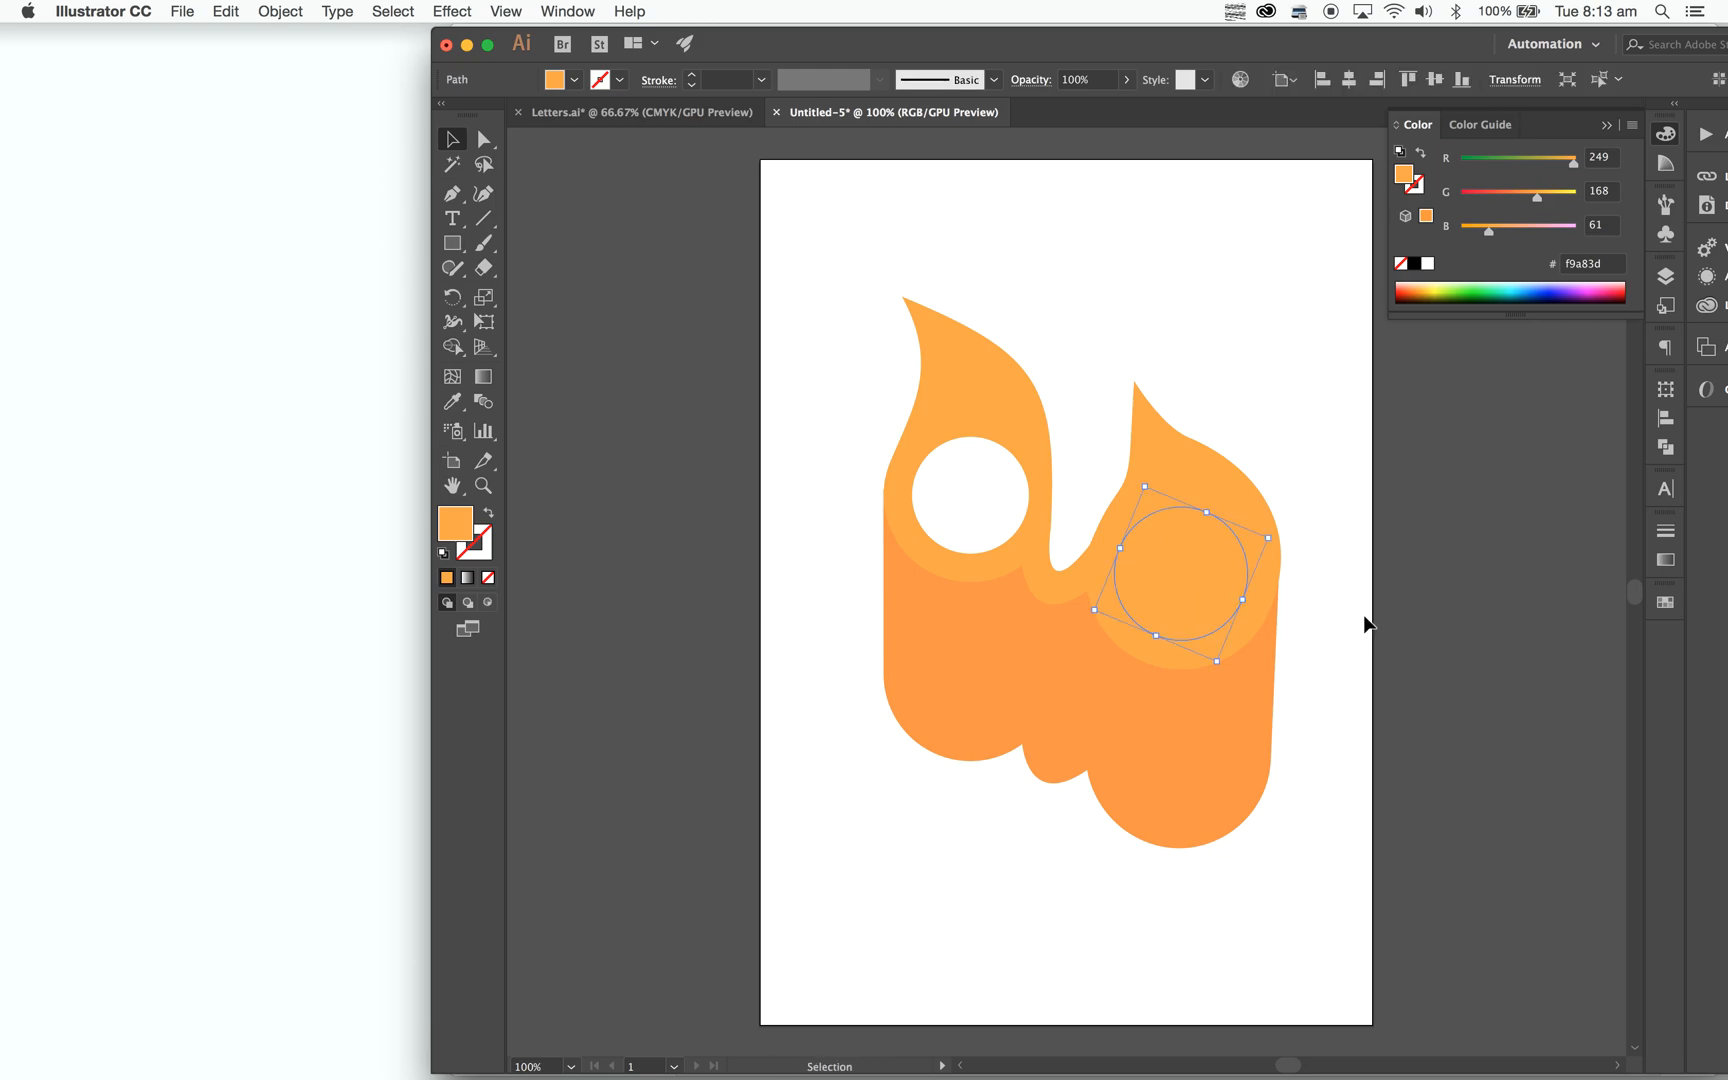
{"action": "left_click", "coordinate": [1427, 217]}
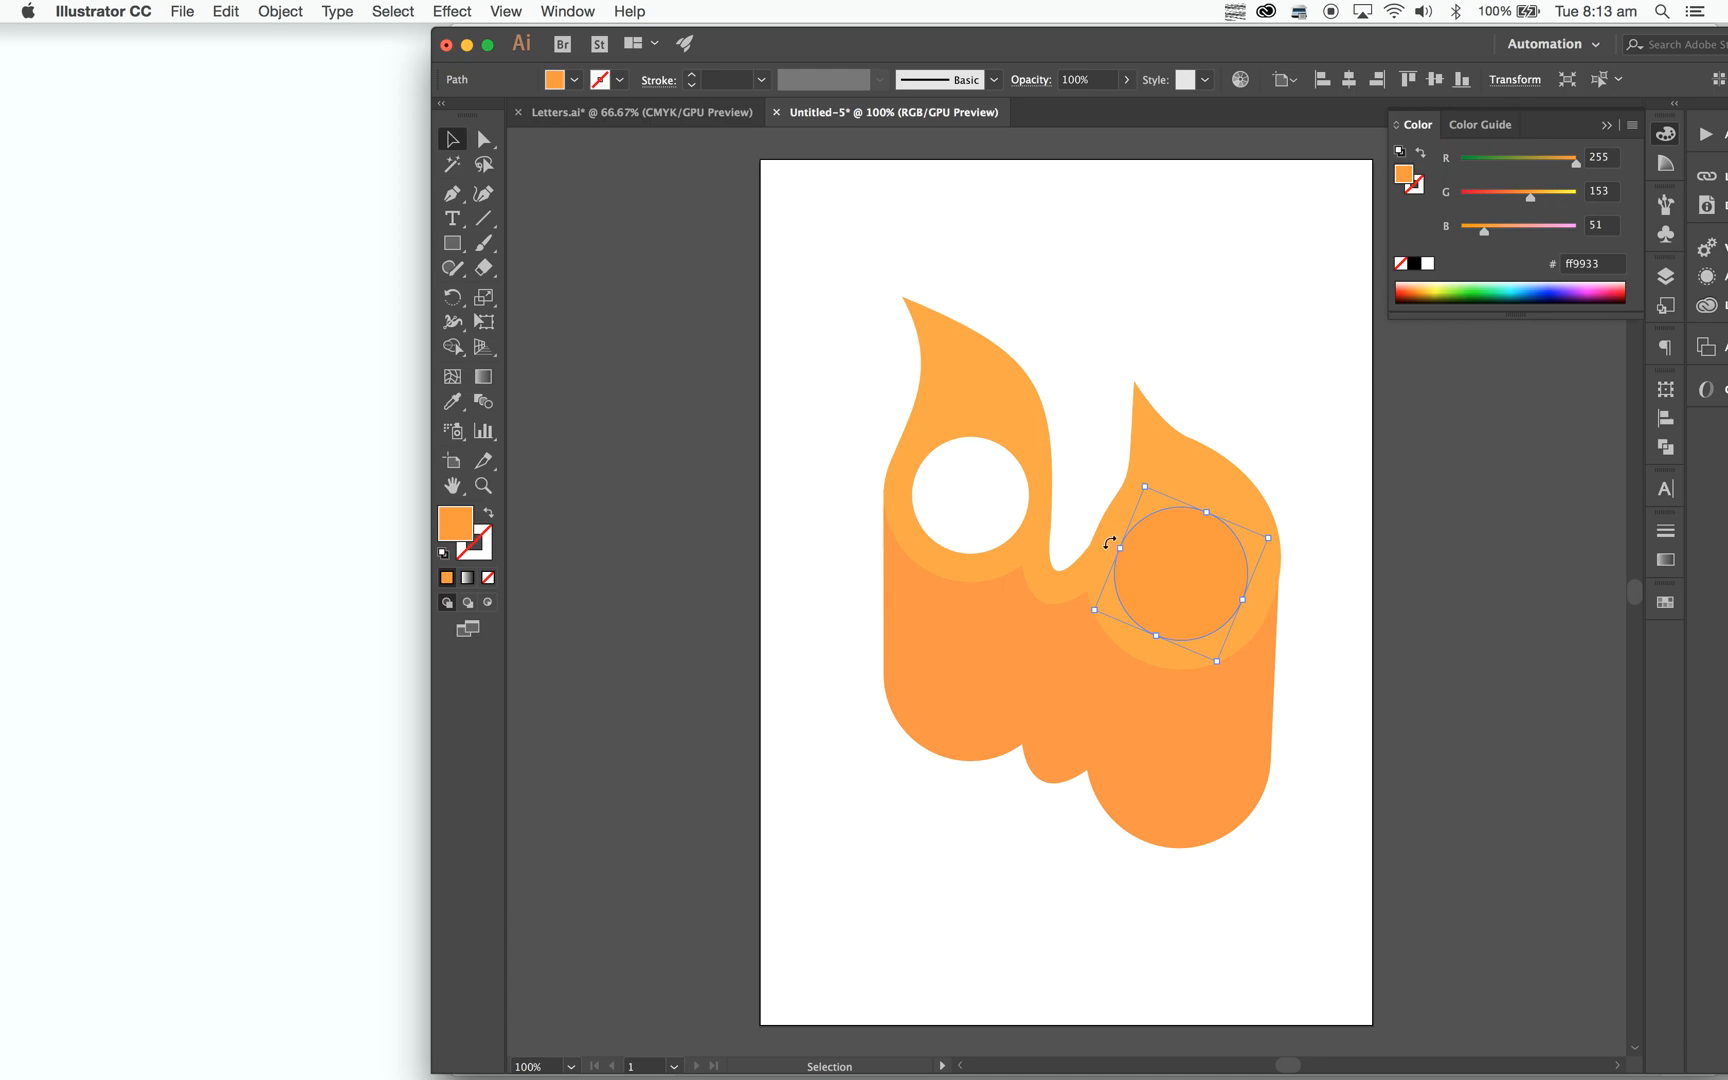
Copy the g's left inner circle, paste it in place, and sample its fill from the right inner circle.
{"action": "left_click", "coordinate": [1015, 514]}
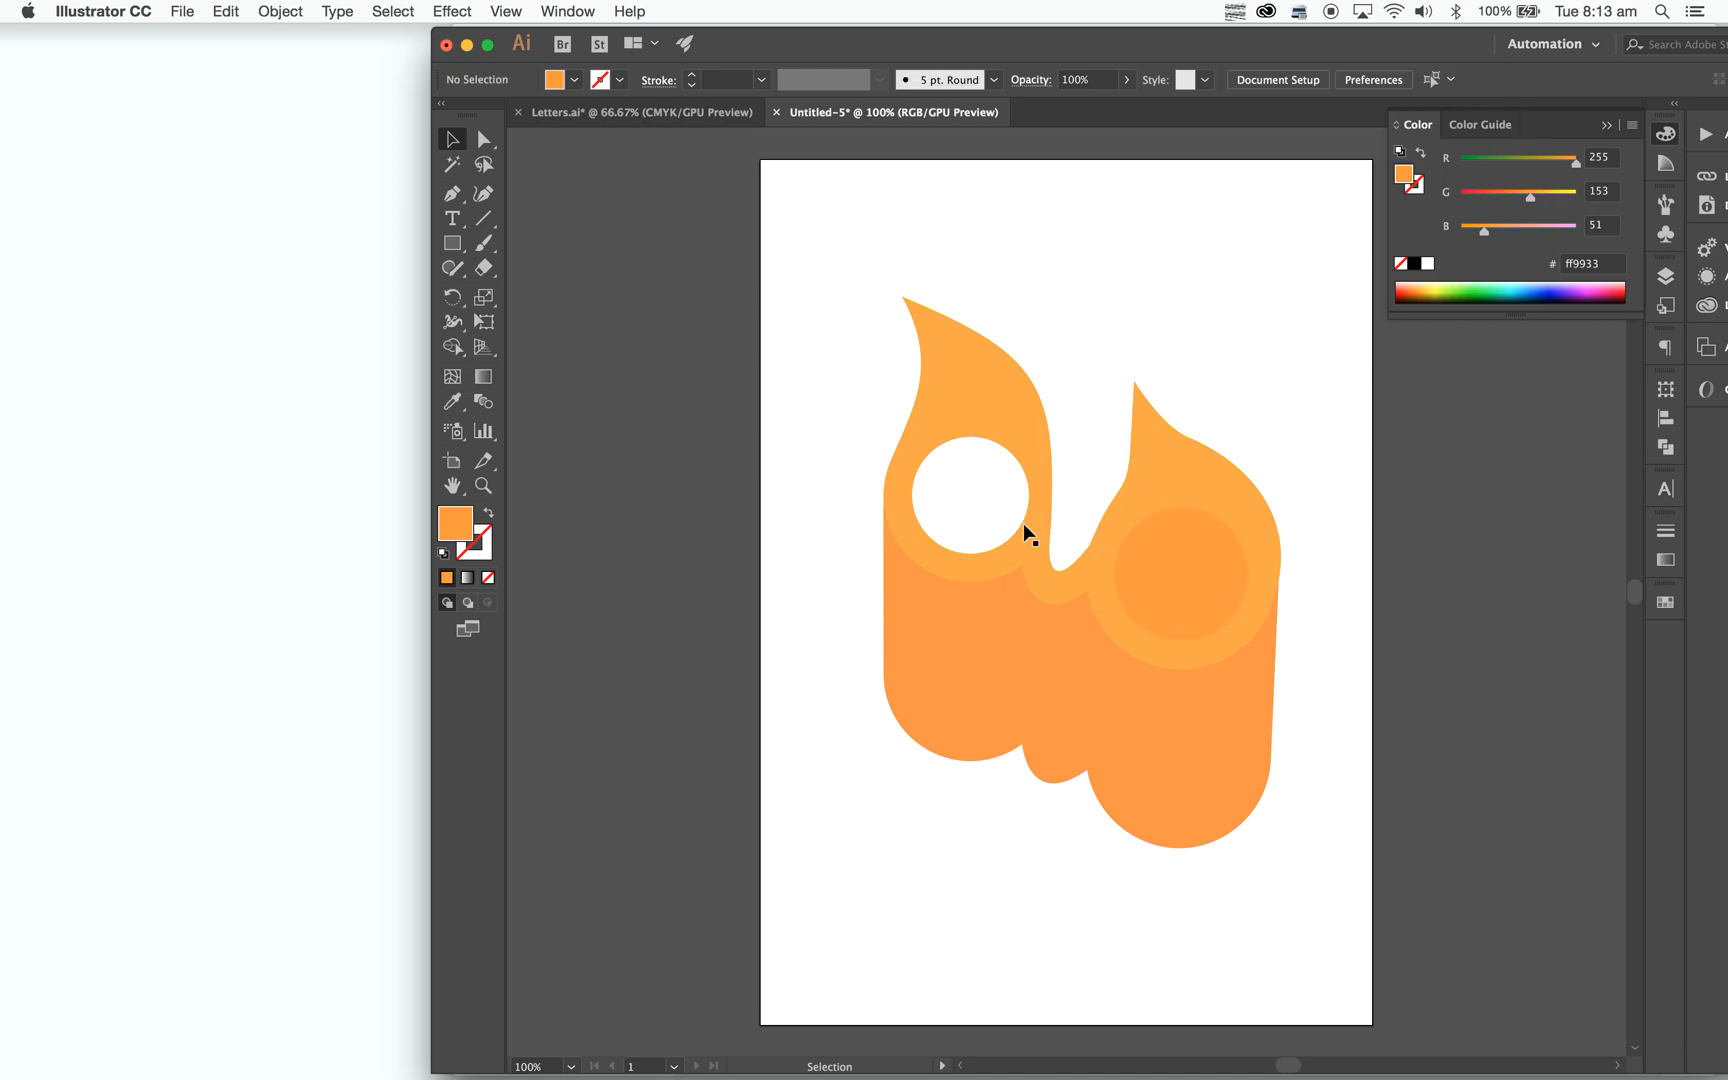
{"action": "left_click", "coordinate": [1027, 521]}
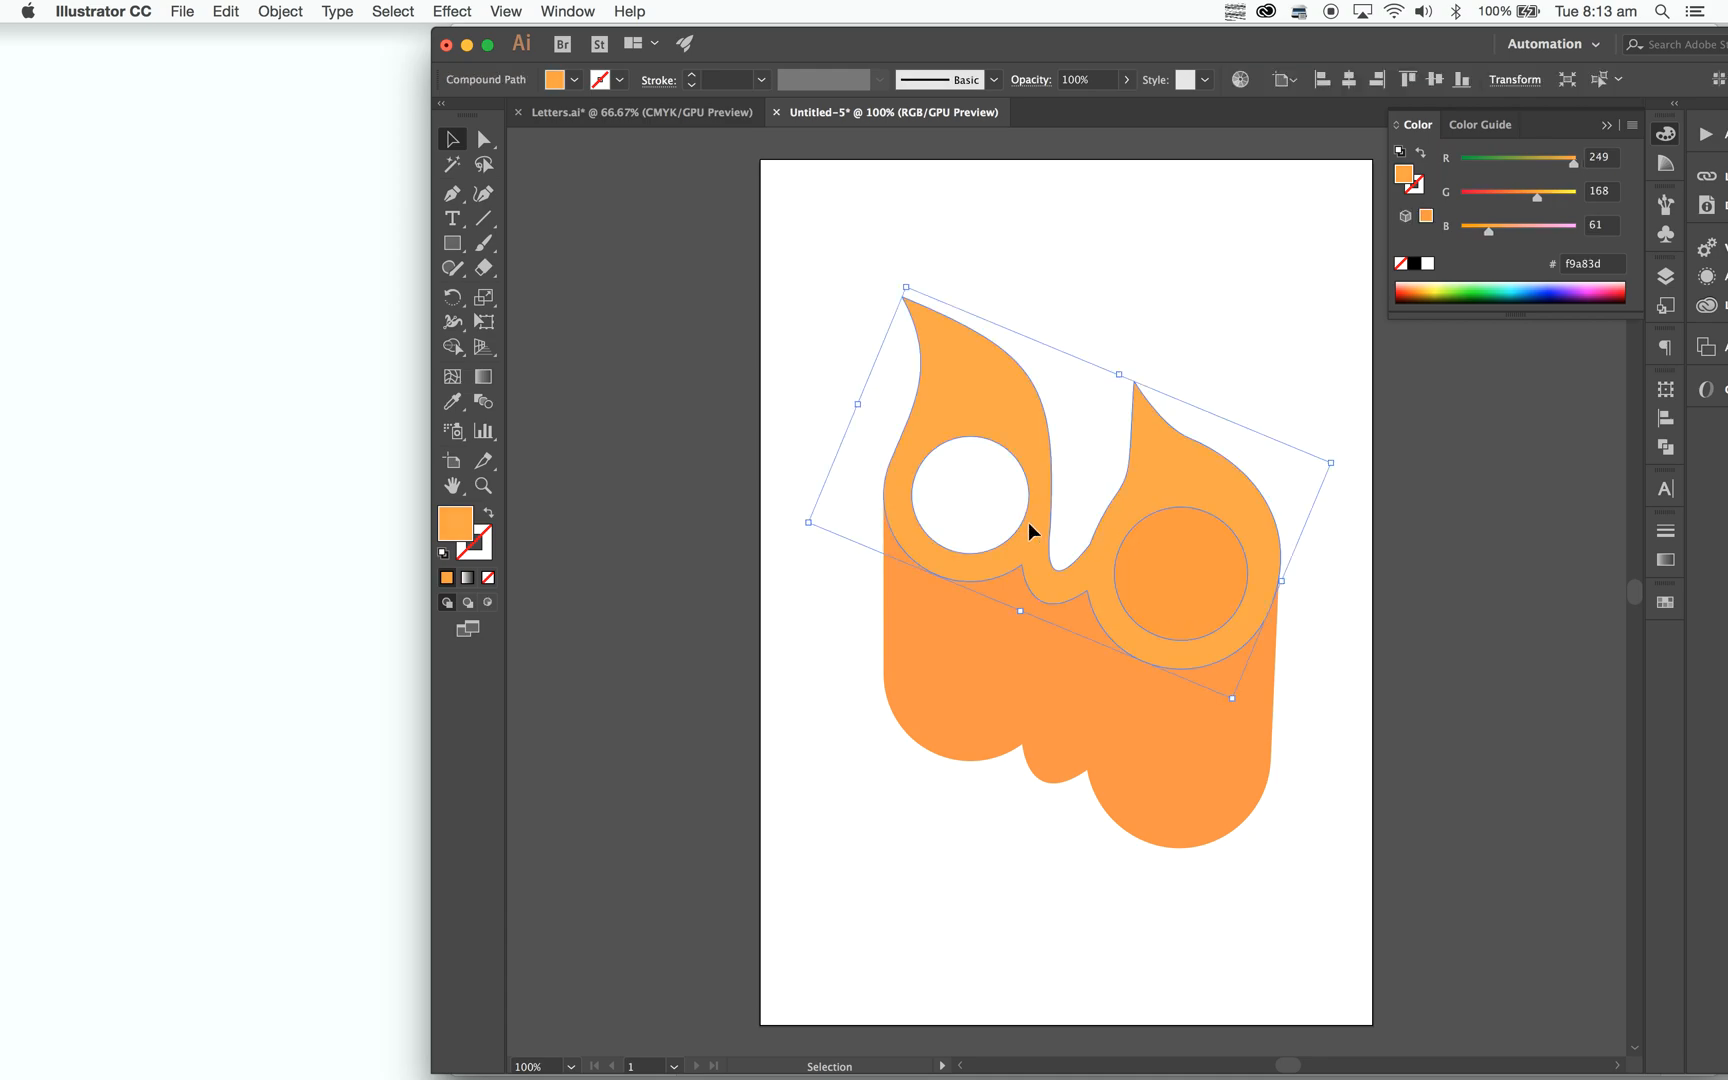
{"action": "double_click", "coordinate": [1027, 522]}
{"action": "left_click", "coordinate": [1025, 520]}
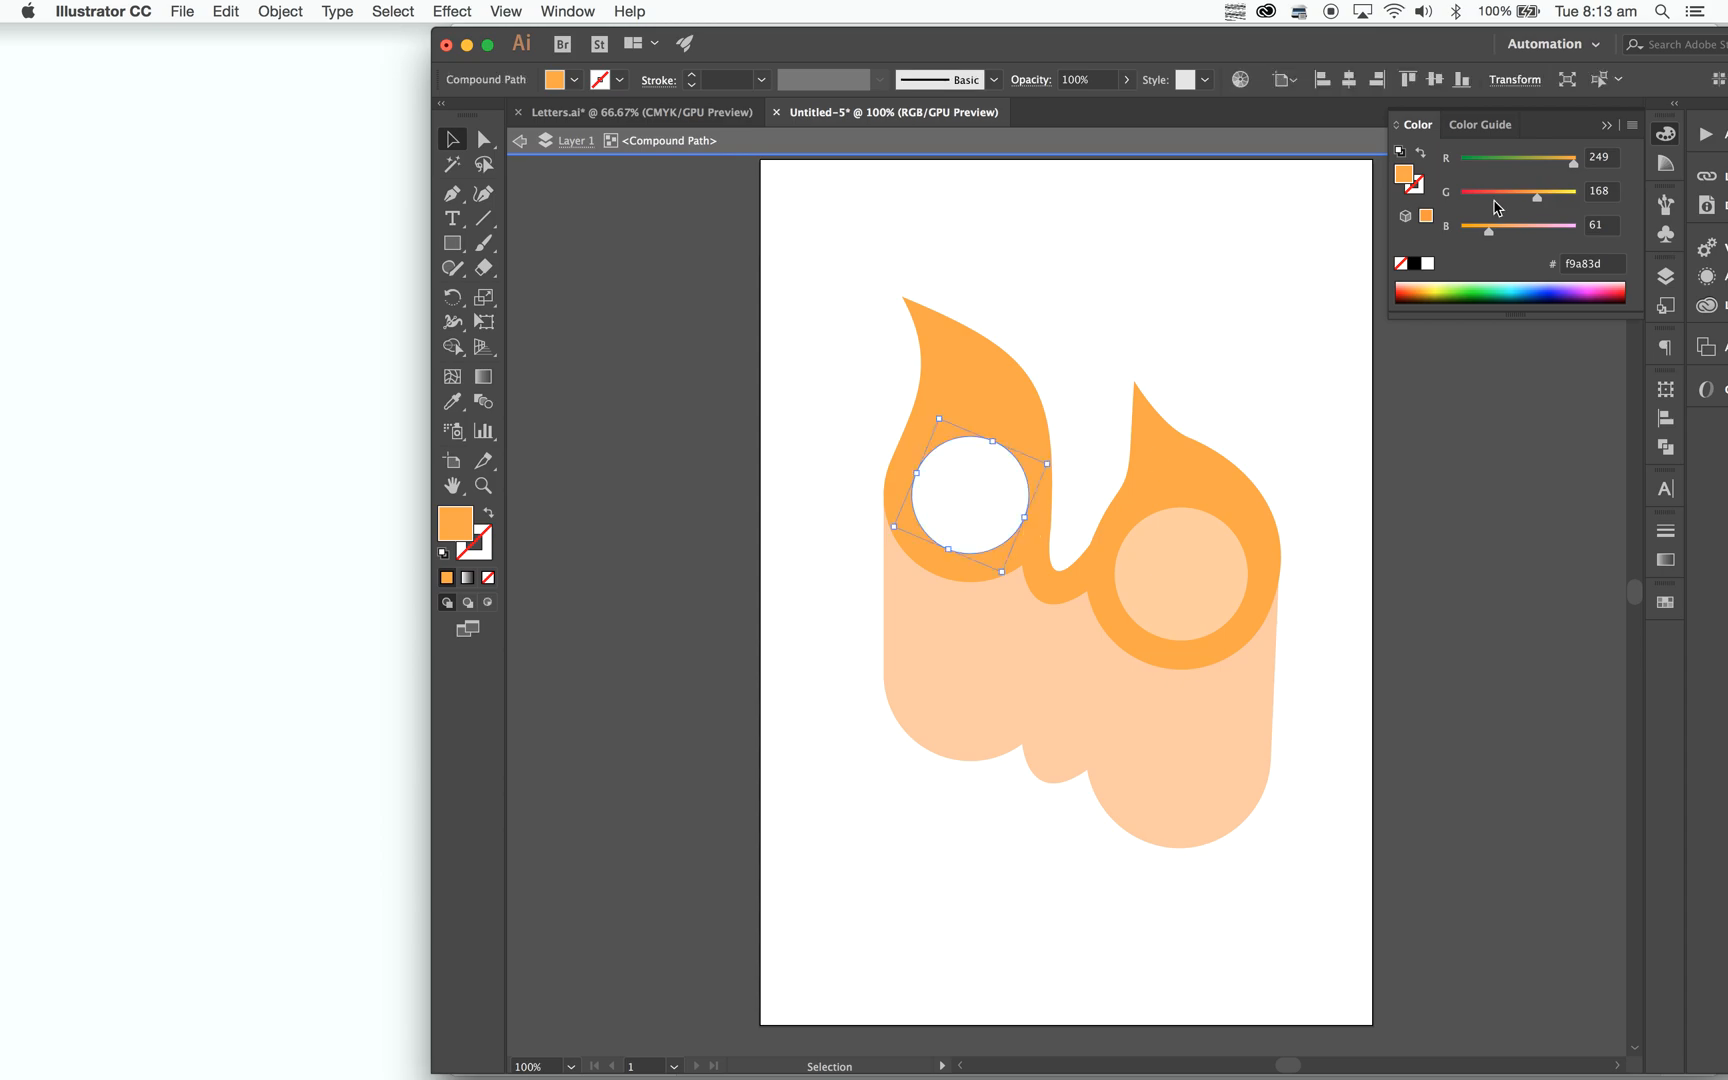
{"action": "double_click", "coordinate": [1458, 455]}
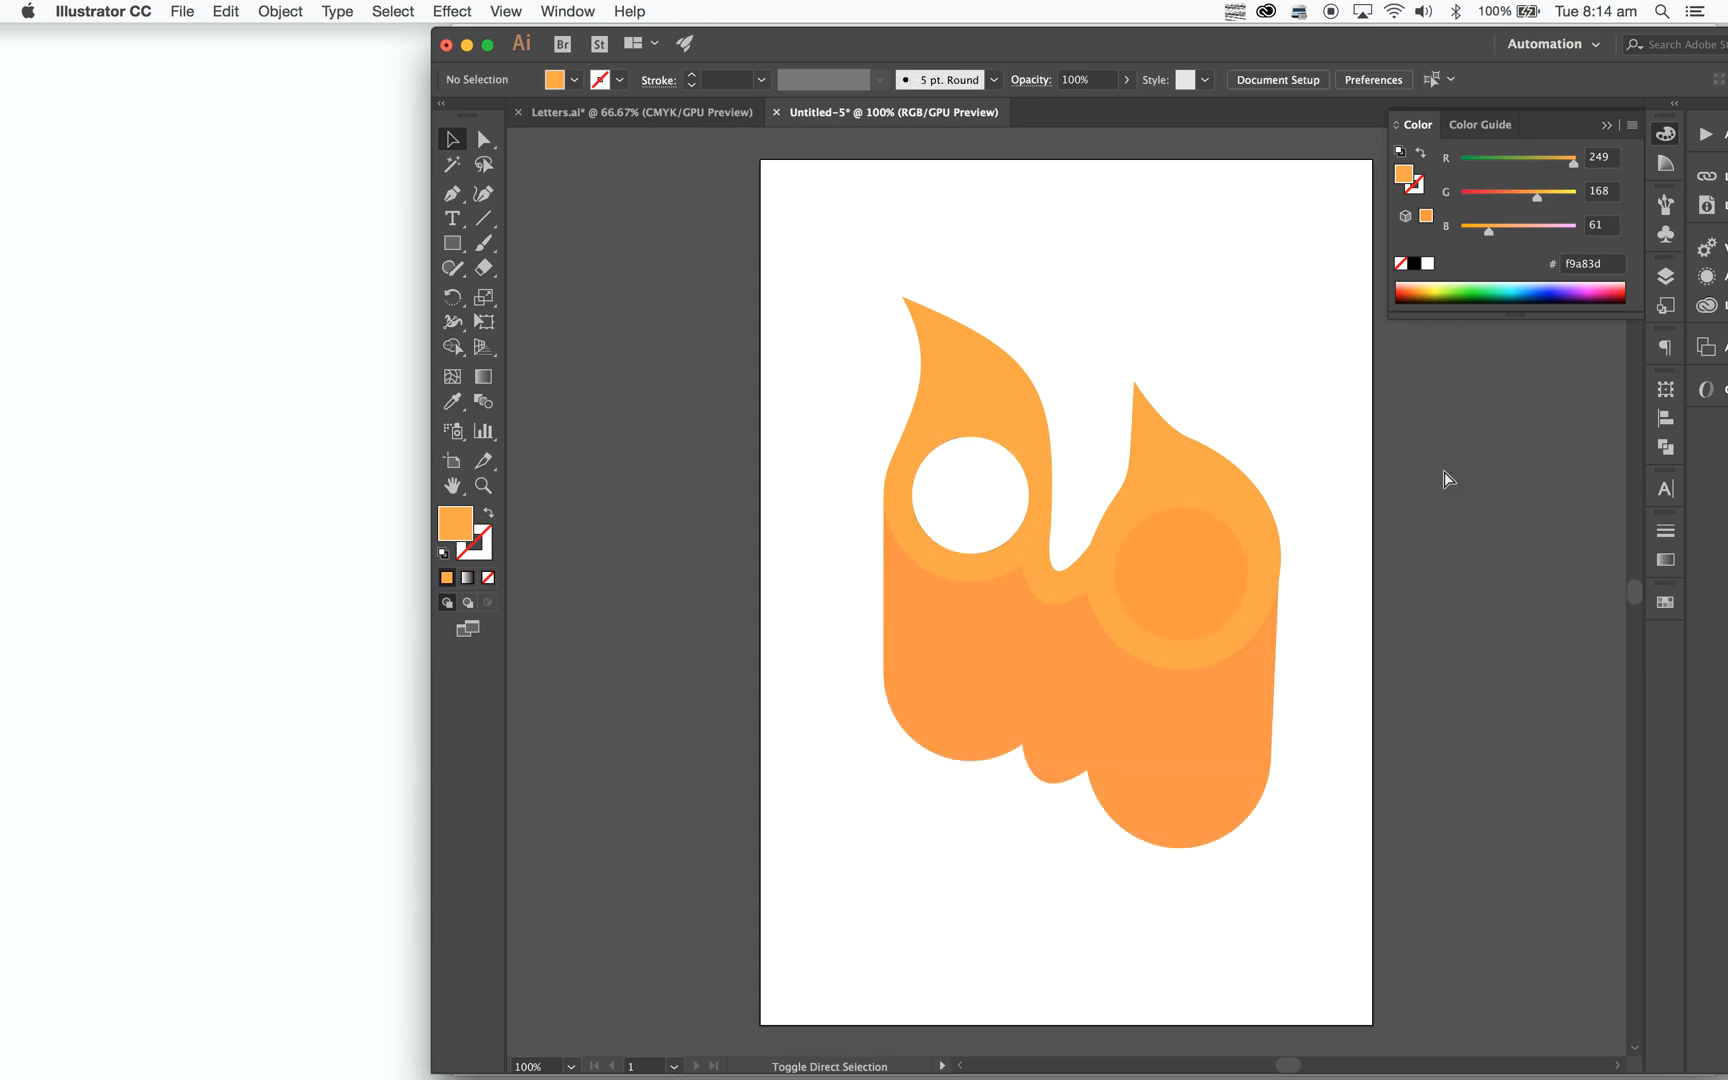
{"action": "key", "text": "super+f"}
{"action": "key", "text": "i"}
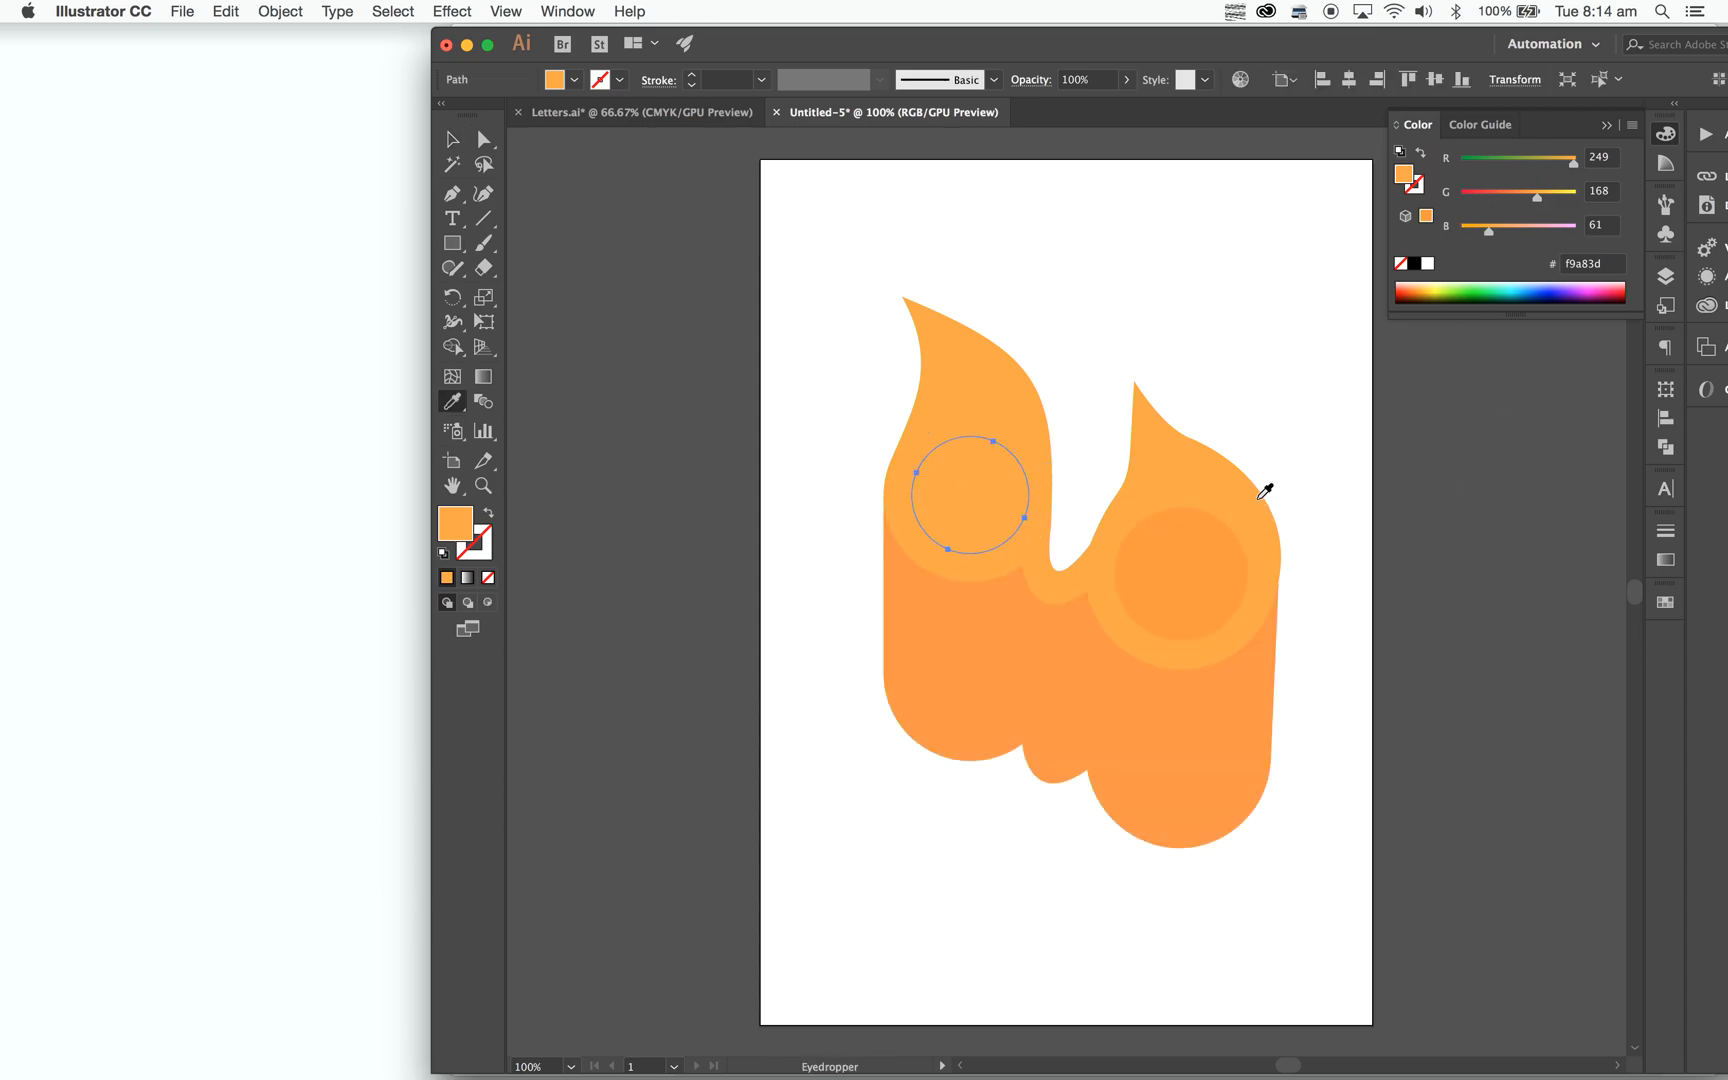
{"action": "left_click", "coordinate": [1193, 568]}
{"action": "key", "text": "v"}
{"action": "left_click", "coordinate": [1396, 588]}
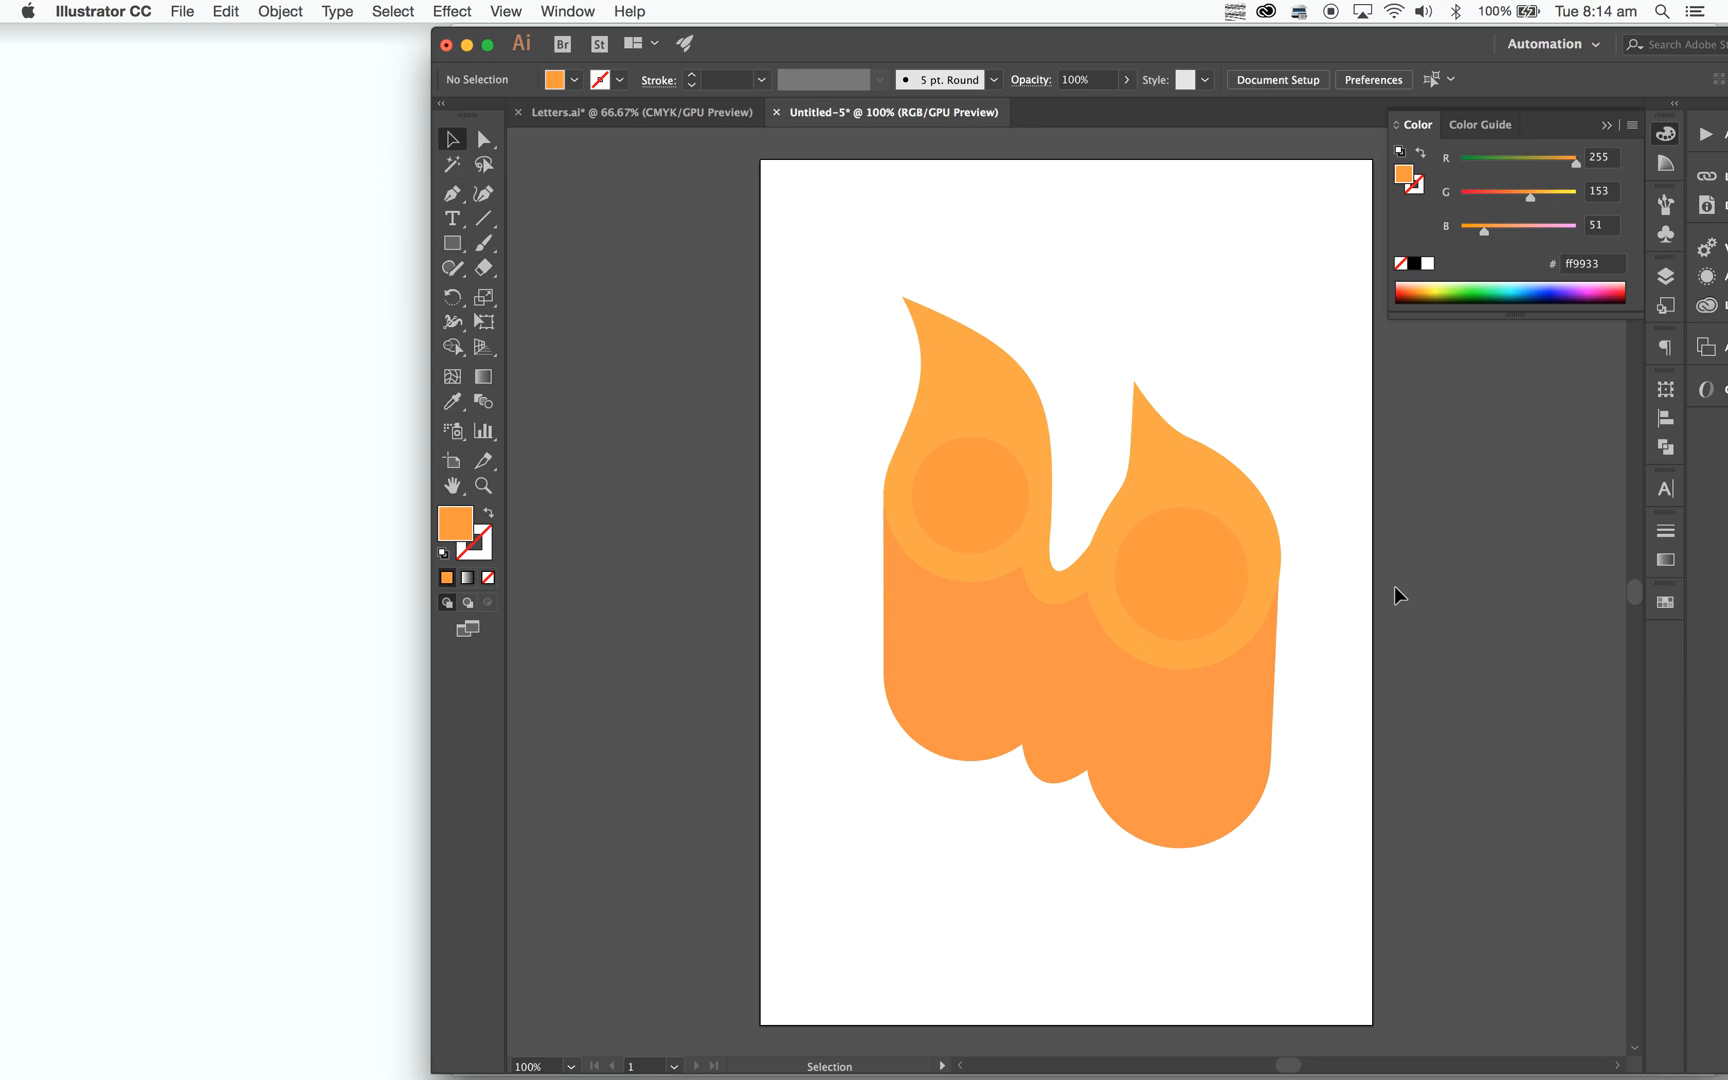
{"action": "key", "text": "p"}
{"action": "left_click", "coordinate": [838, 693]}
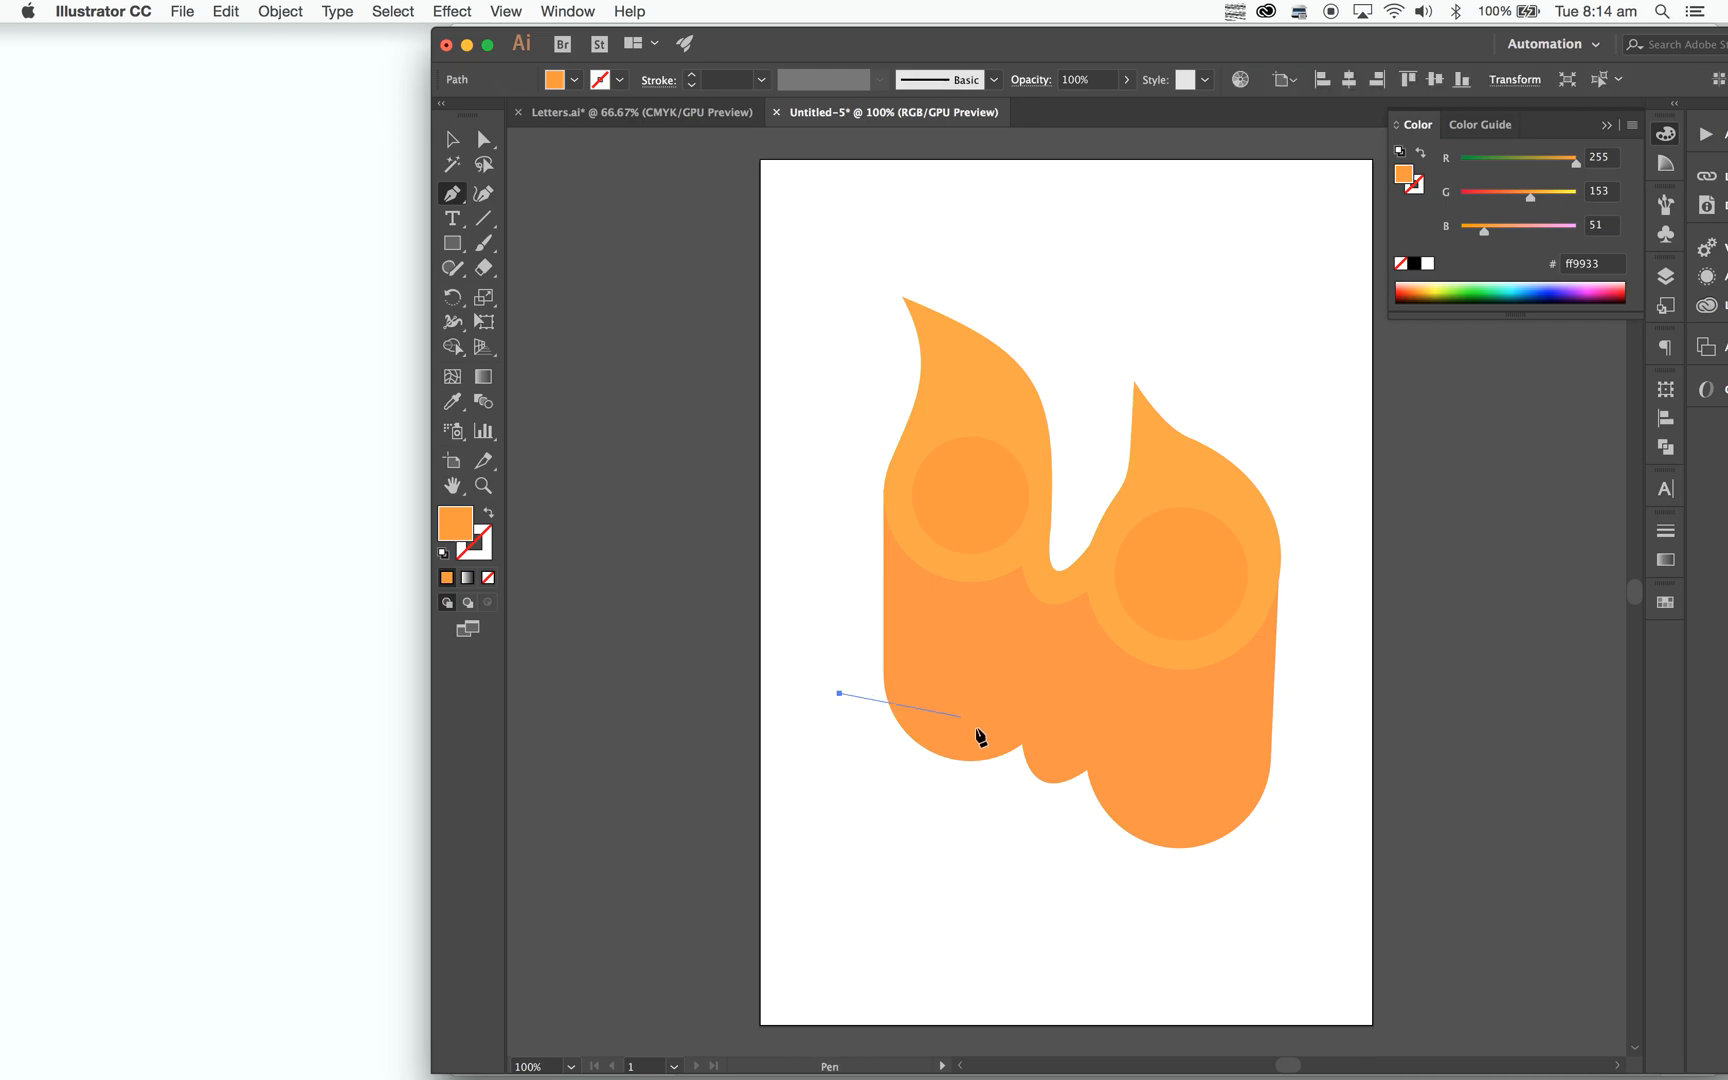
{"action": "left_click_drag", "start_coordinate": [1042, 738], "coordinate": [1193, 812]}
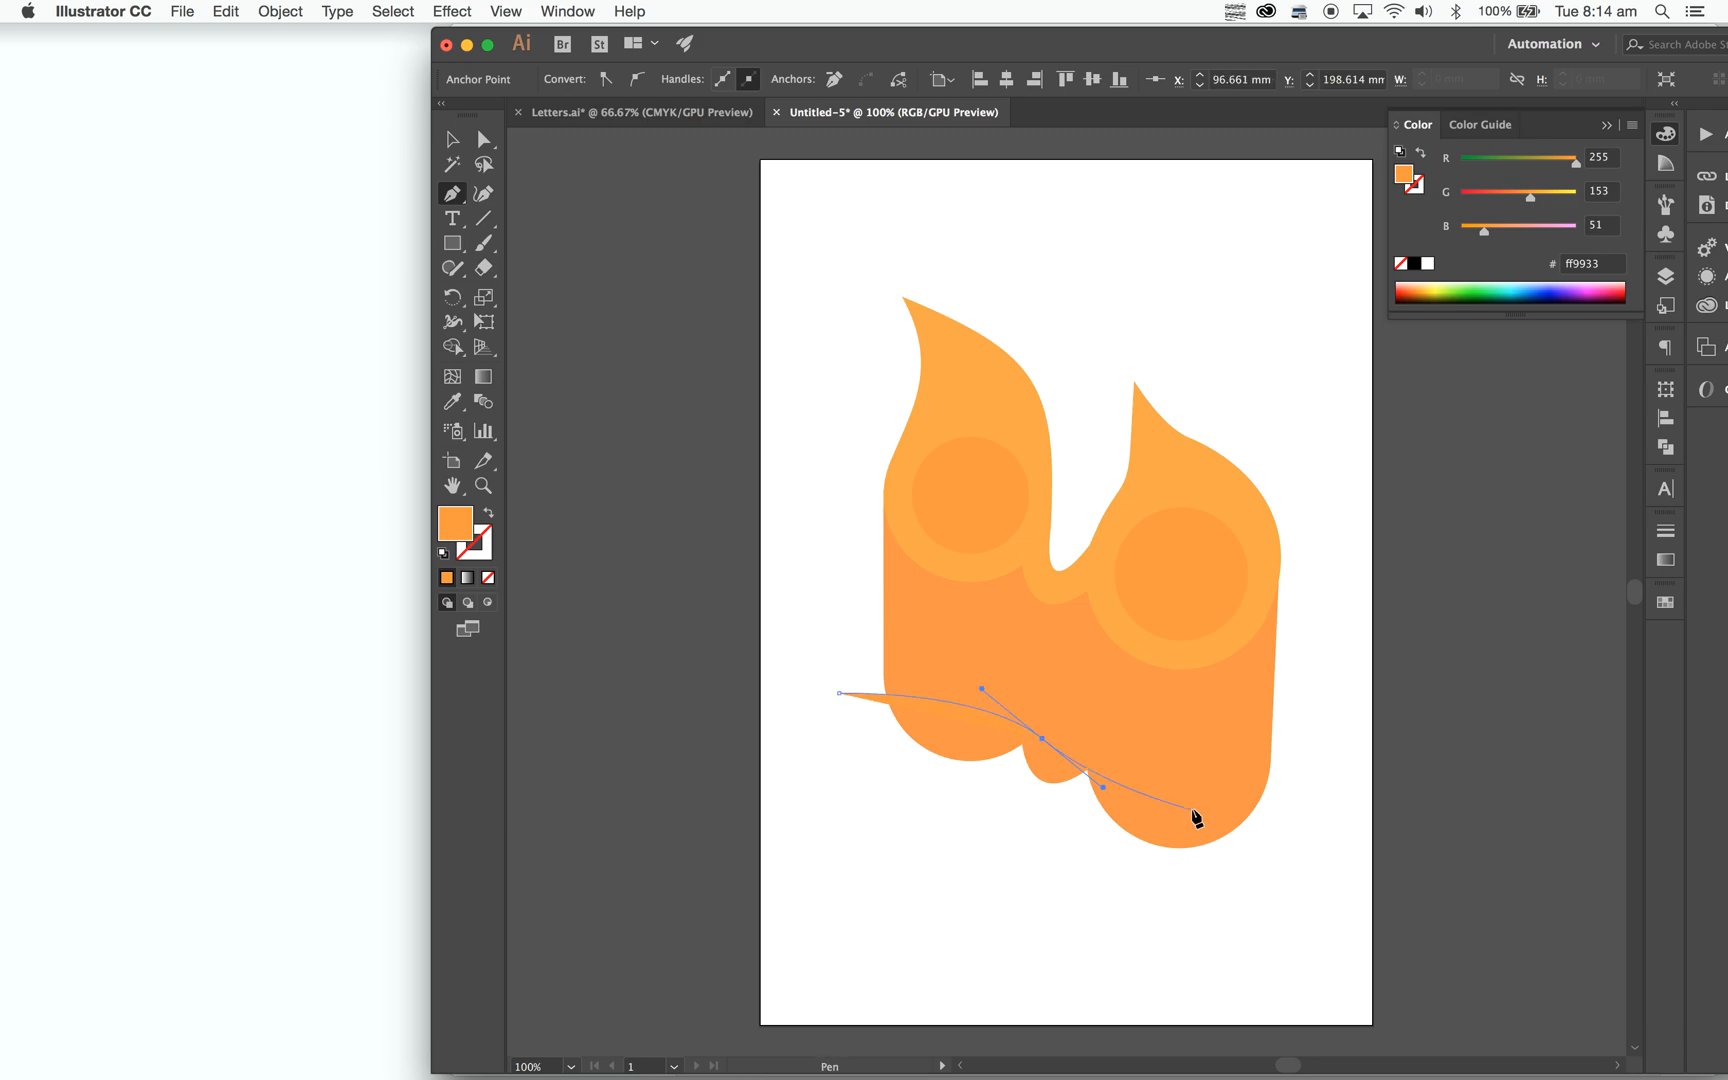
{"action": "key", "text": "cmd+z"}
{"action": "key", "text": "cmd+z"}
{"action": "key", "text": "super+z"}
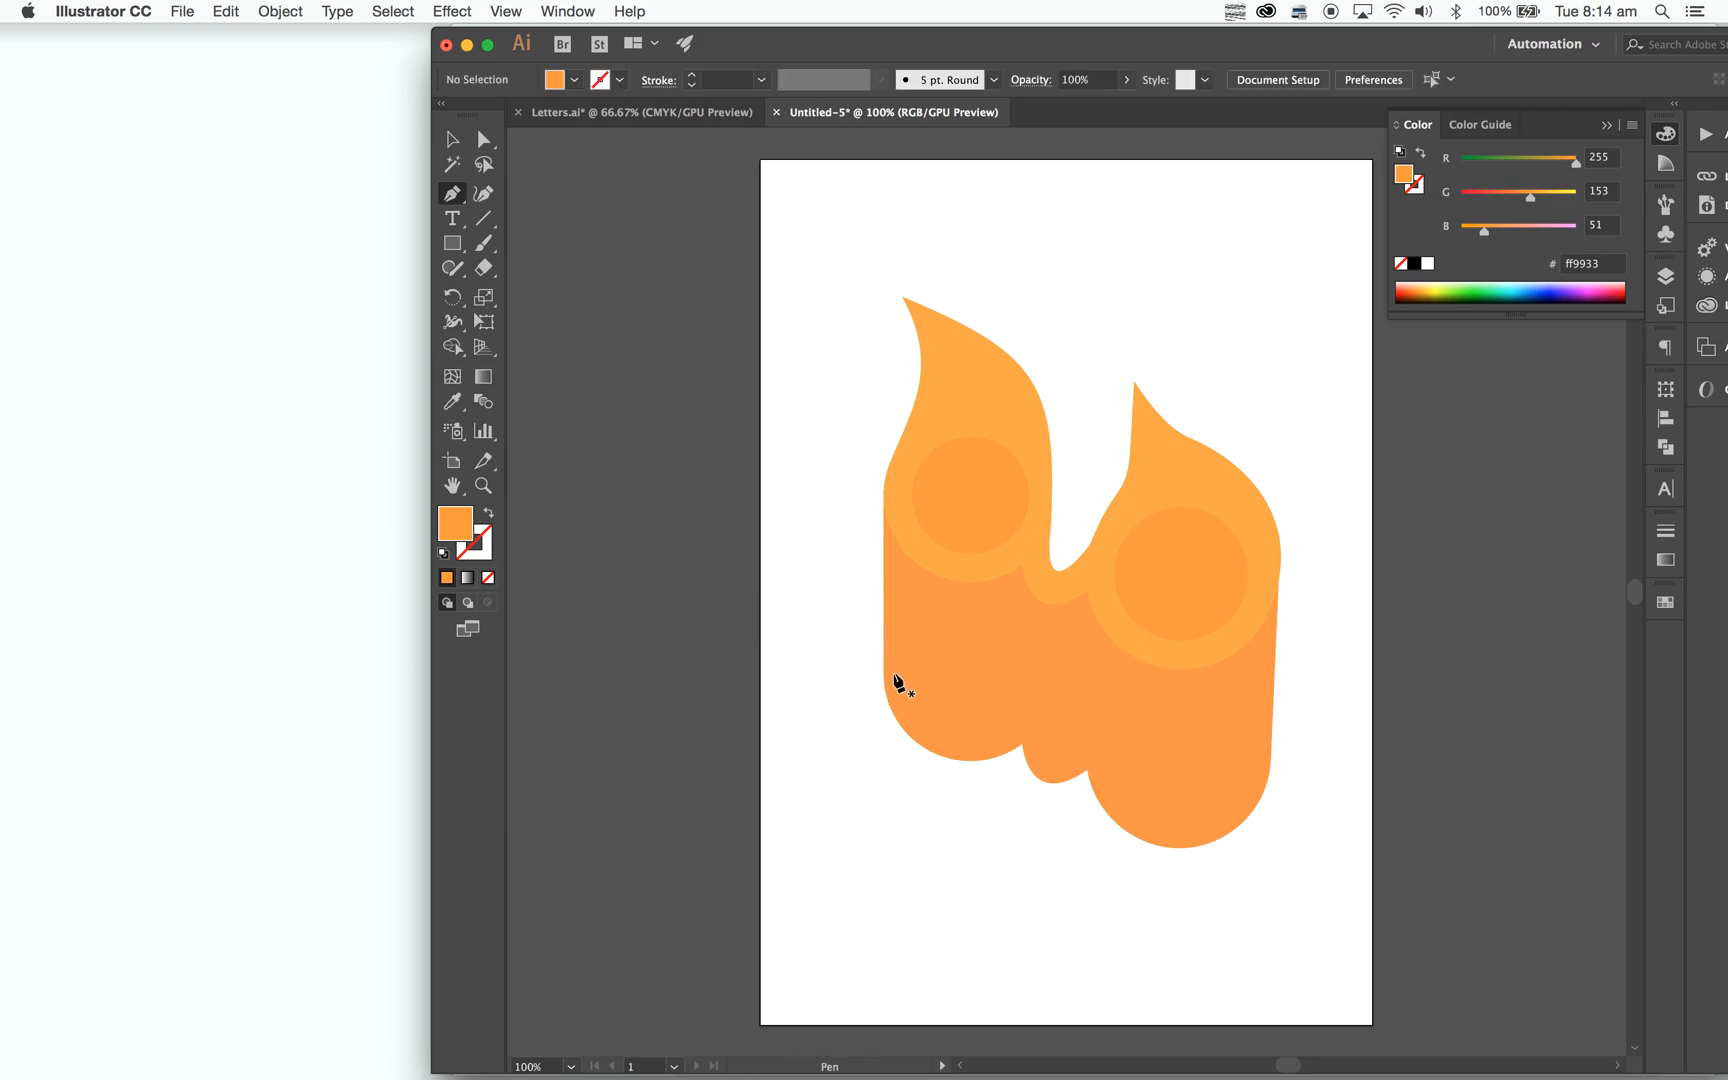
Draw a closed Pen shape with a wavy upper edge that covers the bottom of the extruded g.
{"action": "left_click_drag", "start_coordinate": [877, 659], "coordinate": [1276, 807]}
{"action": "left_click", "coordinate": [1306, 826]}
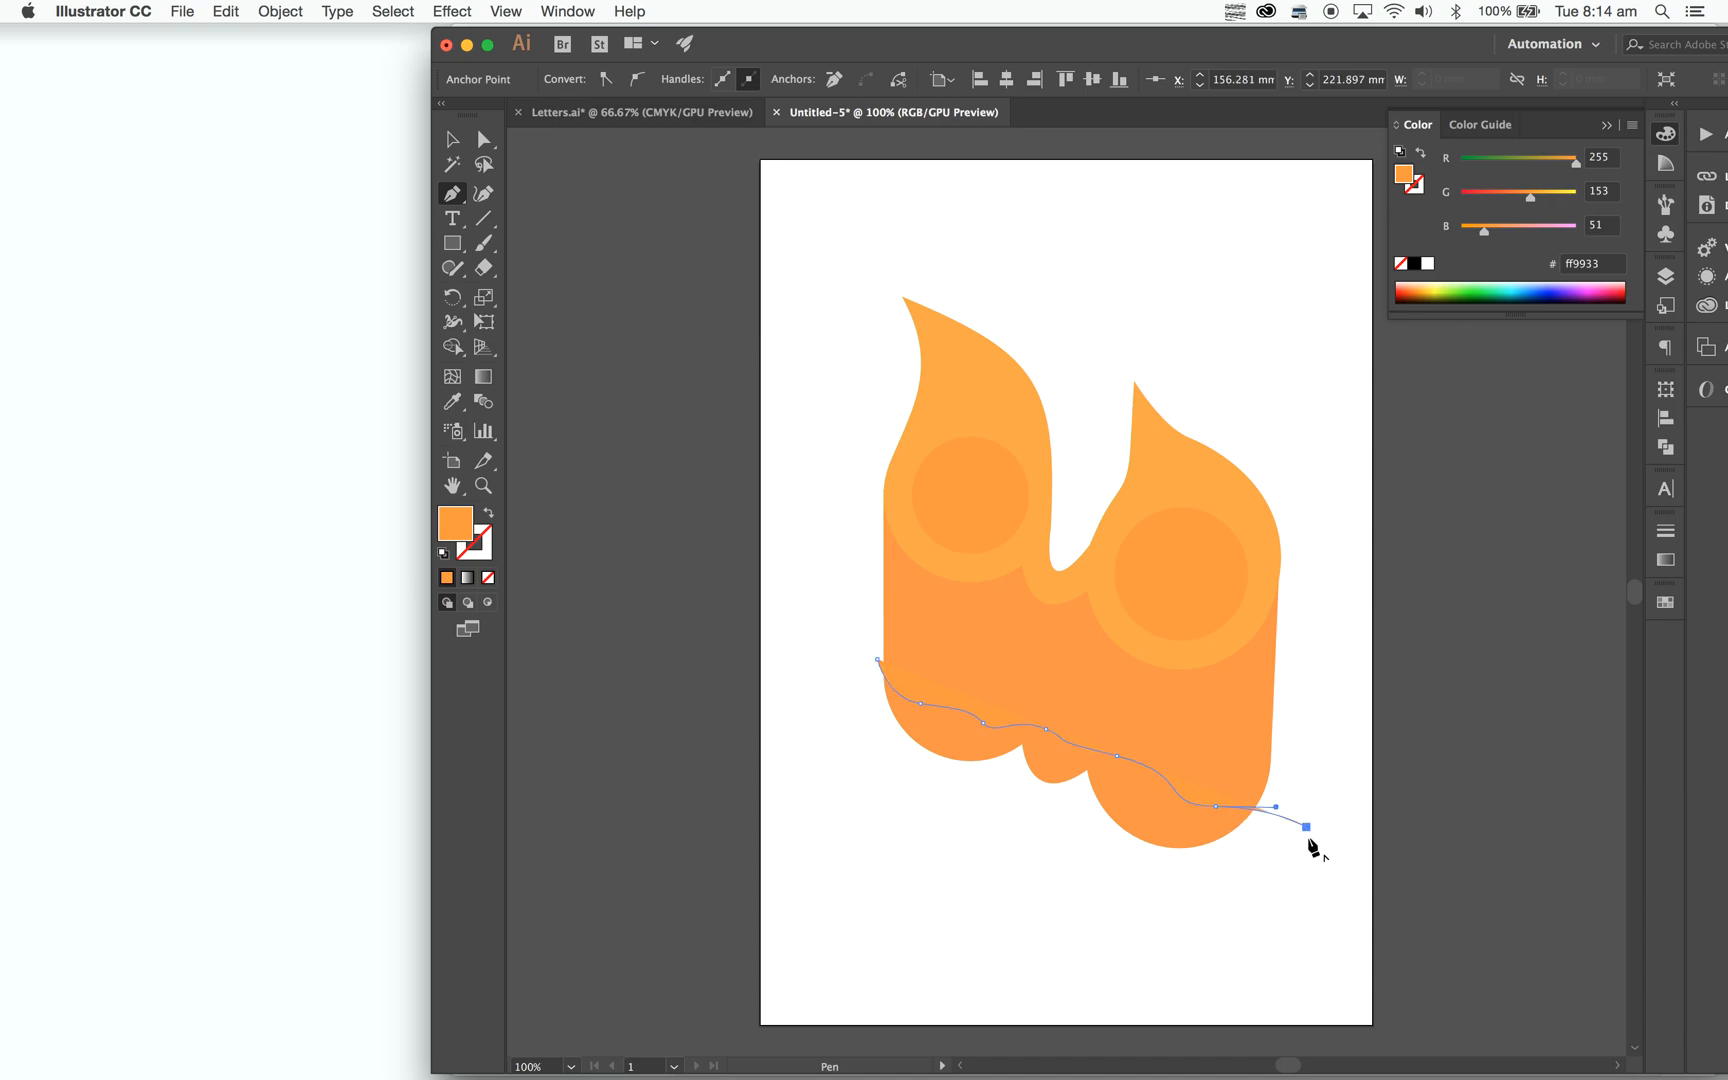
{"action": "left_click_drag", "start_coordinate": [952, 870], "coordinate": [785, 781]}
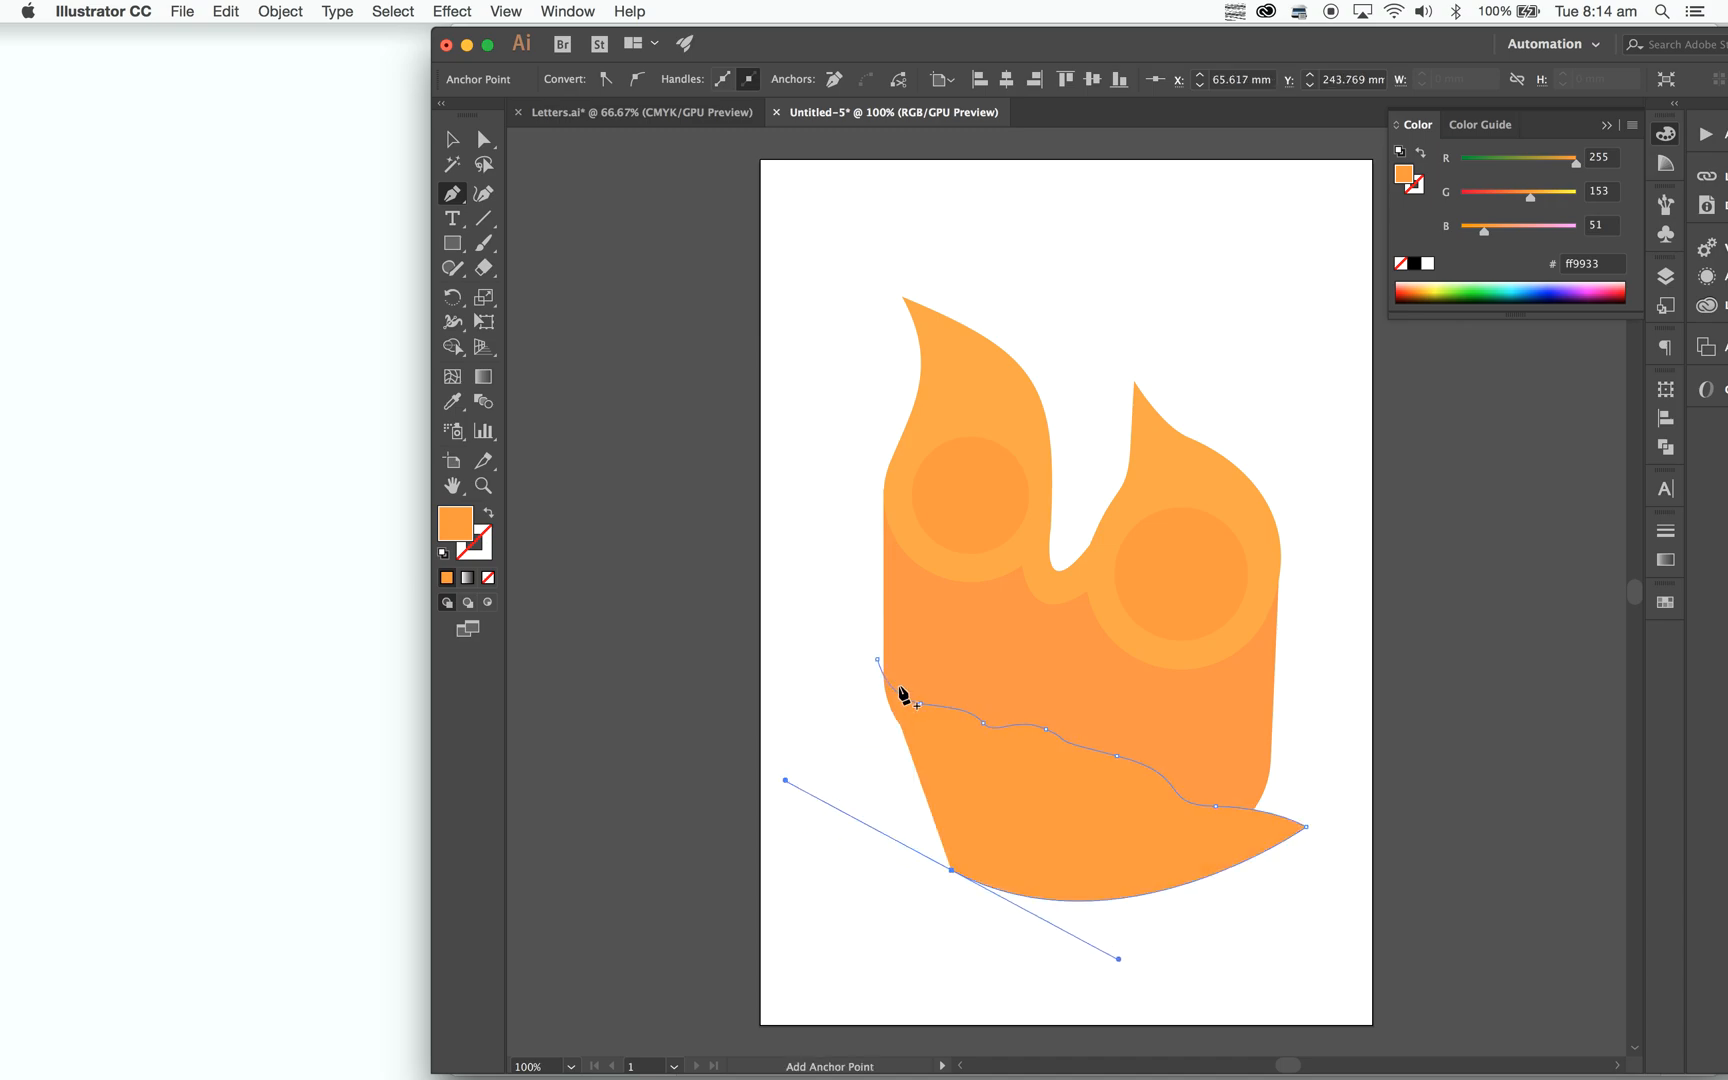
{"action": "left_click", "coordinate": [877, 661]}
Fill the wavy shape with the CMYK Cyan swatch.
{"action": "key", "text": "v"}
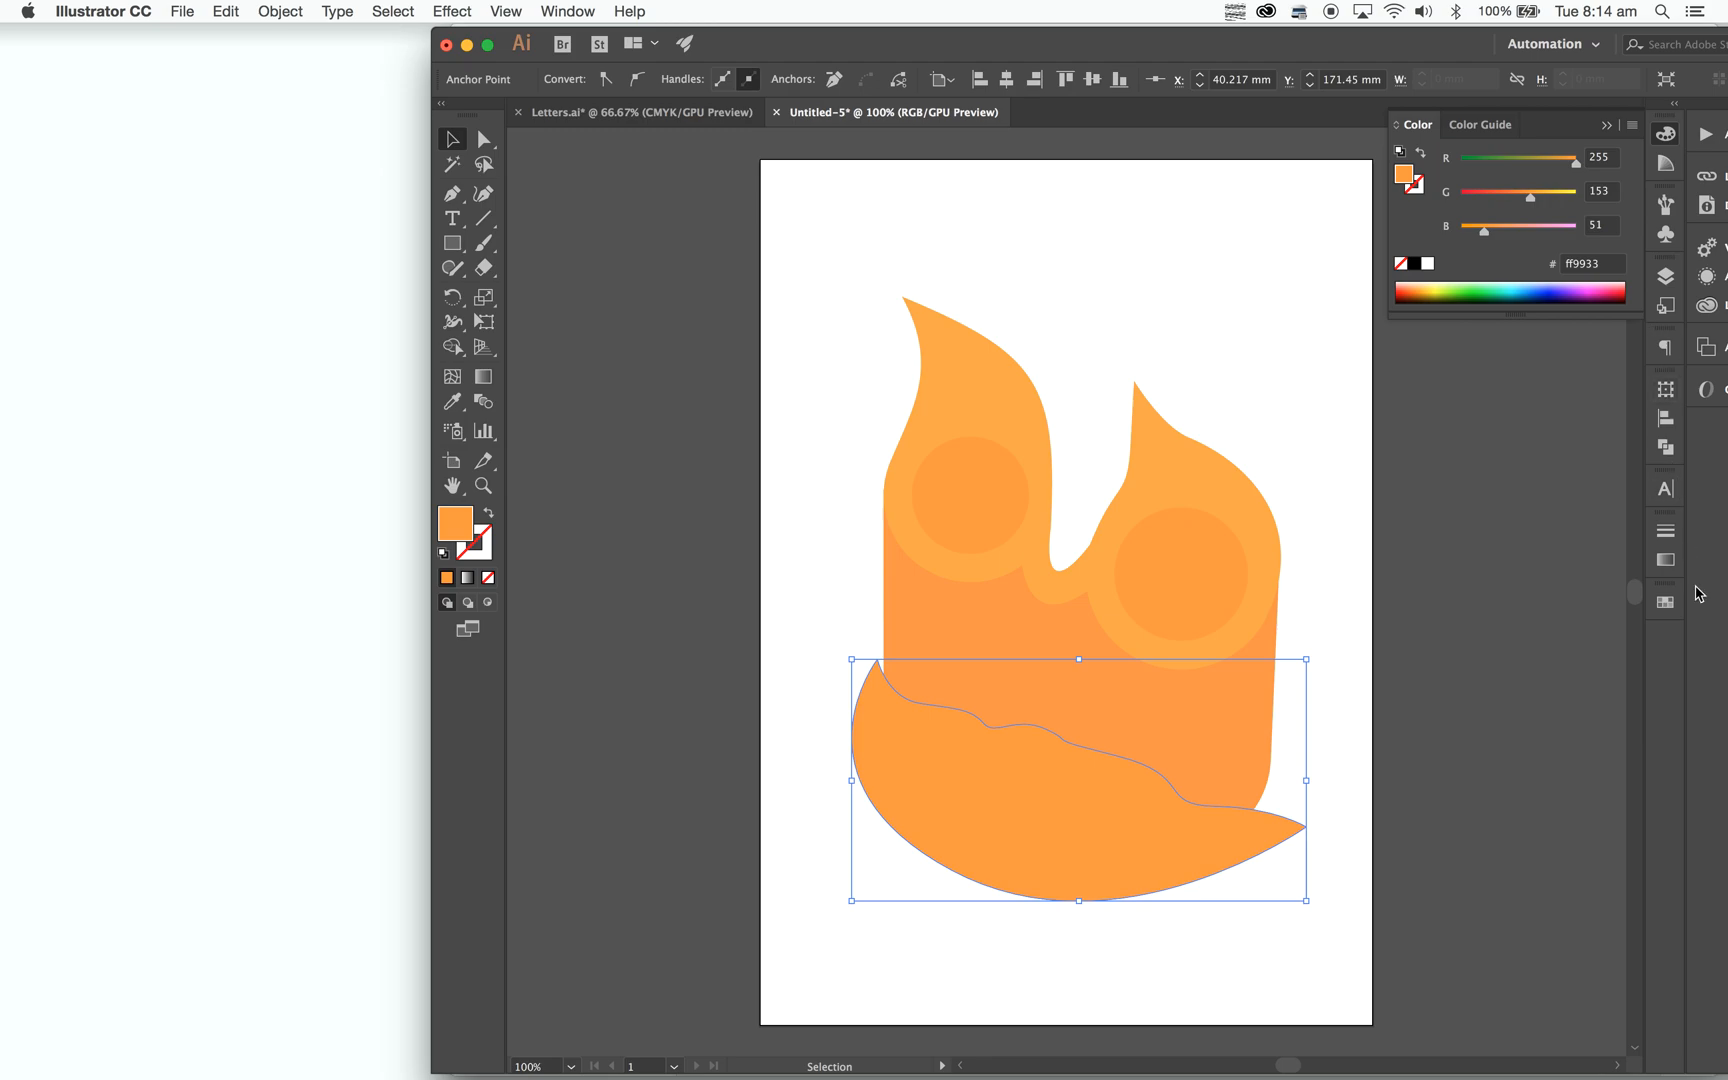
{"action": "left_click", "coordinate": [1665, 601]}
{"action": "left_click", "coordinate": [1511, 662]}
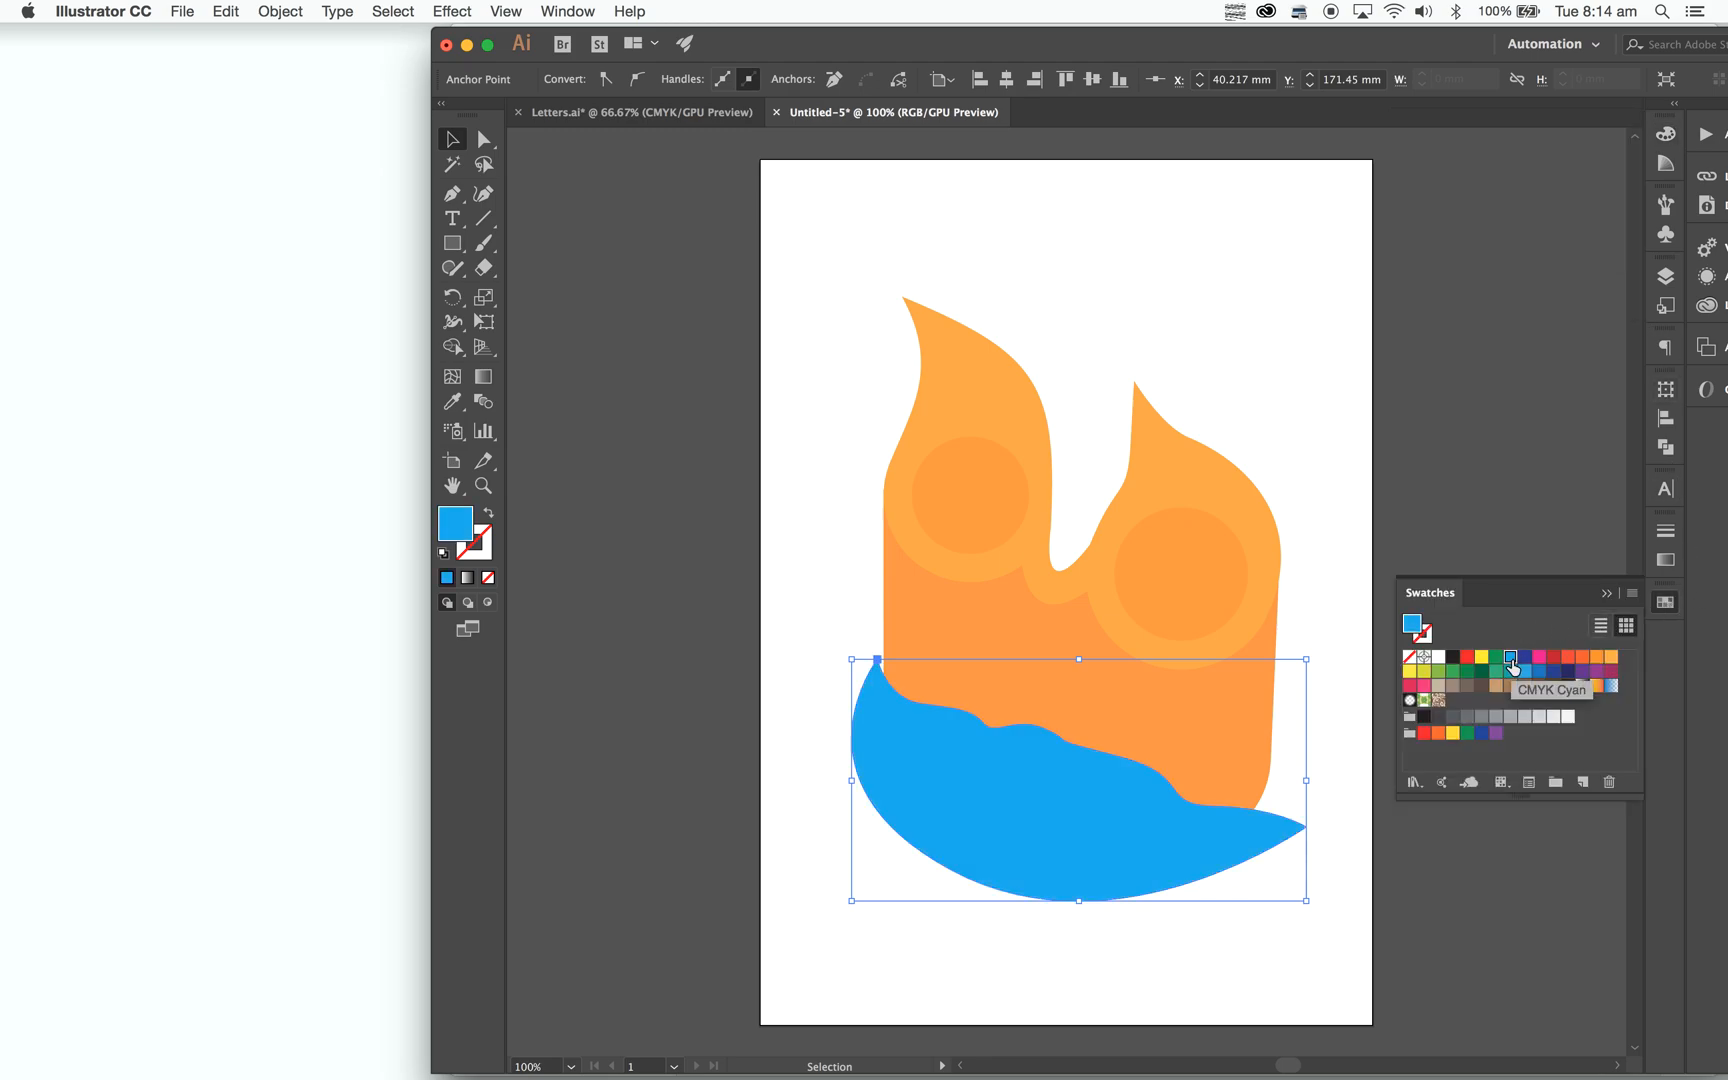
{"action": "left_click", "coordinate": [1466, 949]}
Draw a blue rectangle about 210 by 183 mm over the artboard's lower part and send it to the back.
{"action": "key", "text": "m"}
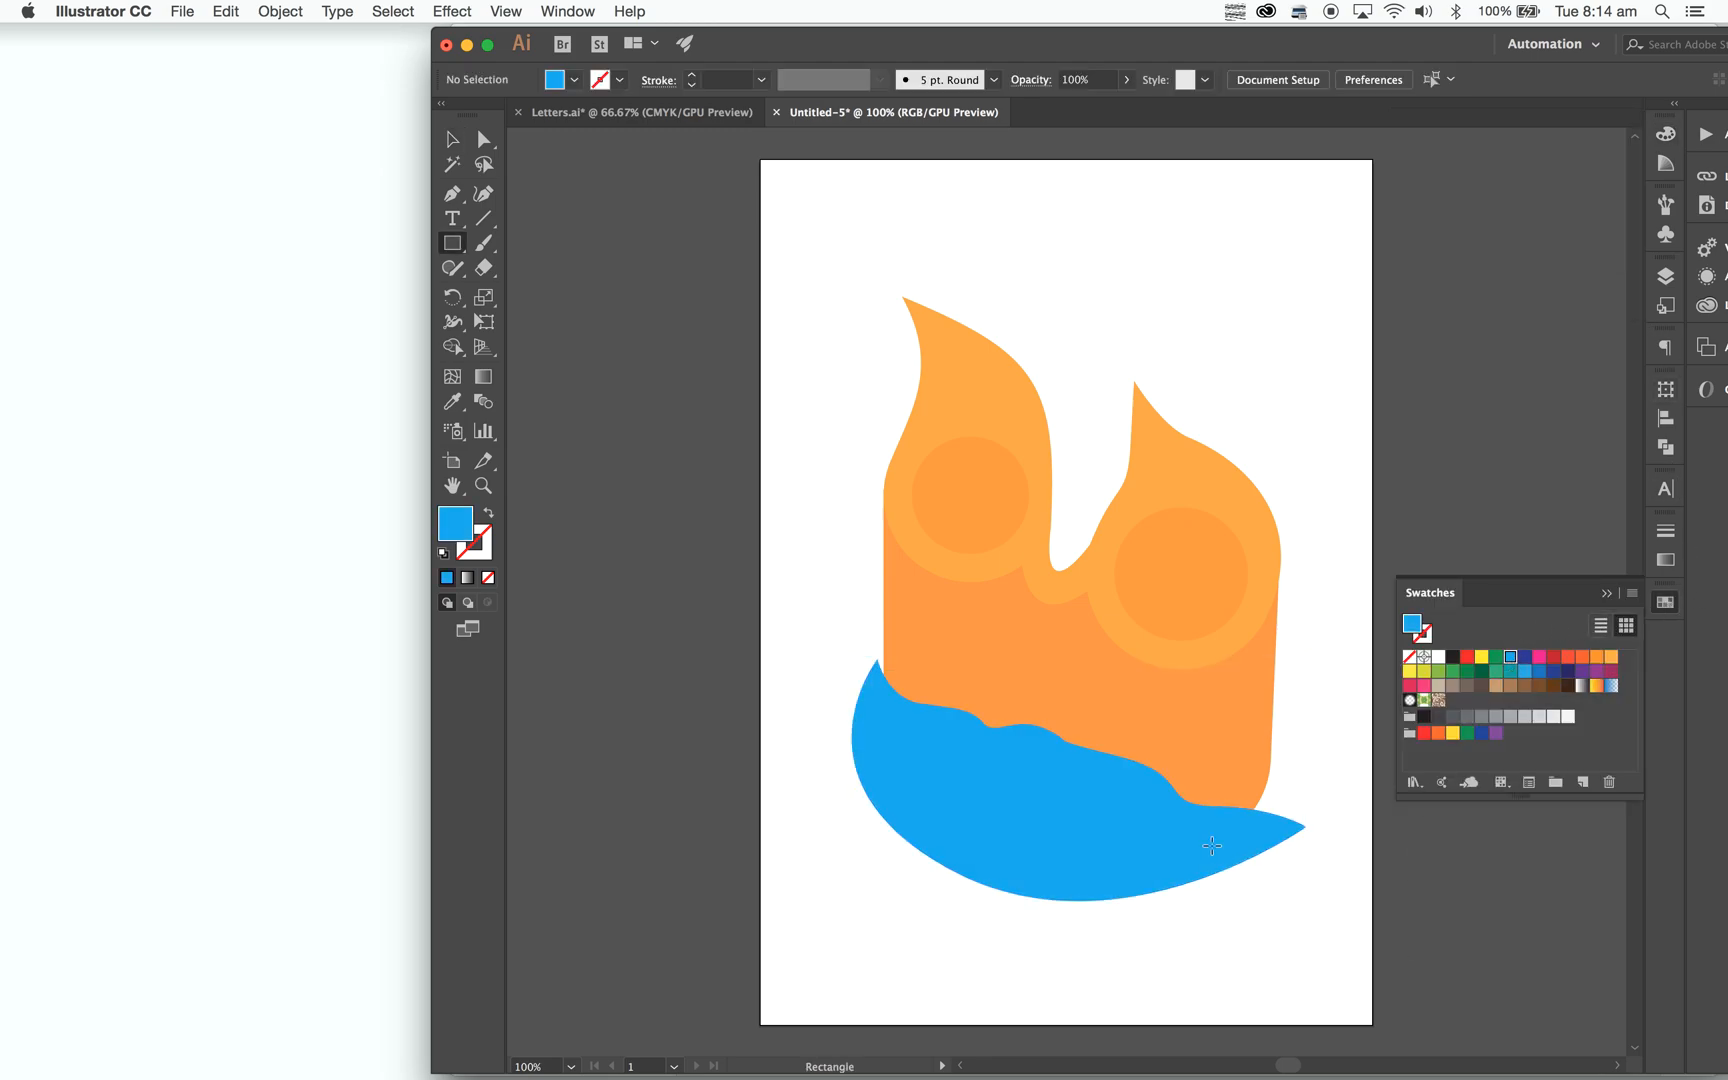
{"action": "left_click_drag", "start_coordinate": [760, 493], "coordinate": [1374, 997]}
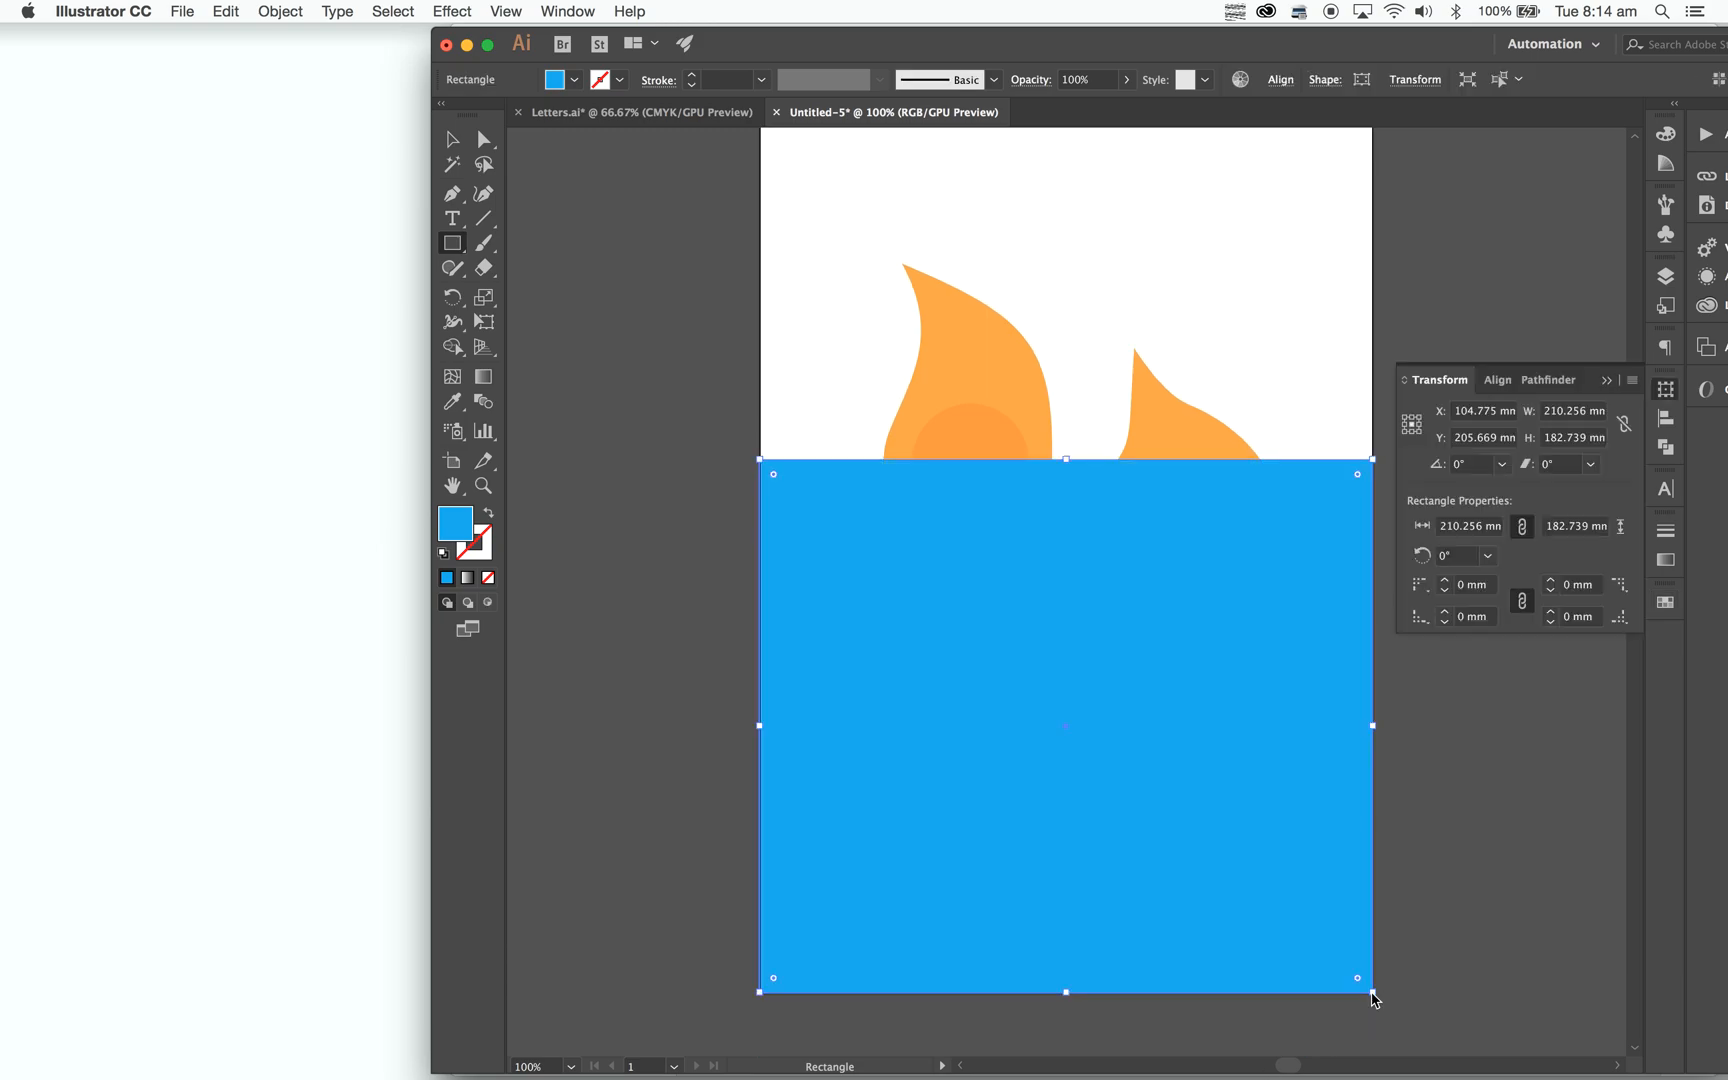
{"action": "key", "text": "super+shift+bracketleft"}
{"action": "key", "text": "v"}
{"action": "left_click", "coordinate": [1526, 866]}
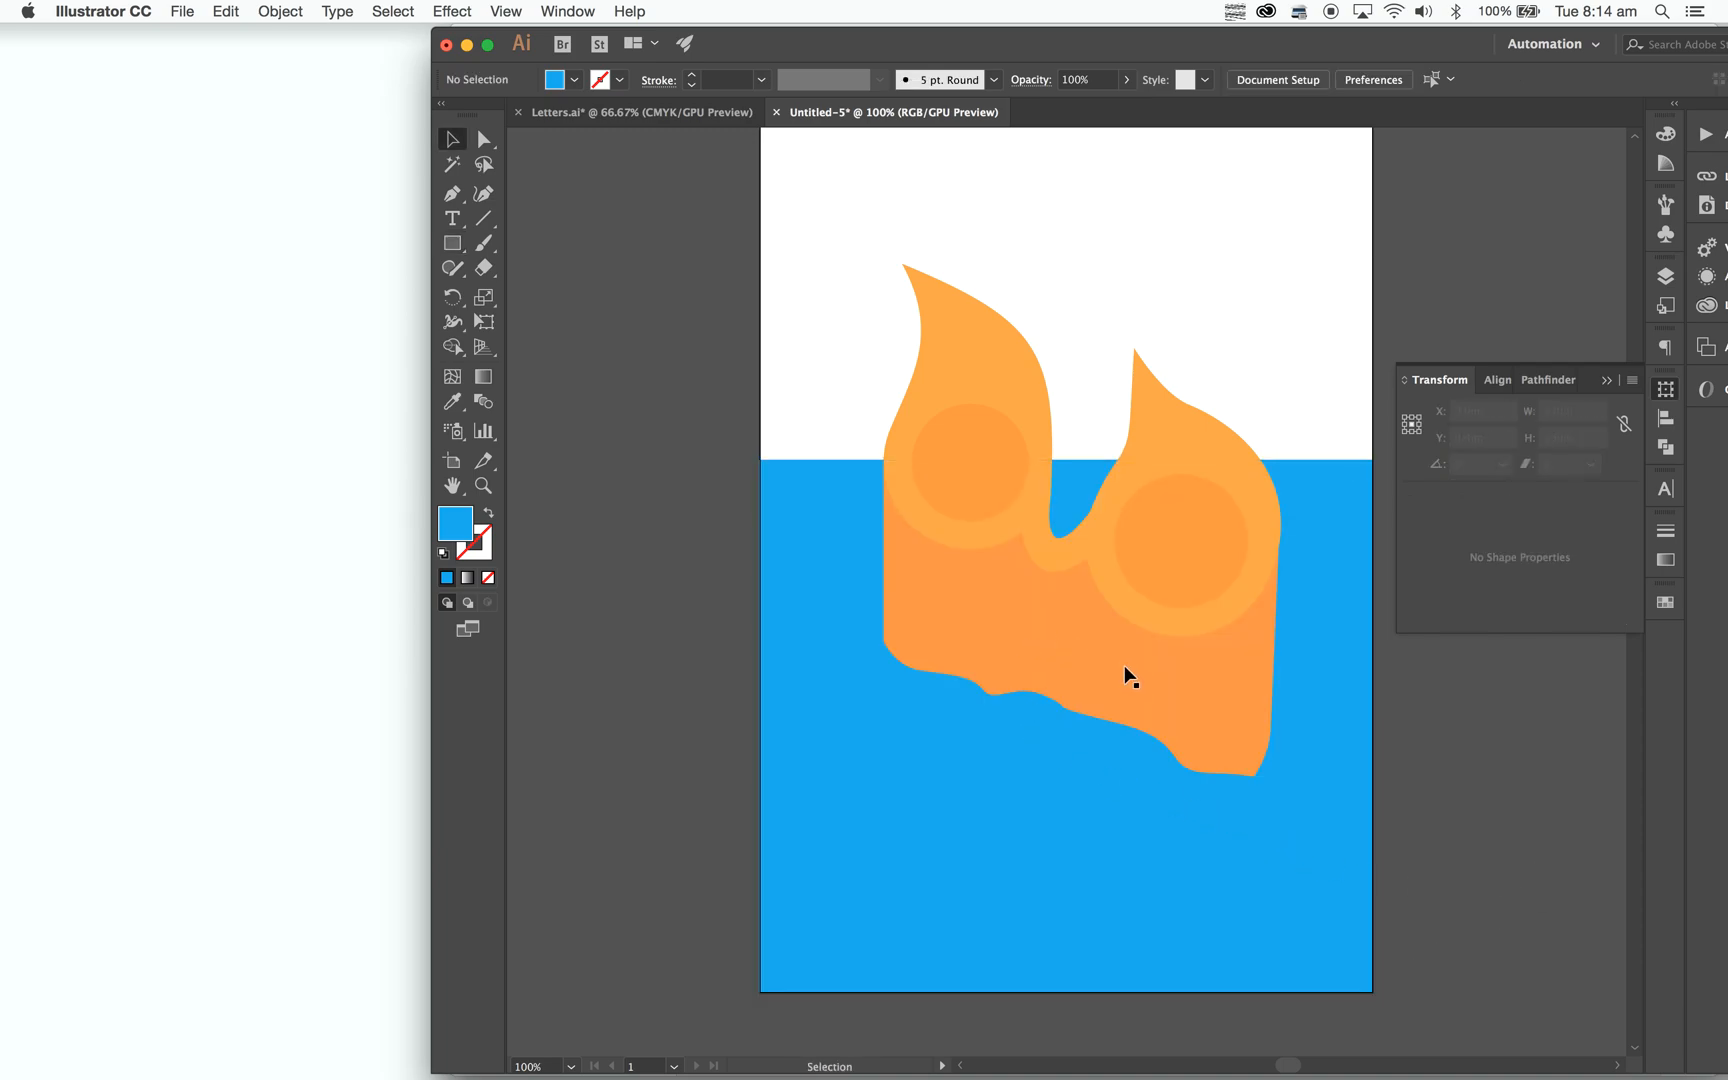
Bring the blue rectangle to the front and duplicate it upward to the artboard's top edge.
{"action": "left_click", "coordinate": [1340, 500]}
{"action": "key", "text": "super+minus"}
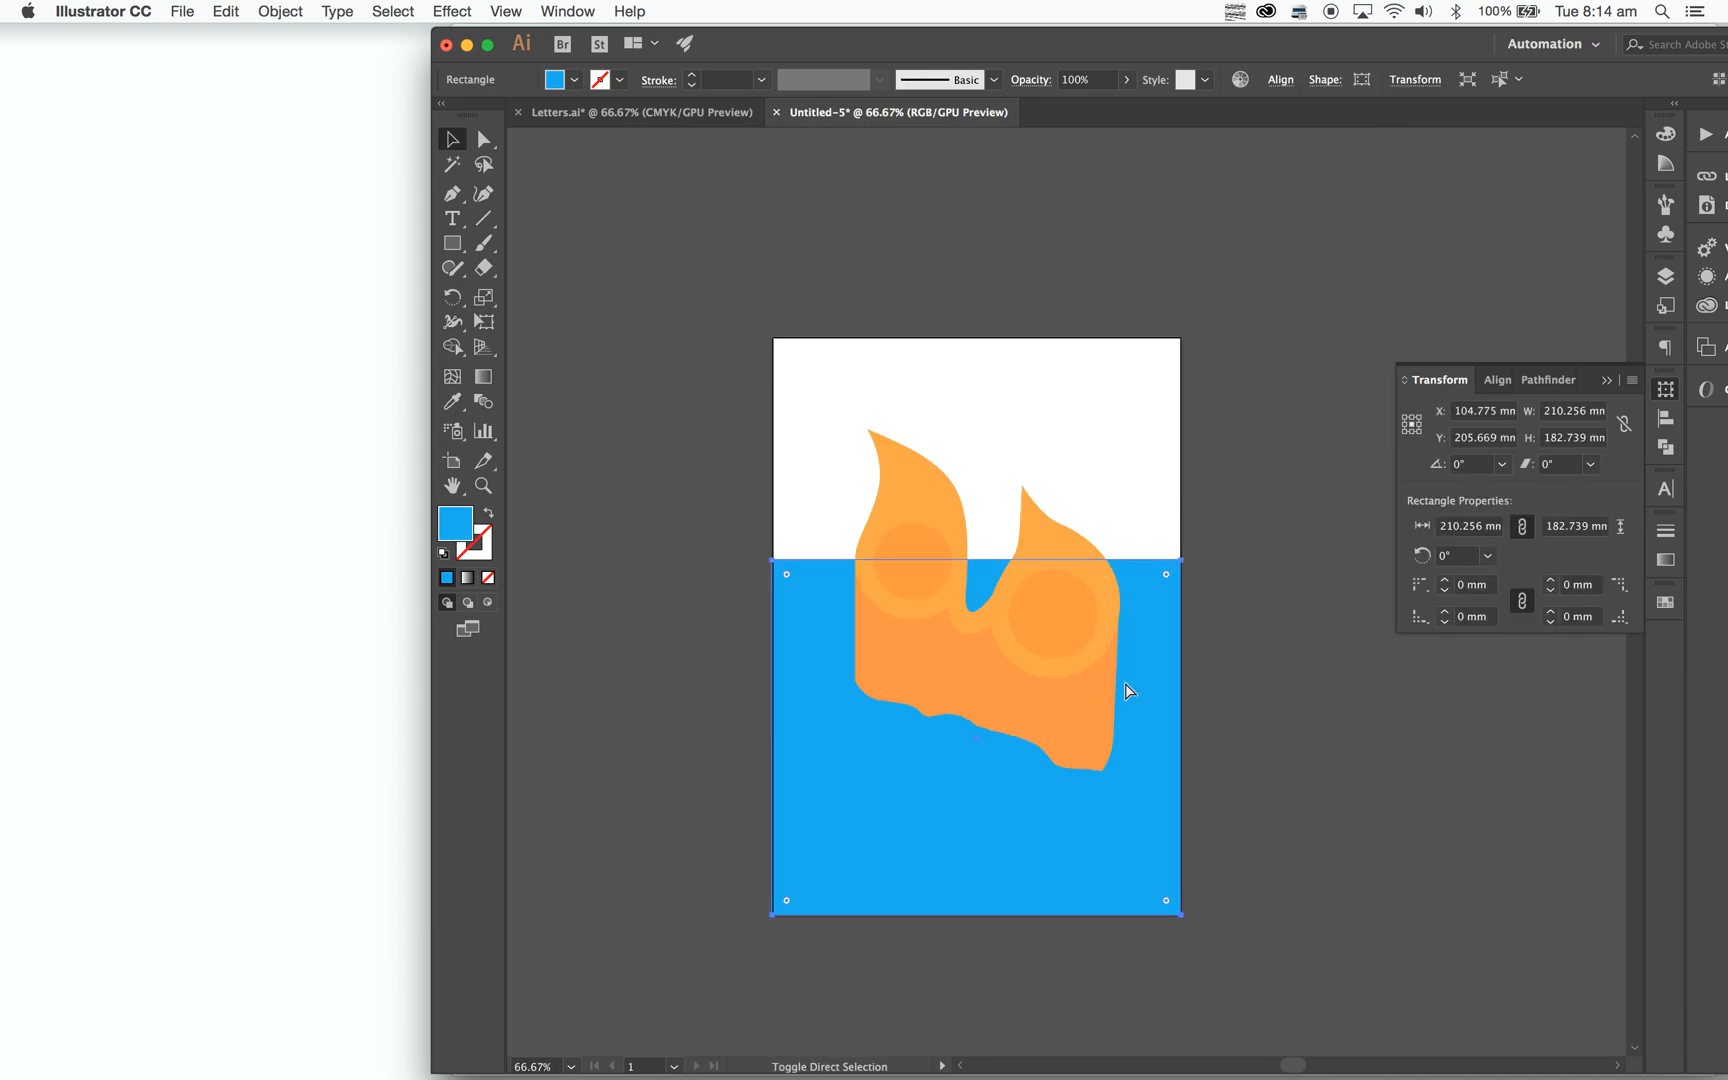
{"action": "key", "text": "super+shift+bracketright"}
{"action": "left_click_drag", "start_coordinate": [1138, 702], "coordinate": [1126, 483]}
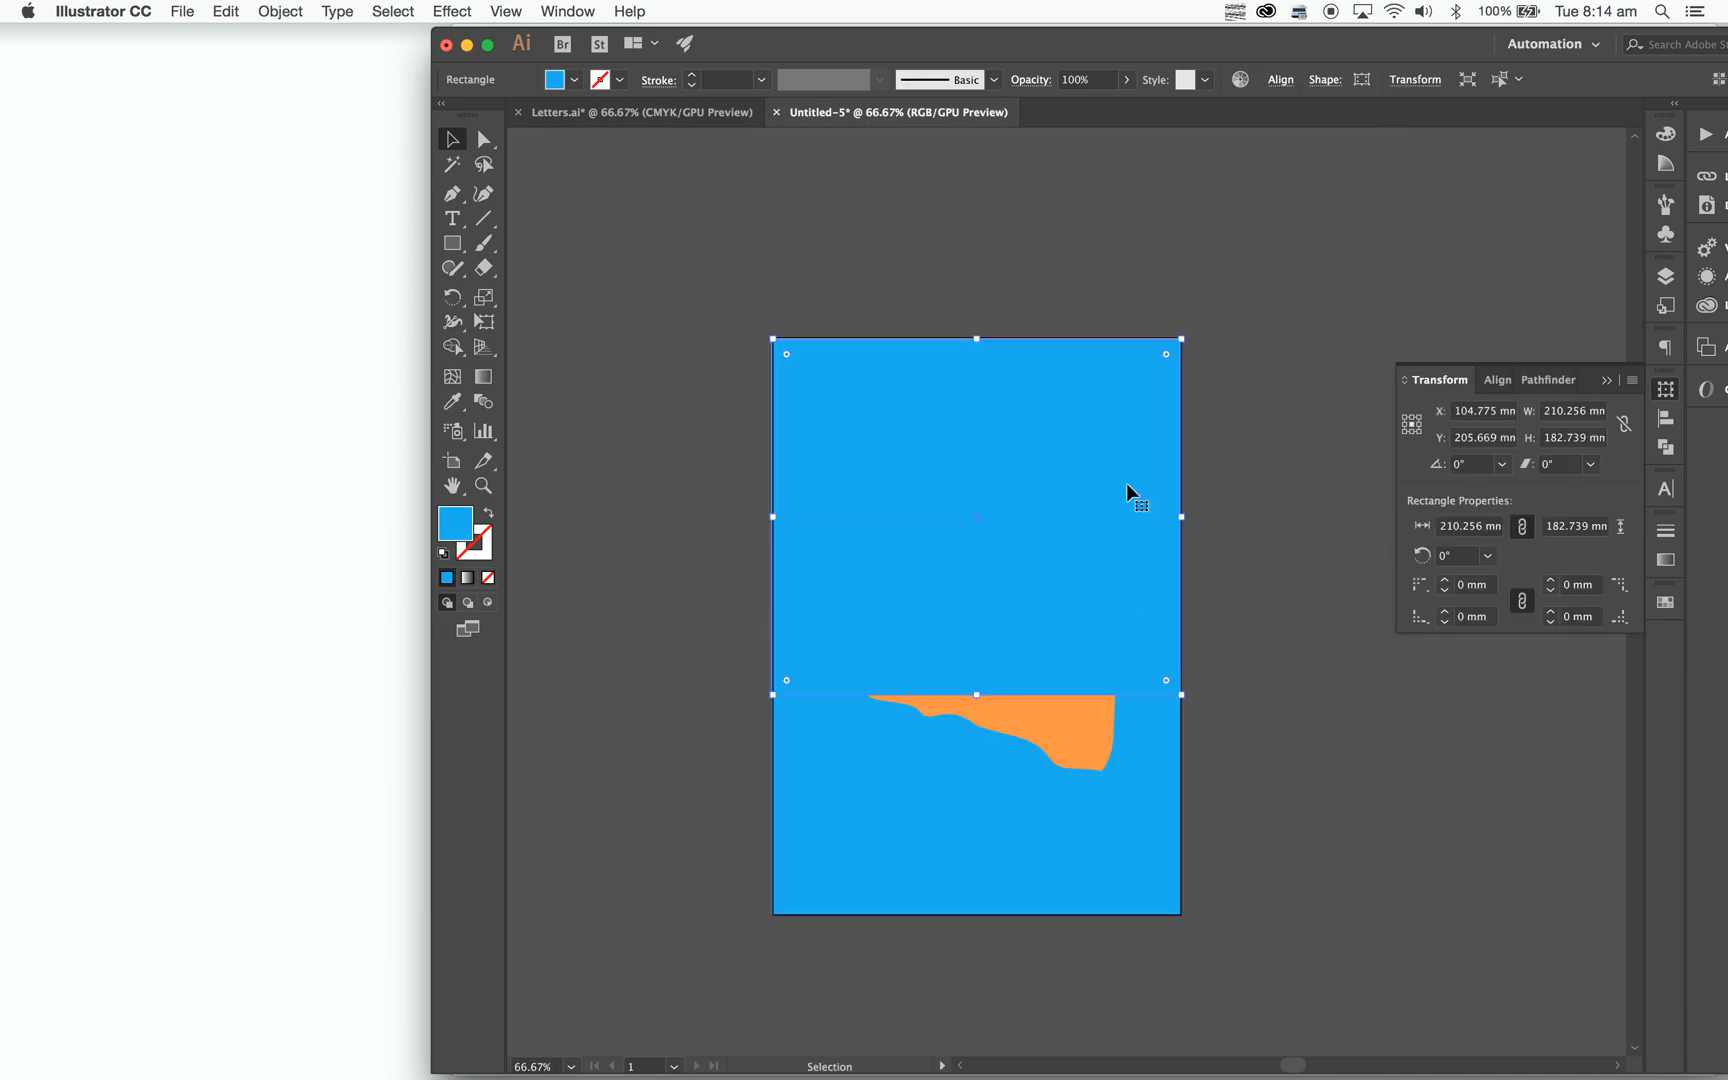
Fill the upper rectangle with a pale light blue and send it to the back as the sky.
{"action": "double_click", "coordinate": [454, 528]}
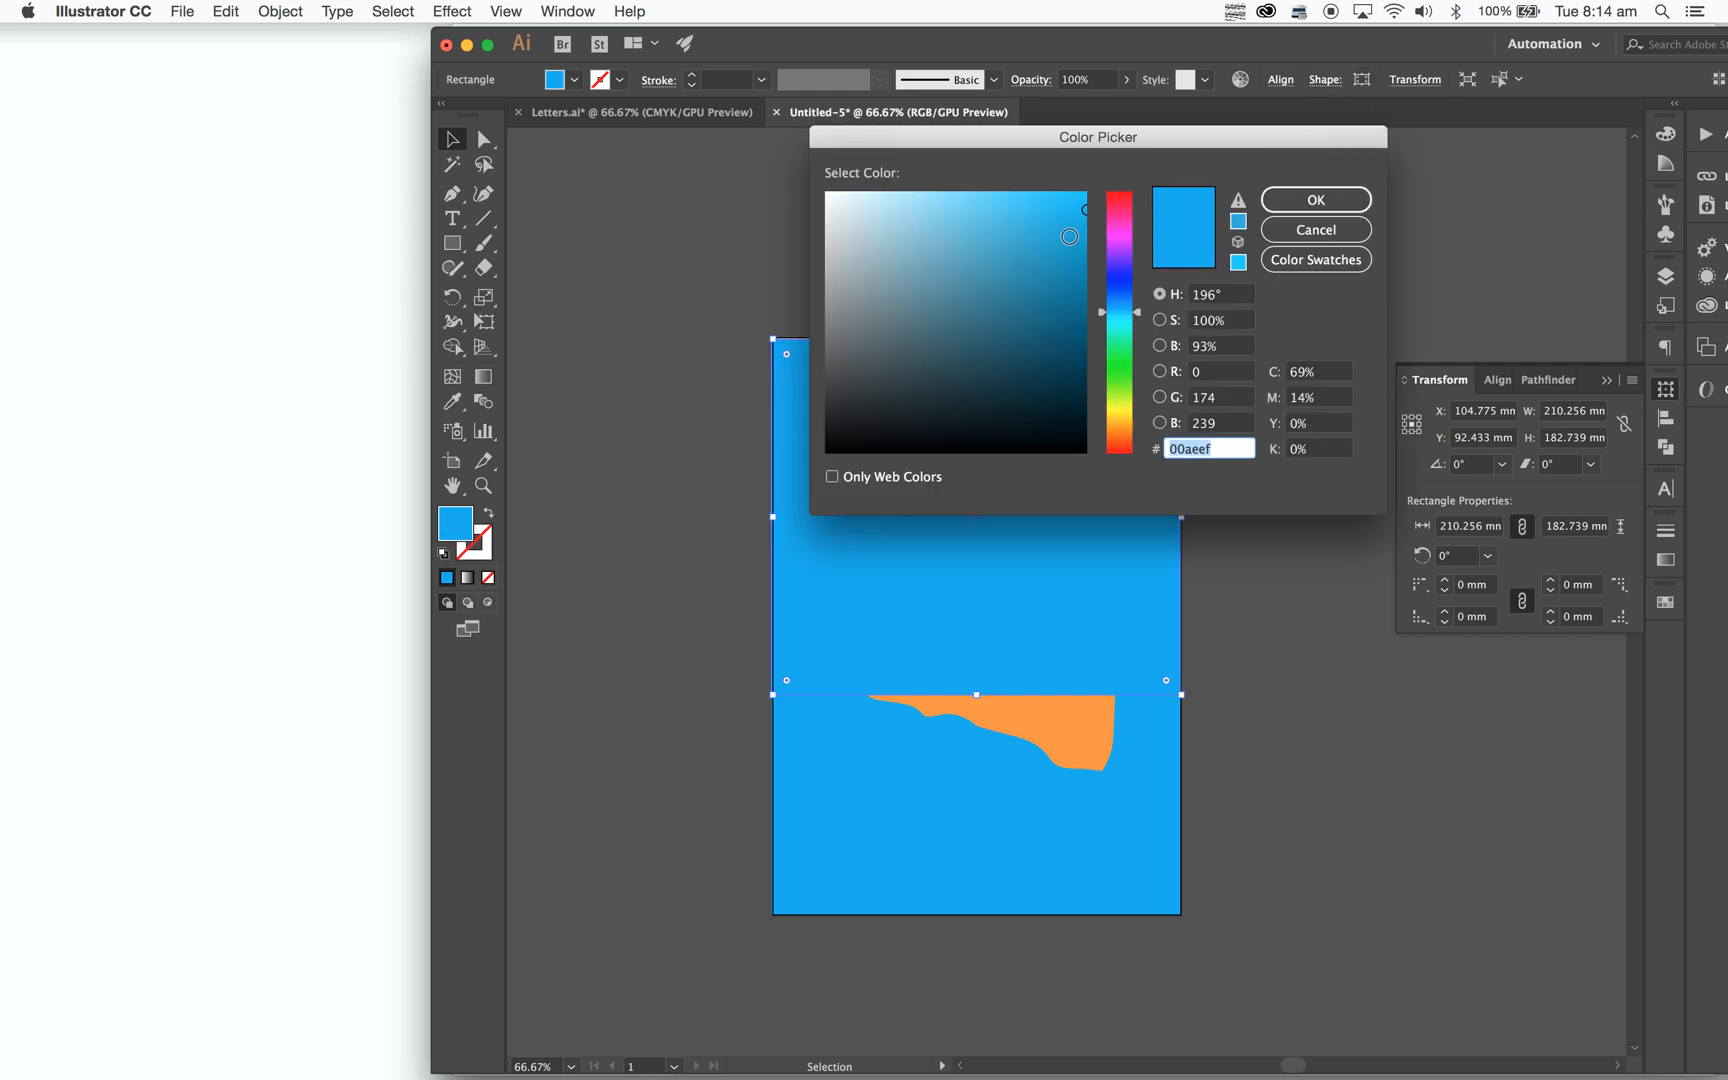
{"action": "left_click_drag", "start_coordinate": [916, 208], "coordinate": [884, 198]}
{"action": "left_click", "coordinate": [1316, 200]}
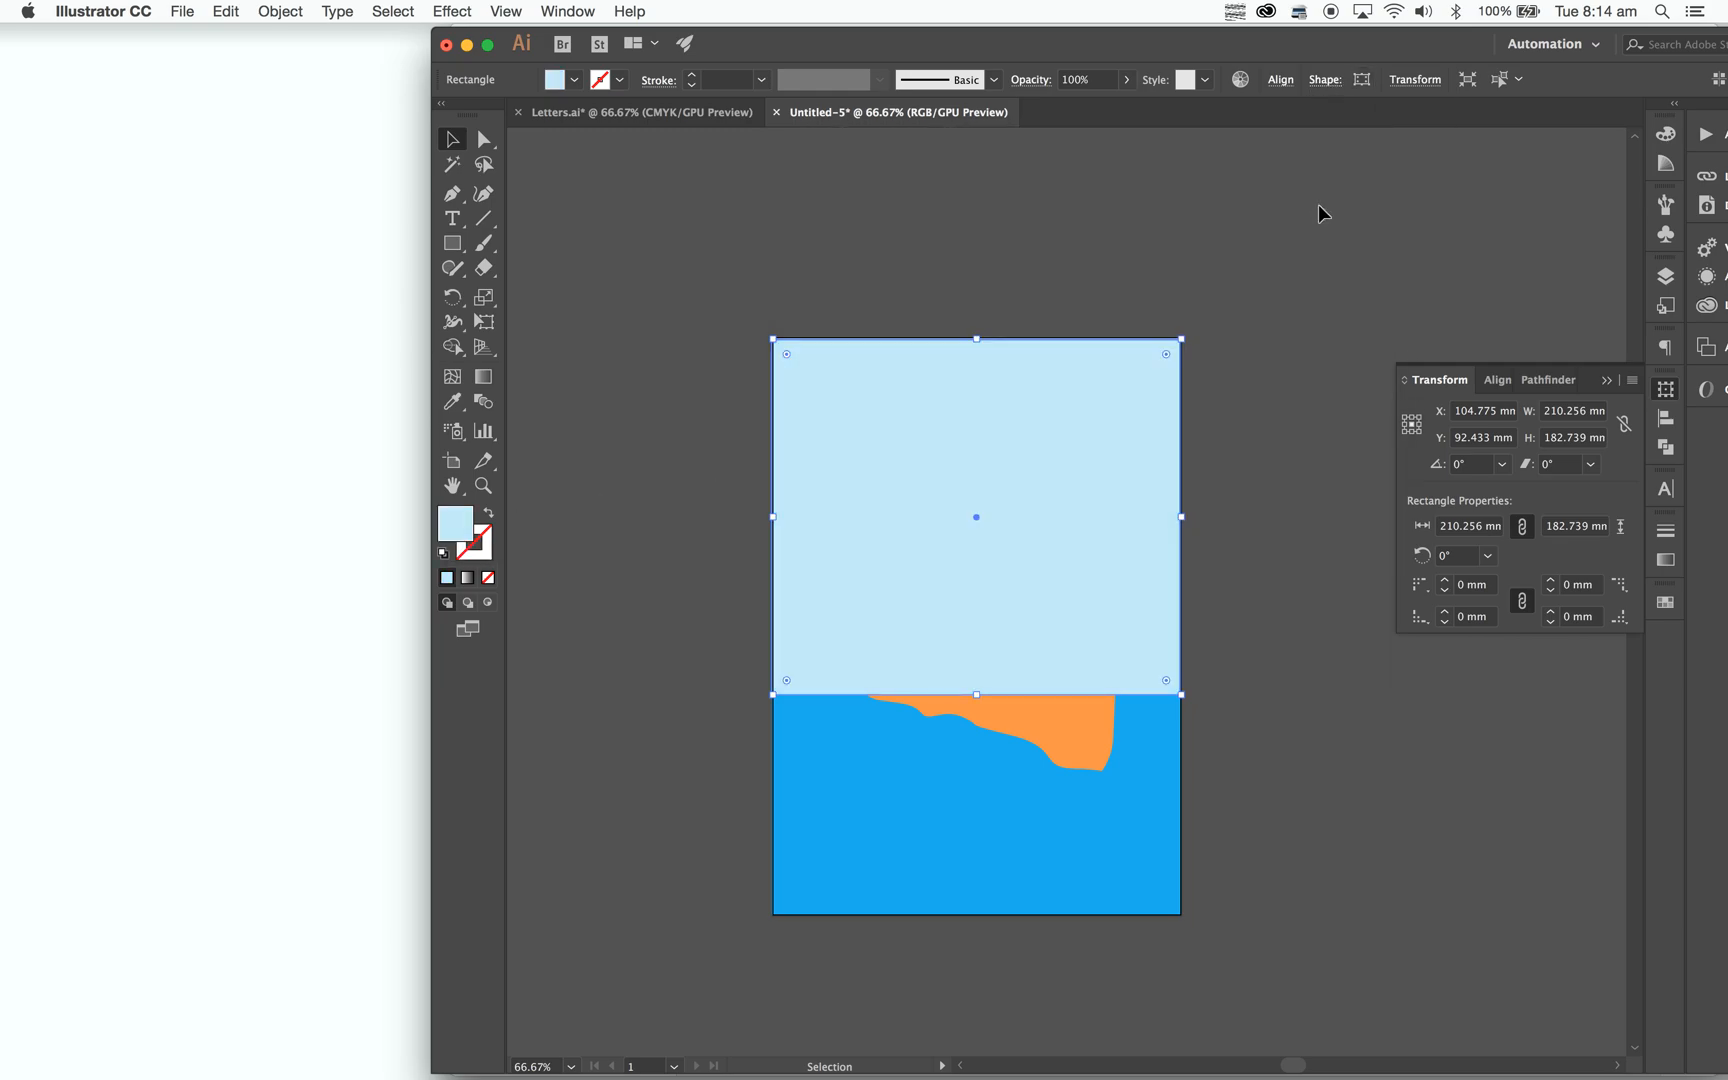
{"action": "key", "text": "super+shift+bracketleft"}
{"action": "left_click", "coordinate": [1332, 495]}
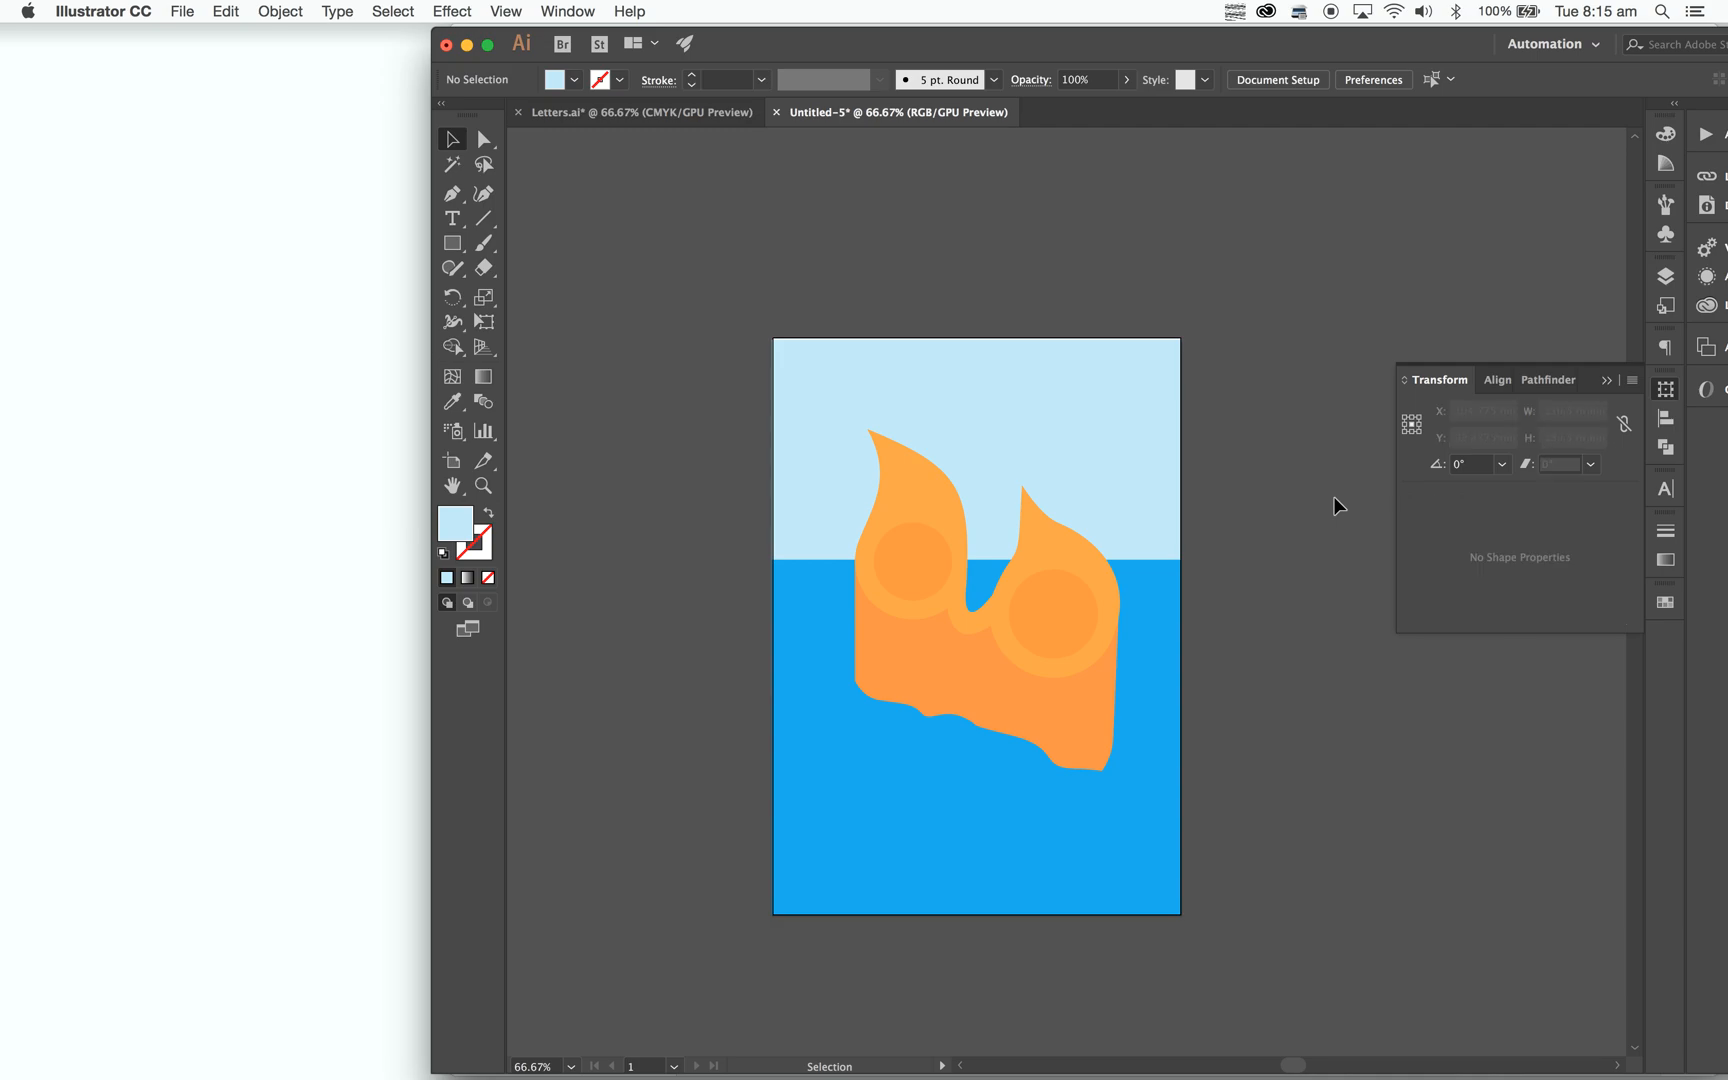
{"action": "left_click", "coordinate": [1012, 726], "text": "super"}
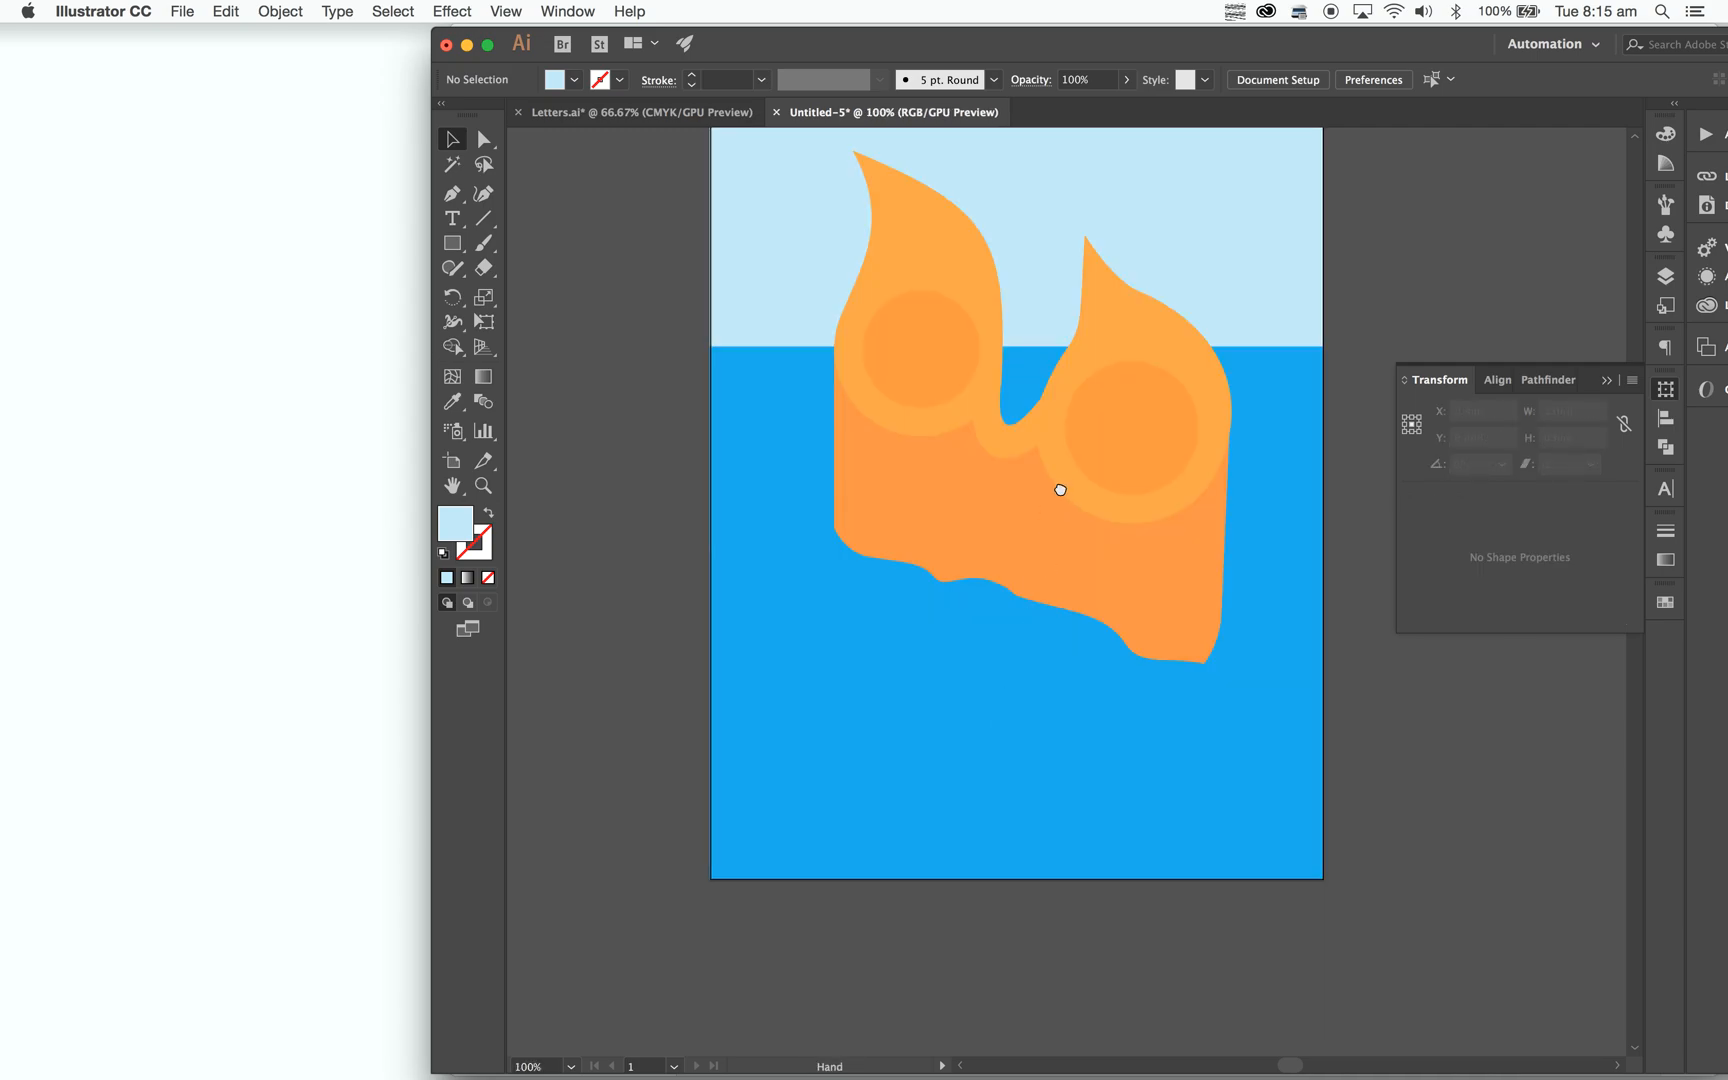
Draw a narrow, tall vertical mast shape with the Pen tool, rising from the left orange peak into the sky.
{"action": "left_click_drag", "start_coordinate": [1057, 486], "coordinate": [1053, 641]}
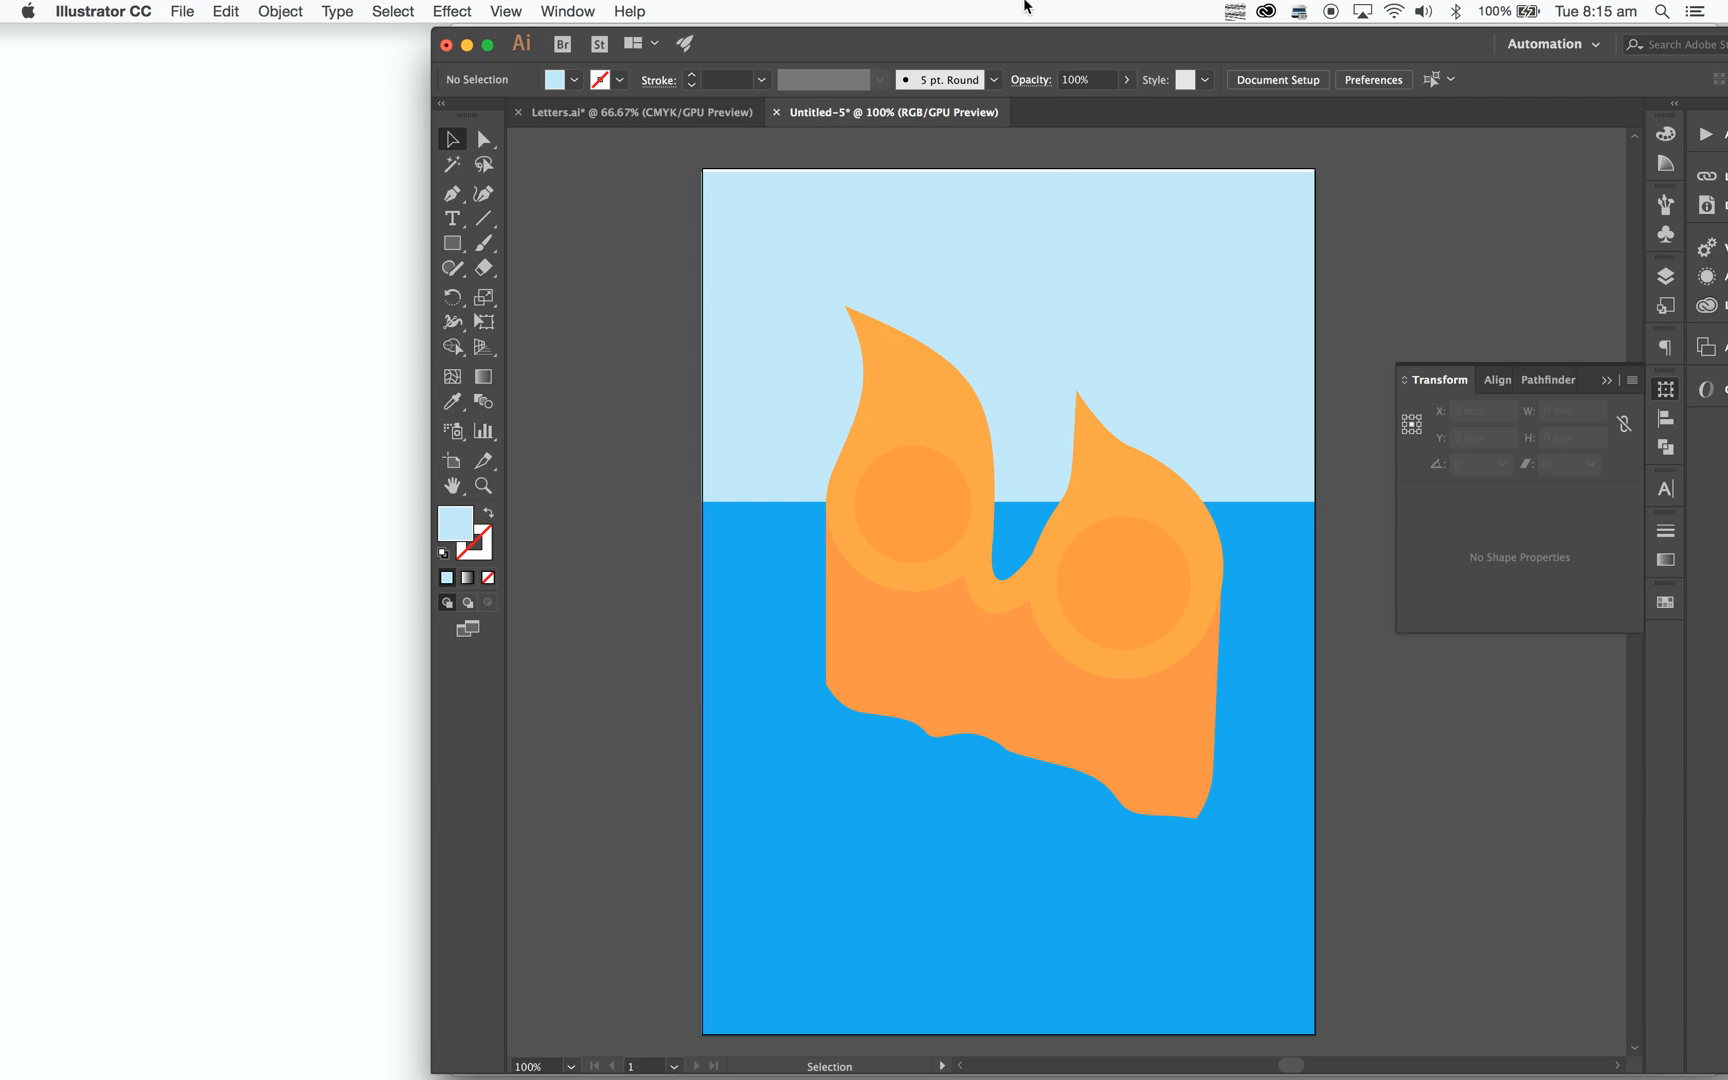
{"action": "left_click", "coordinate": [922, 266]}
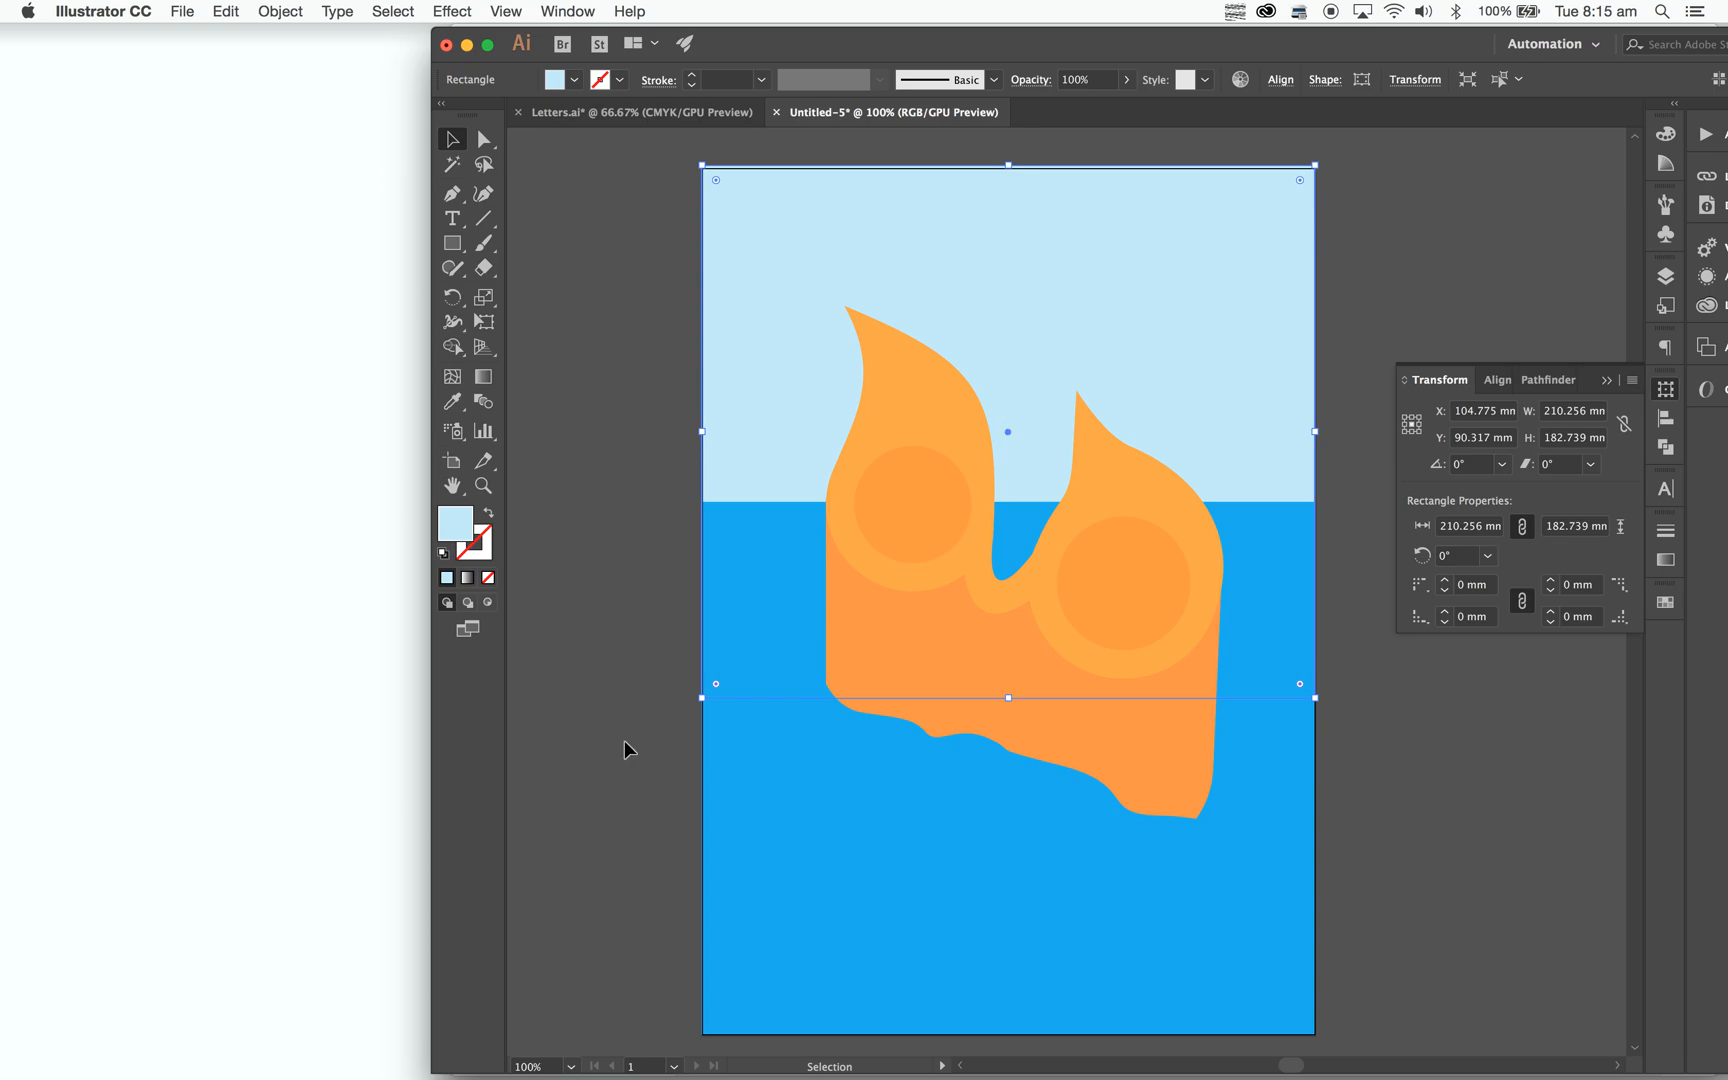
{"action": "left_click", "coordinate": [1395, 724]}
{"action": "key", "text": "p"}
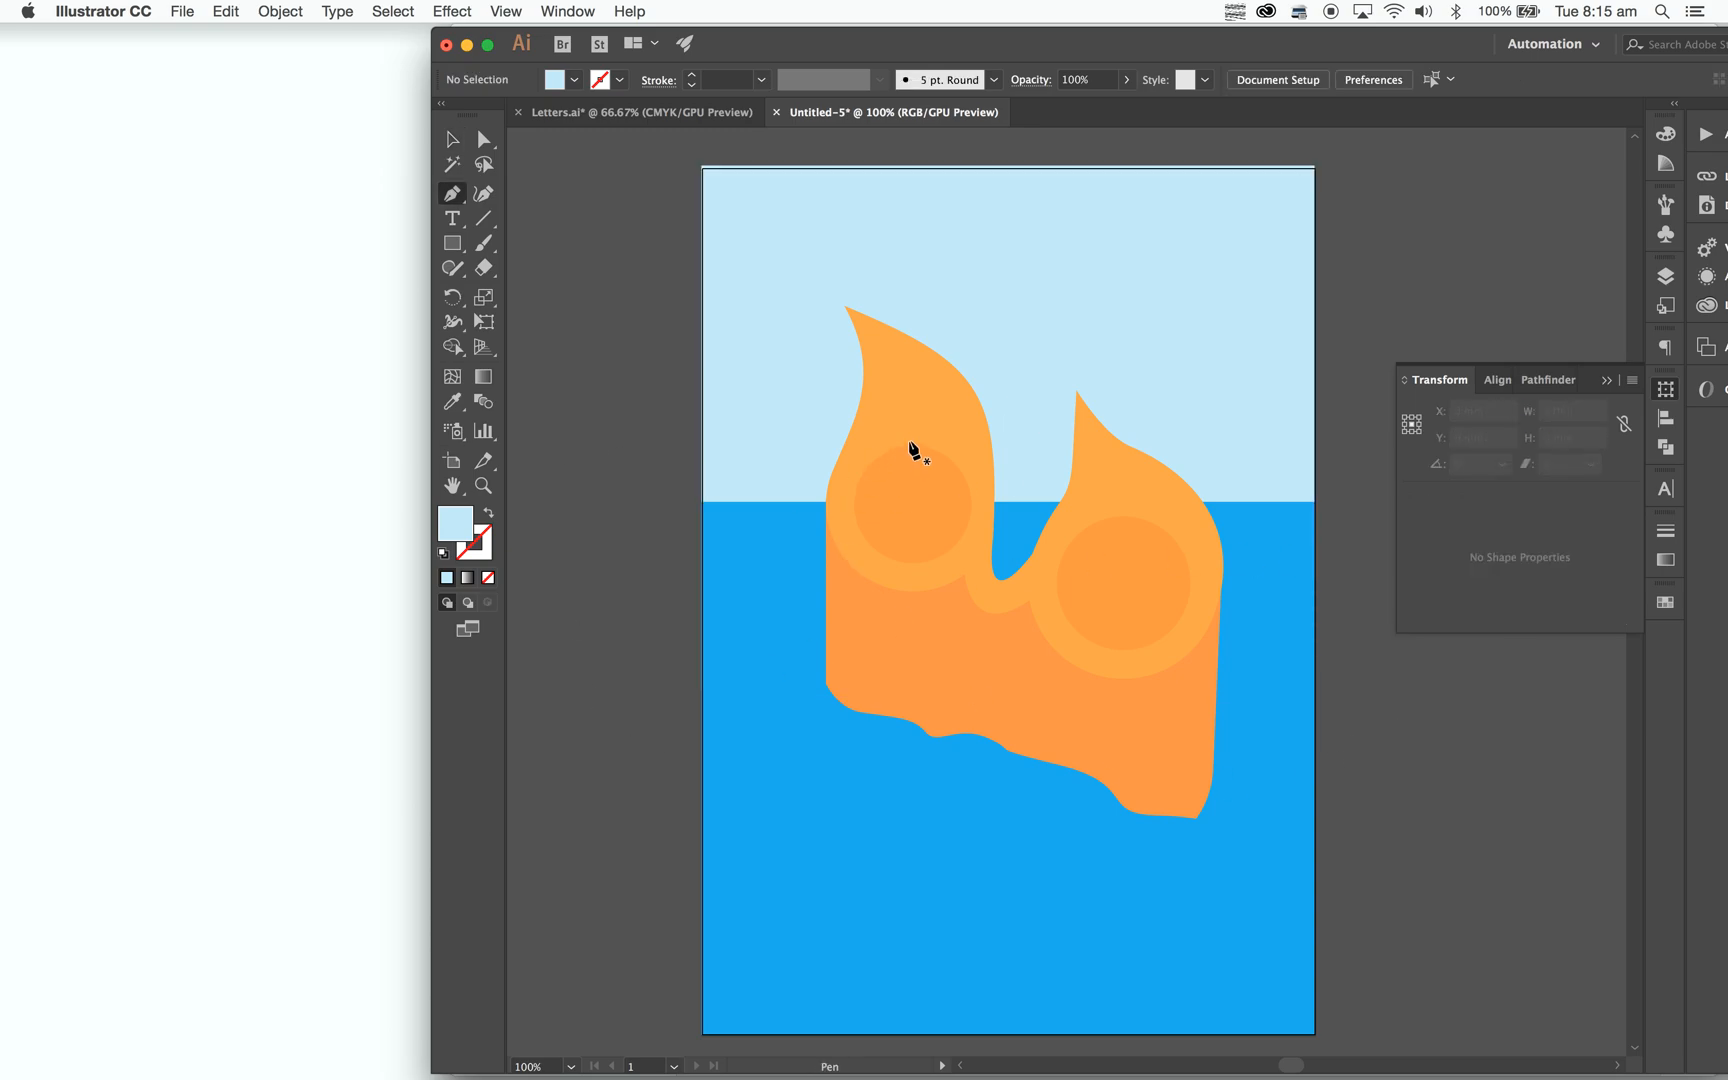
{"action": "left_click_drag", "start_coordinate": [893, 404], "coordinate": [897, 288]}
{"action": "left_click", "coordinate": [894, 284]}
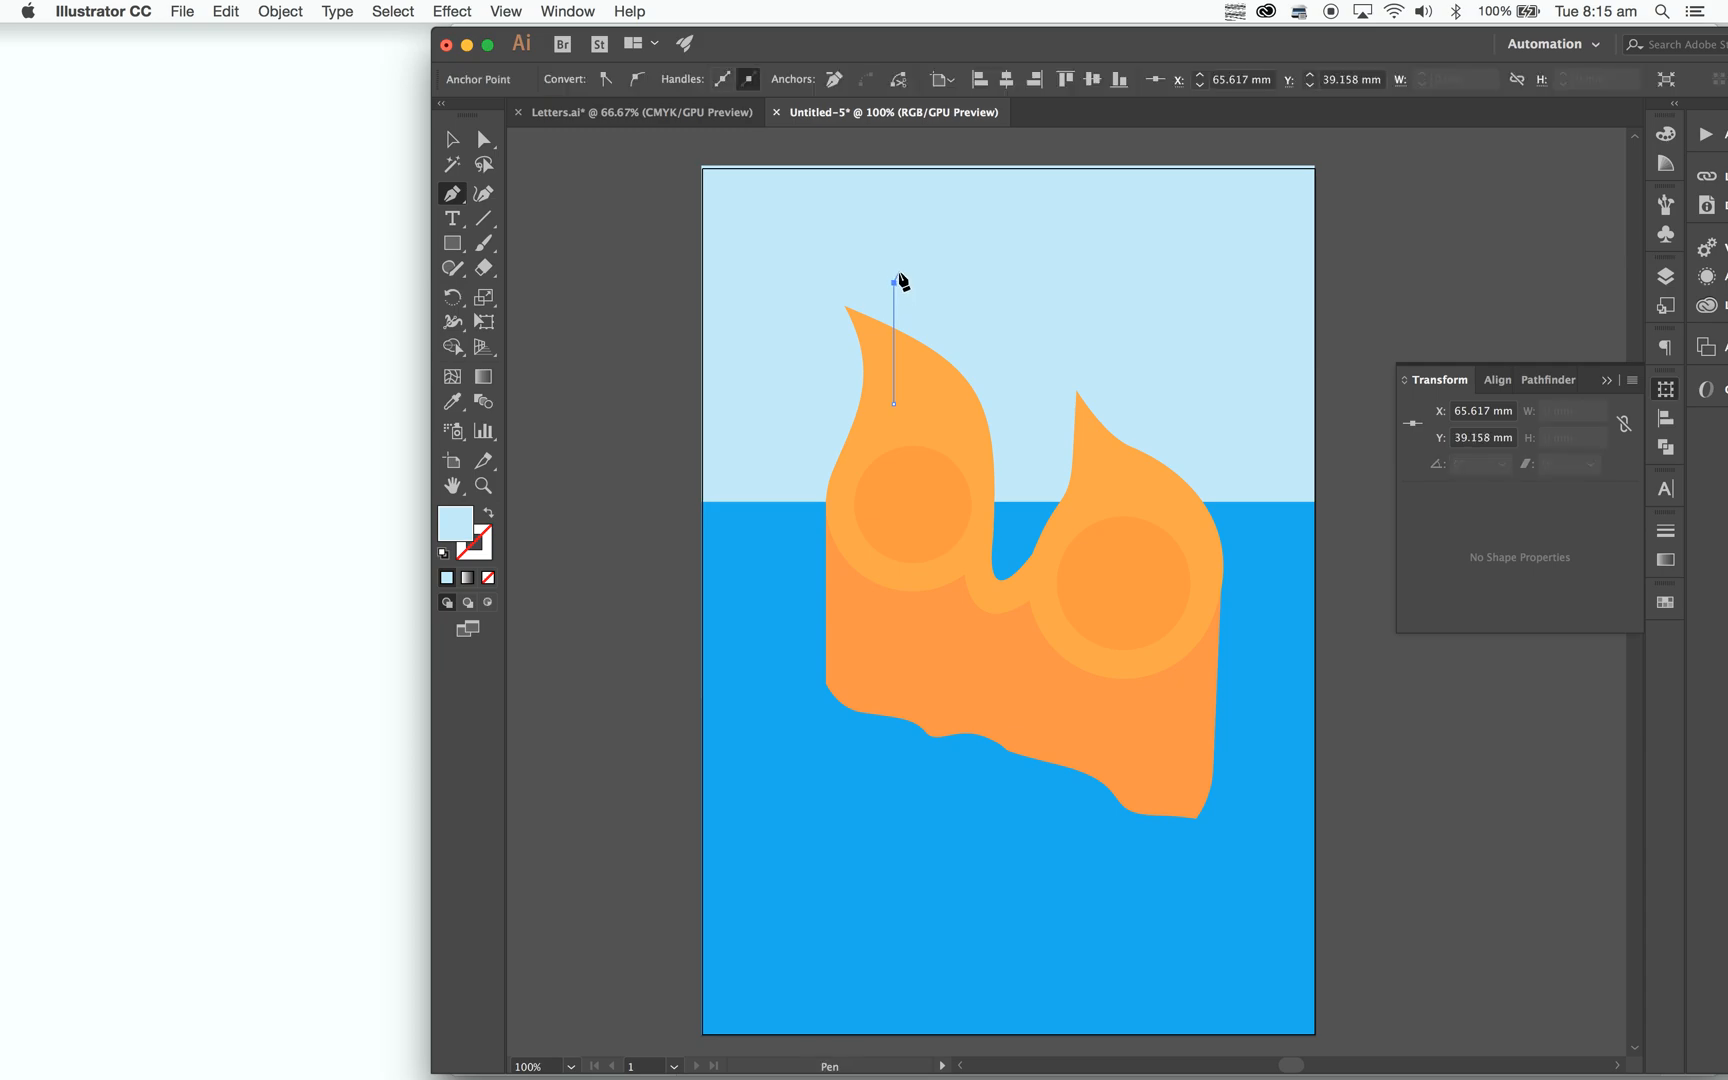
{"action": "left_click_drag", "start_coordinate": [903, 283], "coordinate": [908, 379]}
{"action": "left_click", "coordinate": [894, 404]}
{"action": "key", "text": "v"}
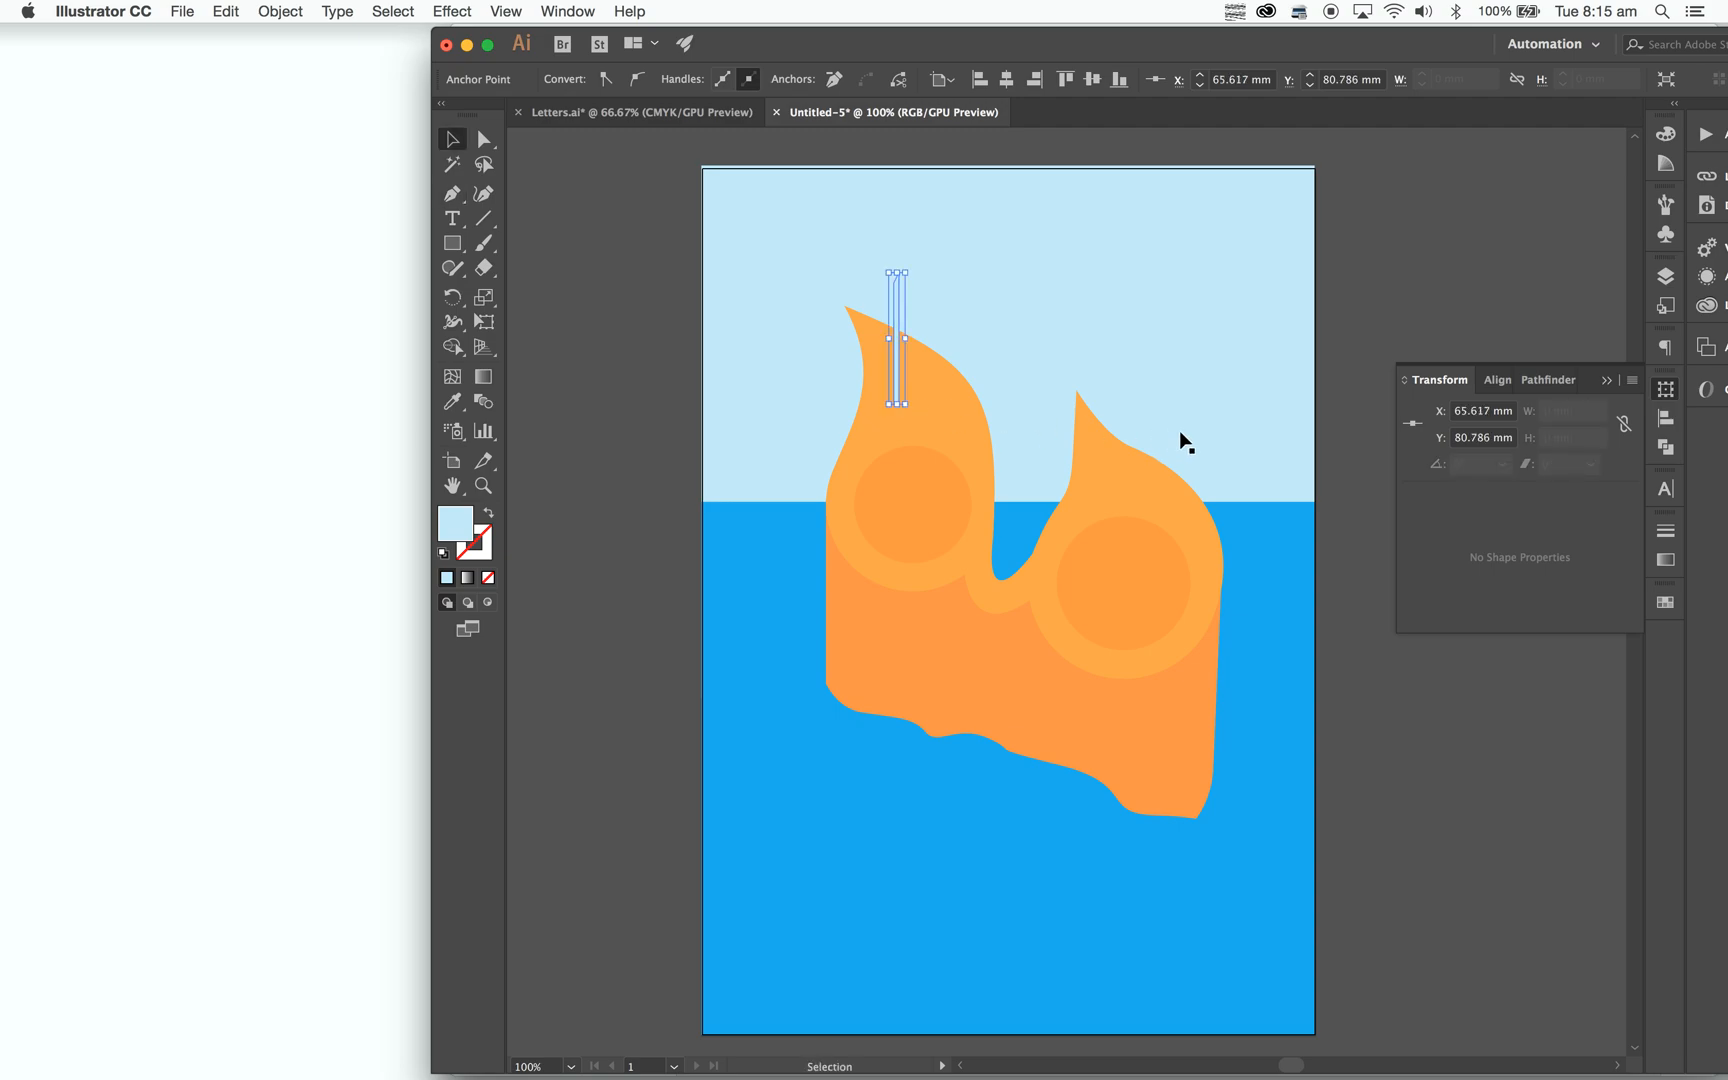
Fill the mast shape with white and deselect it.
{"action": "left_click", "coordinate": [1665, 601]}
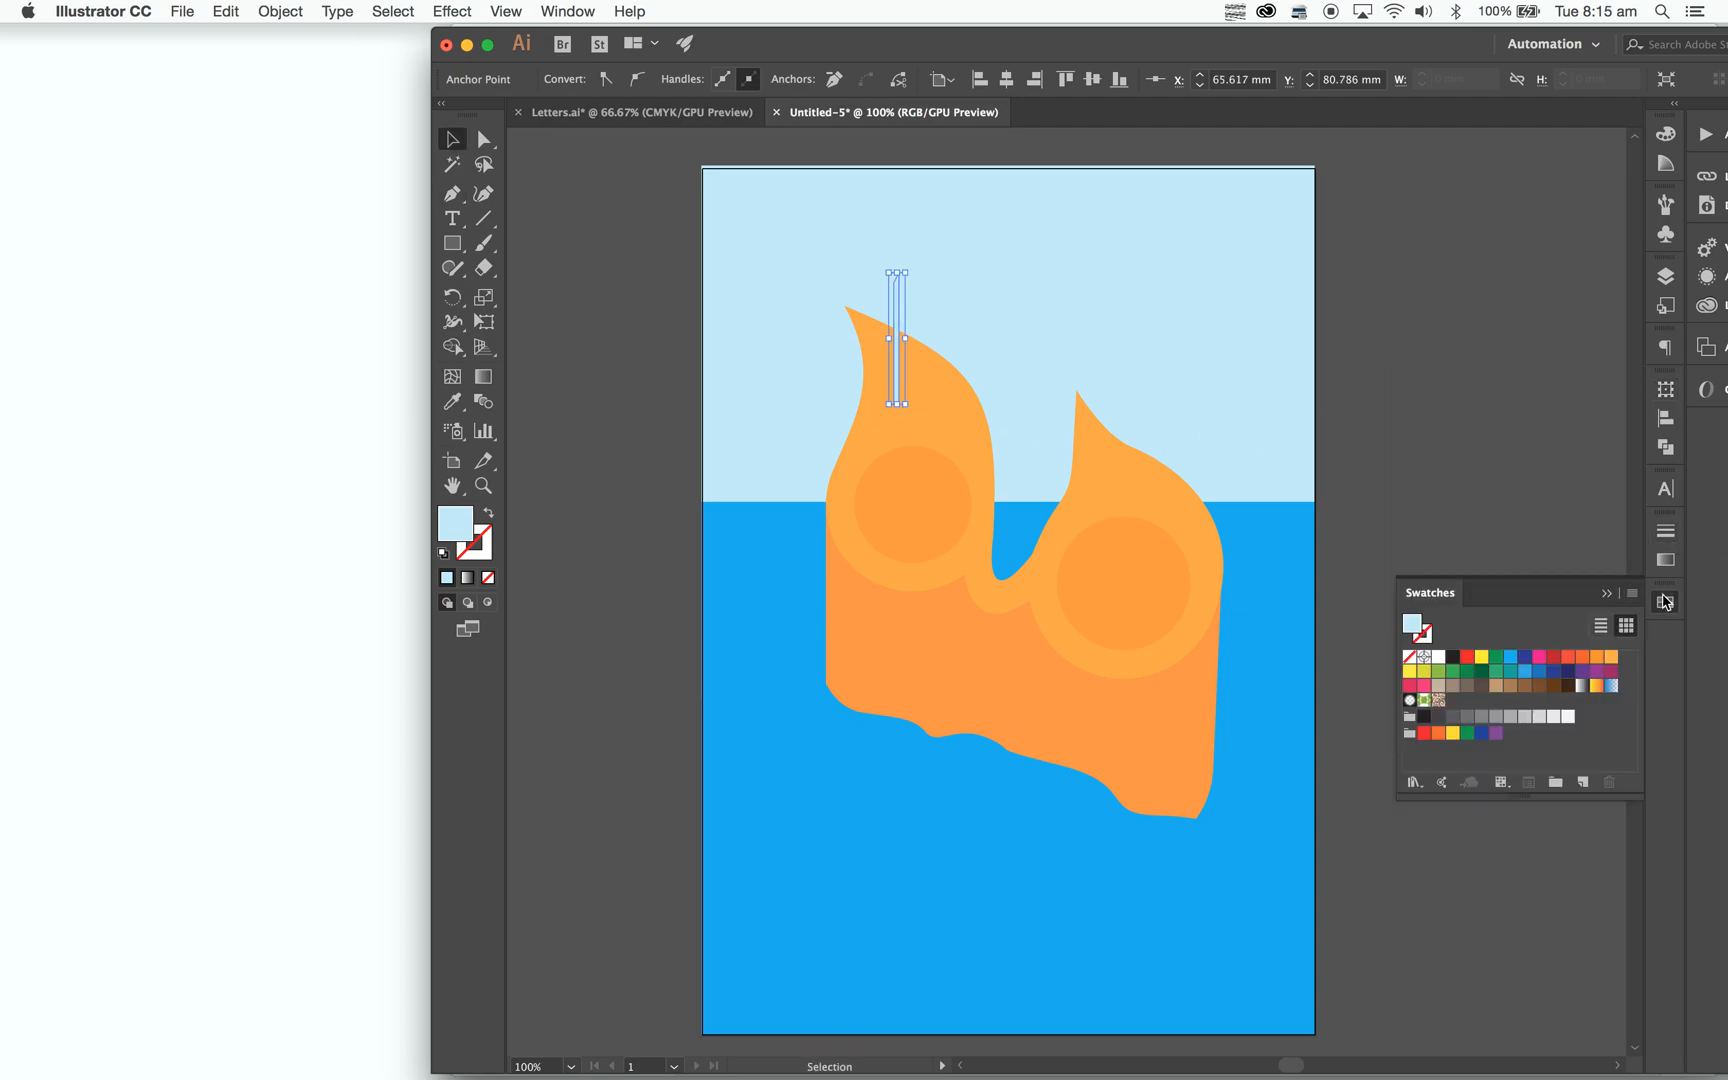
{"action": "left_click", "coordinate": [1439, 657]}
{"action": "left_click", "coordinate": [1374, 440]}
Draw a curved triangular sail with the Pen tool, extending left from the white mast, and fill it red.
{"action": "key", "text": "p"}
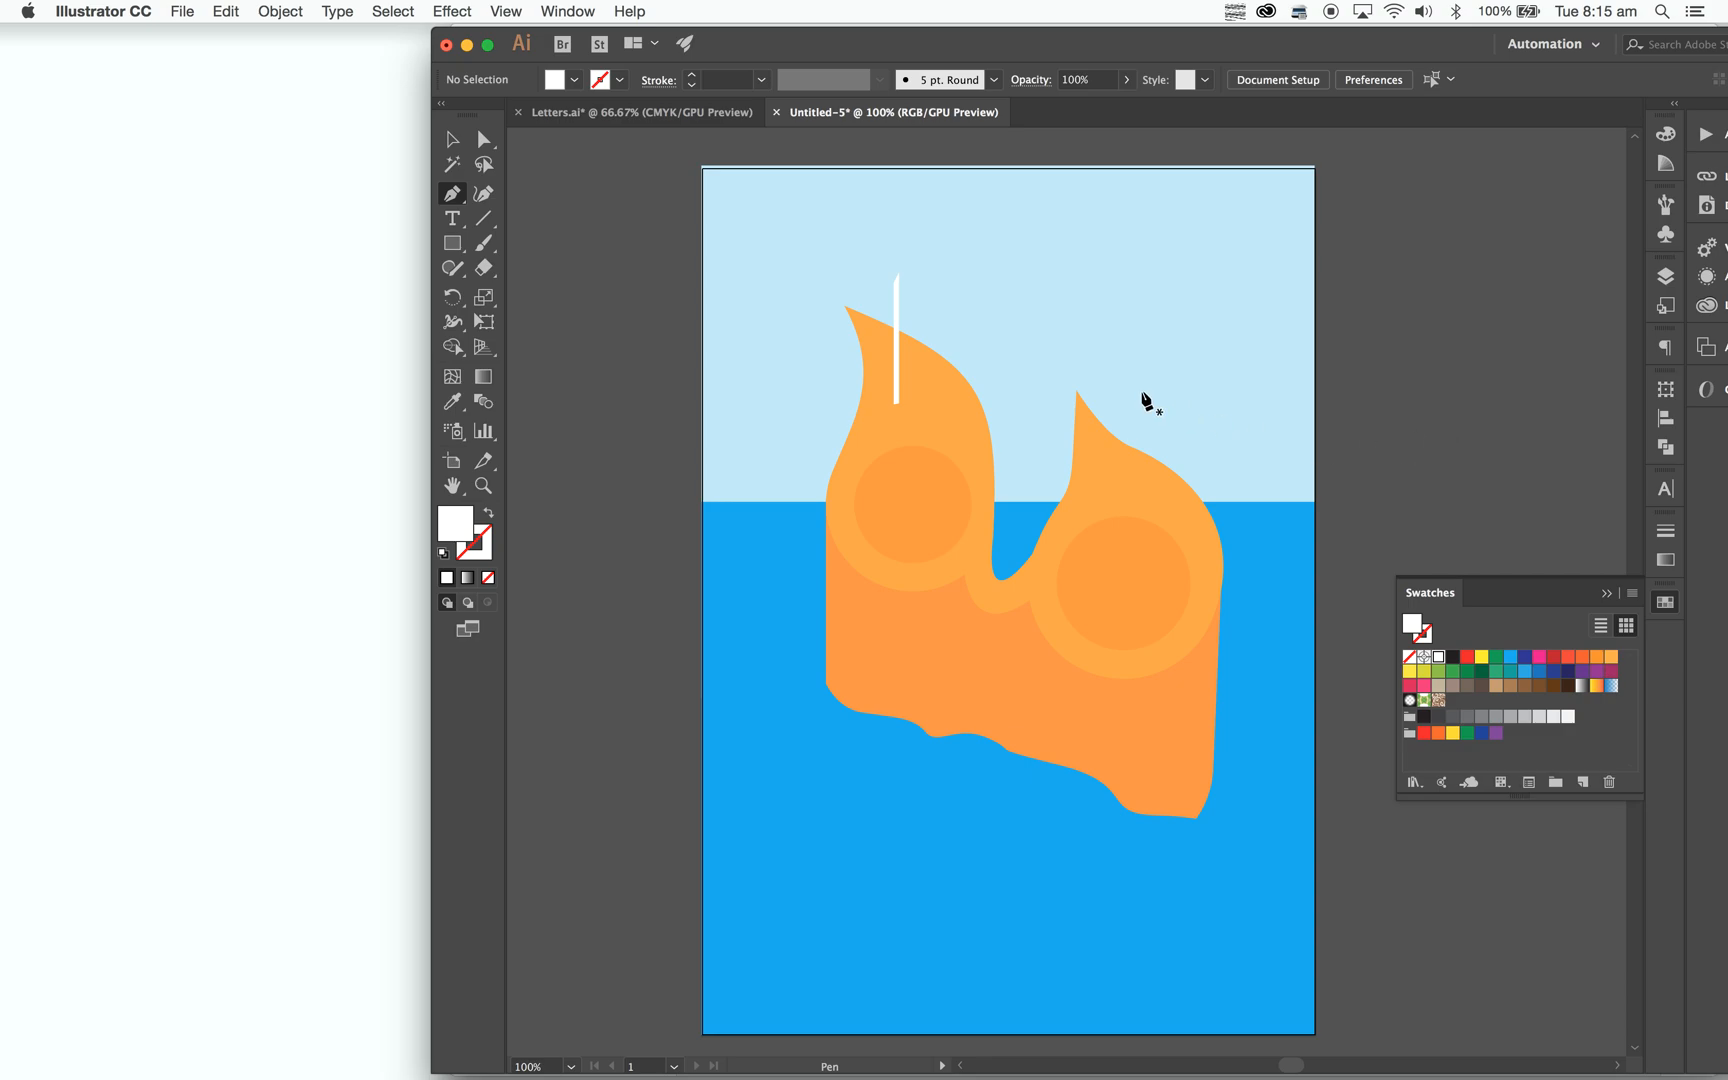
{"action": "left_click", "coordinate": [890, 373]}
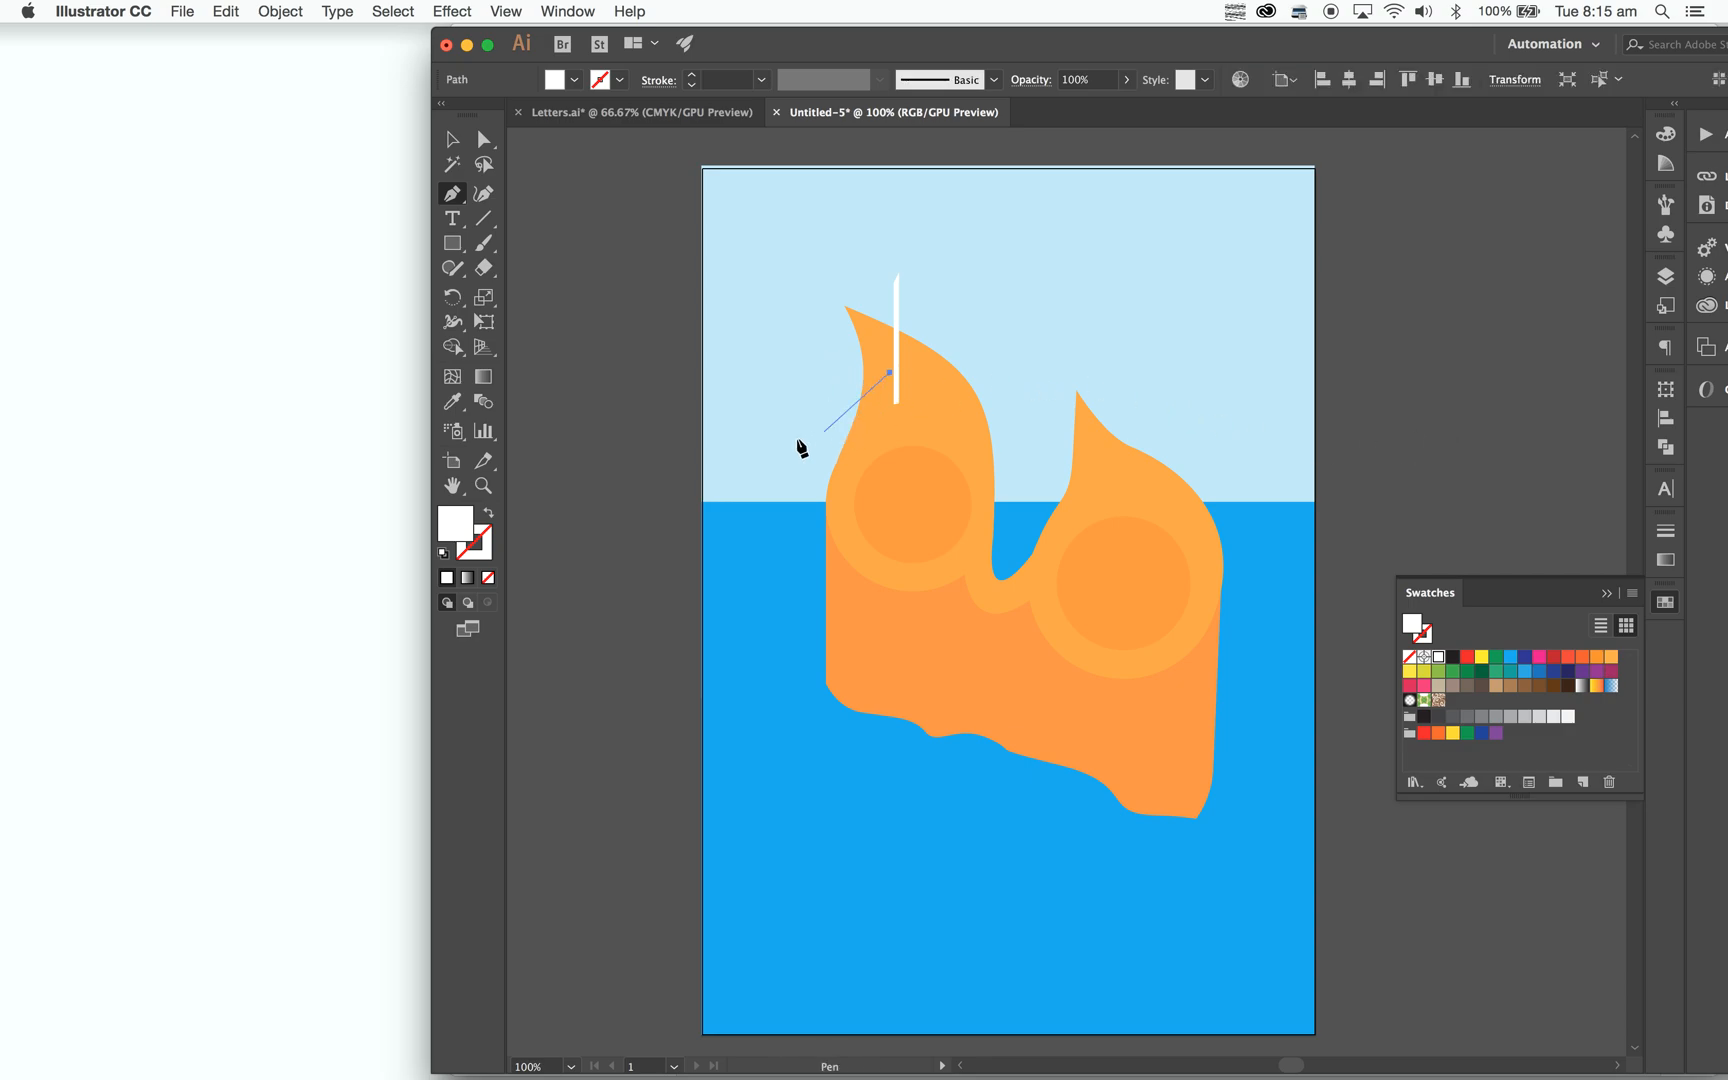
{"action": "left_click_drag", "start_coordinate": [722, 410], "coordinate": [683, 401]}
{"action": "left_click", "coordinate": [753, 412]}
{"action": "left_click_drag", "start_coordinate": [894, 283], "coordinate": [899, 244]}
{"action": "left_click", "coordinate": [894, 284]}
{"action": "left_click", "coordinate": [889, 372]}
{"action": "key", "text": "v"}
{"action": "left_click", "coordinate": [1460, 658]}
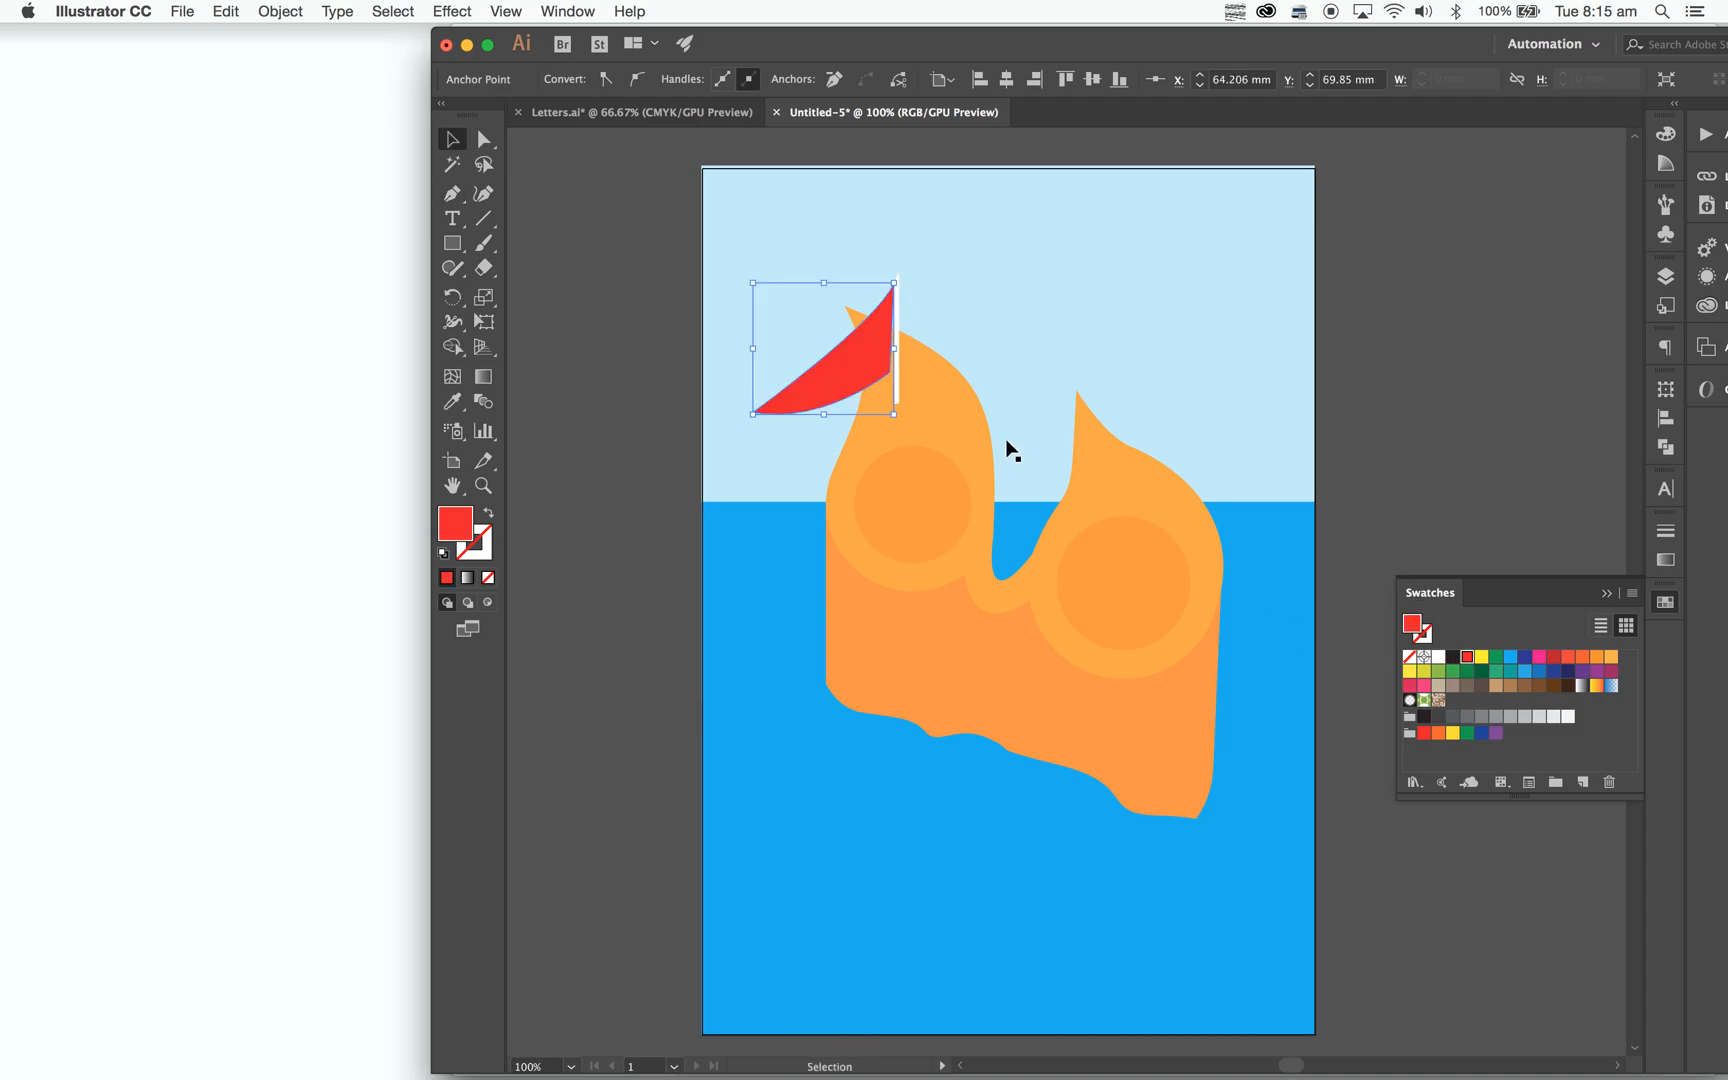
{"action": "left_click", "coordinate": [1397, 362]}
Duplicate the white mast and red sail together and place the copy on the right orange peak.
{"action": "left_click", "coordinate": [893, 385]}
{"action": "left_click", "coordinate": [845, 388], "text": "shift"}
{"action": "key", "text": "a"}
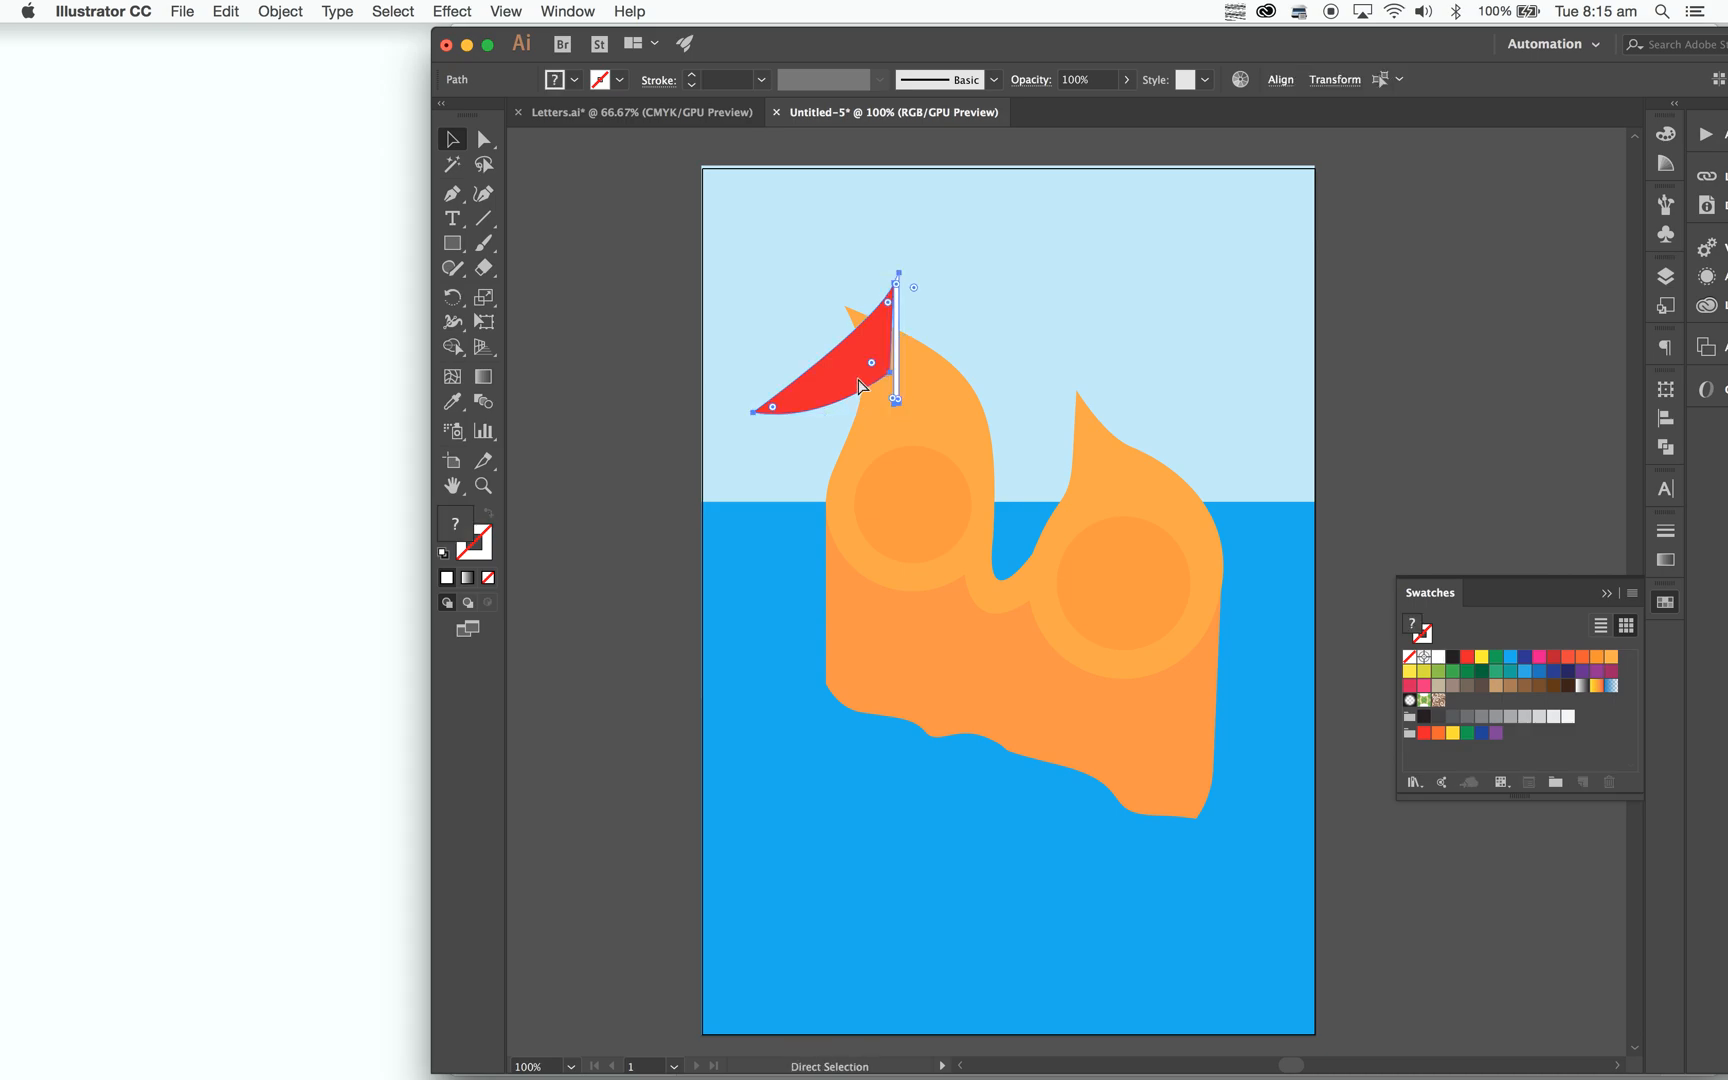
{"action": "key", "text": "super+c"}
{"action": "key", "text": "super+v"}
{"action": "key", "text": "v"}
{"action": "left_click_drag", "start_coordinate": [1098, 613], "coordinate": [1070, 433]}
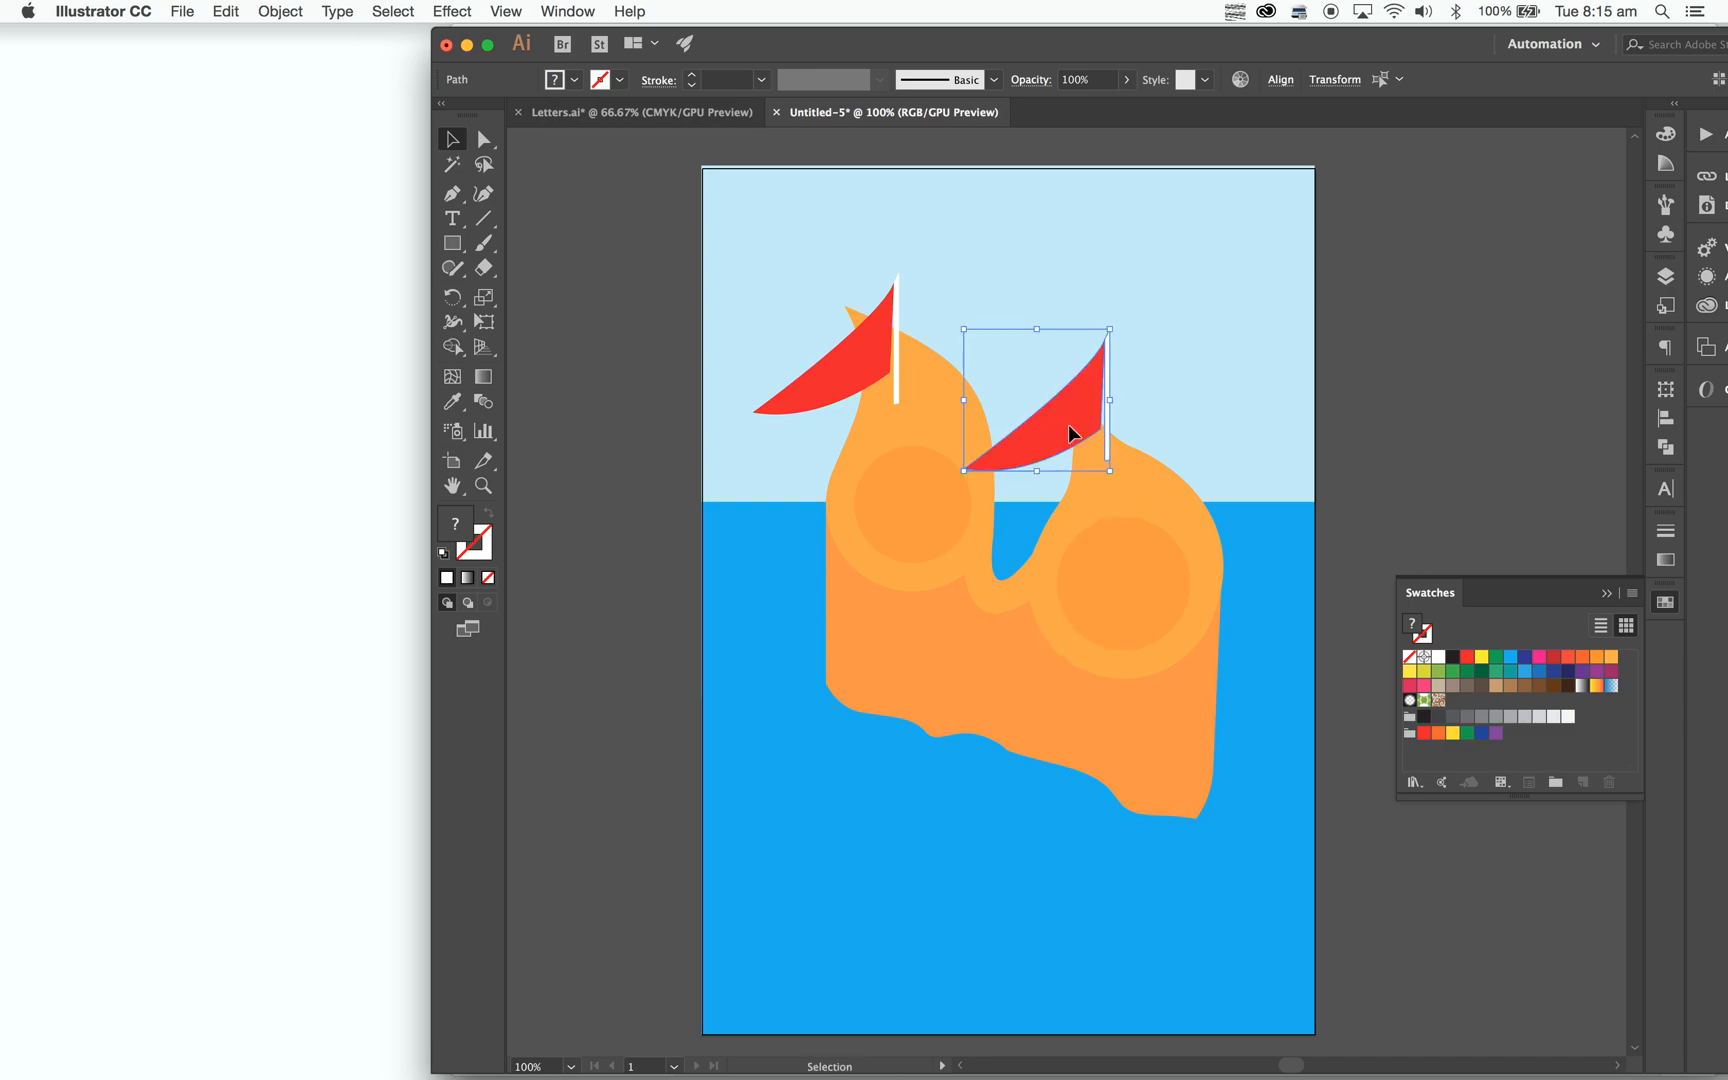
{"action": "left_click", "coordinate": [1440, 420]}
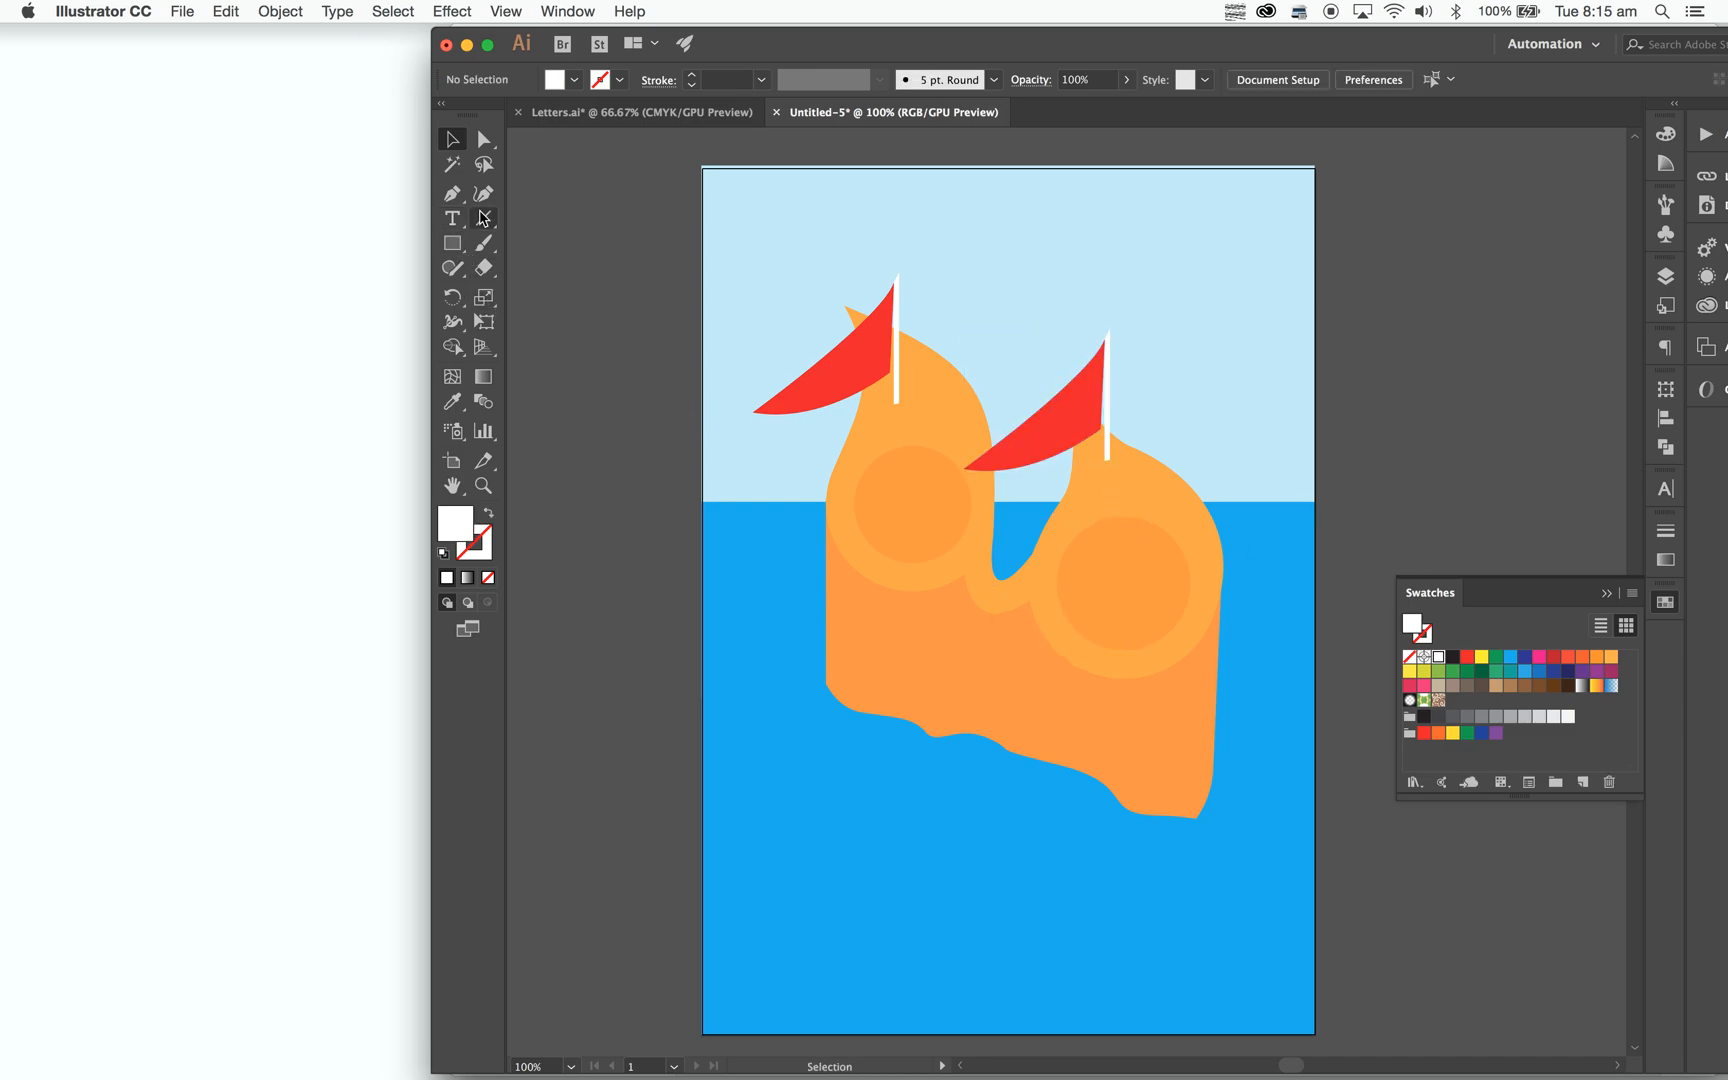
Draw a thin white tapering spike with the Pen tool, pointing outward and down from the boat's right edge.
{"action": "key", "text": "p"}
{"action": "left_click", "coordinate": [1200, 636]}
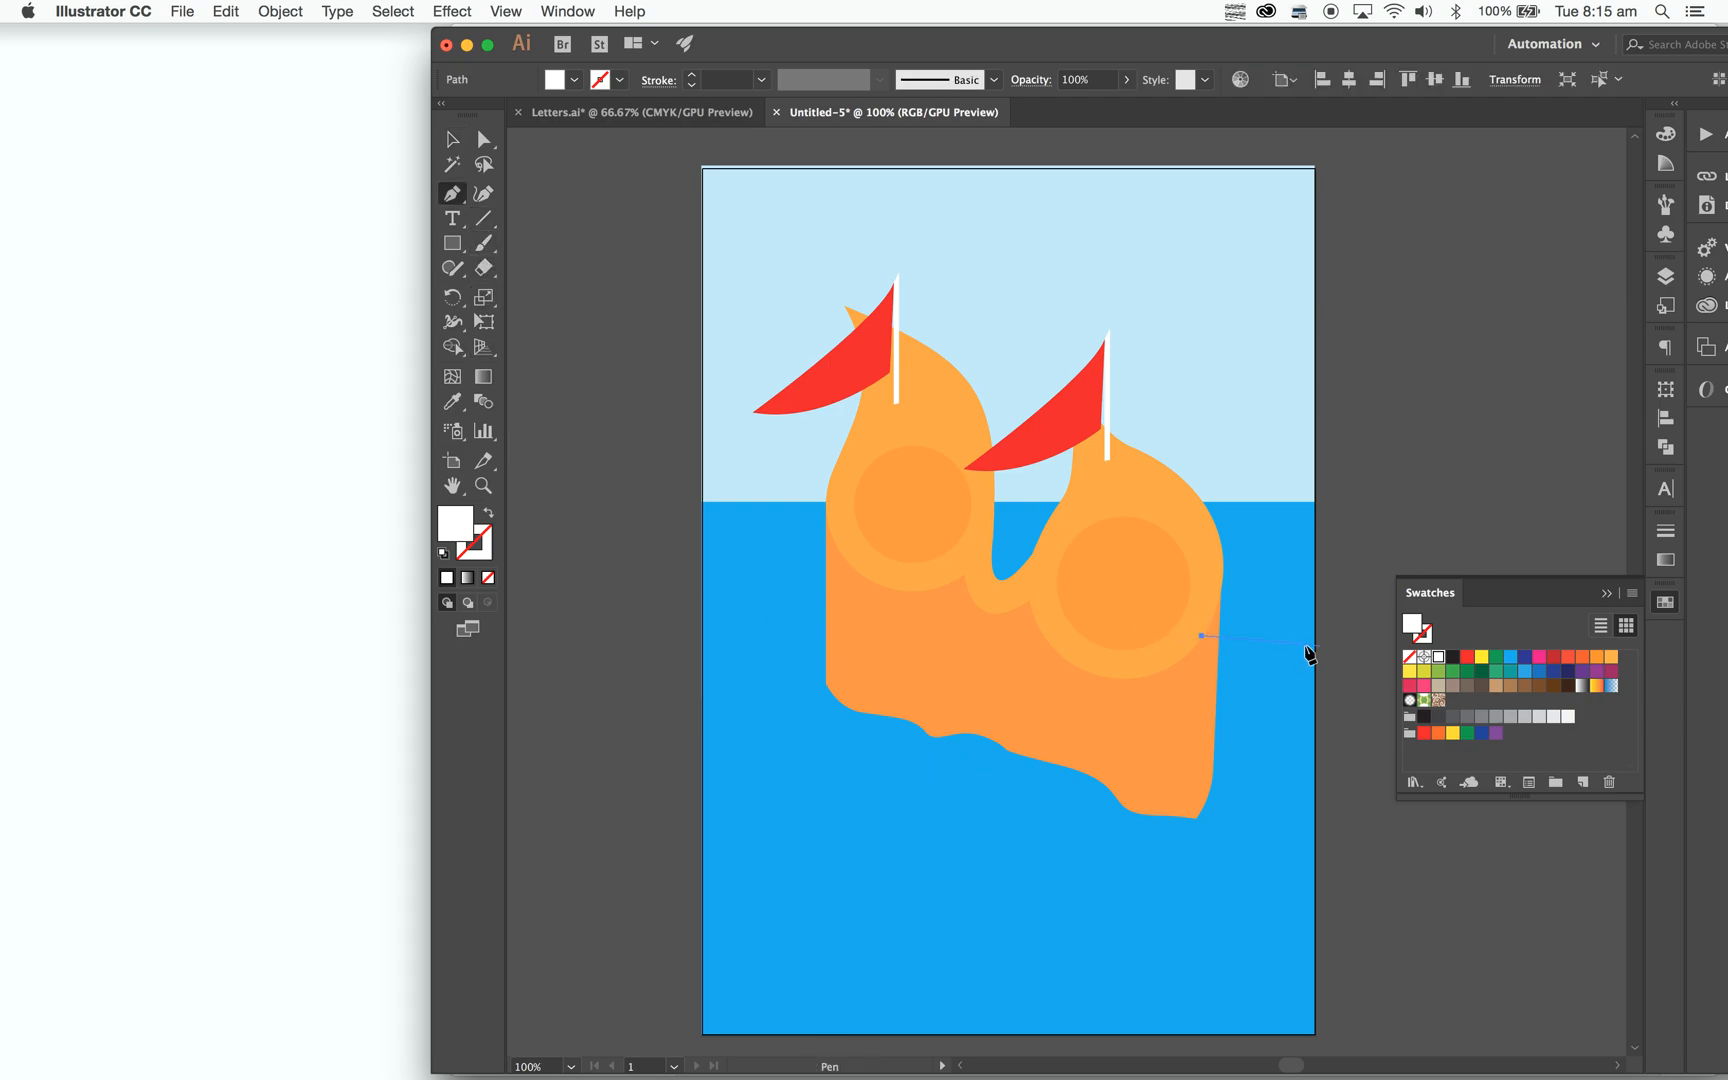
{"action": "left_click", "coordinate": [1292, 682]}
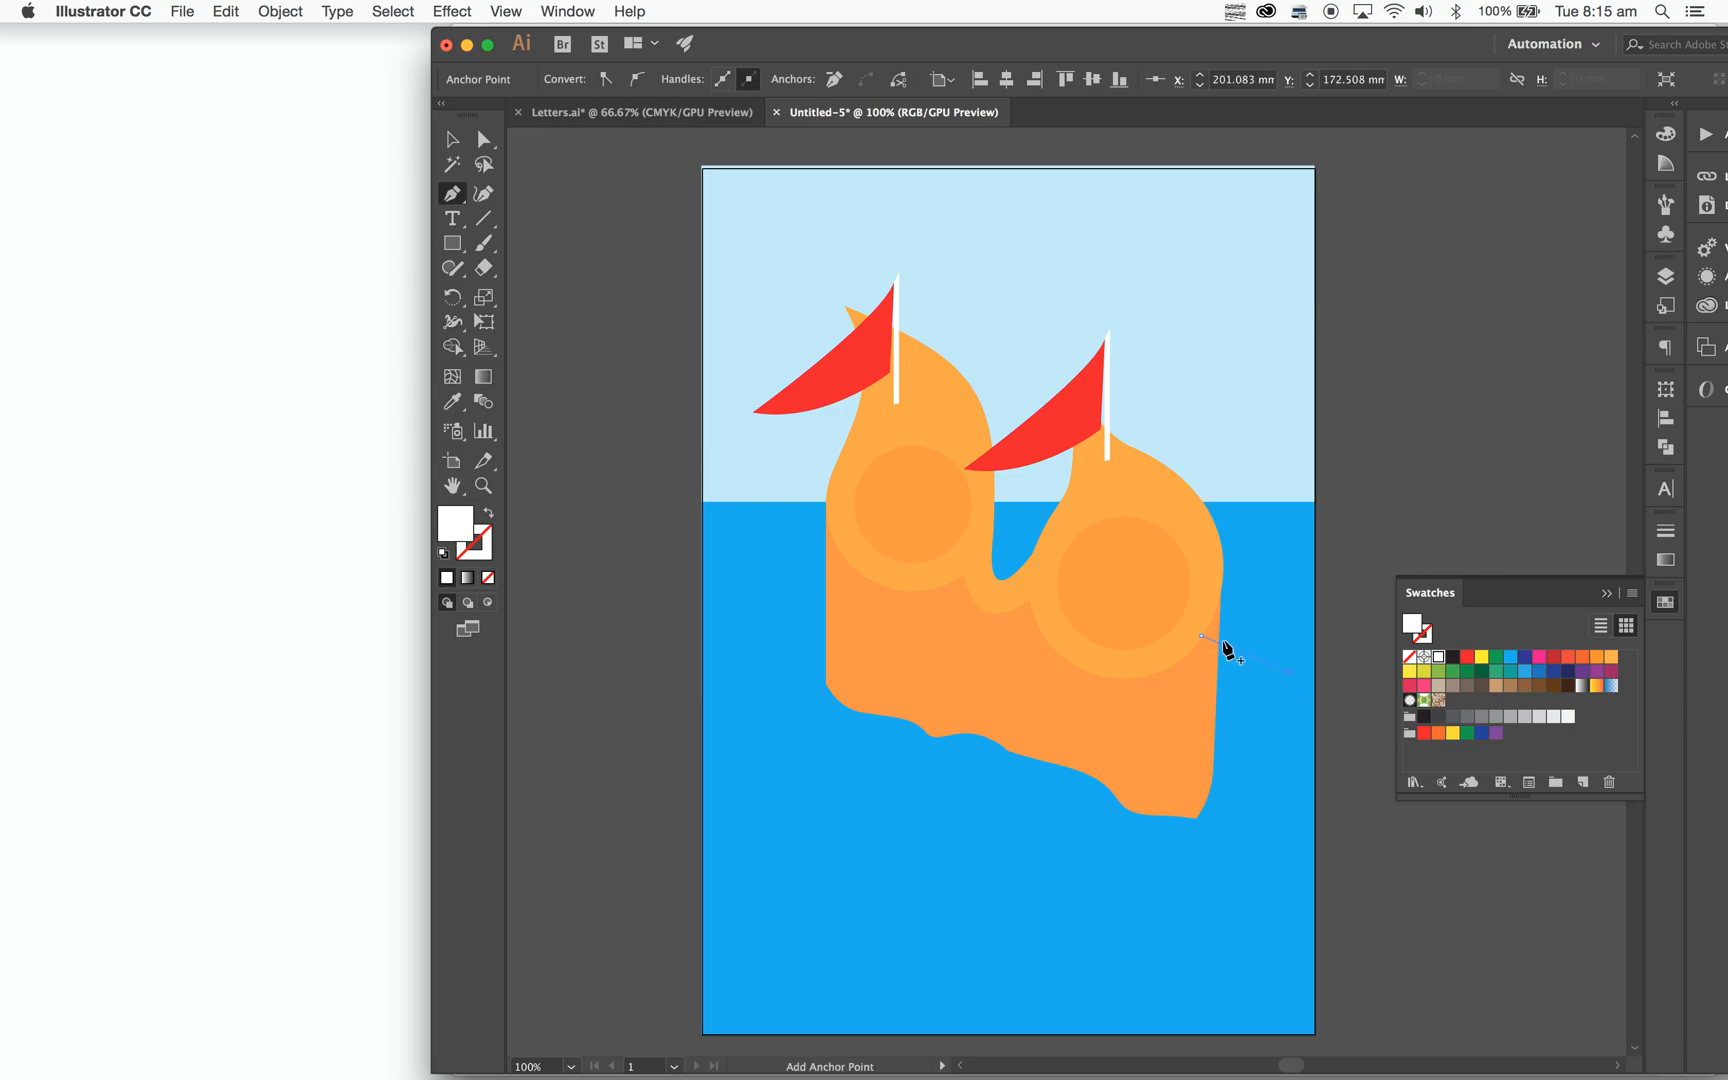
{"action": "left_click", "coordinate": [1207, 631]}
{"action": "key", "text": "v"}
{"action": "left_click", "coordinate": [1386, 805]}
Draw a narrow upright white rudder shape with the Pen tool against the boat's left edge.
{"action": "key", "text": "p"}
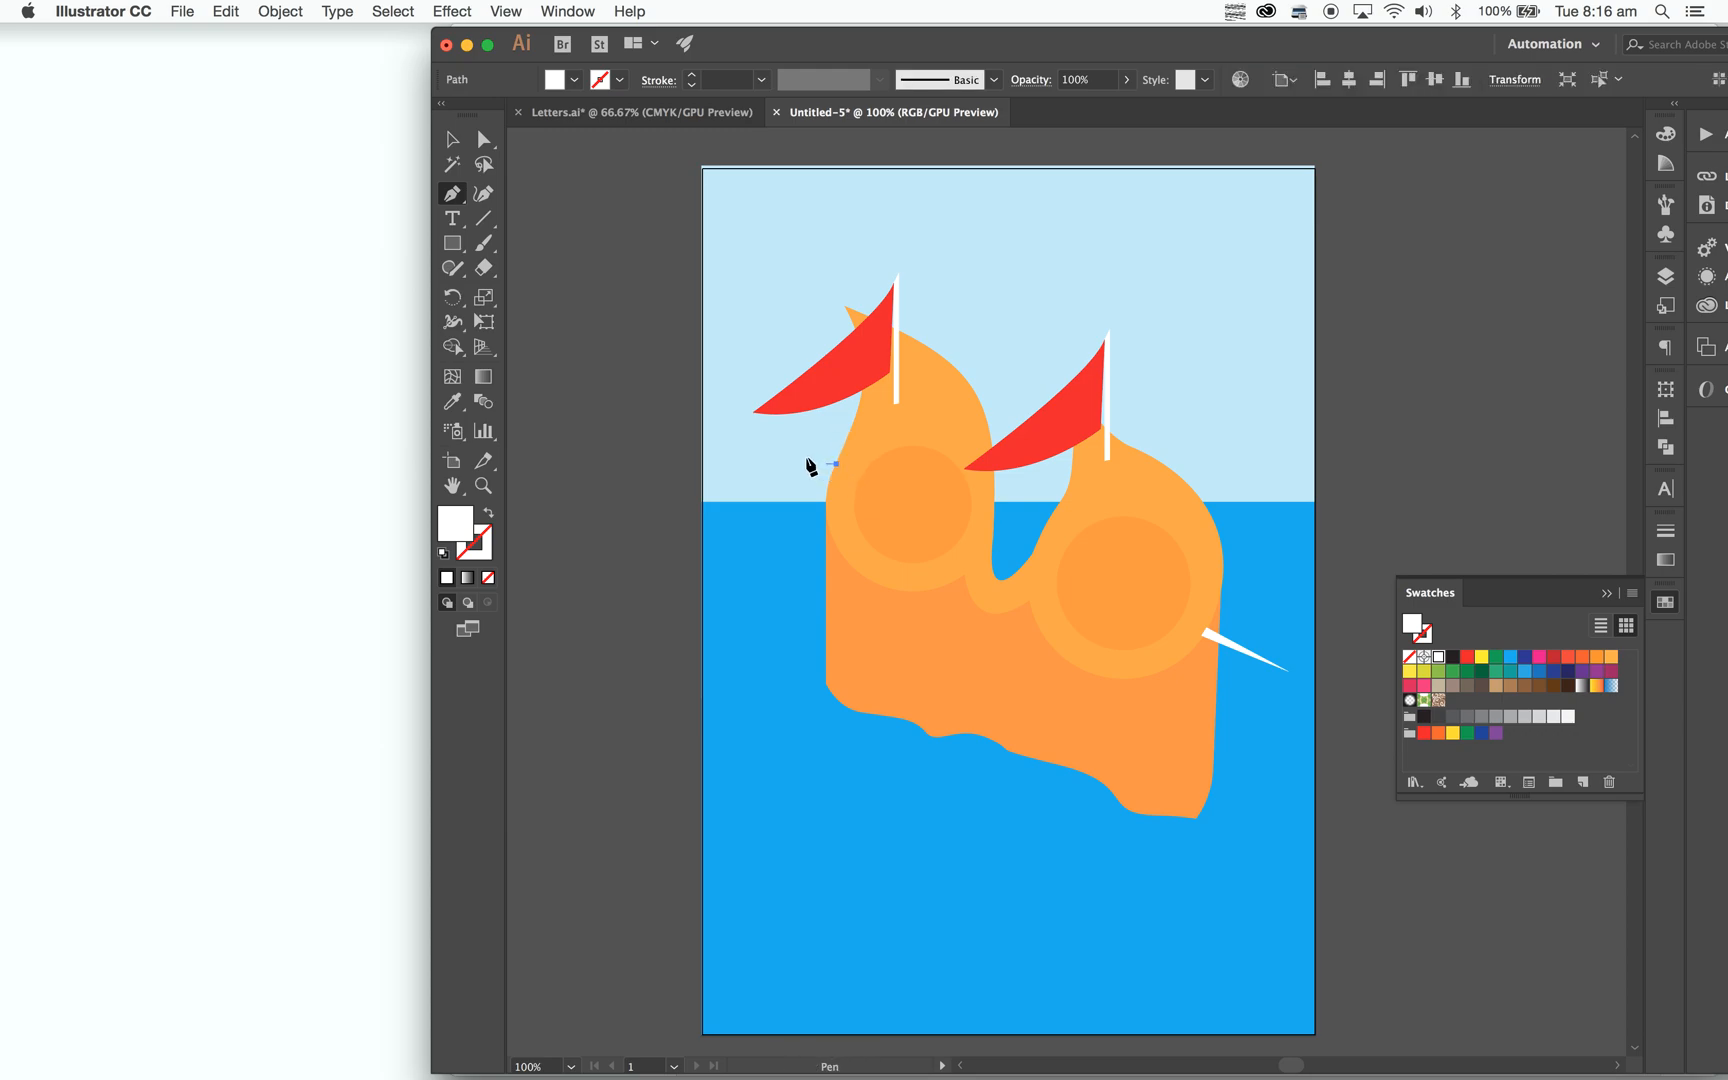
{"action": "left_click", "coordinate": [799, 448]}
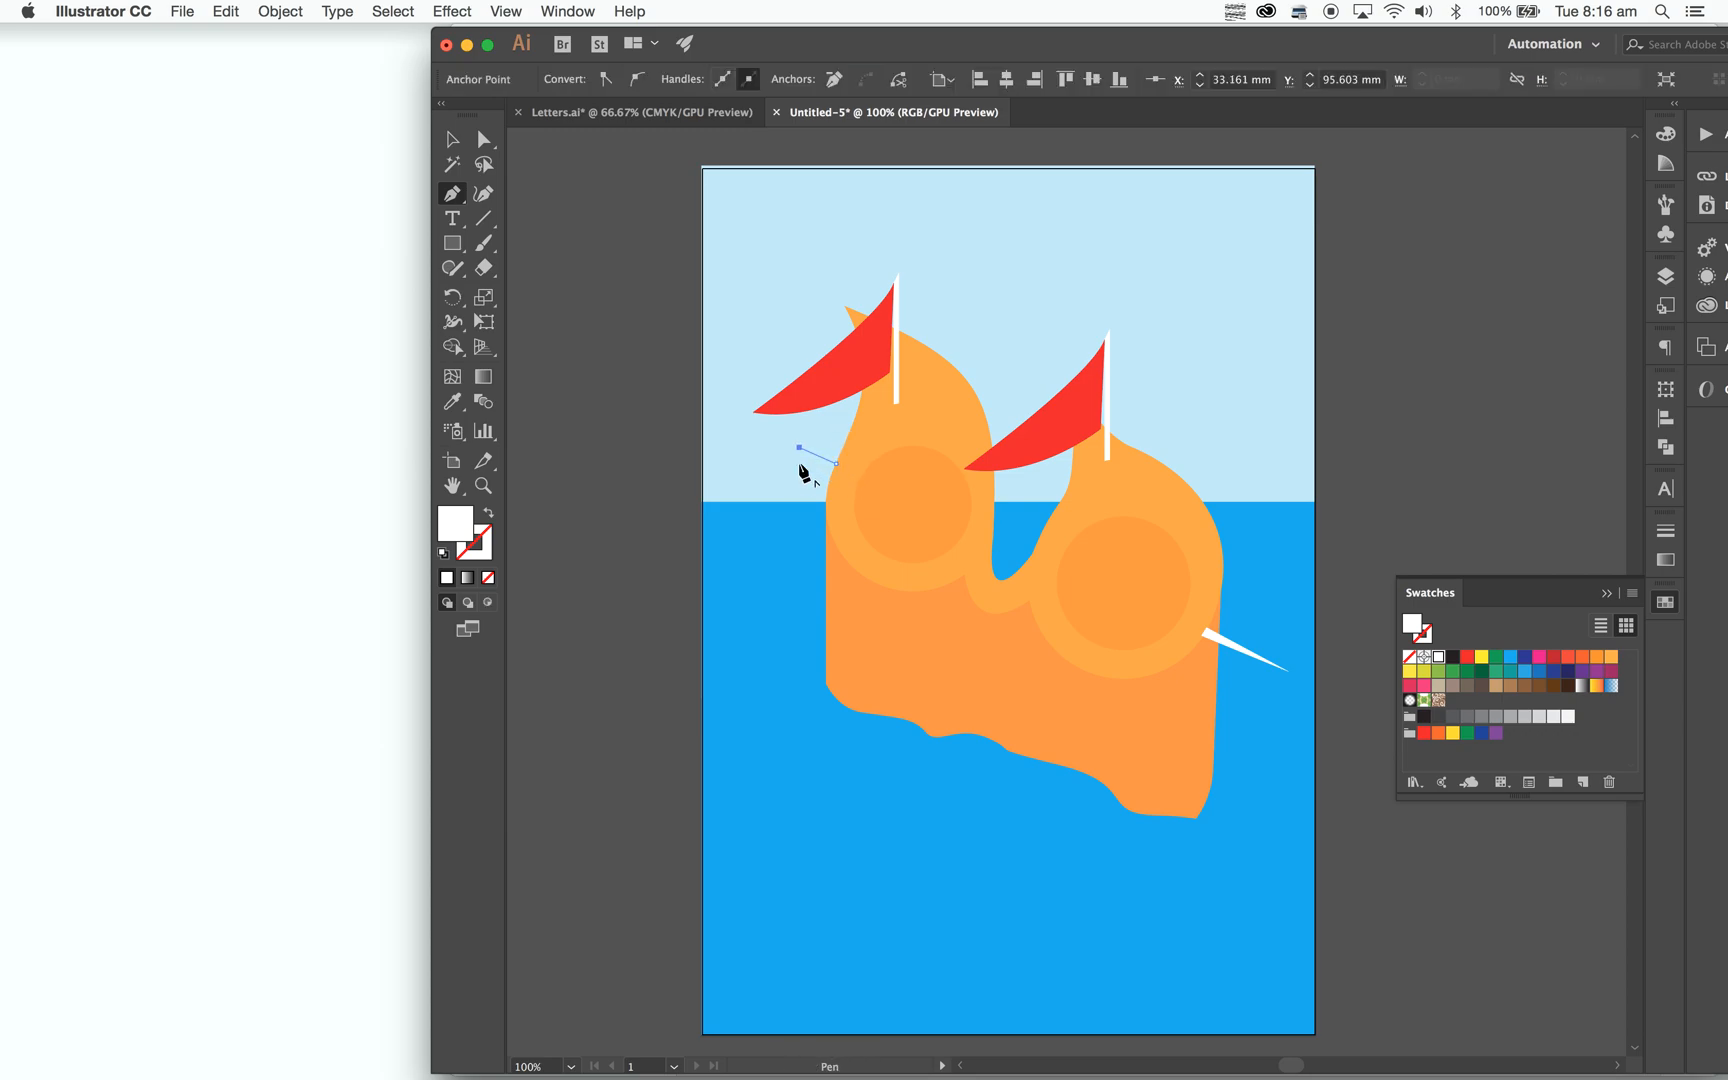
{"action": "left_click", "coordinate": [800, 605]}
{"action": "key", "text": "super+shift+a"}
{"action": "left_click", "coordinate": [825, 620]}
{"action": "left_click", "coordinate": [823, 513]}
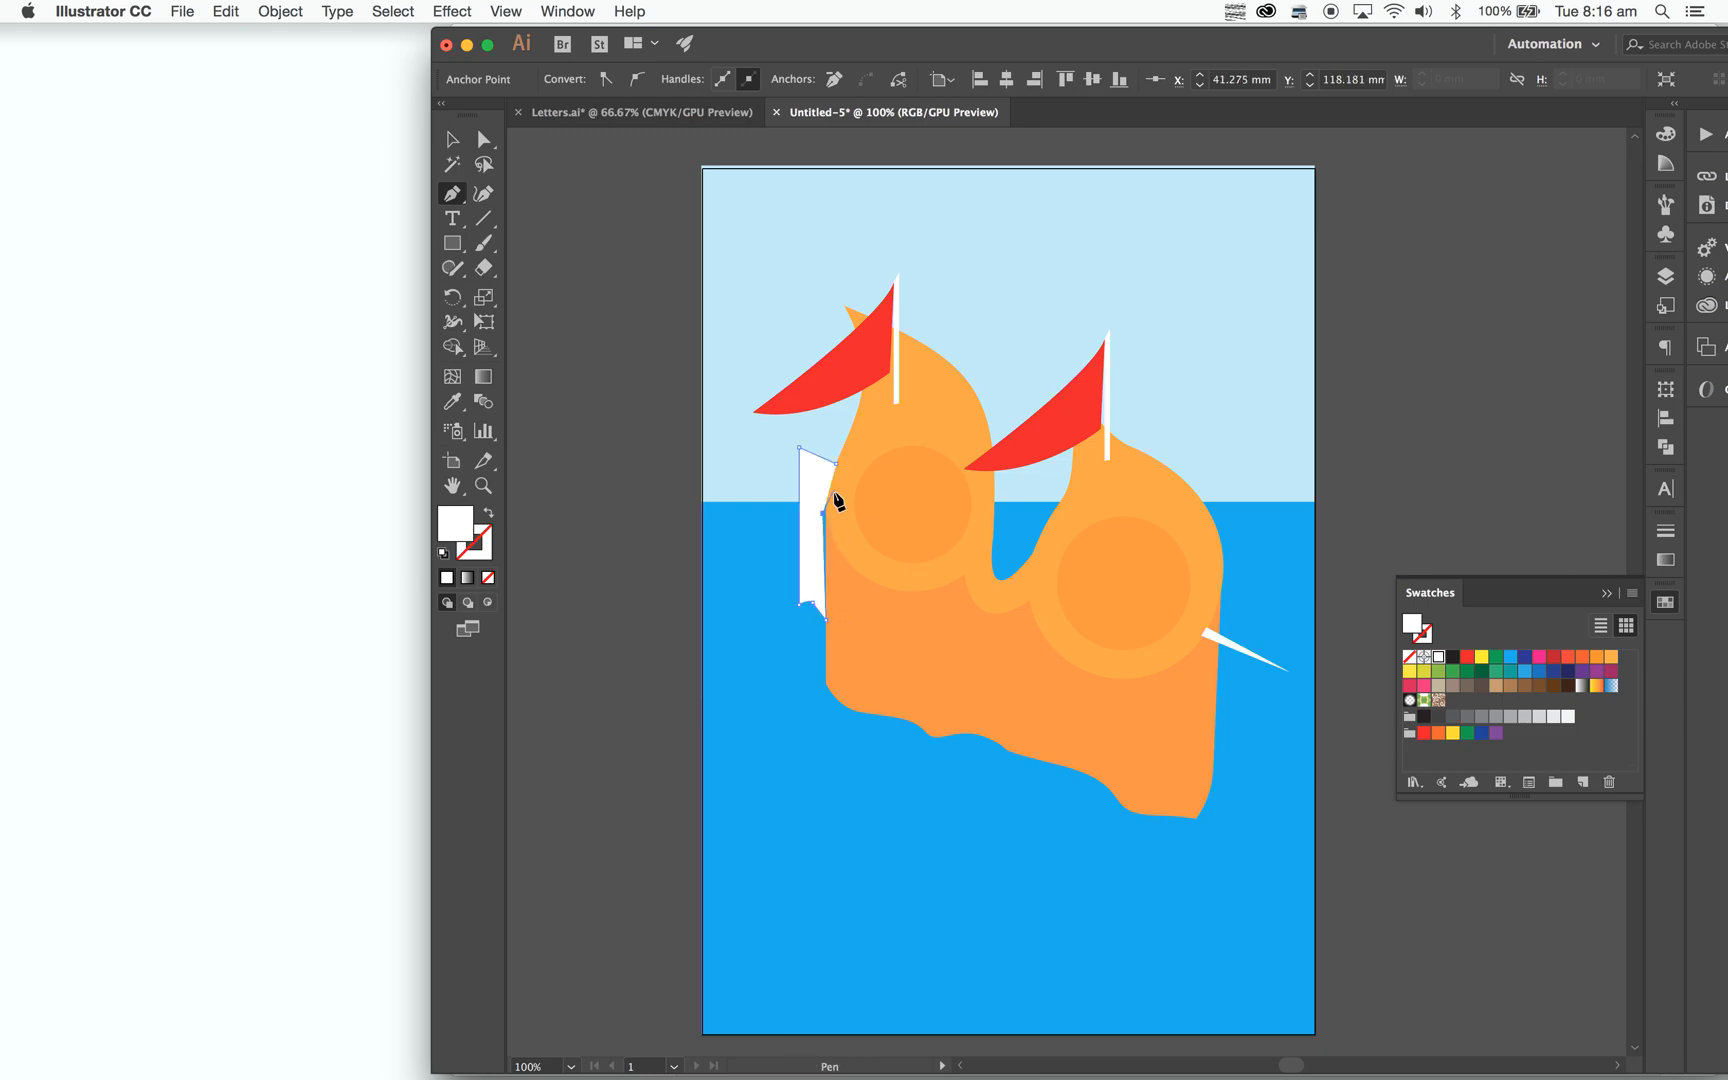
{"action": "left_click", "coordinate": [826, 486]}
{"action": "left_click", "coordinate": [836, 463]}
{"action": "key", "text": "v"}
{"action": "left_click", "coordinate": [1285, 462]}
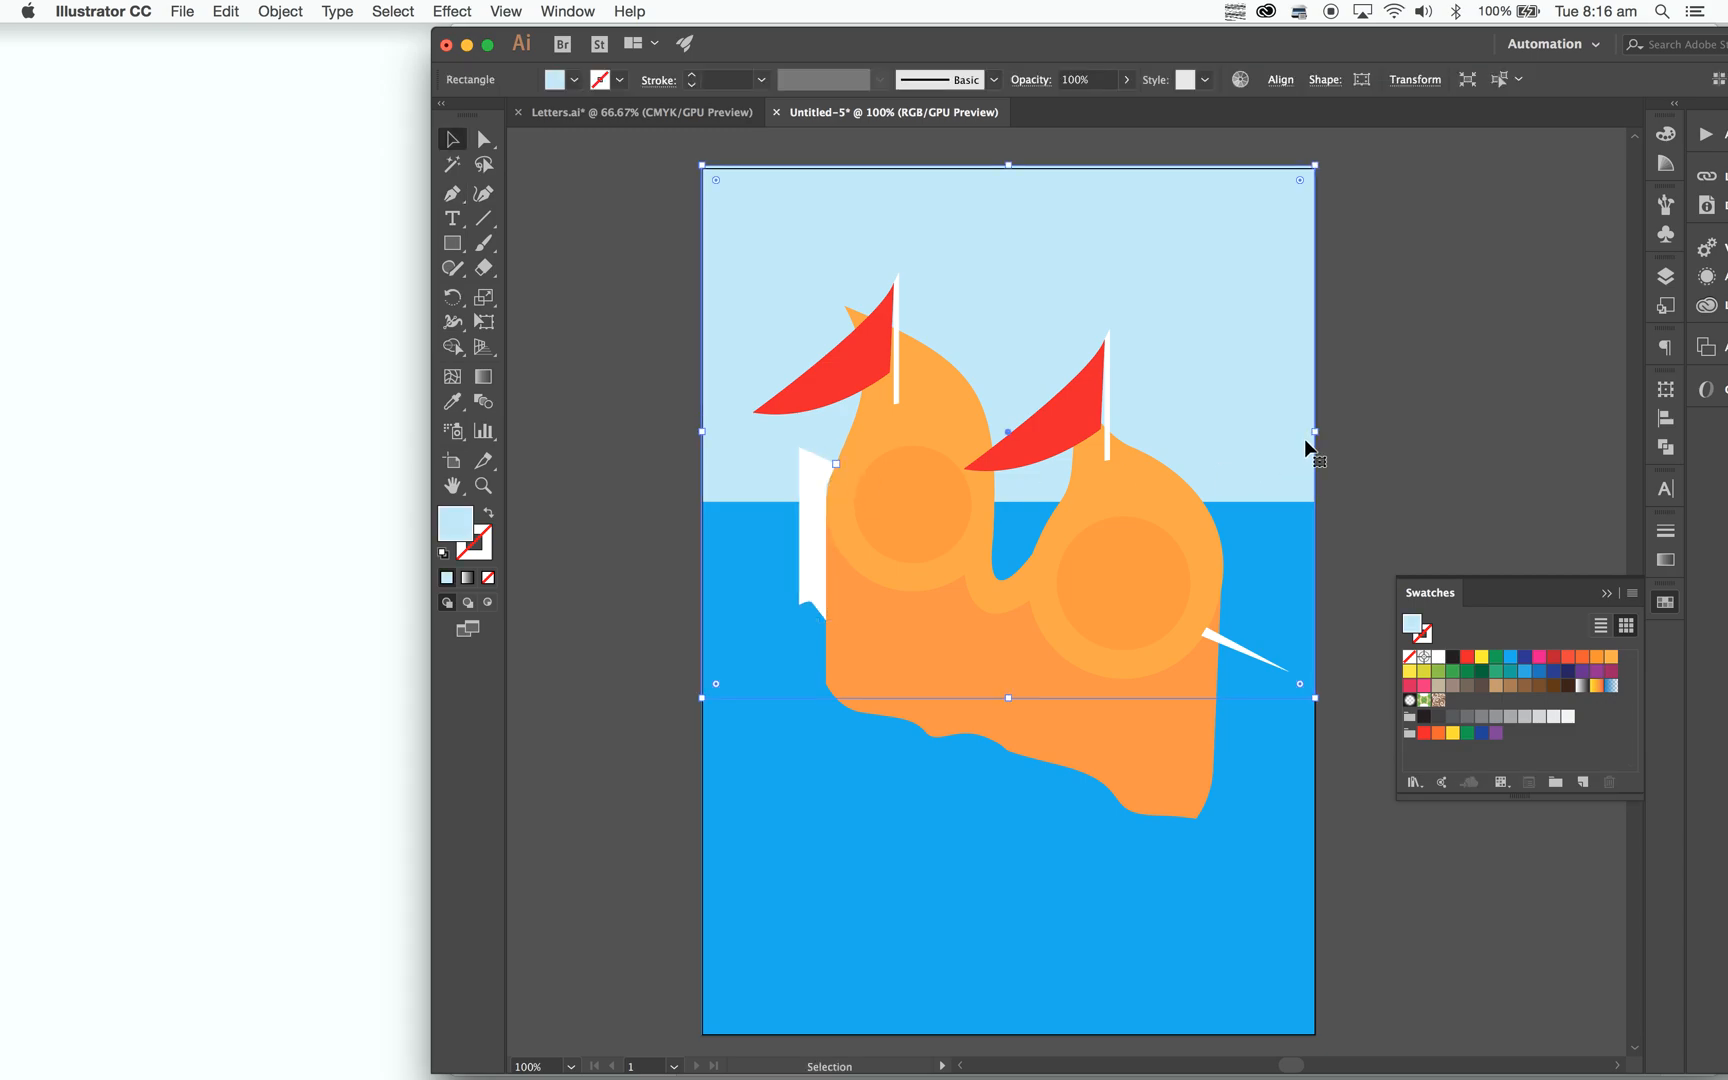
{"action": "left_click", "coordinate": [1453, 493]}
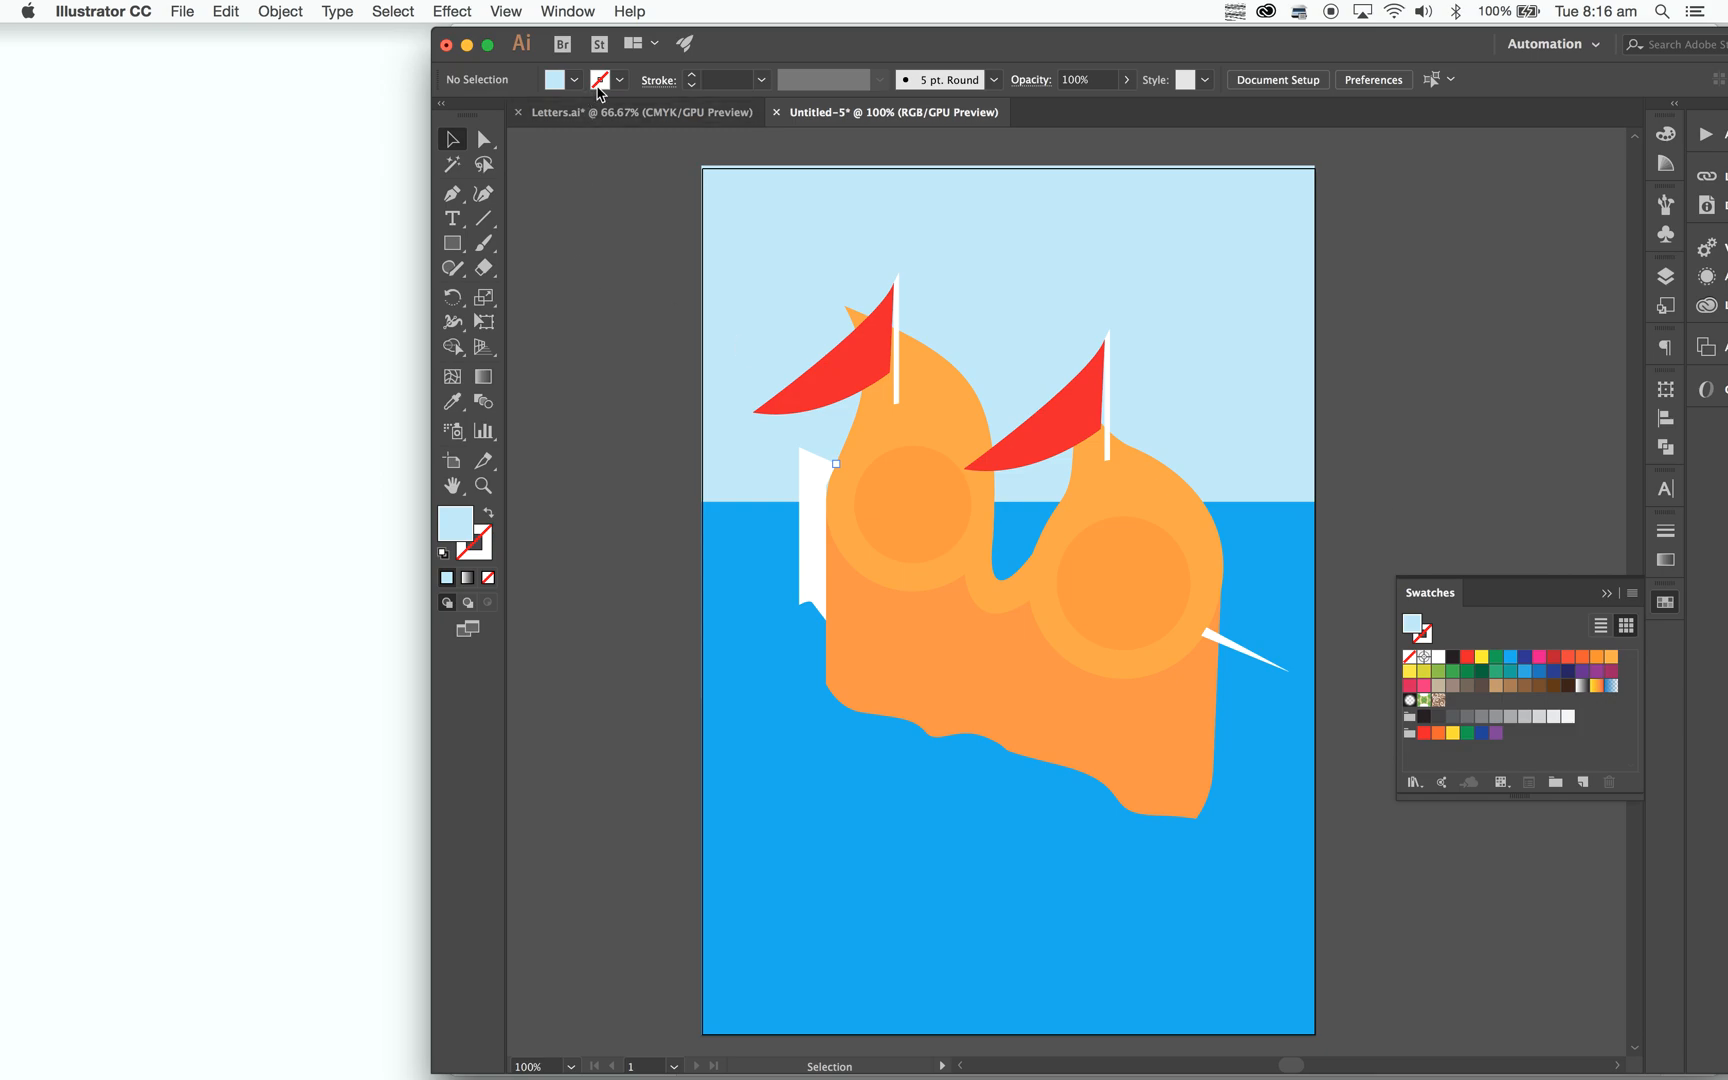
Copy the "goldie type" wordmark from Letters.ai into the poster's lower water area and fill it white.
{"action": "left_click", "coordinate": [663, 115]}
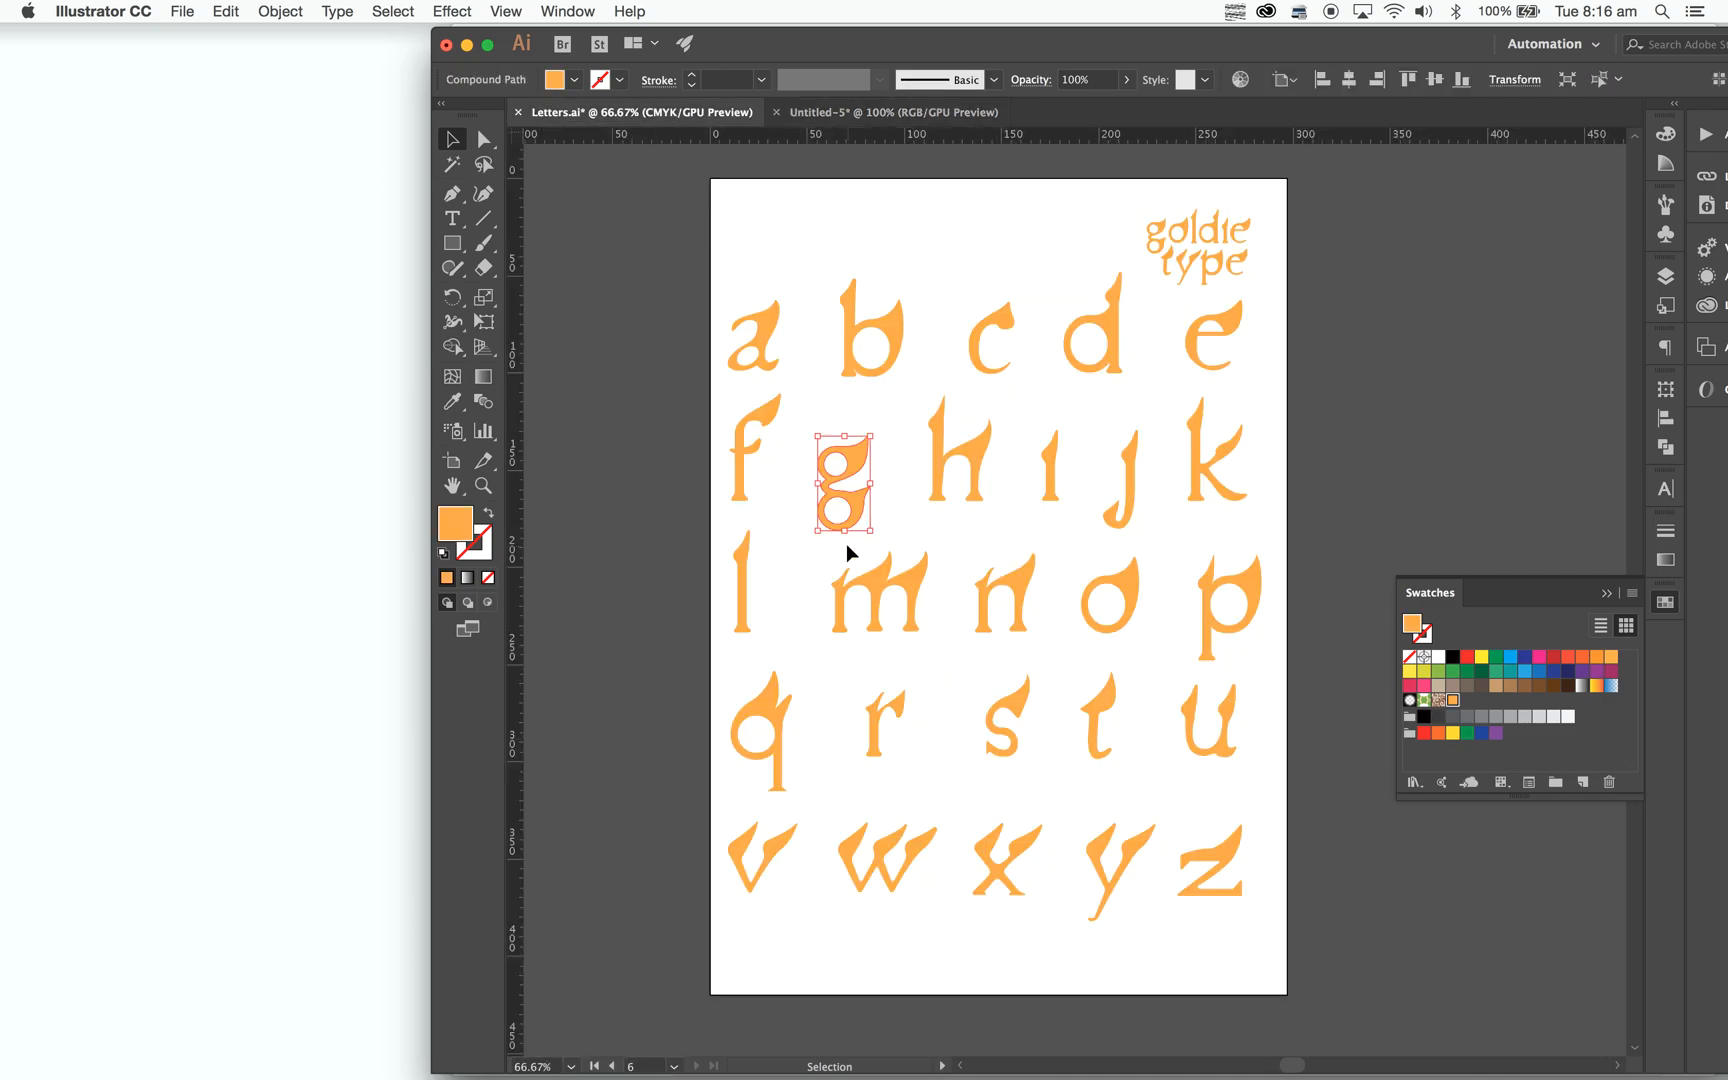
{"action": "left_click", "coordinate": [1218, 263]}
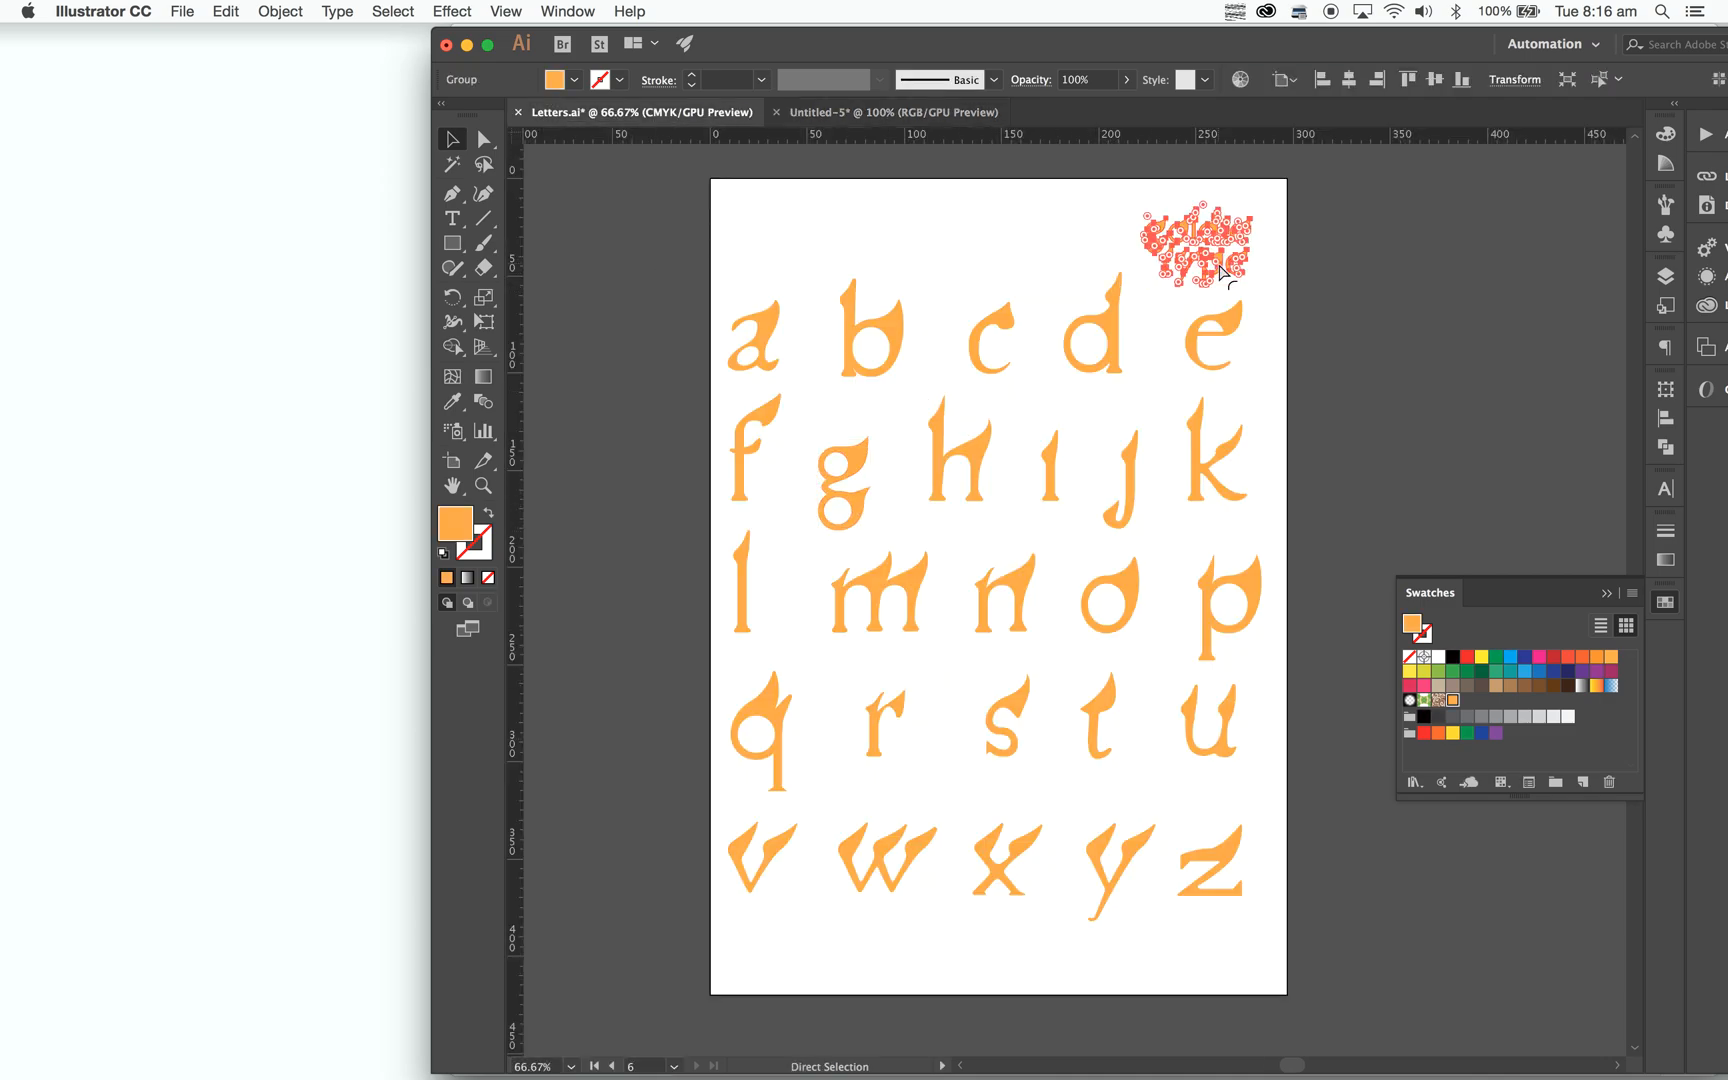
{"action": "left_click", "coordinate": [841, 110]}
{"action": "key", "text": "super+v"}
{"action": "left_click_drag", "start_coordinate": [1127, 595], "coordinate": [1075, 957]}
{"action": "left_click", "coordinate": [1438, 671]}
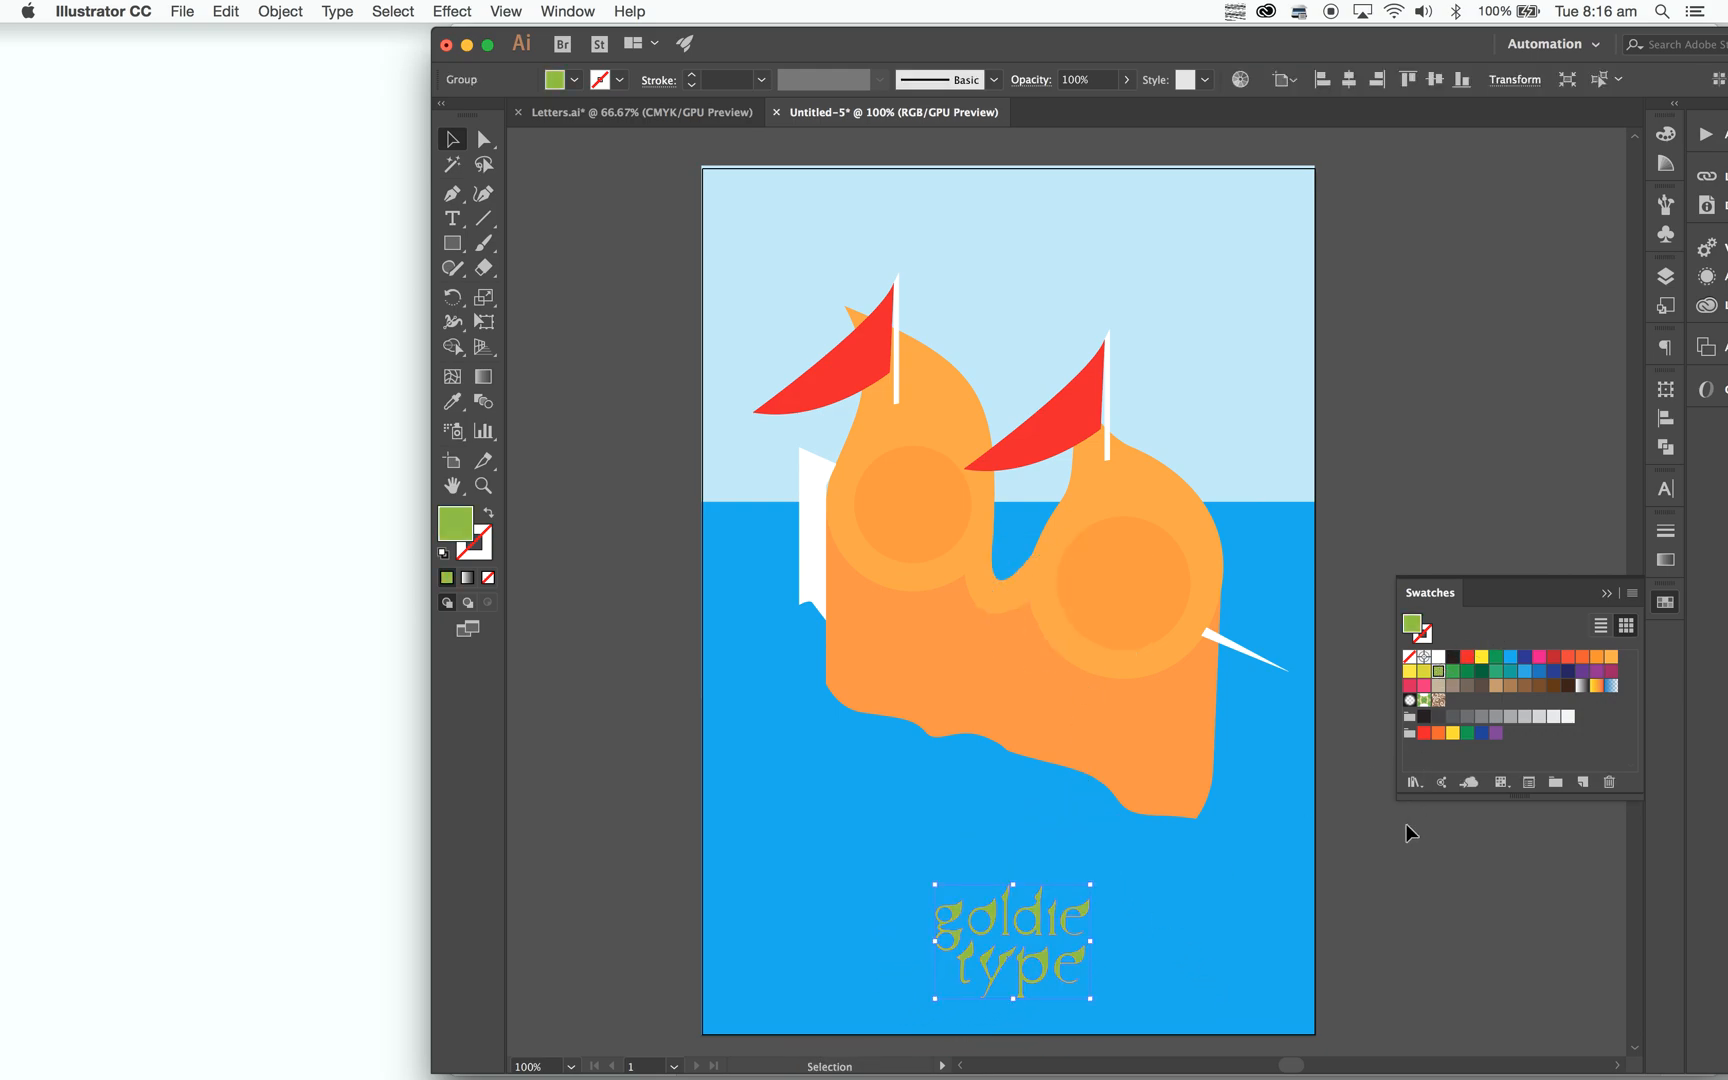
{"action": "left_click", "coordinate": [1439, 658]}
{"action": "left_click", "coordinate": [1422, 995]}
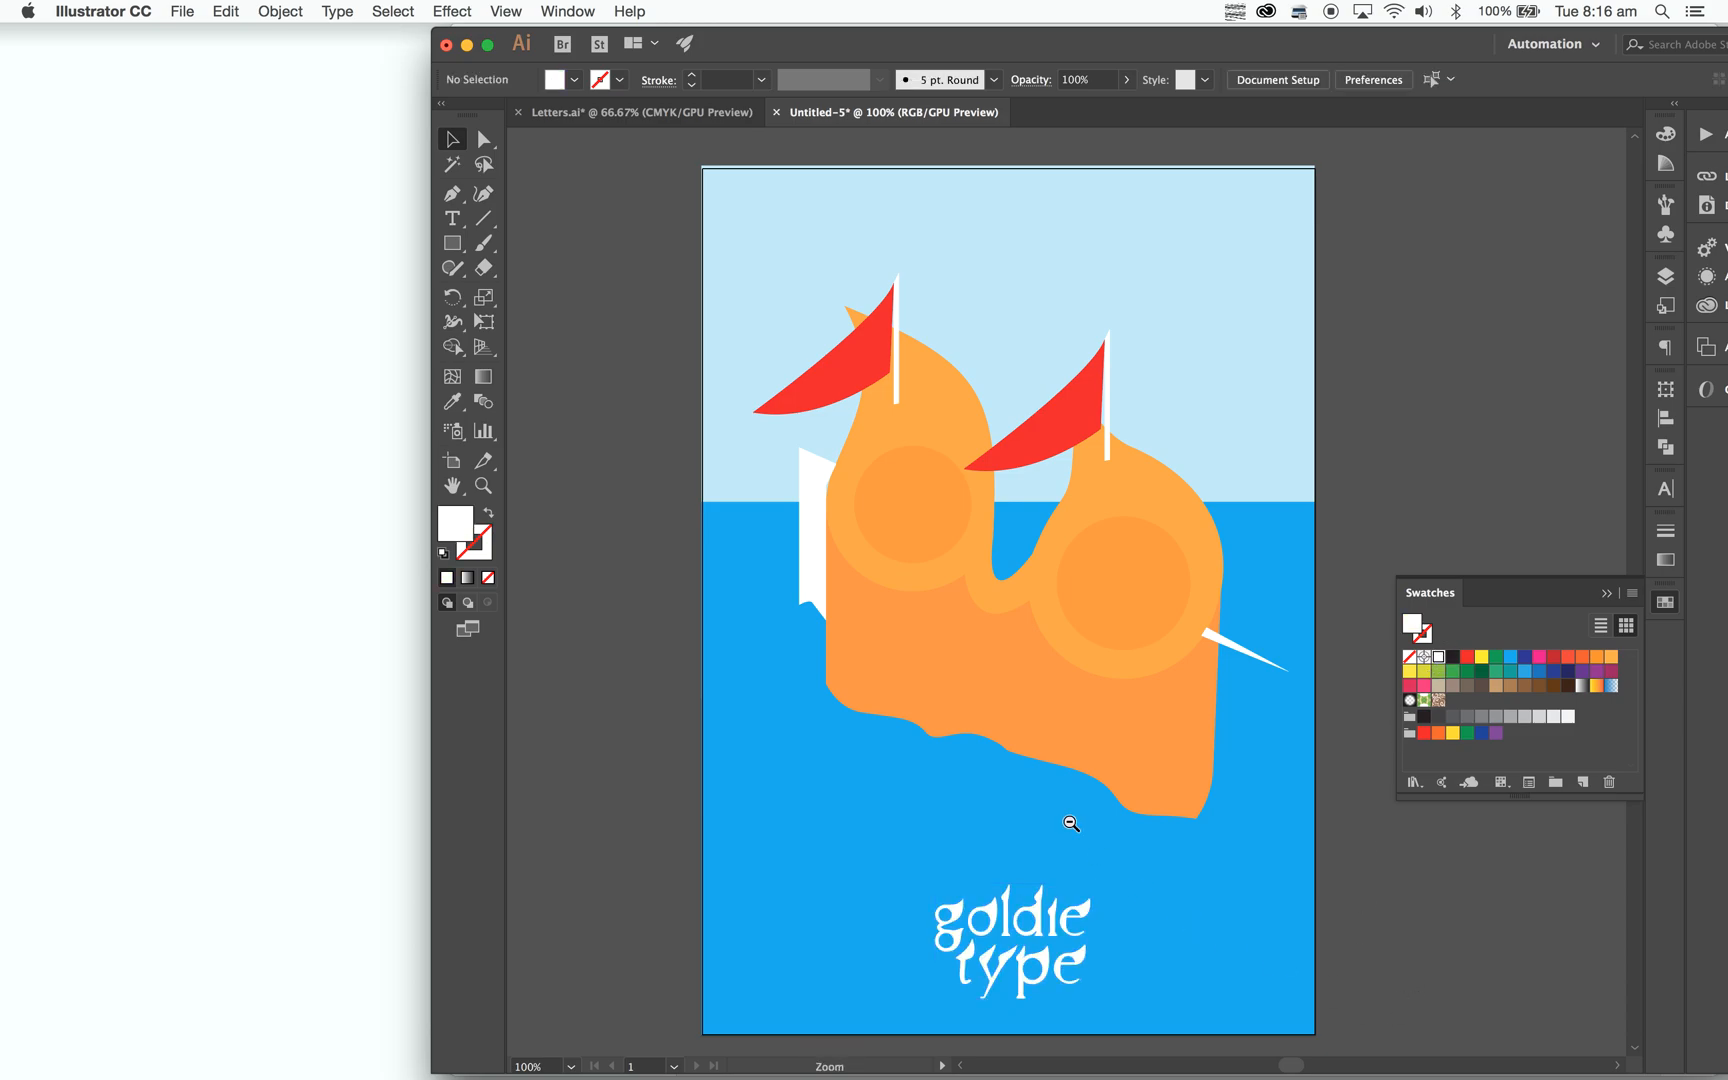
Switch to Google Chrome and search Google Images for "boat sail".
{"action": "key", "text": "super+minus"}
{"action": "left_click_drag", "start_coordinate": [1117, 630], "coordinate": [1085, 763]}
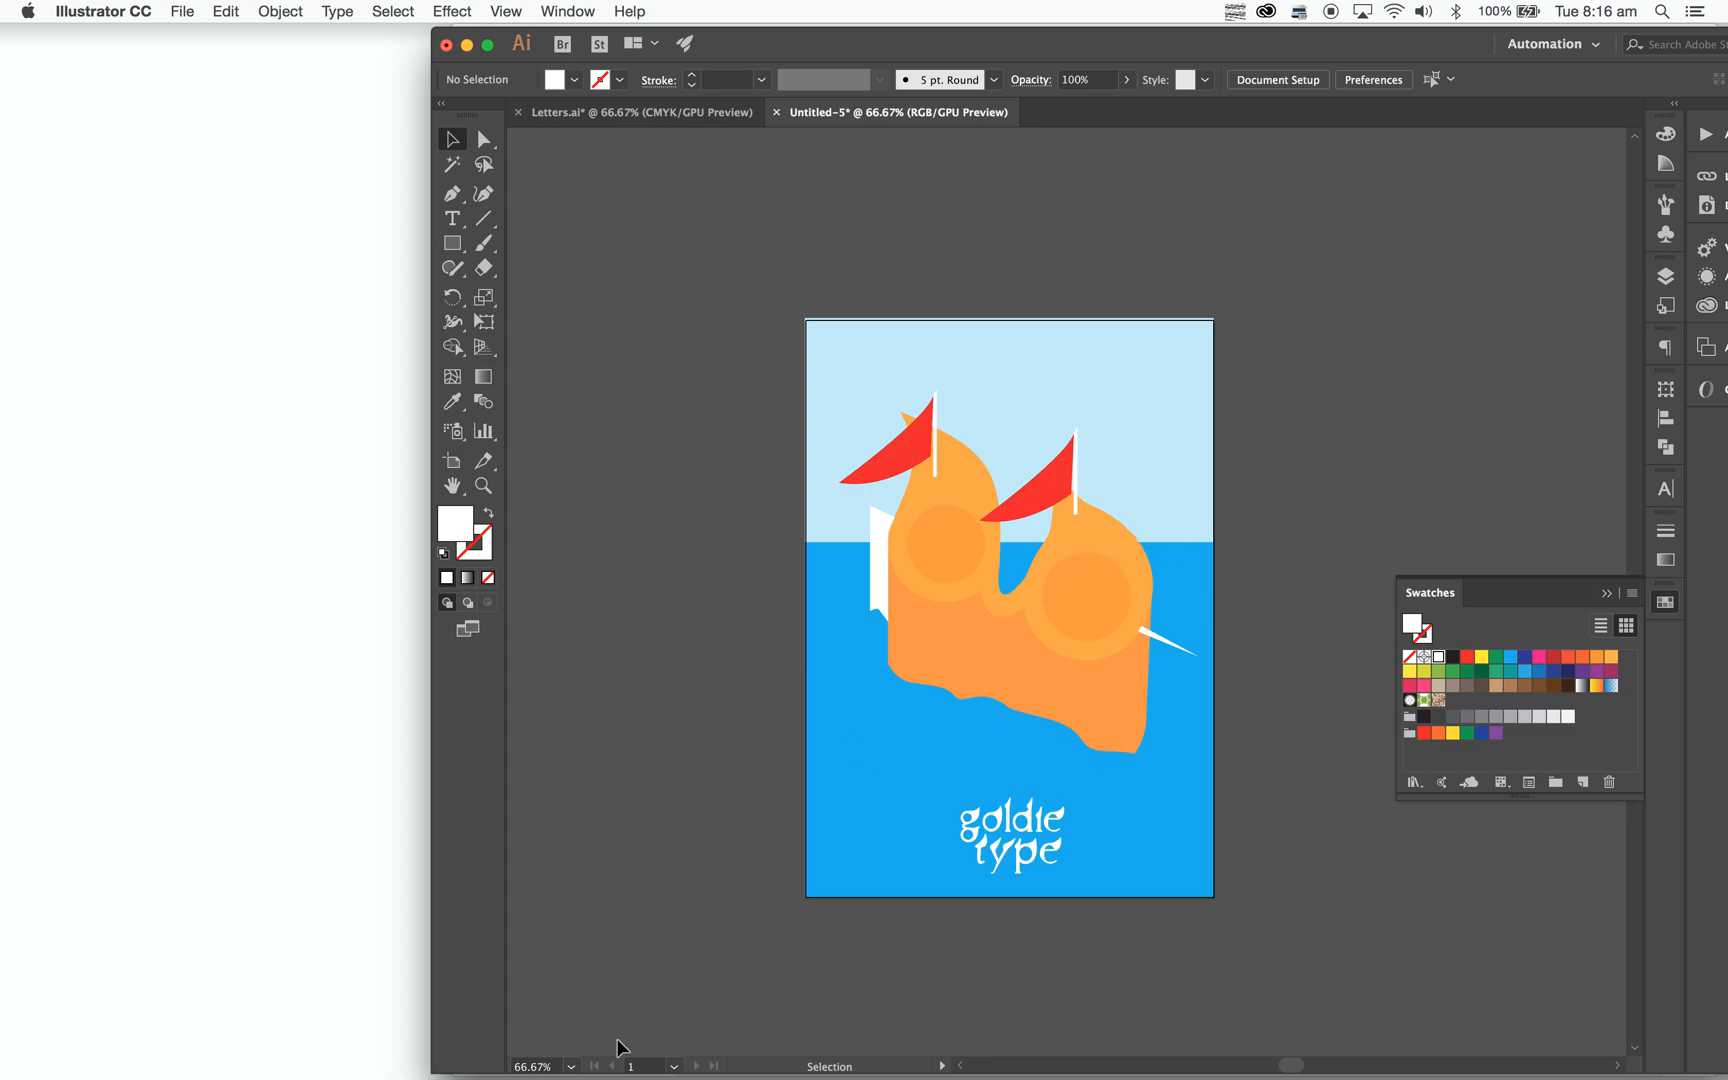
{"action": "mouse_move", "coordinate": [566, 1072]}
{"action": "left_click", "coordinate": [521, 1052]}
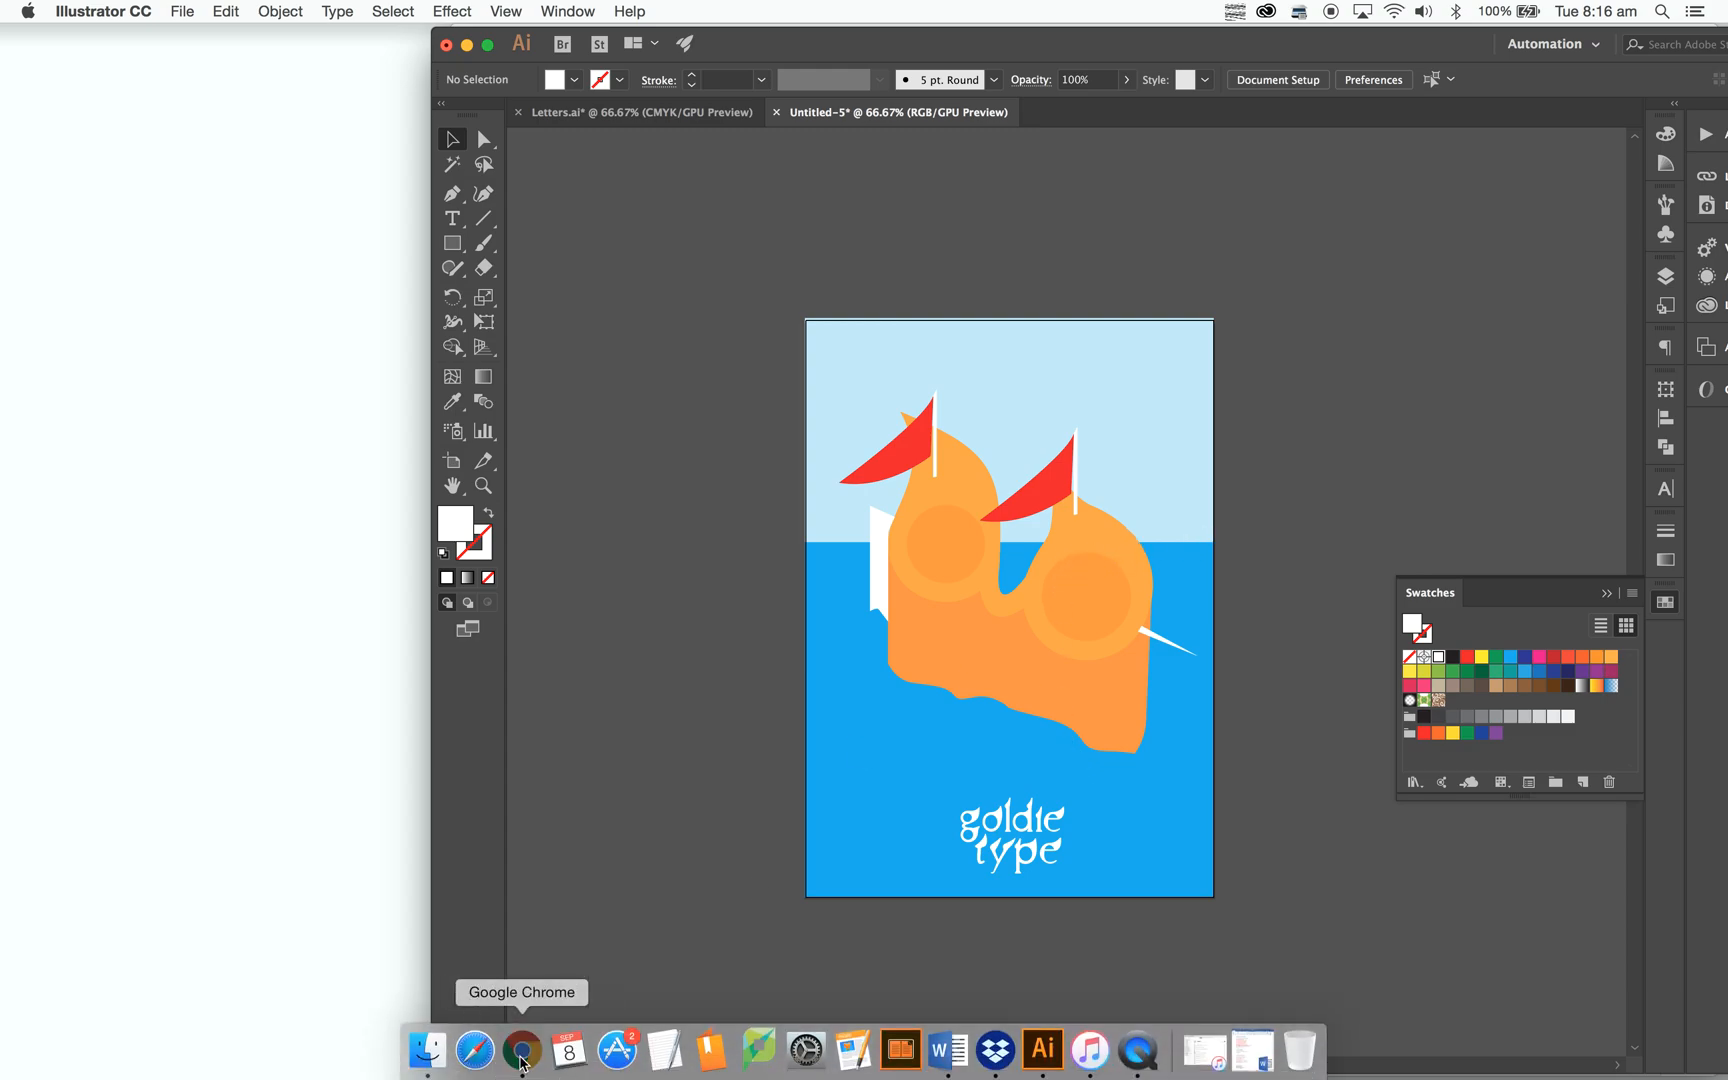
{"action": "left_click", "coordinate": [1582, 63]}
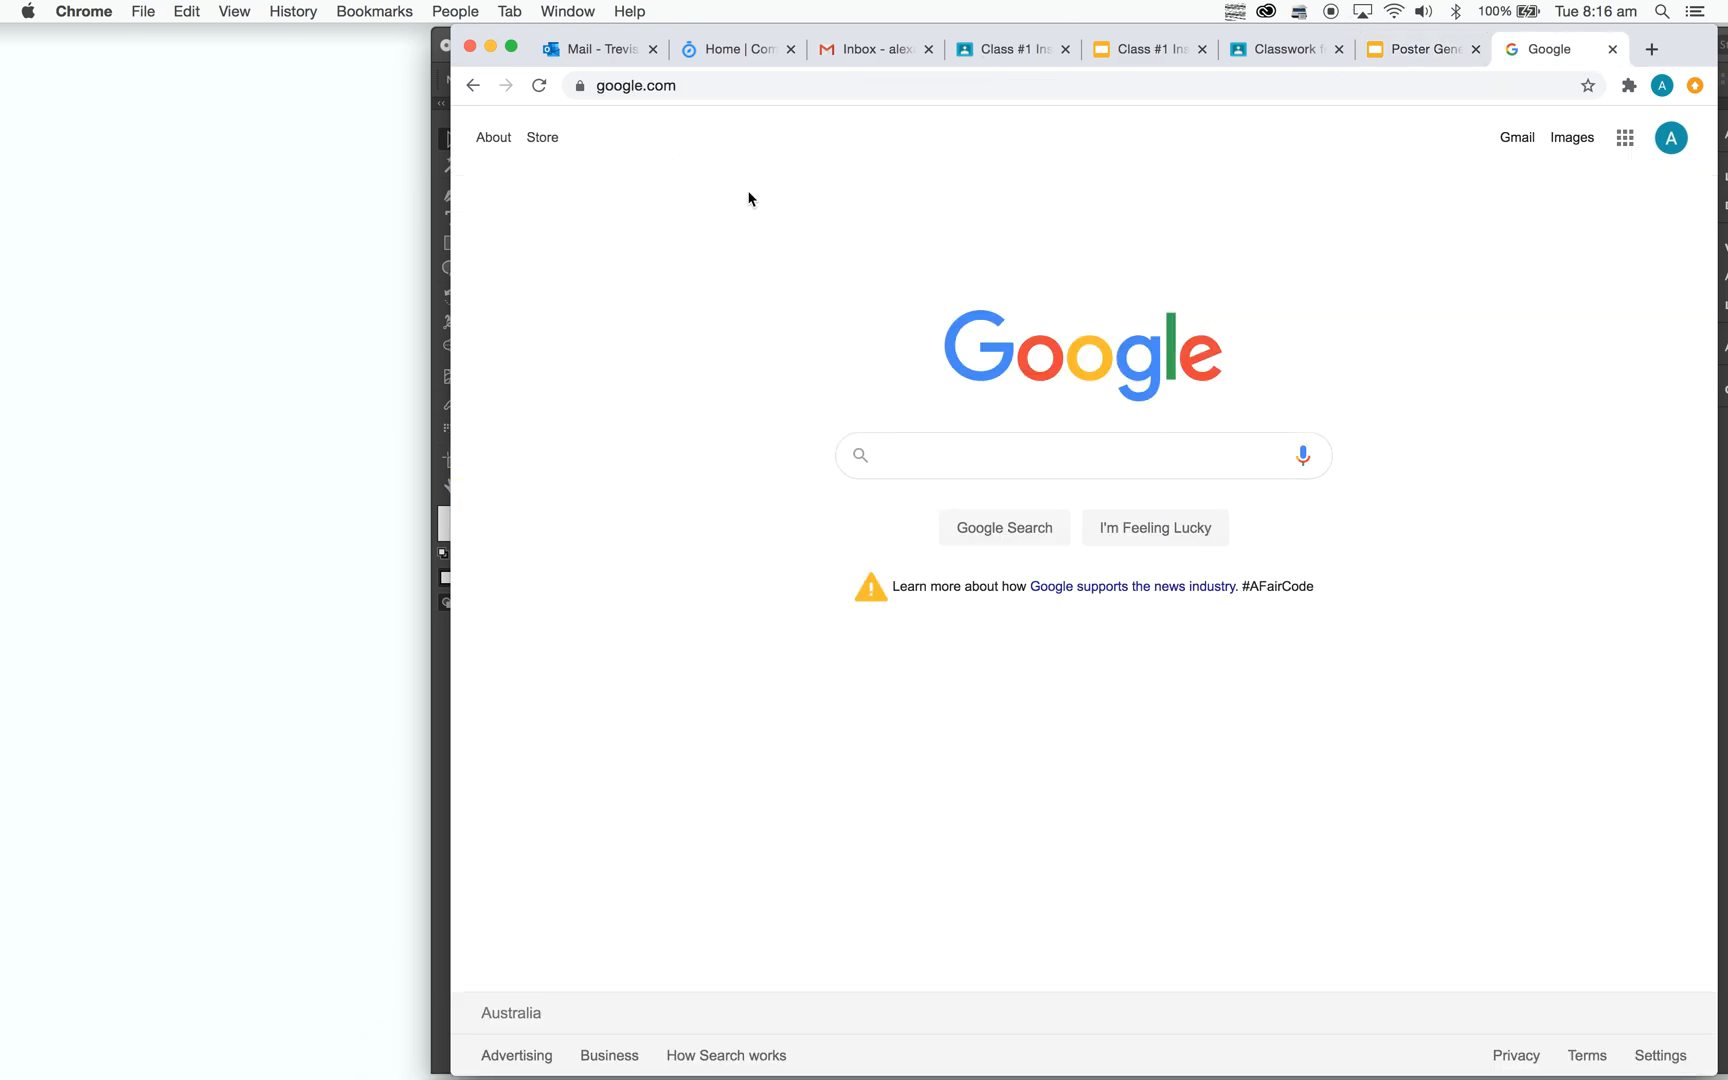
{"action": "type", "text": "boat sail"}
{"action": "key", "text": "Return"}
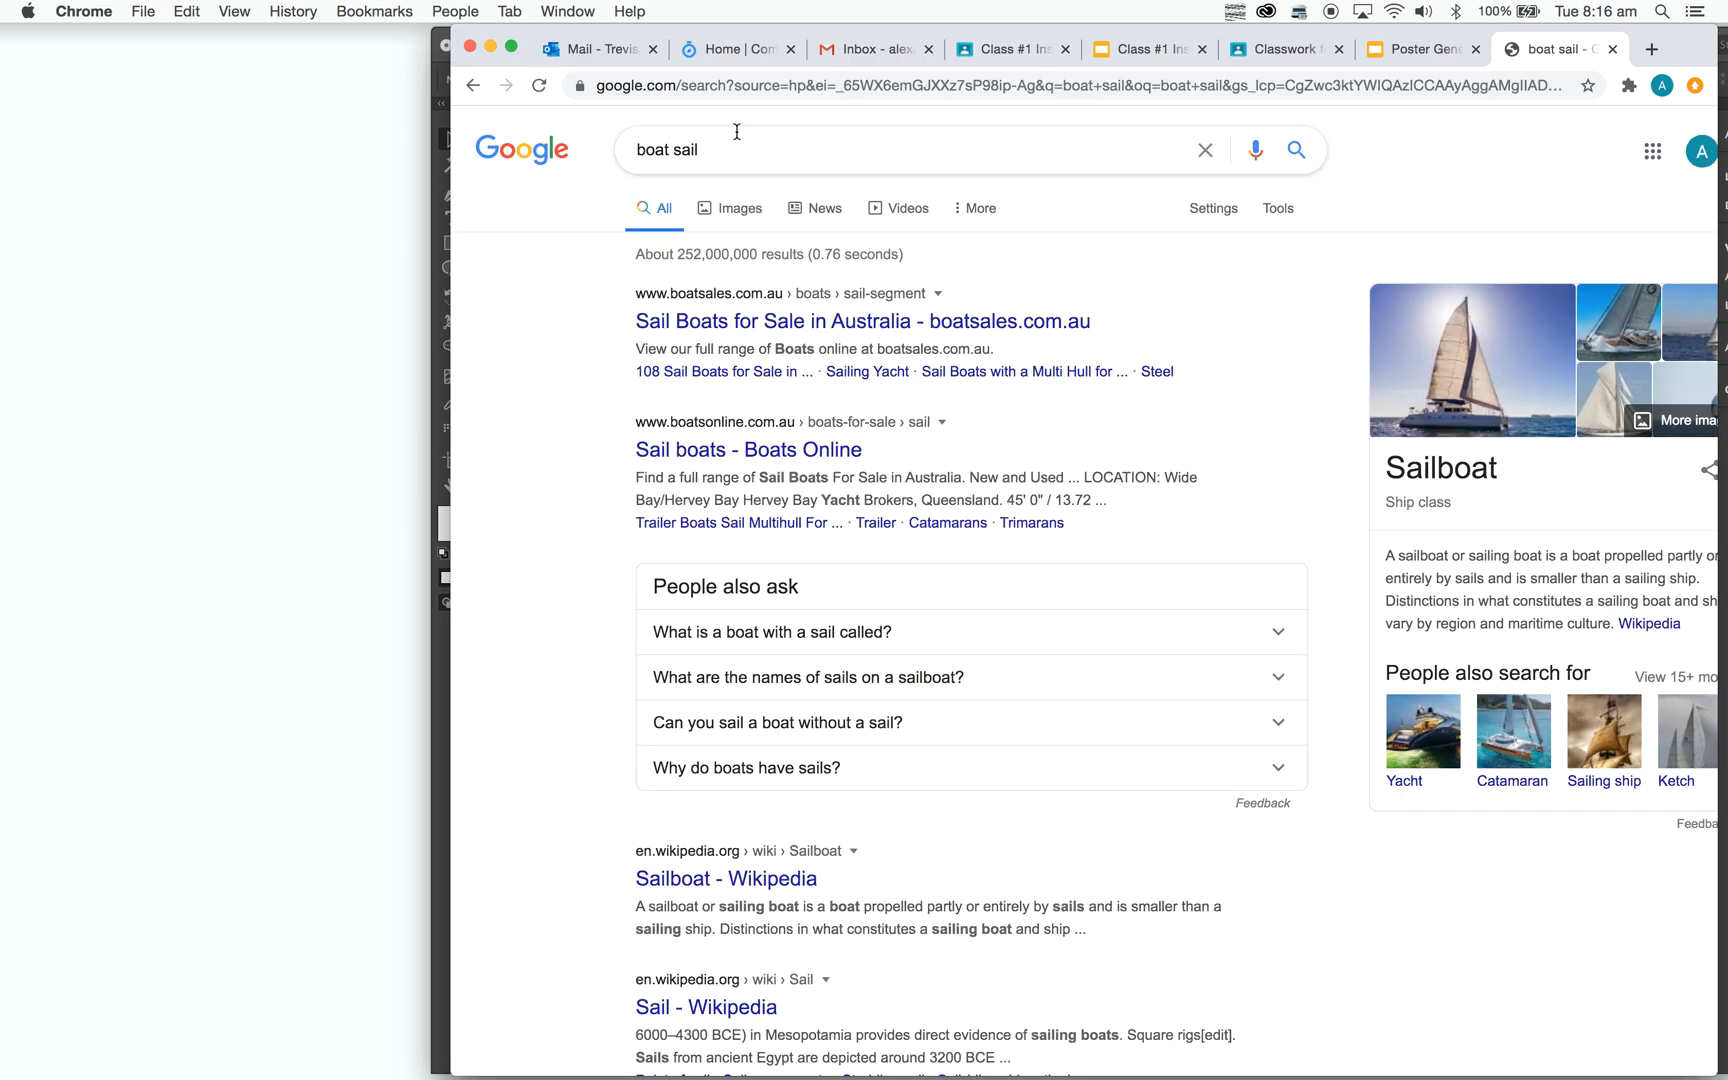
{"action": "left_click", "coordinate": [745, 212]}
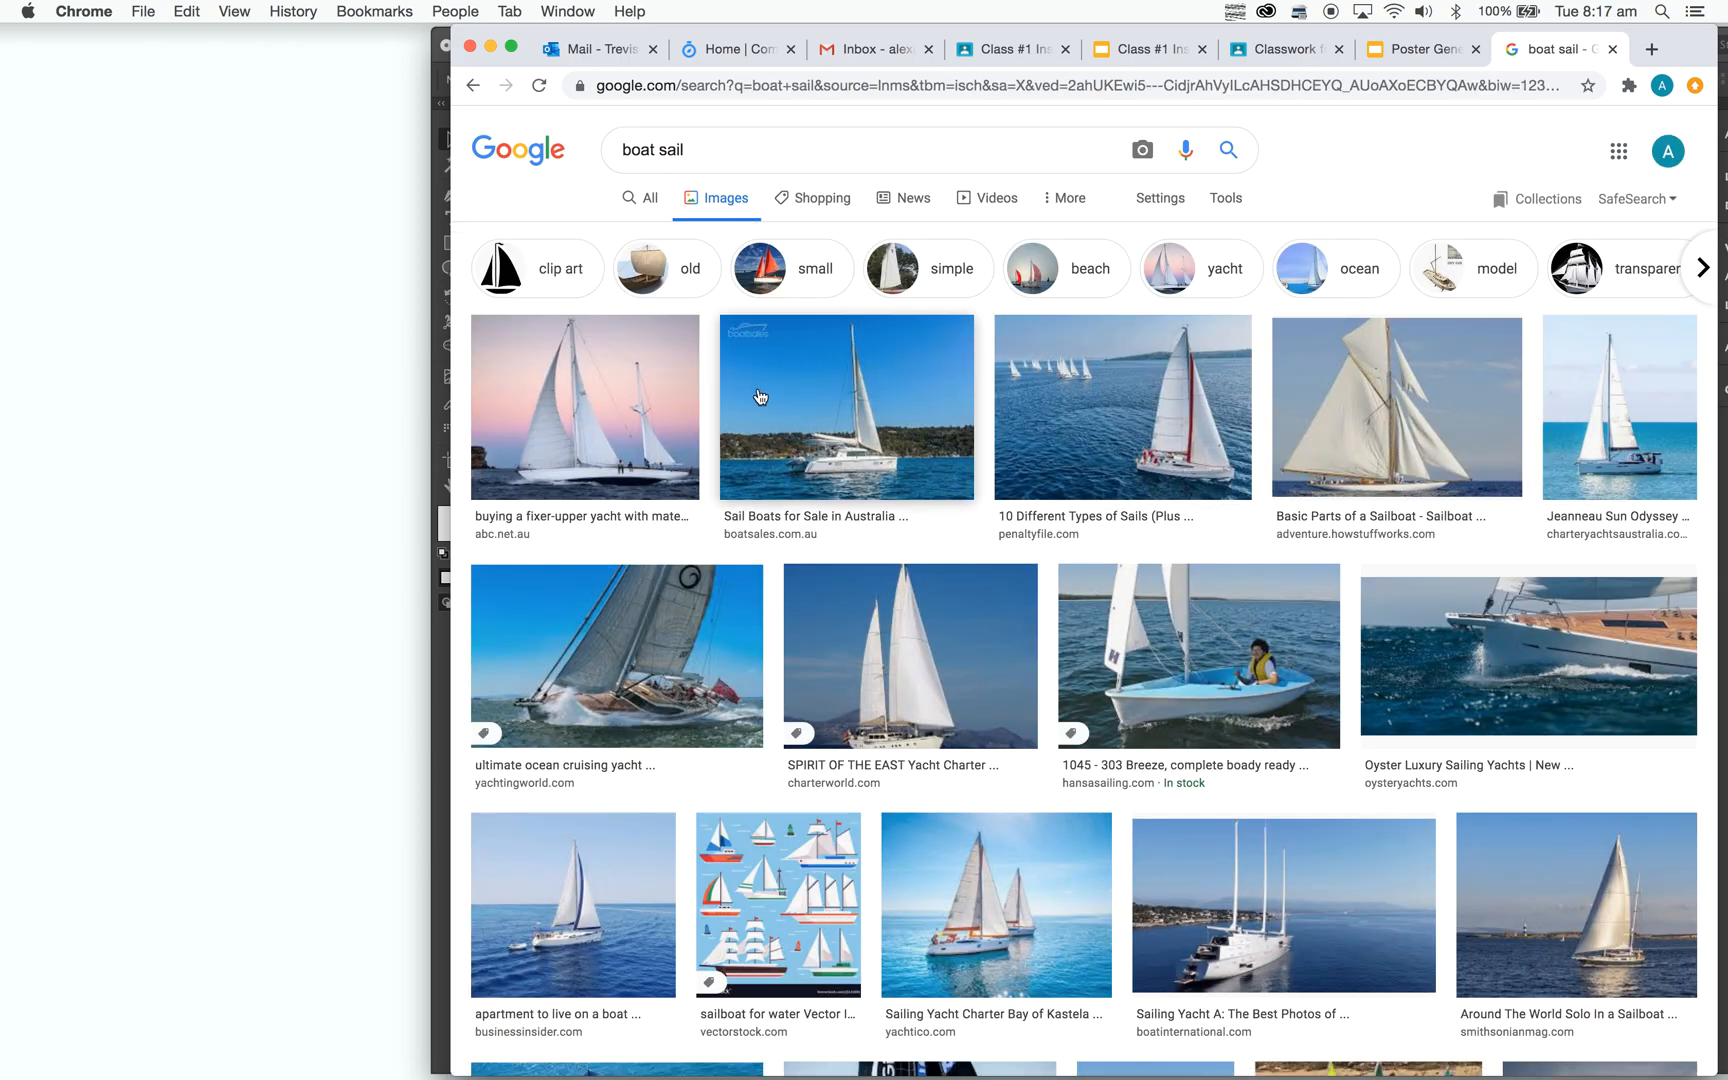
Open the Smithsonian Magazine sailboat photo from the image results and copy the image.
{"action": "scroll", "coordinate": [889, 597], "scroll_direction": "down", "scroll_amount": 5}
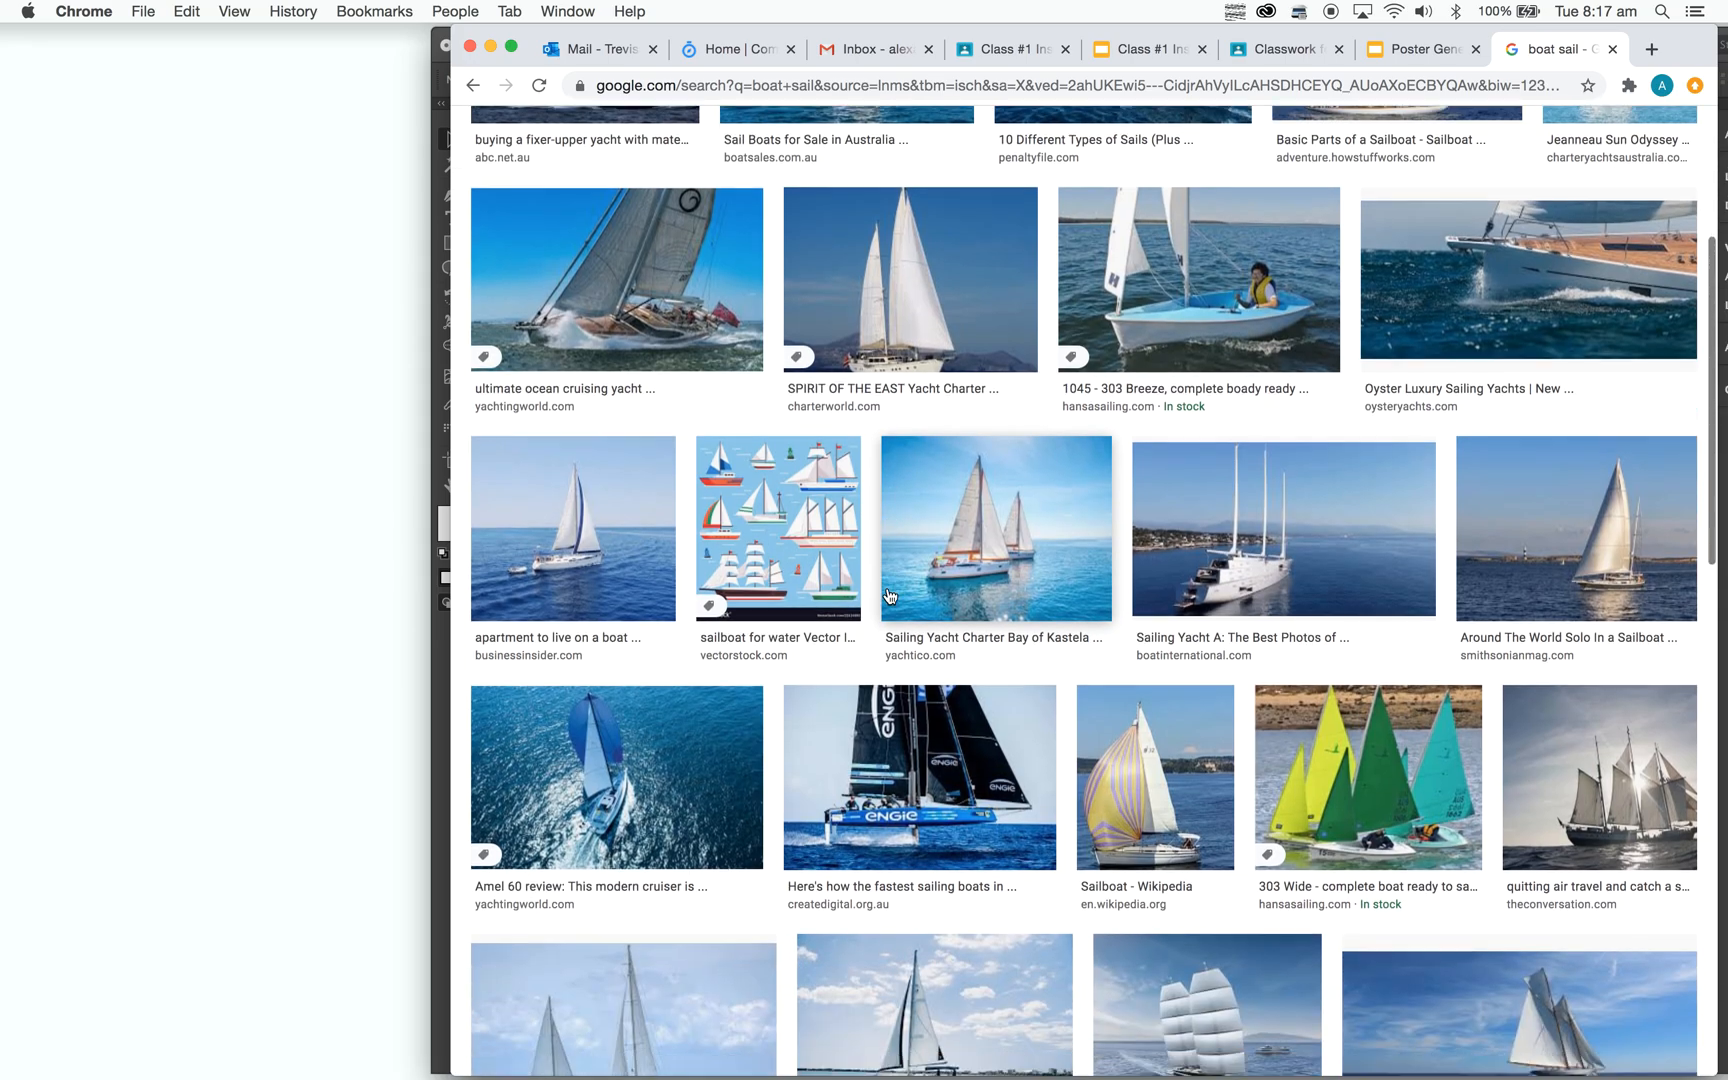
{"action": "left_click", "coordinate": [1585, 535]}
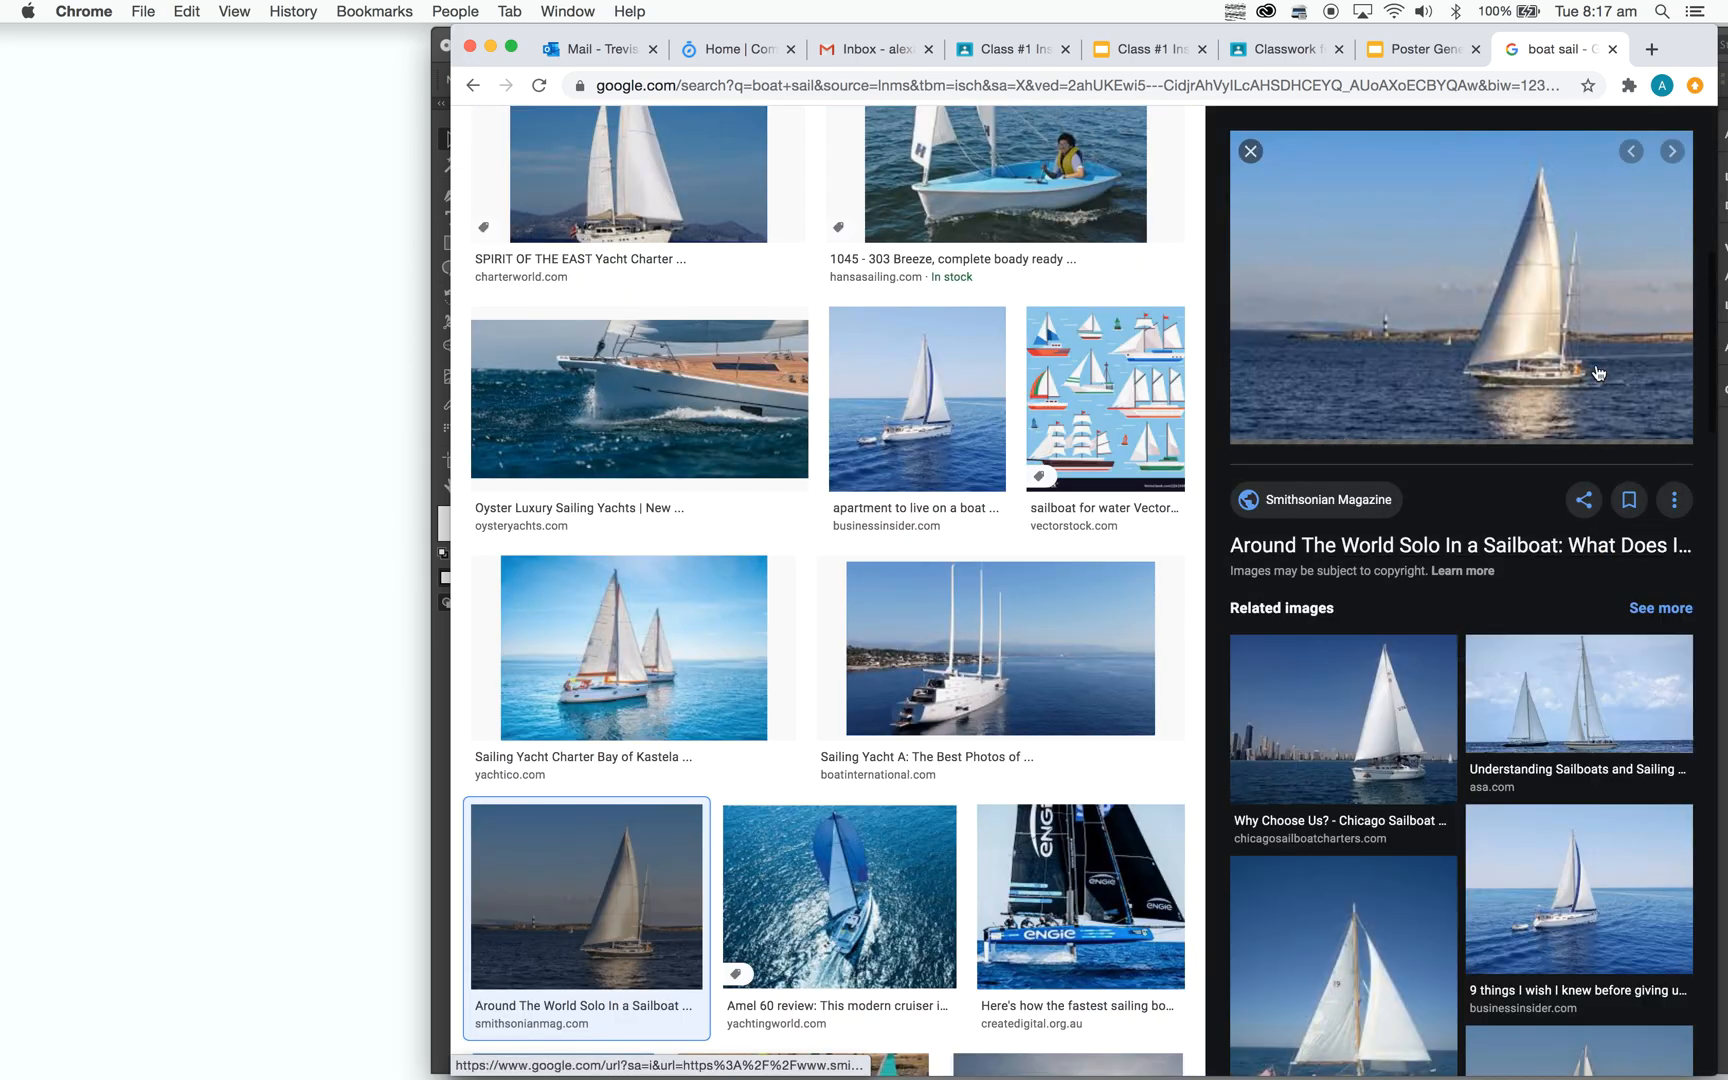
{"action": "right_click", "coordinate": [1526, 312]}
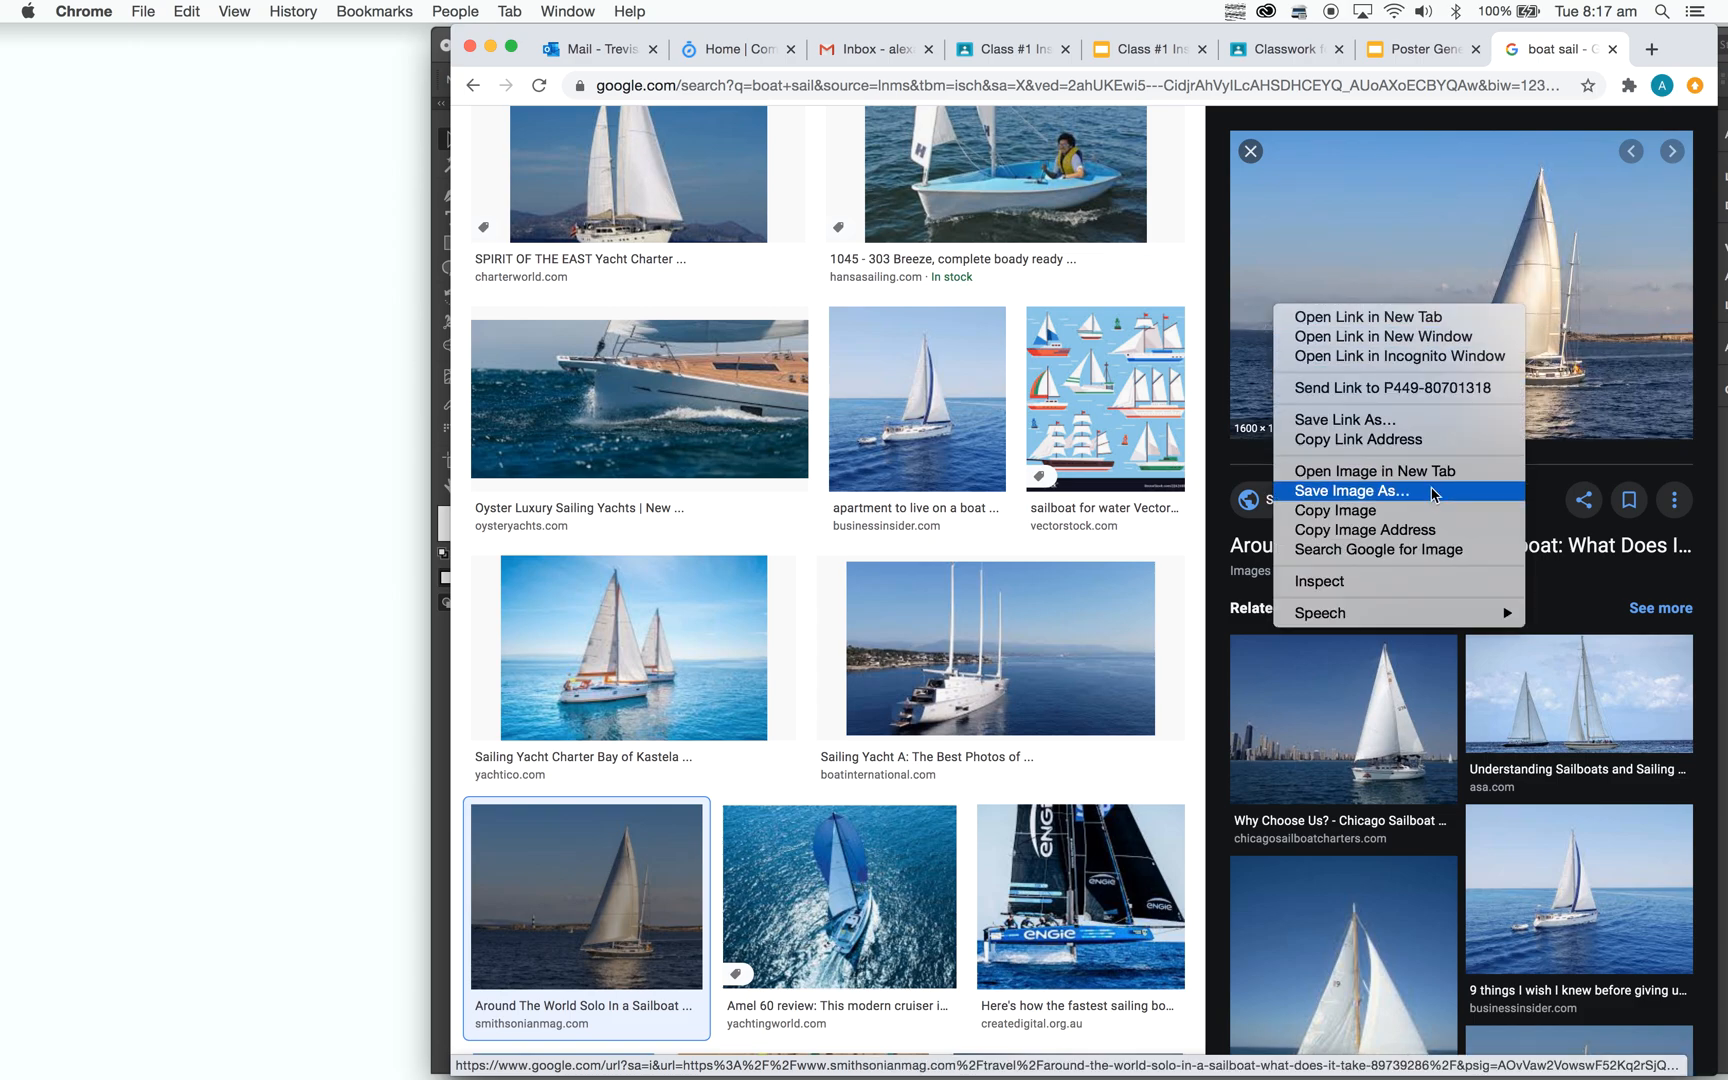
{"action": "left_click", "coordinate": [1433, 512]}
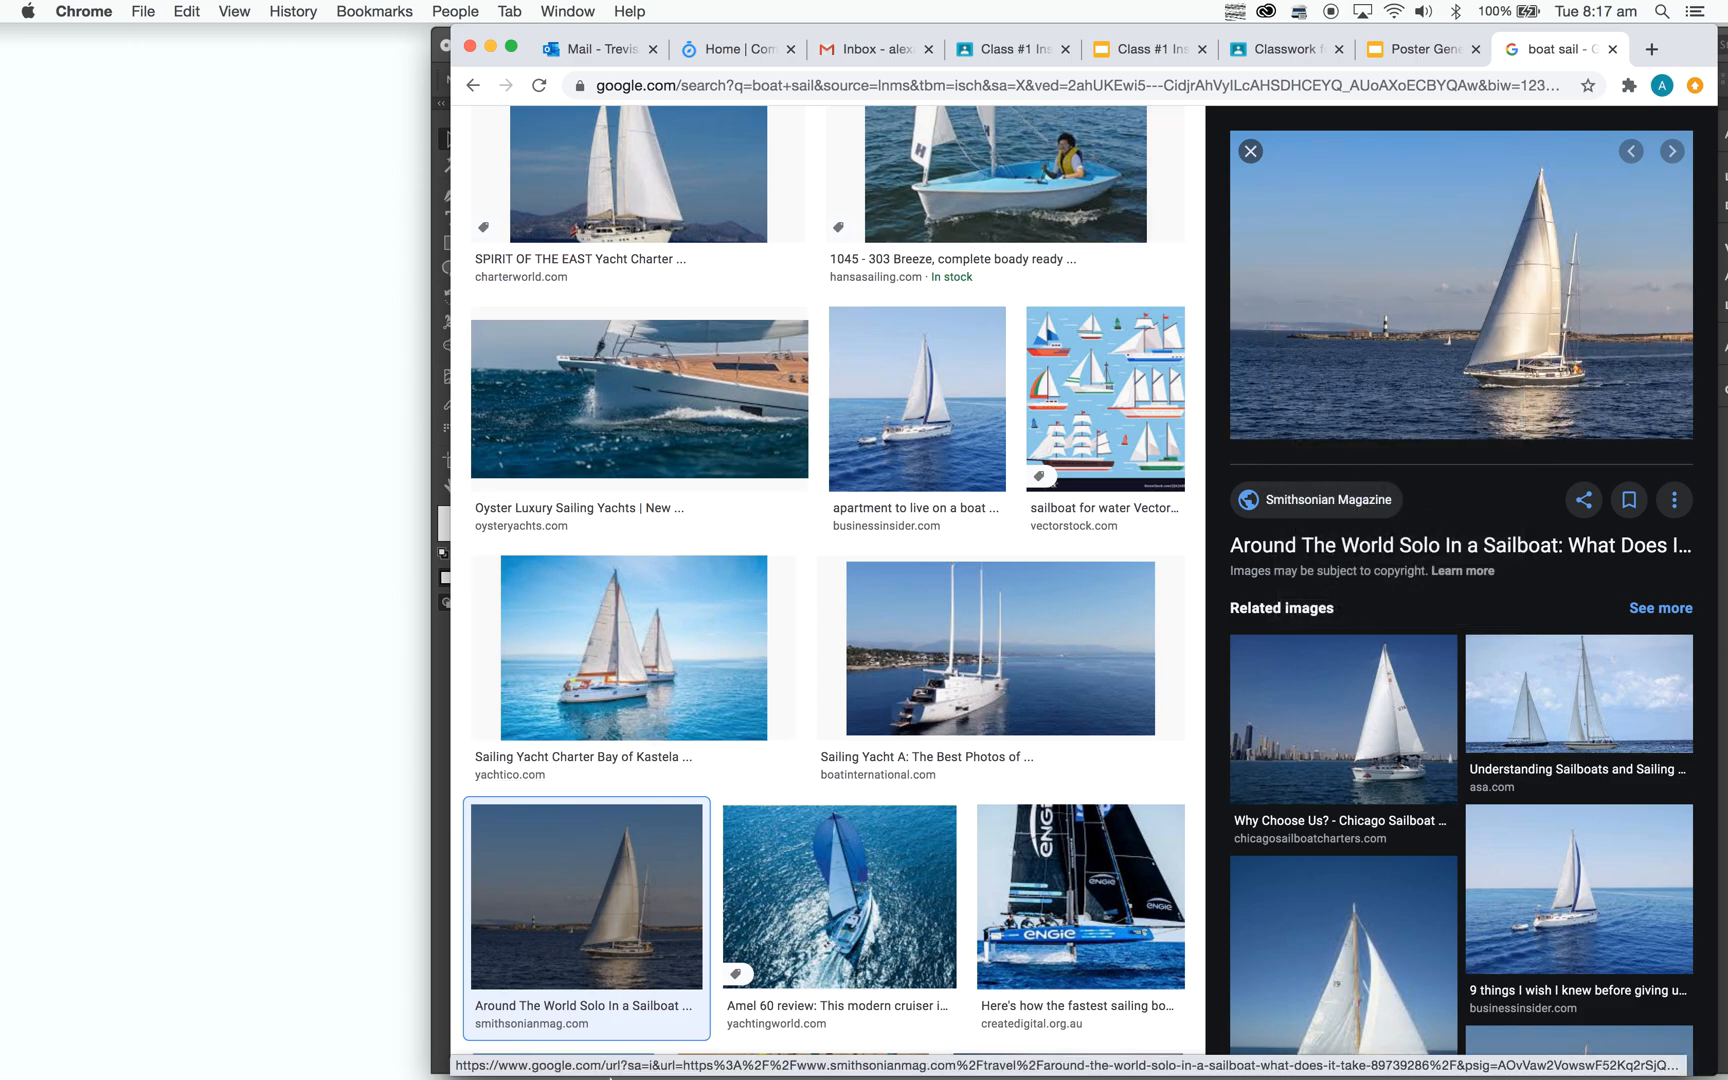
Switch back to Illustrator, paste the sailboat photo, and scale it down with the boat over the artboard.
{"action": "left_click", "coordinate": [446, 884]}
{"action": "key", "text": "super+v"}
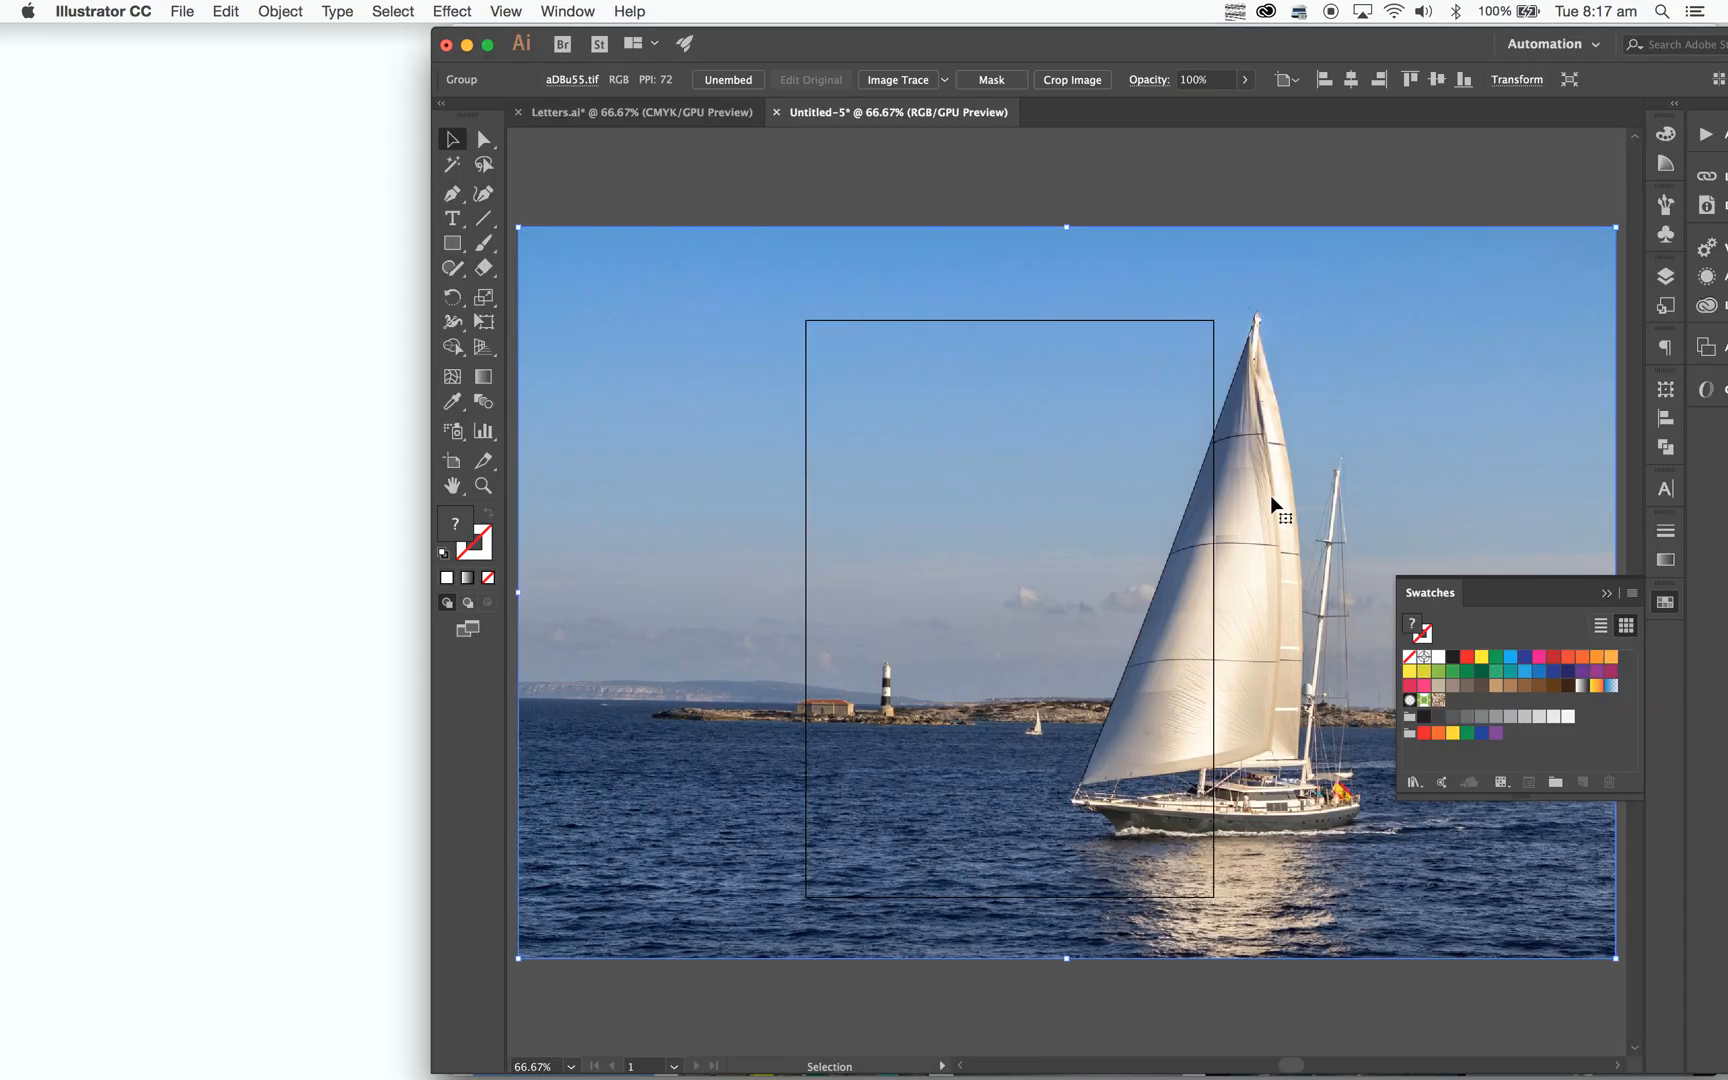
{"action": "left_click_drag", "start_coordinate": [1615, 958], "coordinate": [1300, 914]}
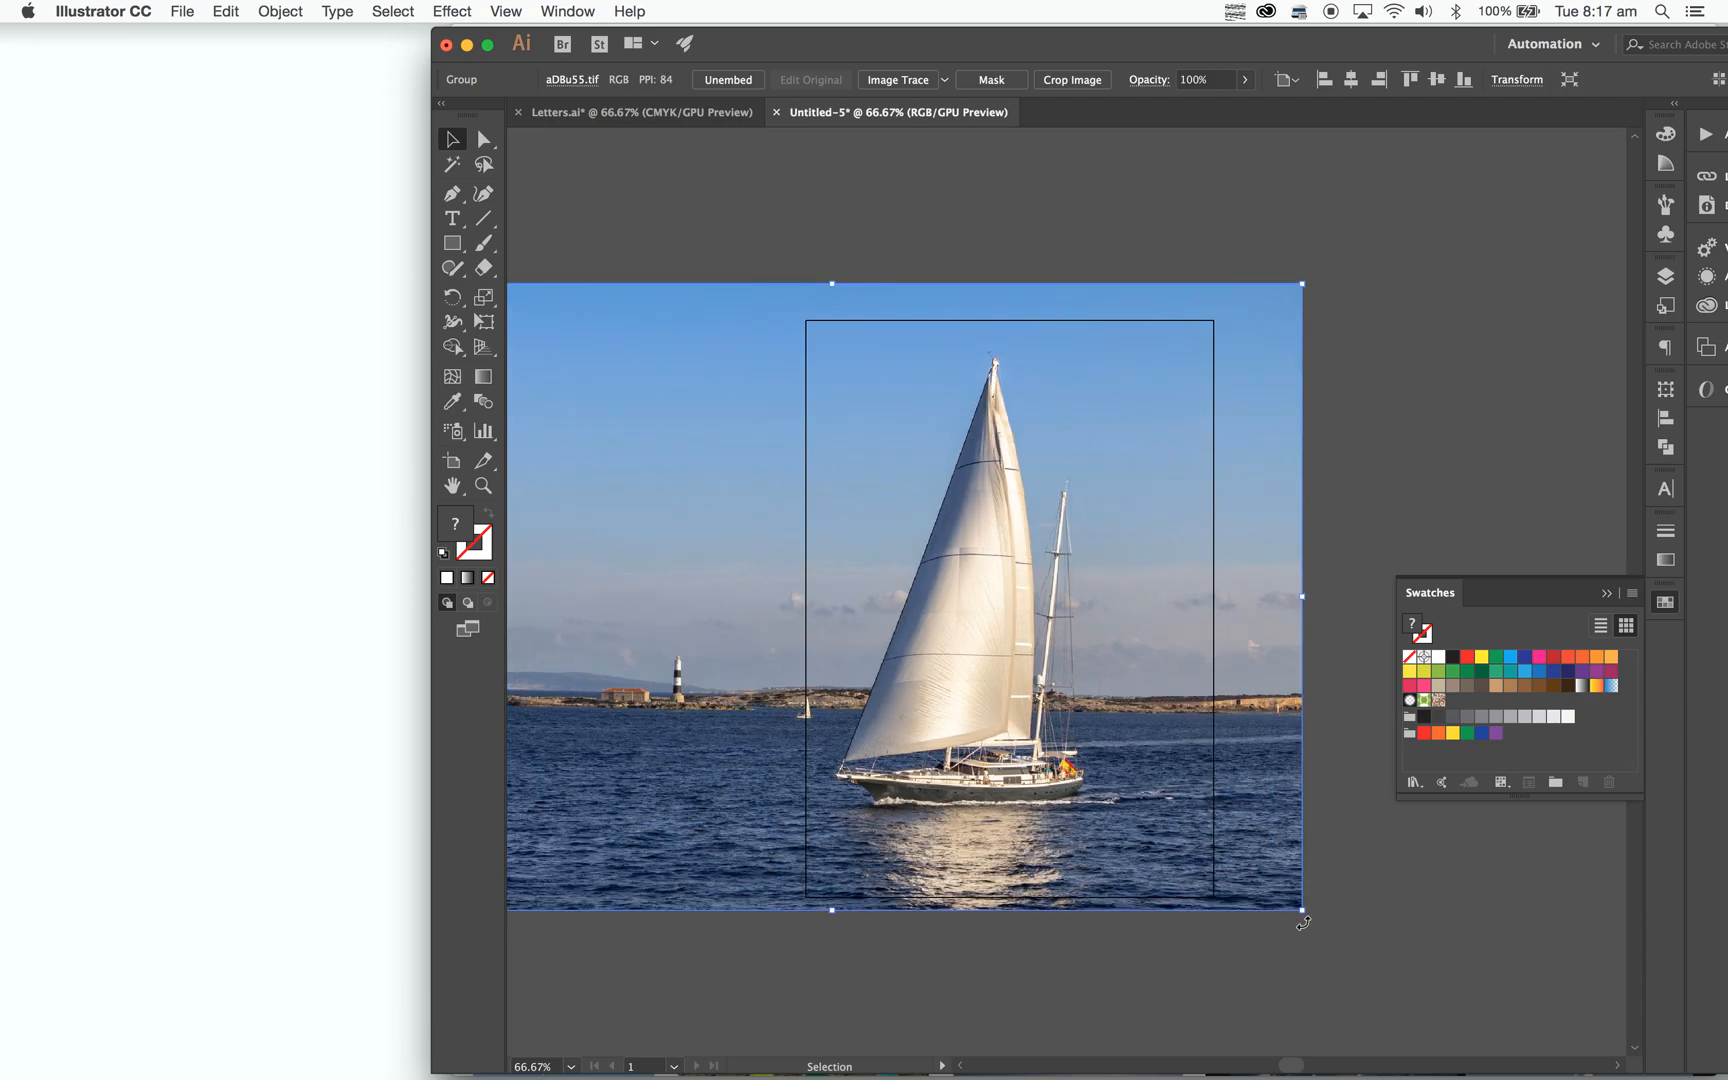
Trace the photo's large mainsail with the Pen tool as a closed white shape with curved lower and rear edges.
{"action": "left_click", "coordinate": [1466, 960]}
{"action": "key", "text": "super+1"}
{"action": "key", "text": "p"}
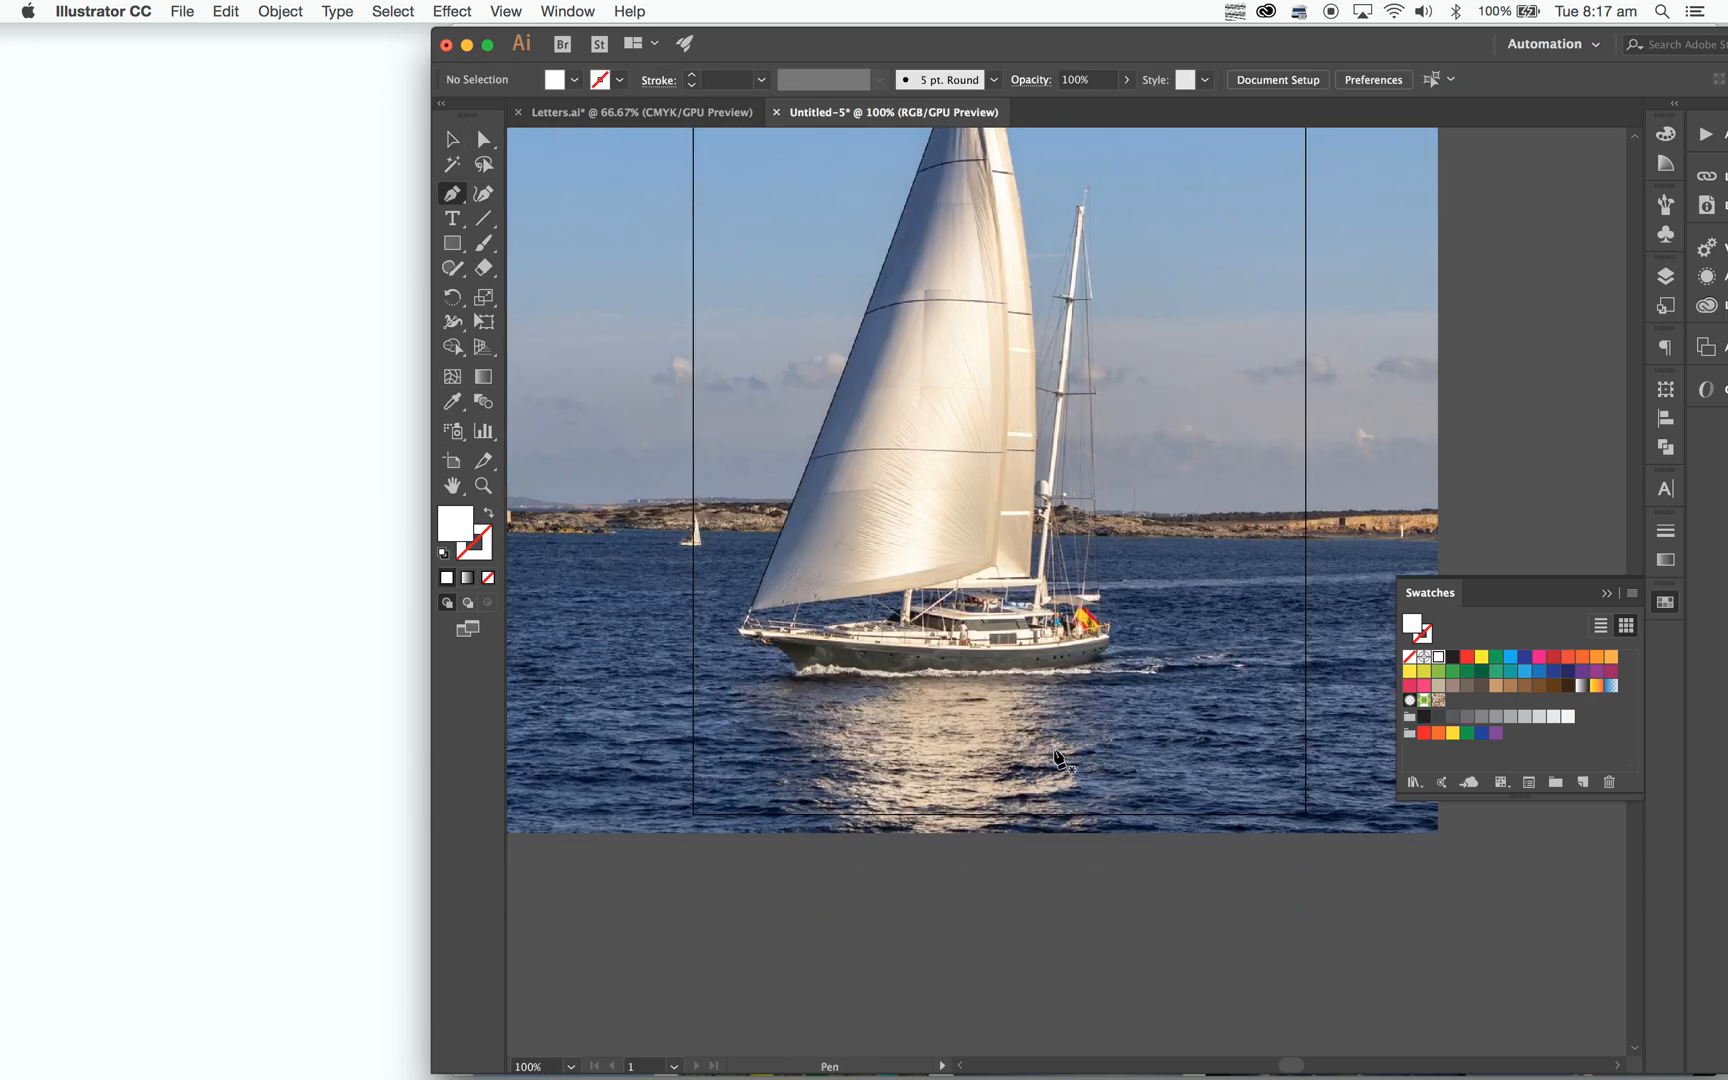
{"action": "scroll", "coordinate": [883, 553], "scroll_direction": "up", "scroll_amount": 5}
{"action": "left_click", "coordinate": [974, 226]}
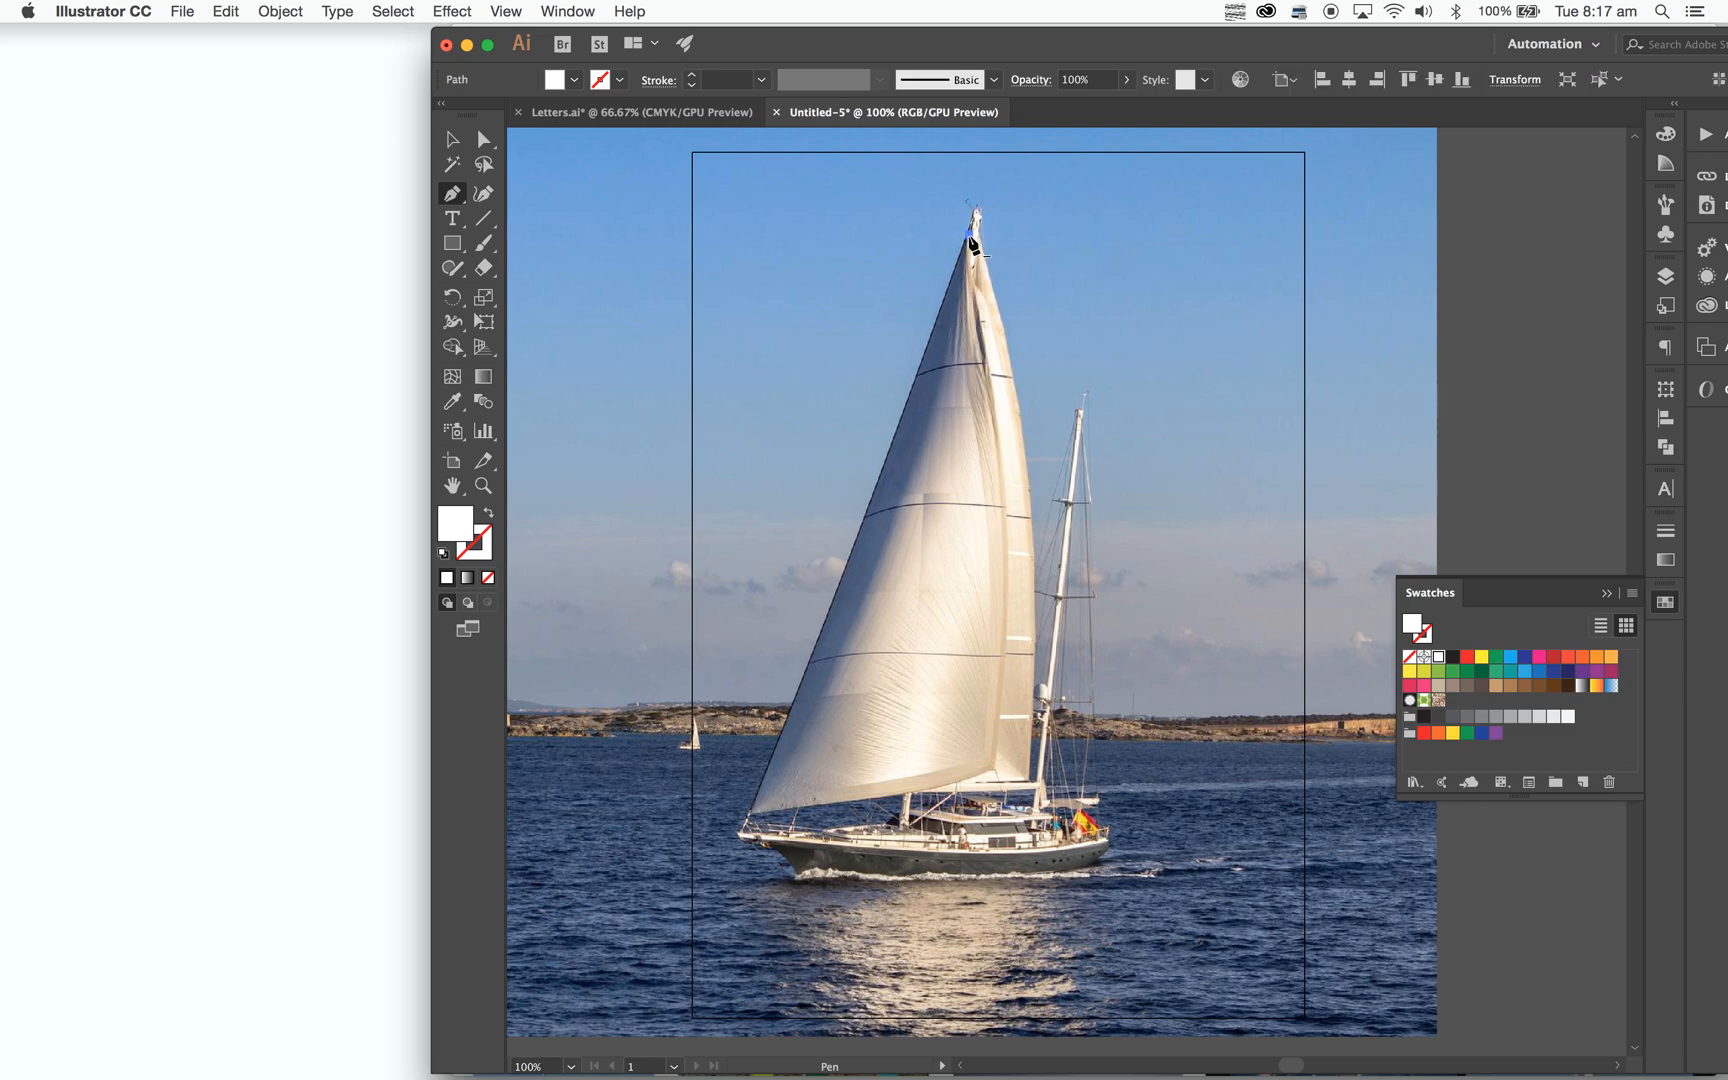
{"action": "left_click", "coordinate": [752, 826]}
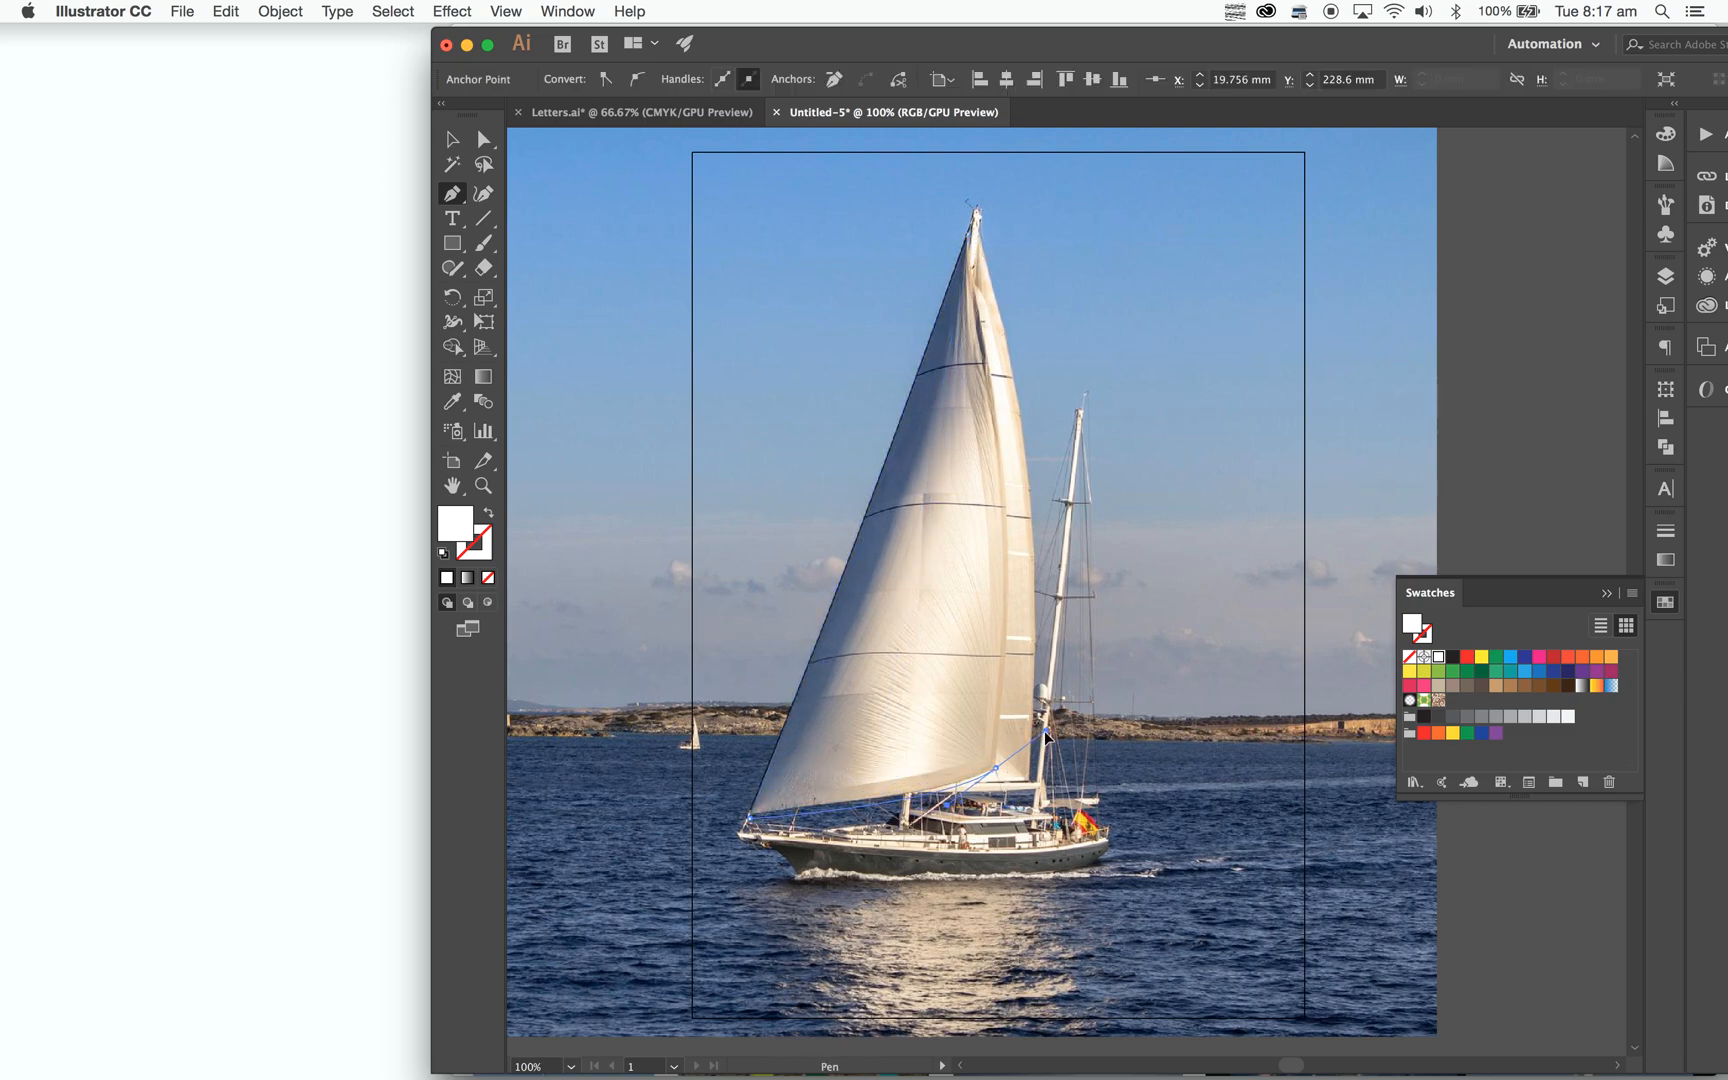
{"action": "left_click", "coordinate": [997, 767]}
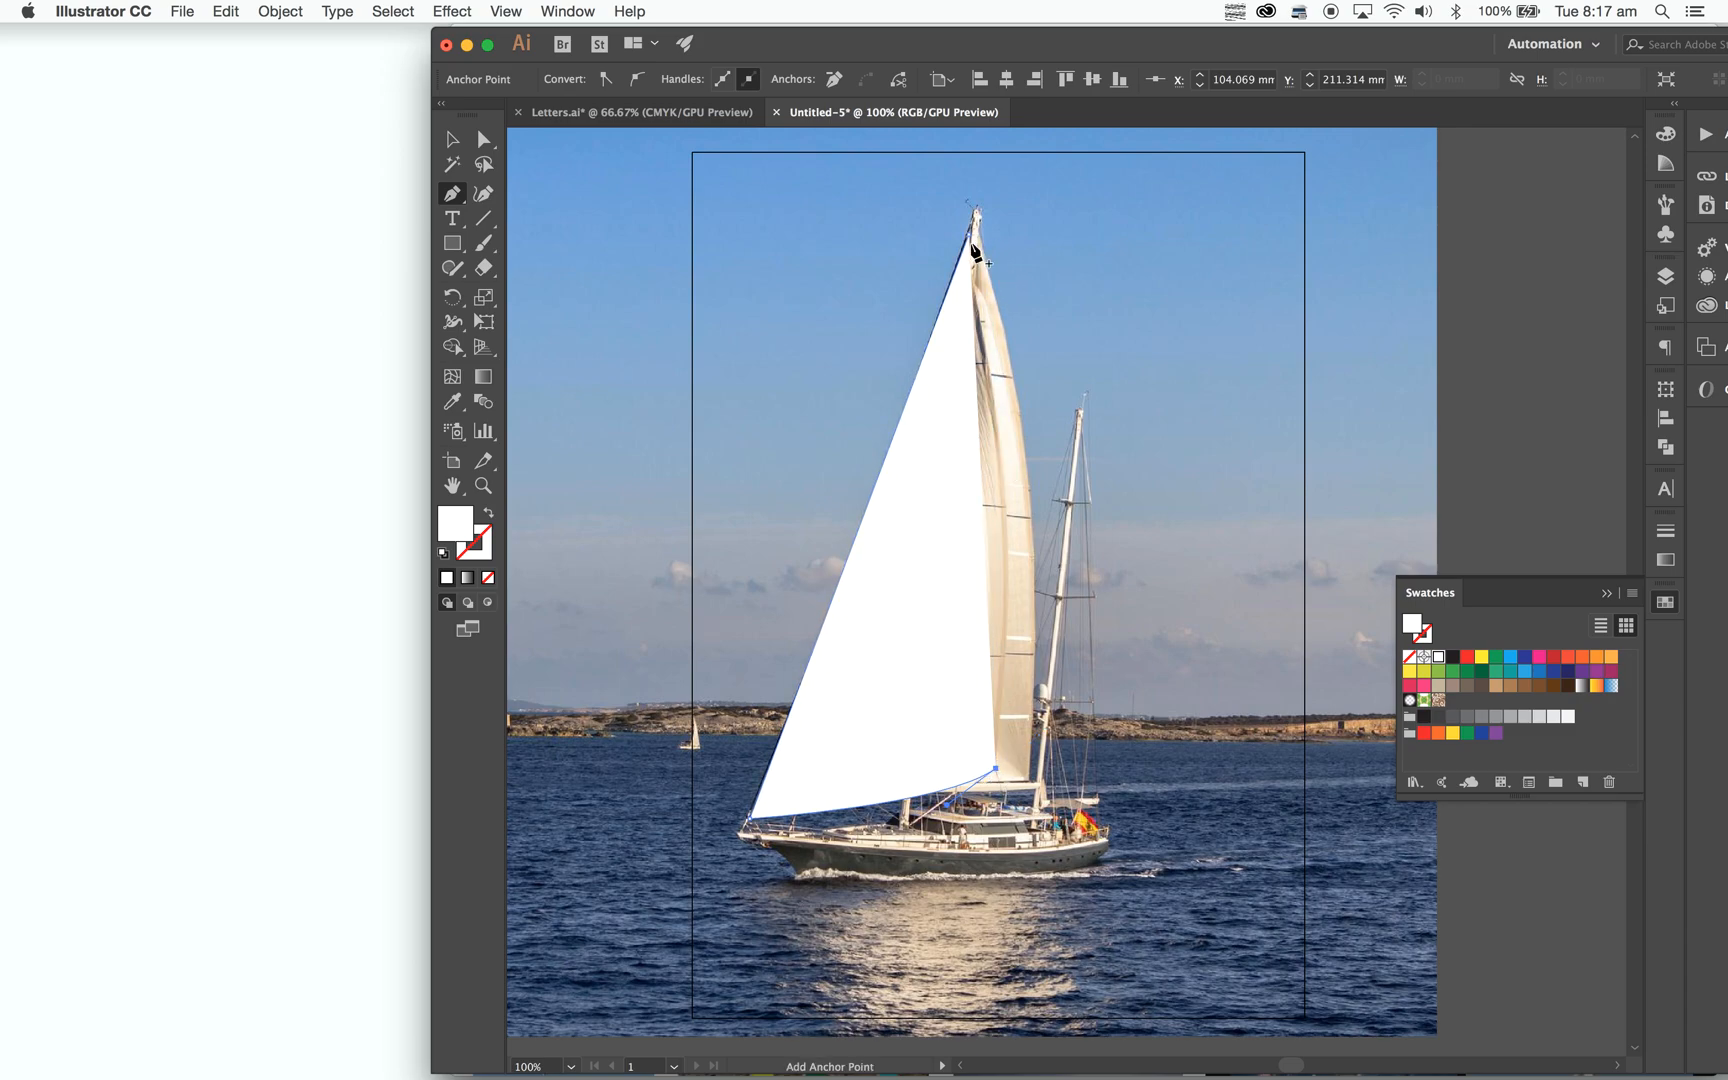
{"action": "left_click_drag", "start_coordinate": [974, 228], "coordinate": [907, 157]}
Delete the sailboat photo from the poster, keeping the traced white sail.
{"action": "key", "text": "v"}
{"action": "left_click", "coordinate": [1493, 359]}
{"action": "left_click", "coordinate": [1372, 368]}
{"action": "key", "text": "Delete"}
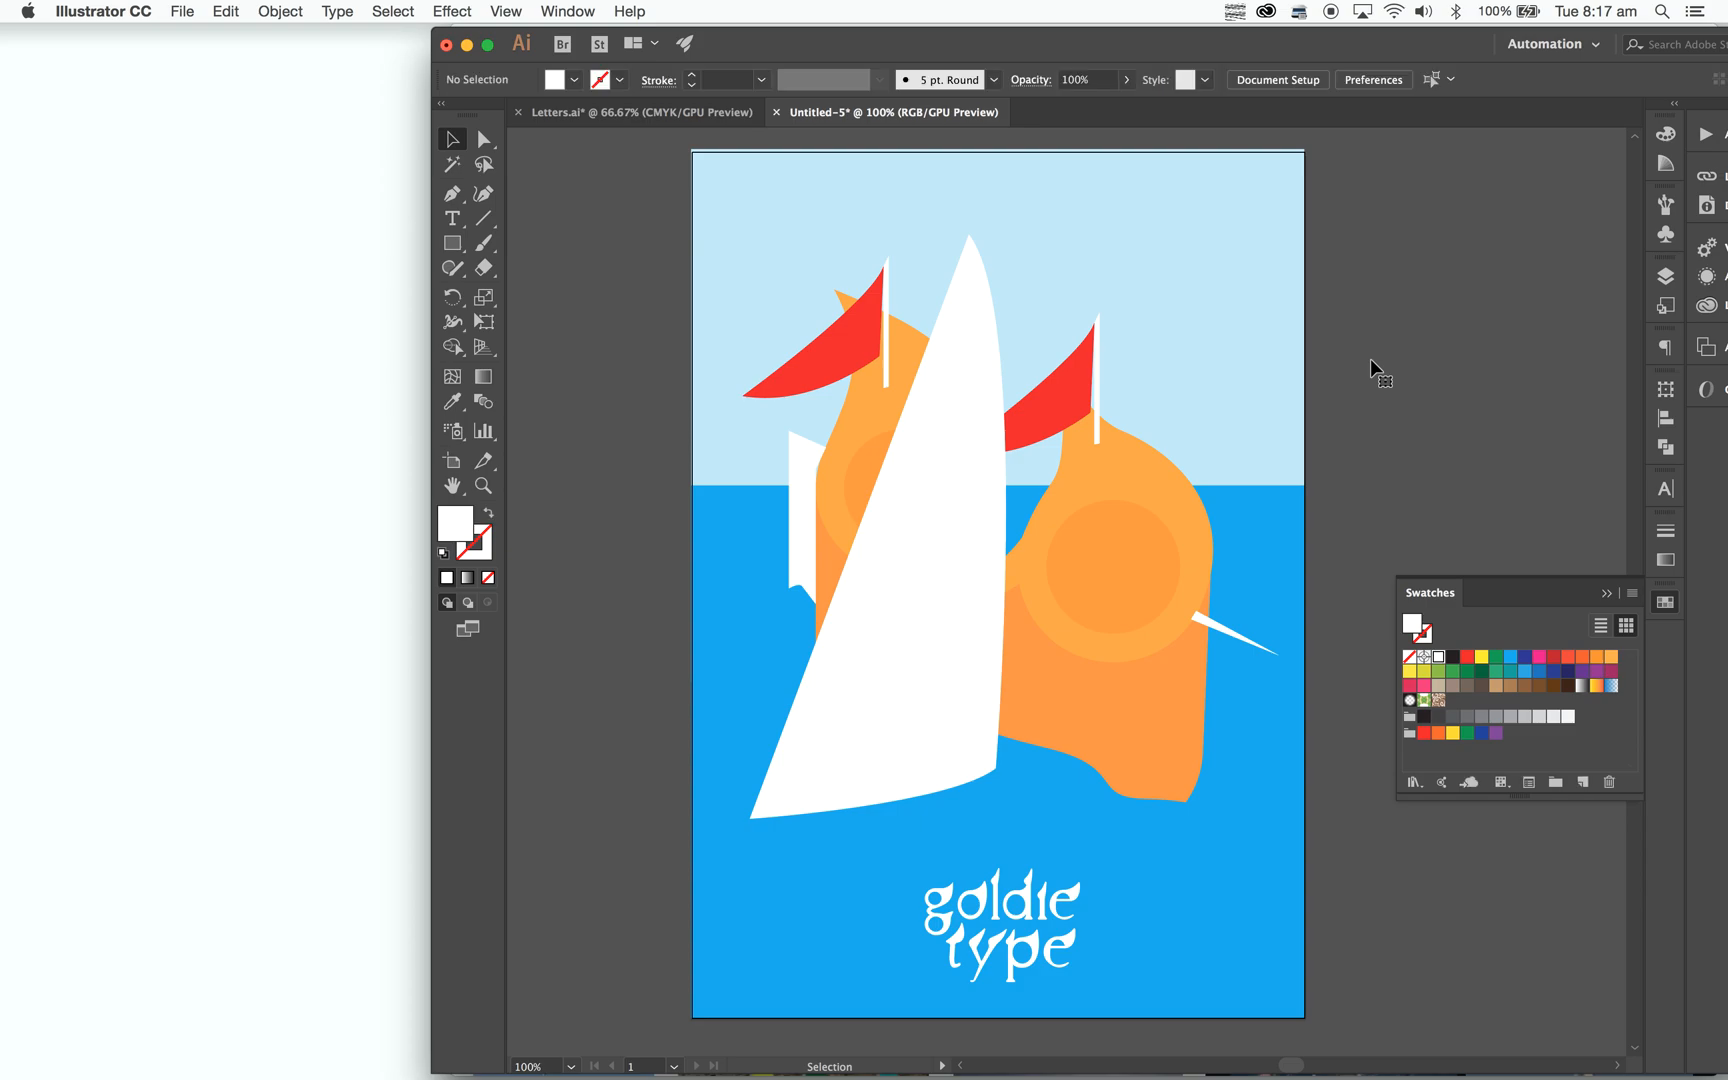
Scale down the traced white sail and place it beside the front mast of the orange boat.
{"action": "left_click", "coordinate": [930, 725]}
{"action": "left_click_drag", "start_coordinate": [945, 670], "coordinate": [938, 670]}
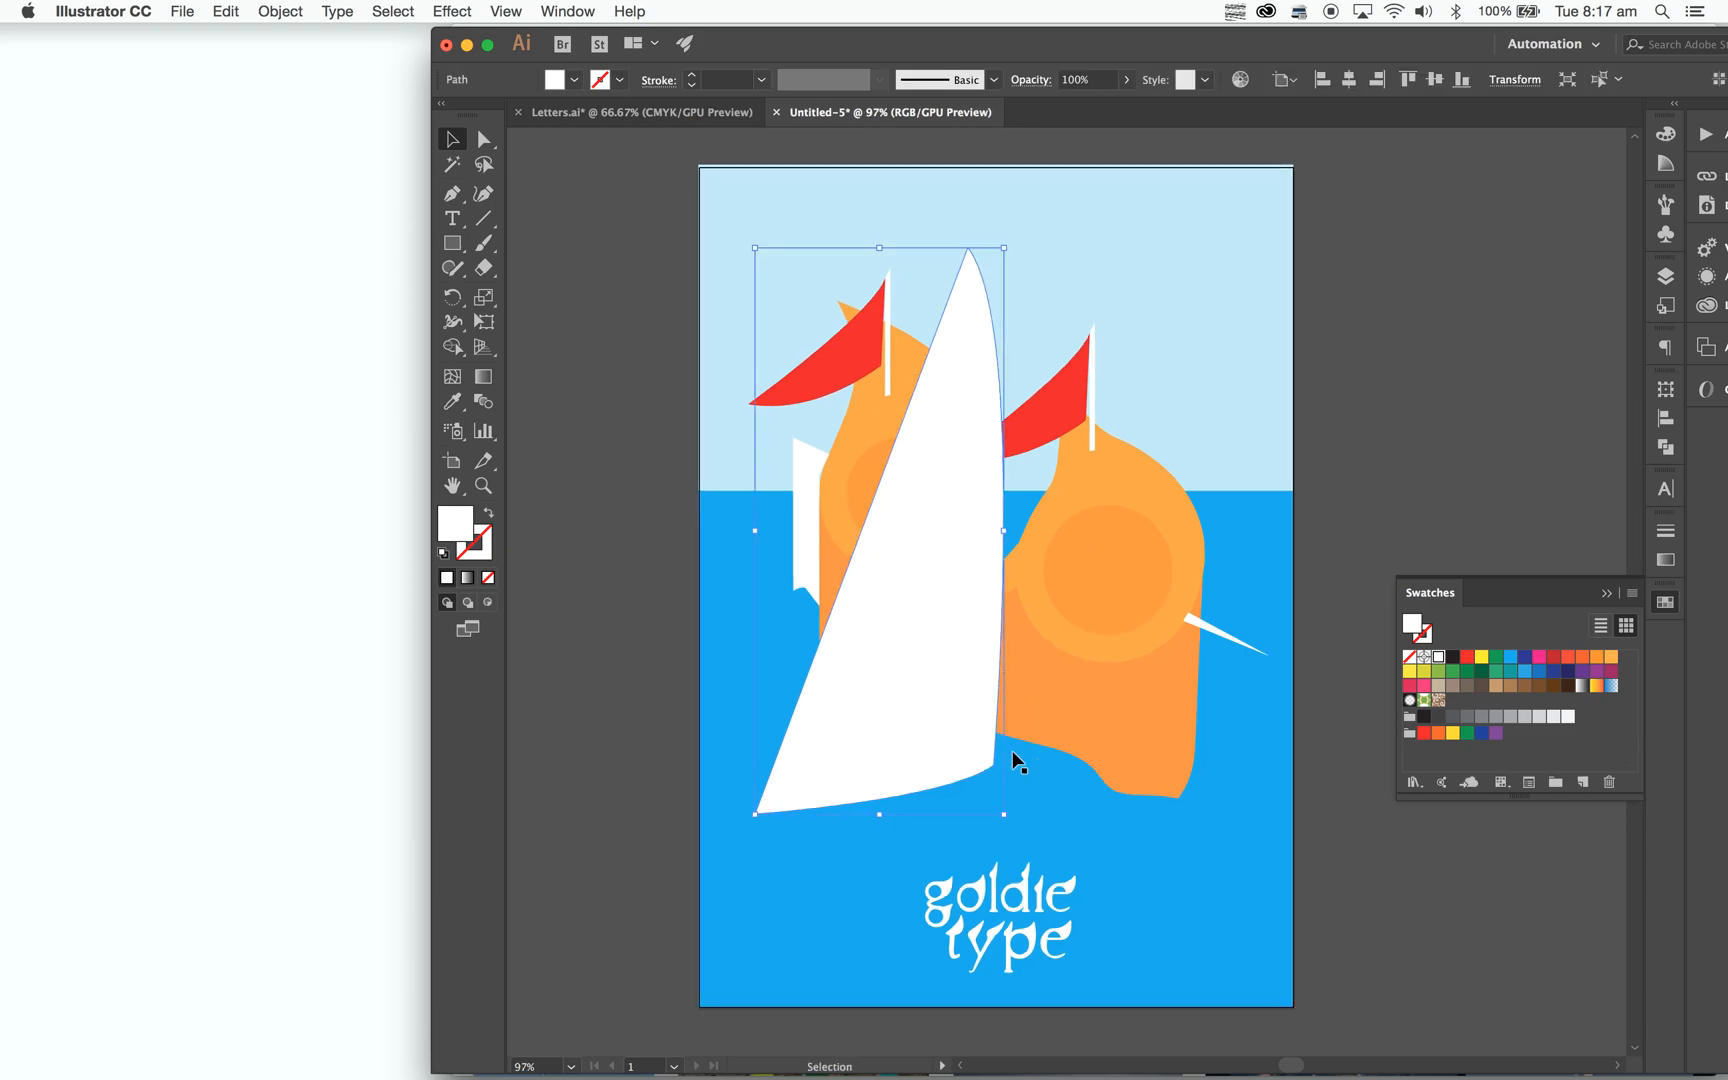
{"action": "key", "text": "e"}
{"action": "left_click_drag", "start_coordinate": [996, 785], "coordinate": [914, 606]}
{"action": "key", "text": "v"}
Delete the two old red curved sails from the boat's masts.
{"action": "left_click", "coordinate": [817, 378]}
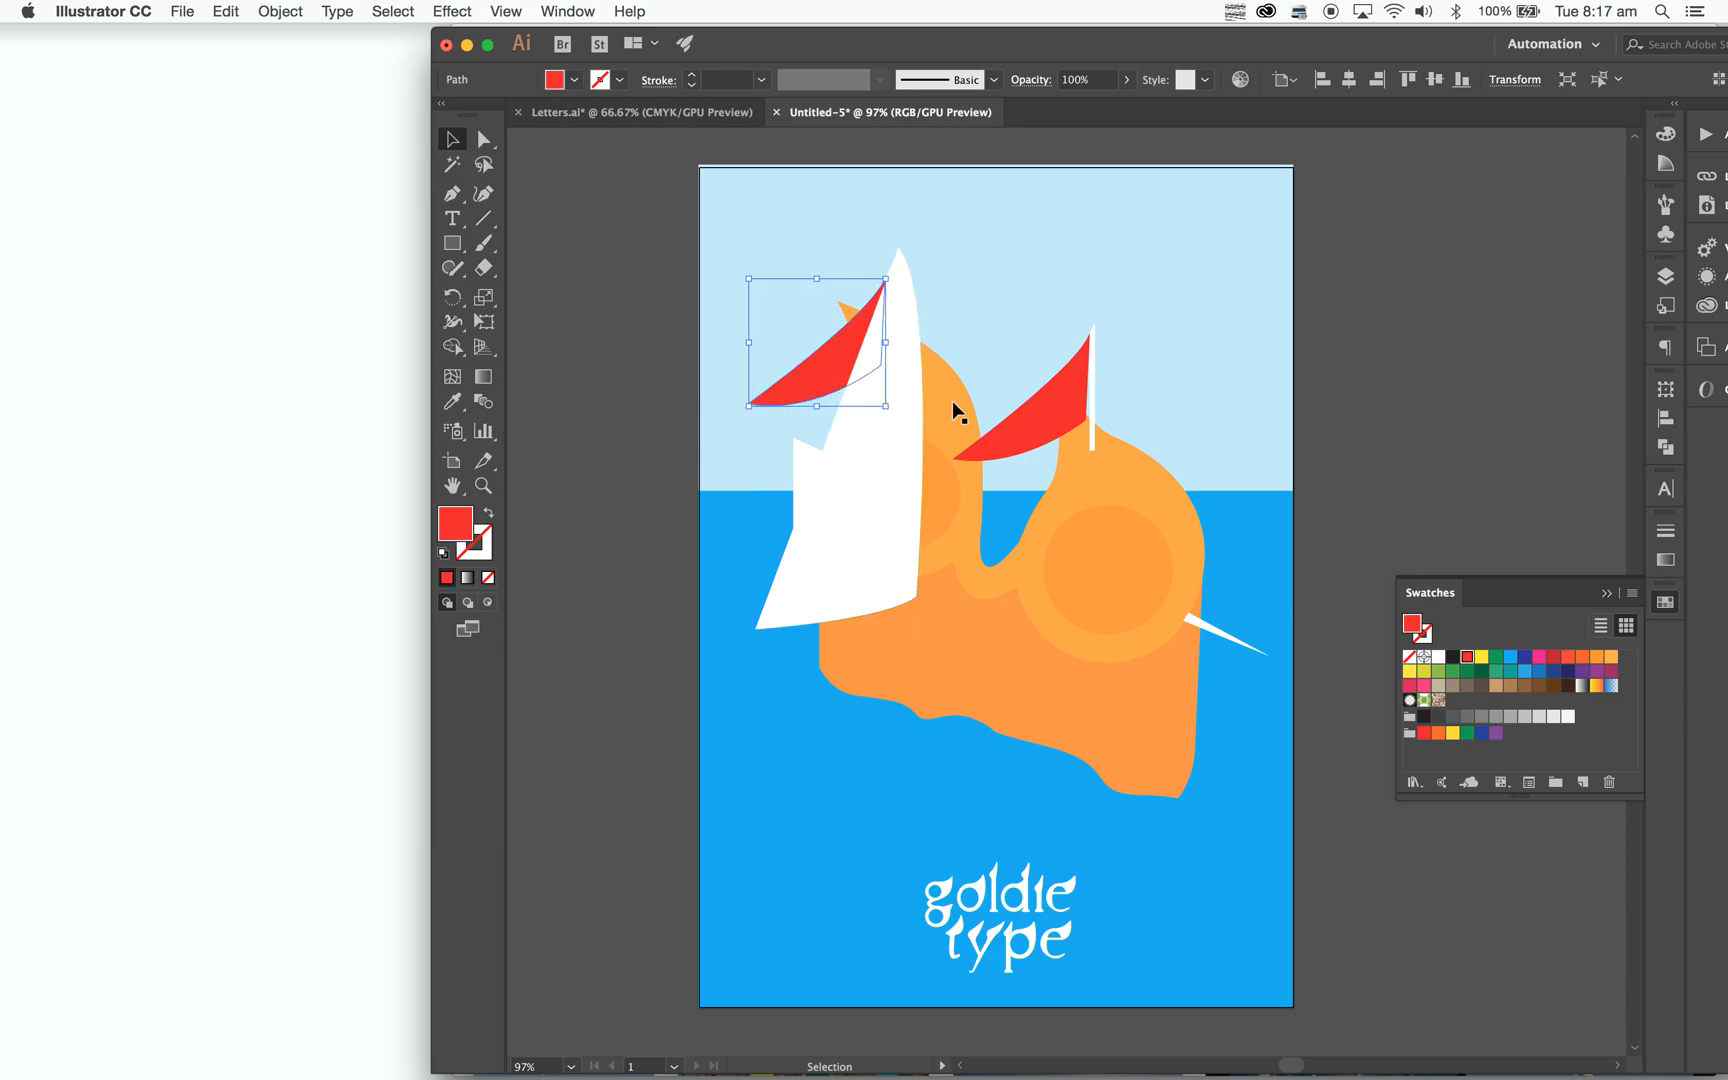
{"action": "key", "text": "Delete"}
{"action": "left_click", "coordinate": [1040, 400]}
{"action": "key", "text": "Delete"}
Shrink the white sail further to fit against the front mast and place a copy of it against the rear mast.
{"action": "left_click_drag", "start_coordinate": [900, 456], "coordinate": [786, 528]}
{"action": "key", "text": "space"}
{"action": "left_click_drag", "start_coordinate": [704, 343], "coordinate": [791, 543]}
{"action": "left_click_drag", "start_coordinate": [826, 650], "coordinate": [855, 572]}
{"action": "key", "text": "super+v"}
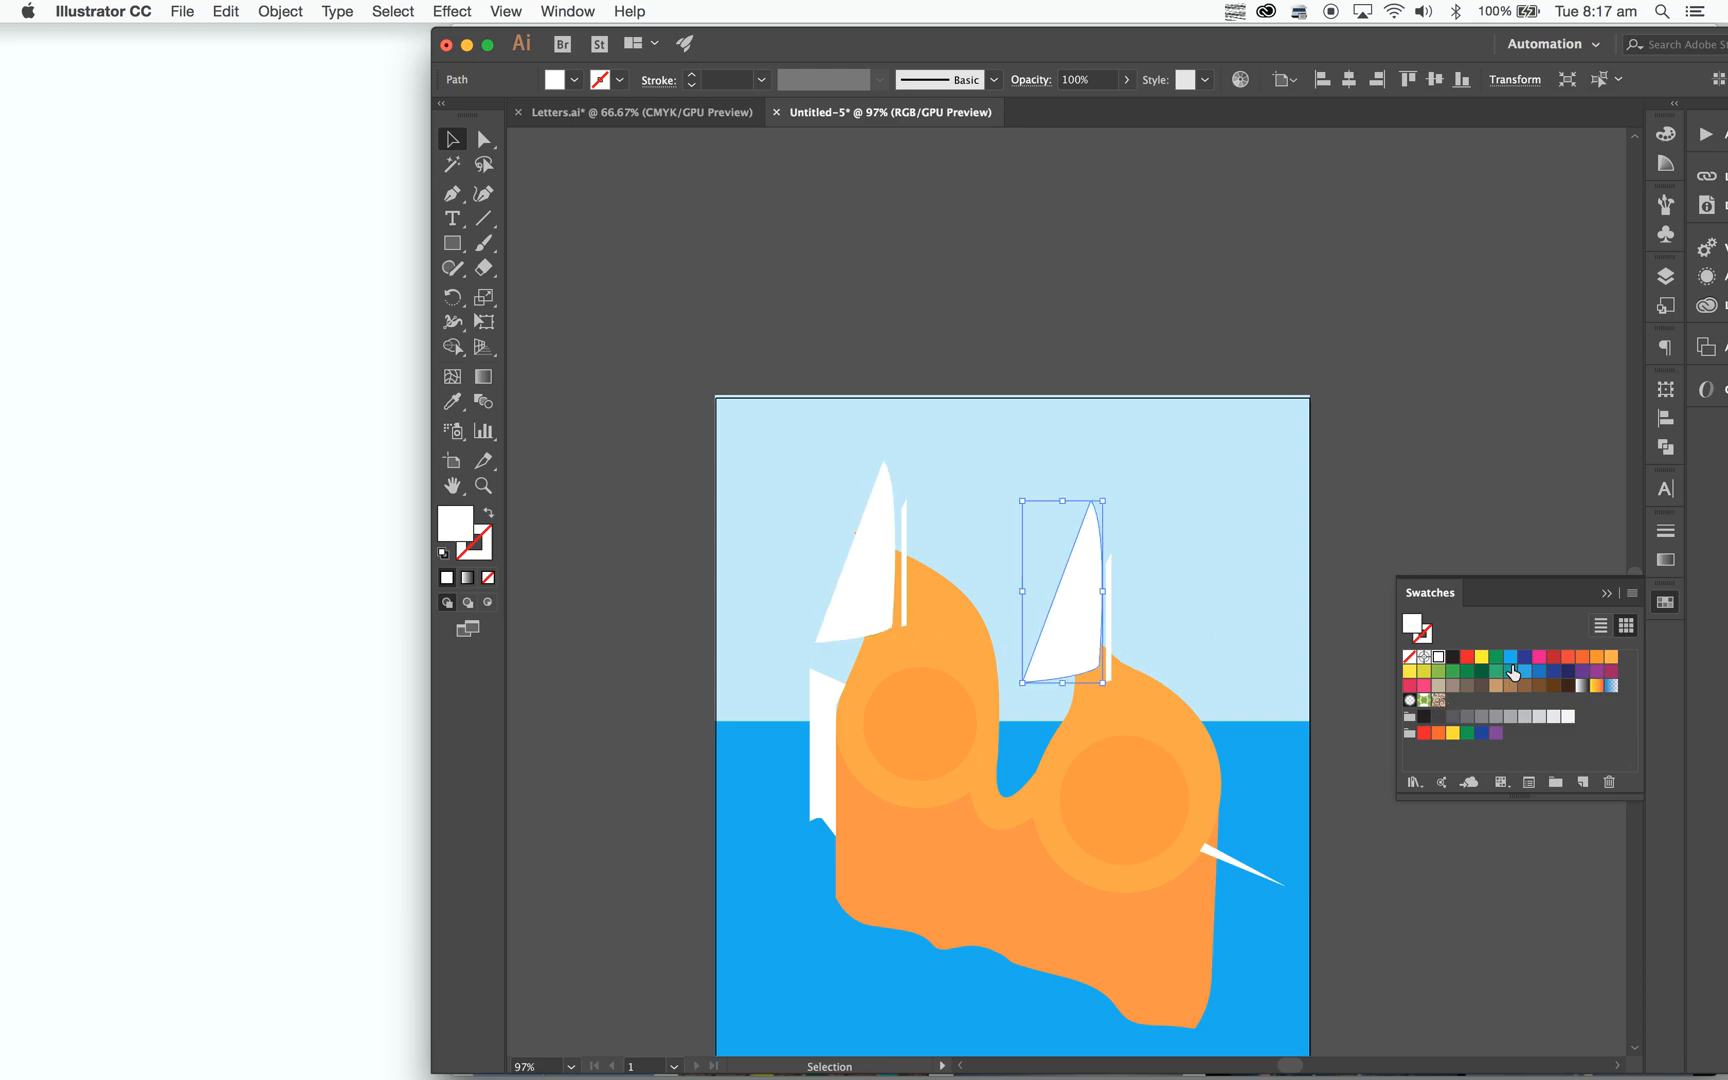
Fill both new sails with red.
{"action": "left_click", "coordinate": [1558, 662]}
{"action": "left_click", "coordinate": [868, 606]}
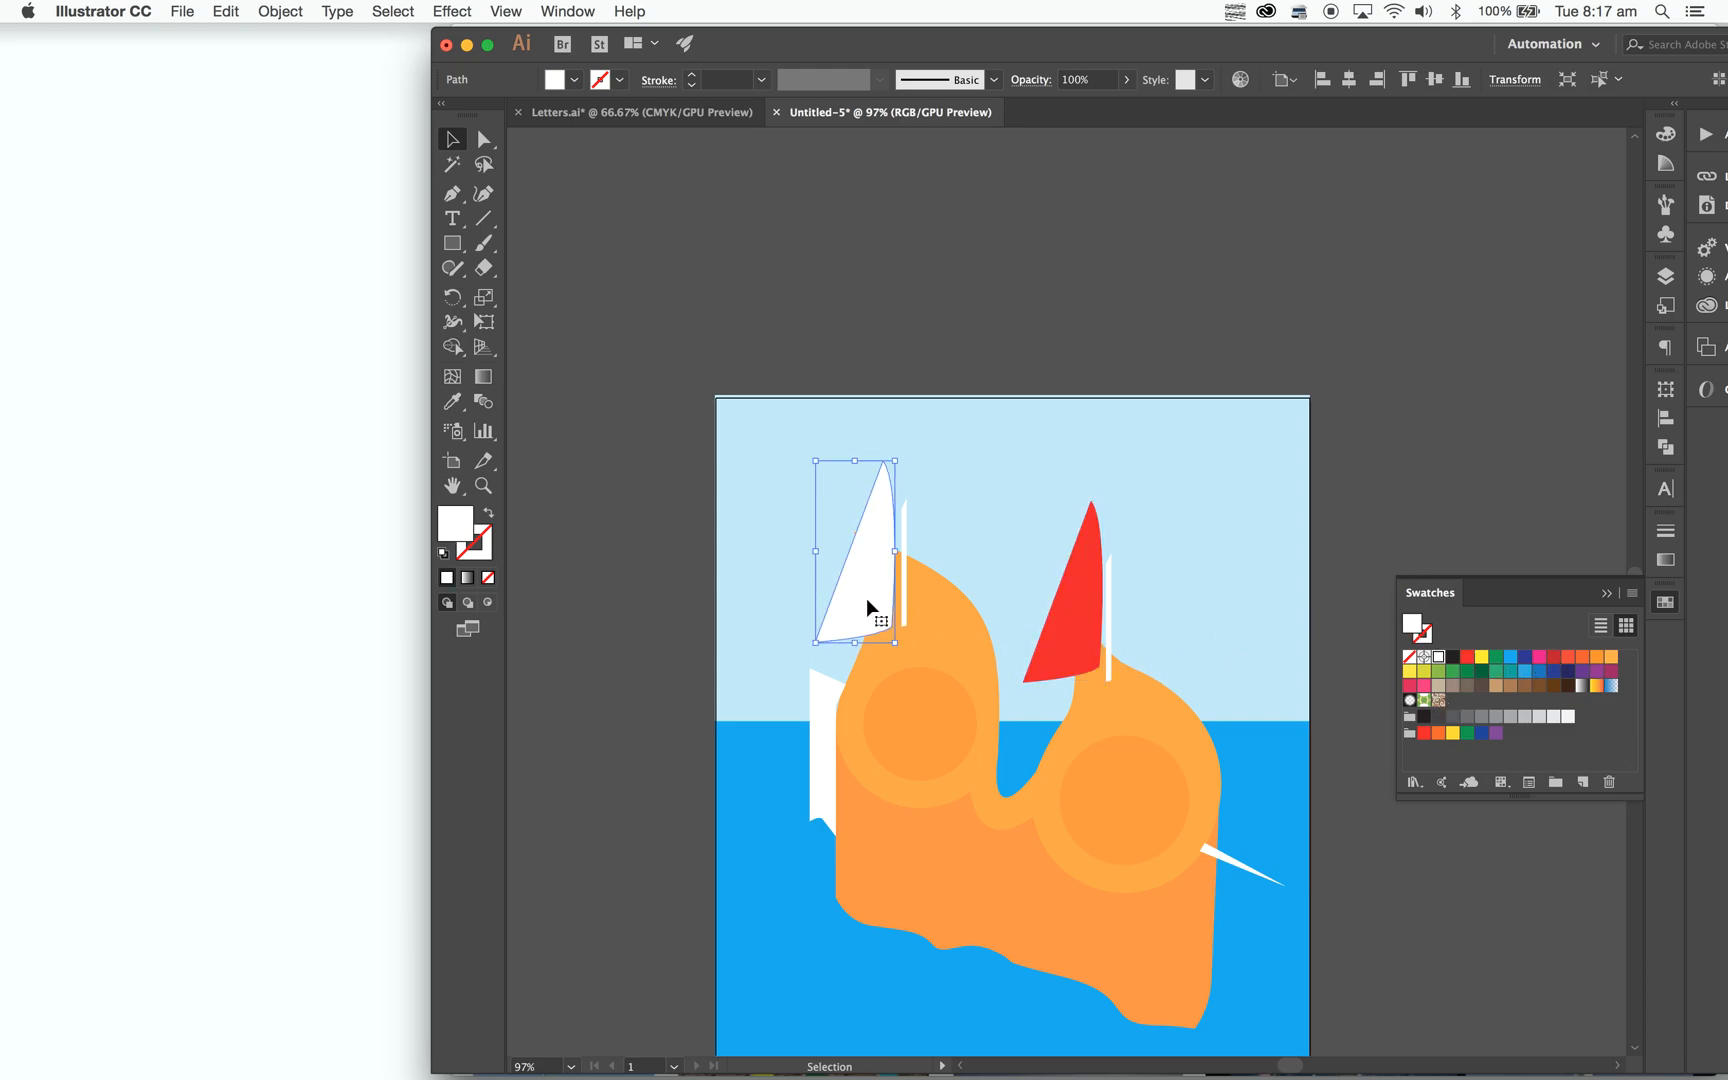
{"action": "left_click", "coordinate": [1463, 664]}
{"action": "left_click", "coordinate": [1457, 490]}
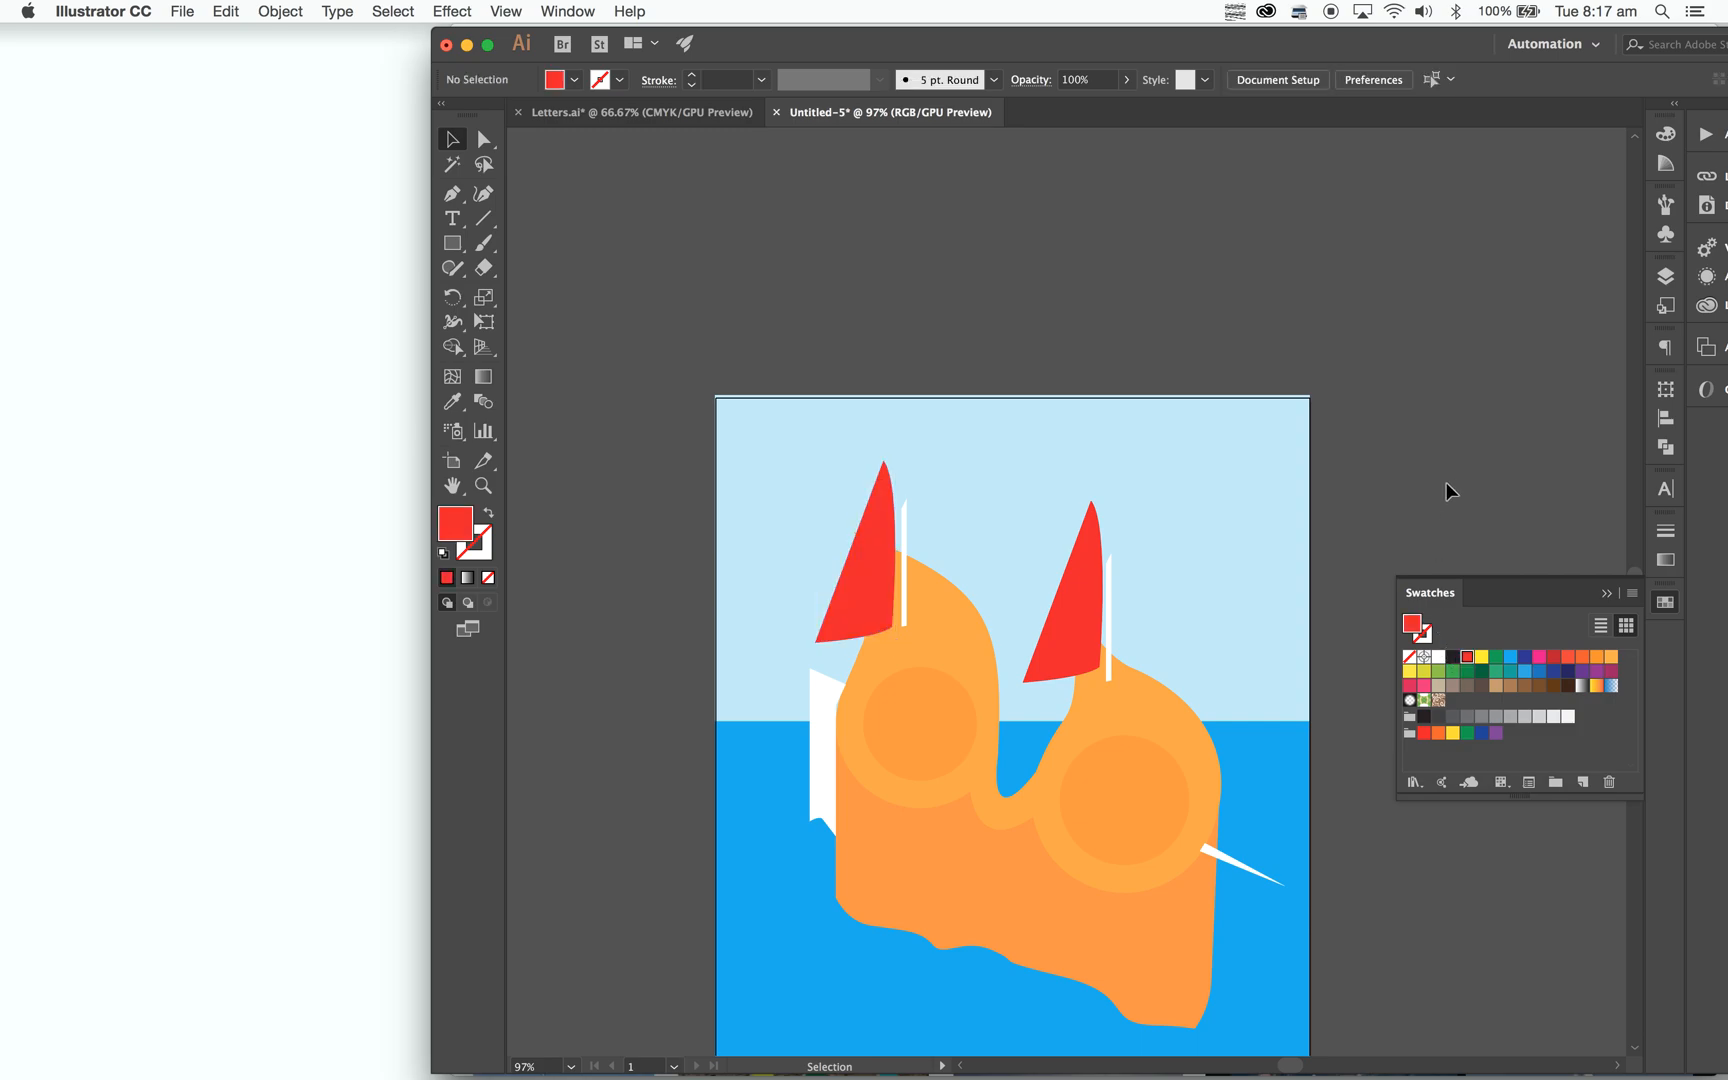
Capture a screenshot of the whole poster artboard and minimize Illustrator.
{"action": "left_click", "coordinate": [989, 708], "text": "alt+super"}
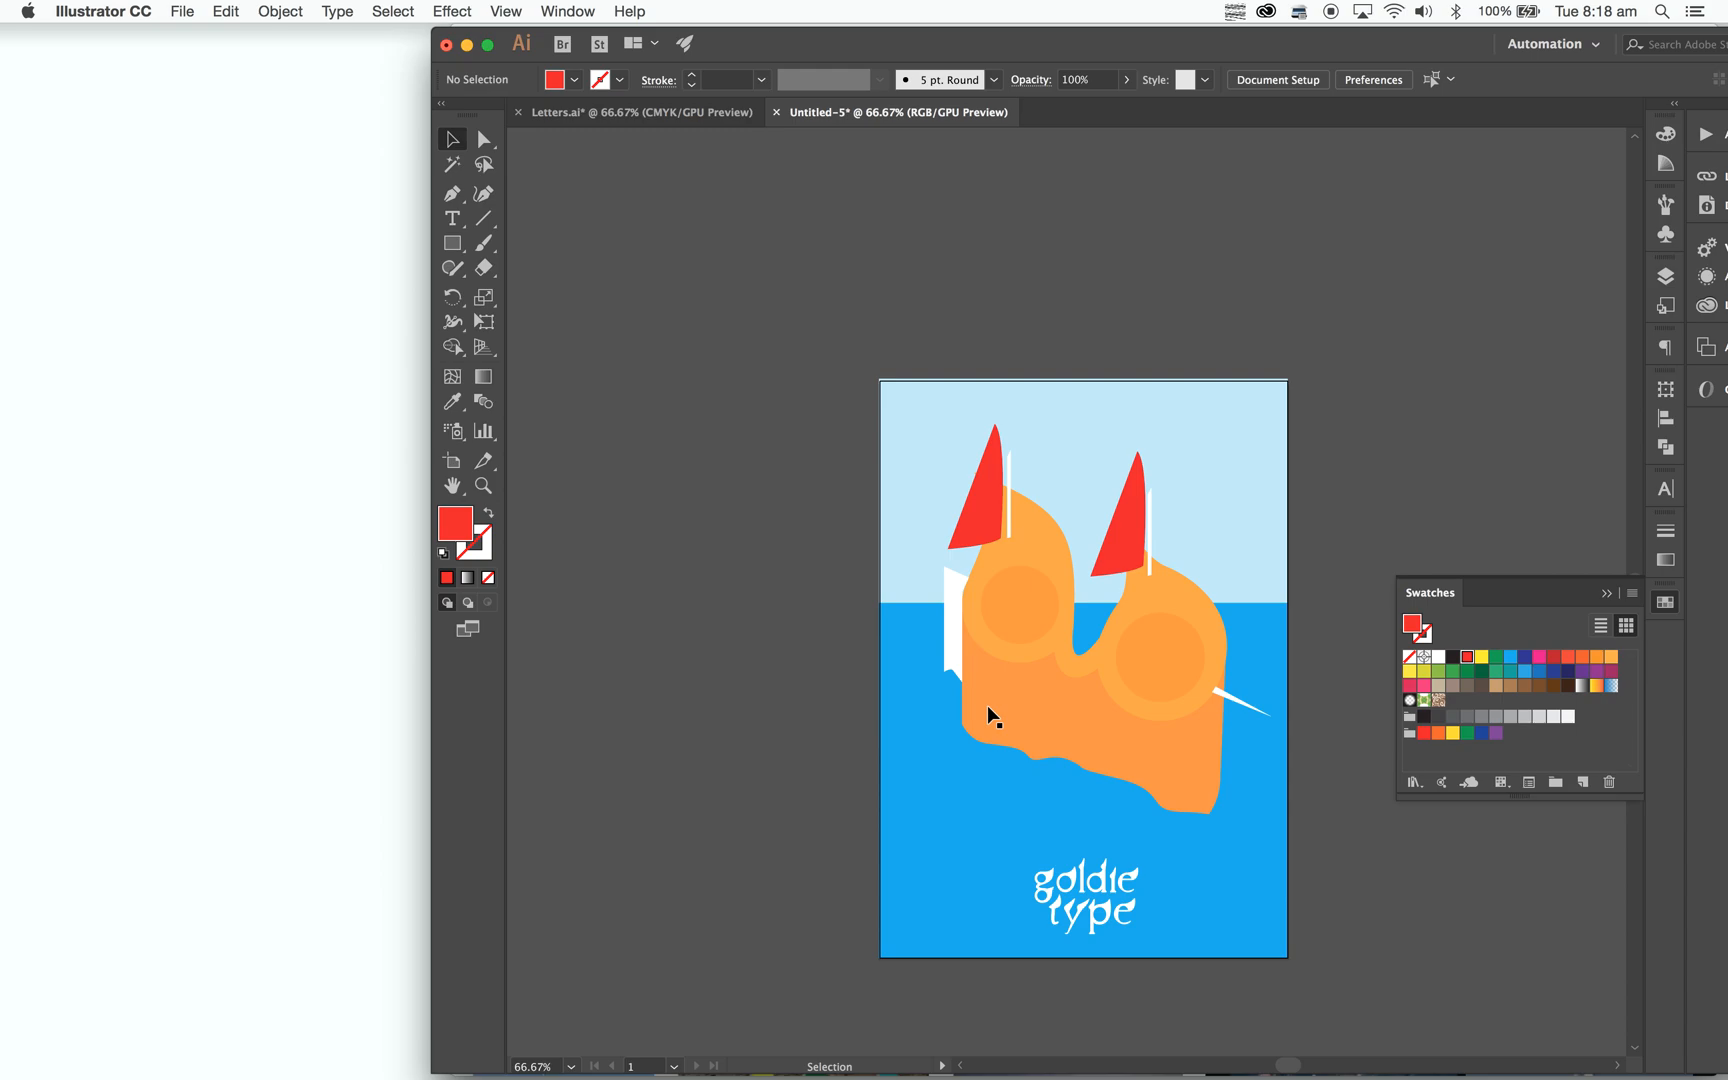
{"action": "left_click_drag", "start_coordinate": [880, 380], "coordinate": [1300, 968]}
{"action": "left_click", "coordinate": [467, 46]}
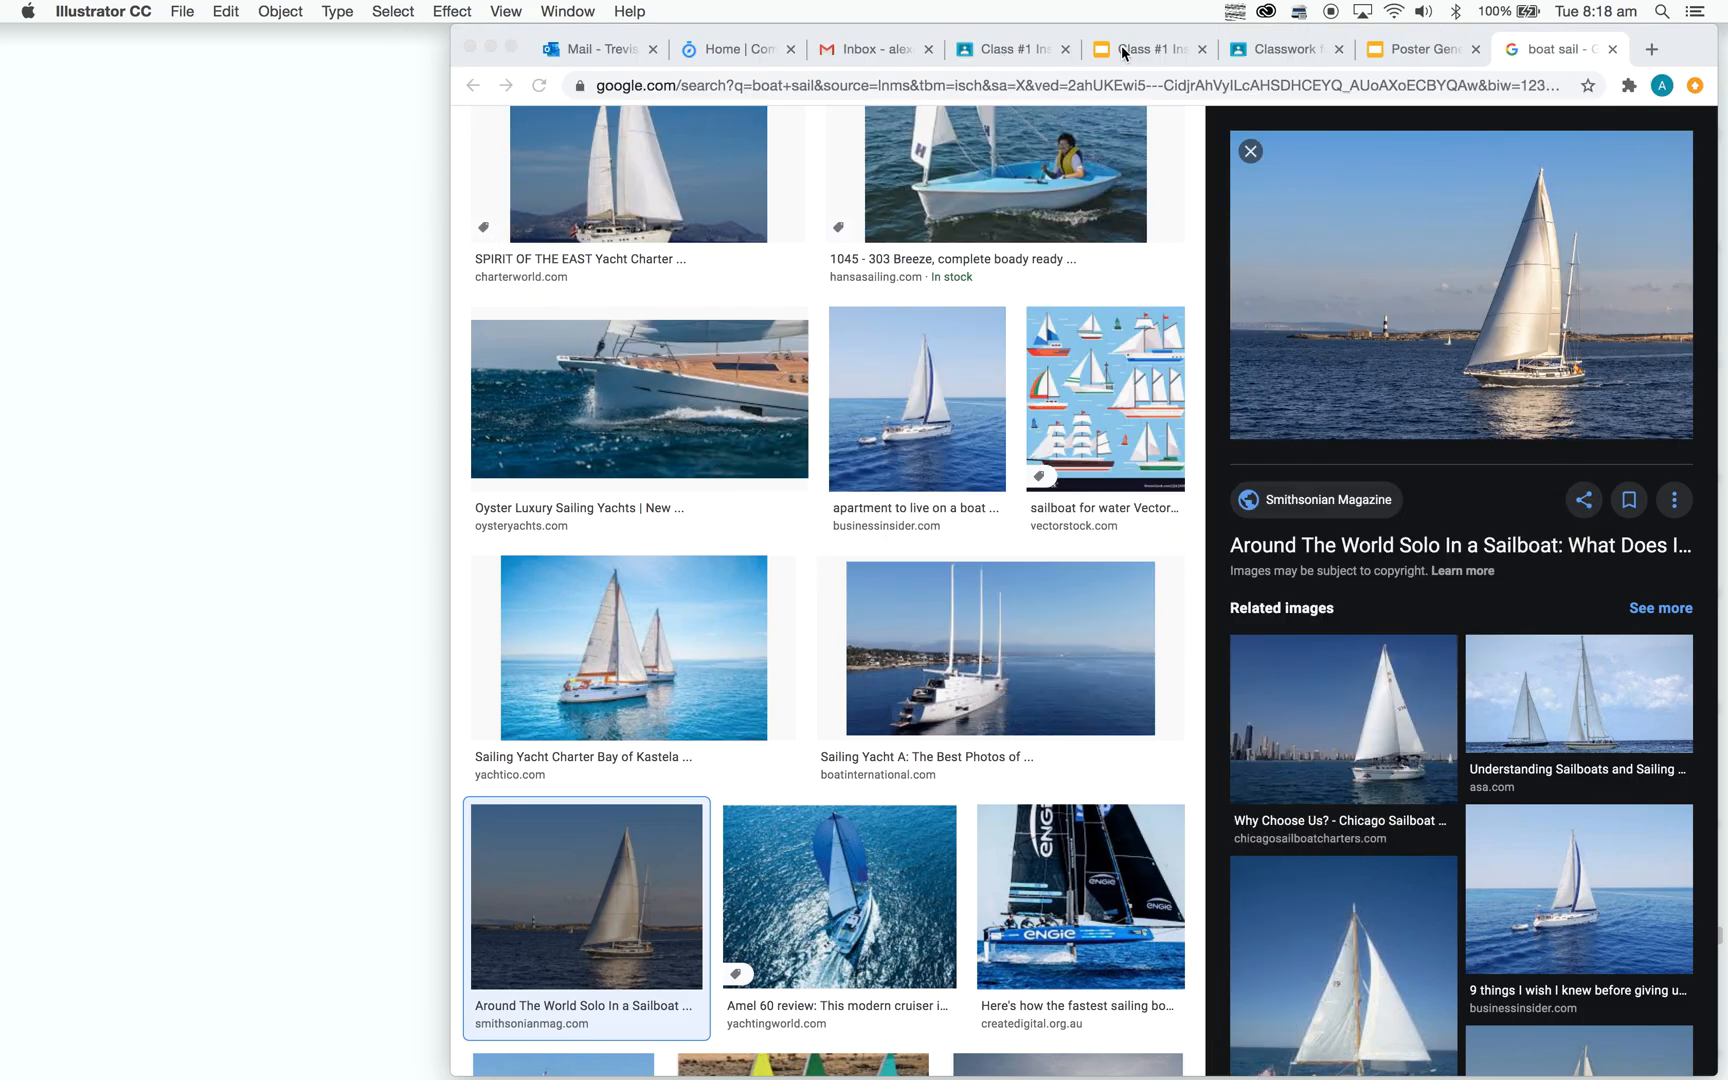
Switch to Google Chrome and open the "Yr 10 VCD Just My Type Exemplar" presentation from the 10 Vis Com classwork.
{"action": "left_click", "coordinate": [1121, 52]}
{"action": "left_click", "coordinate": [1020, 49]}
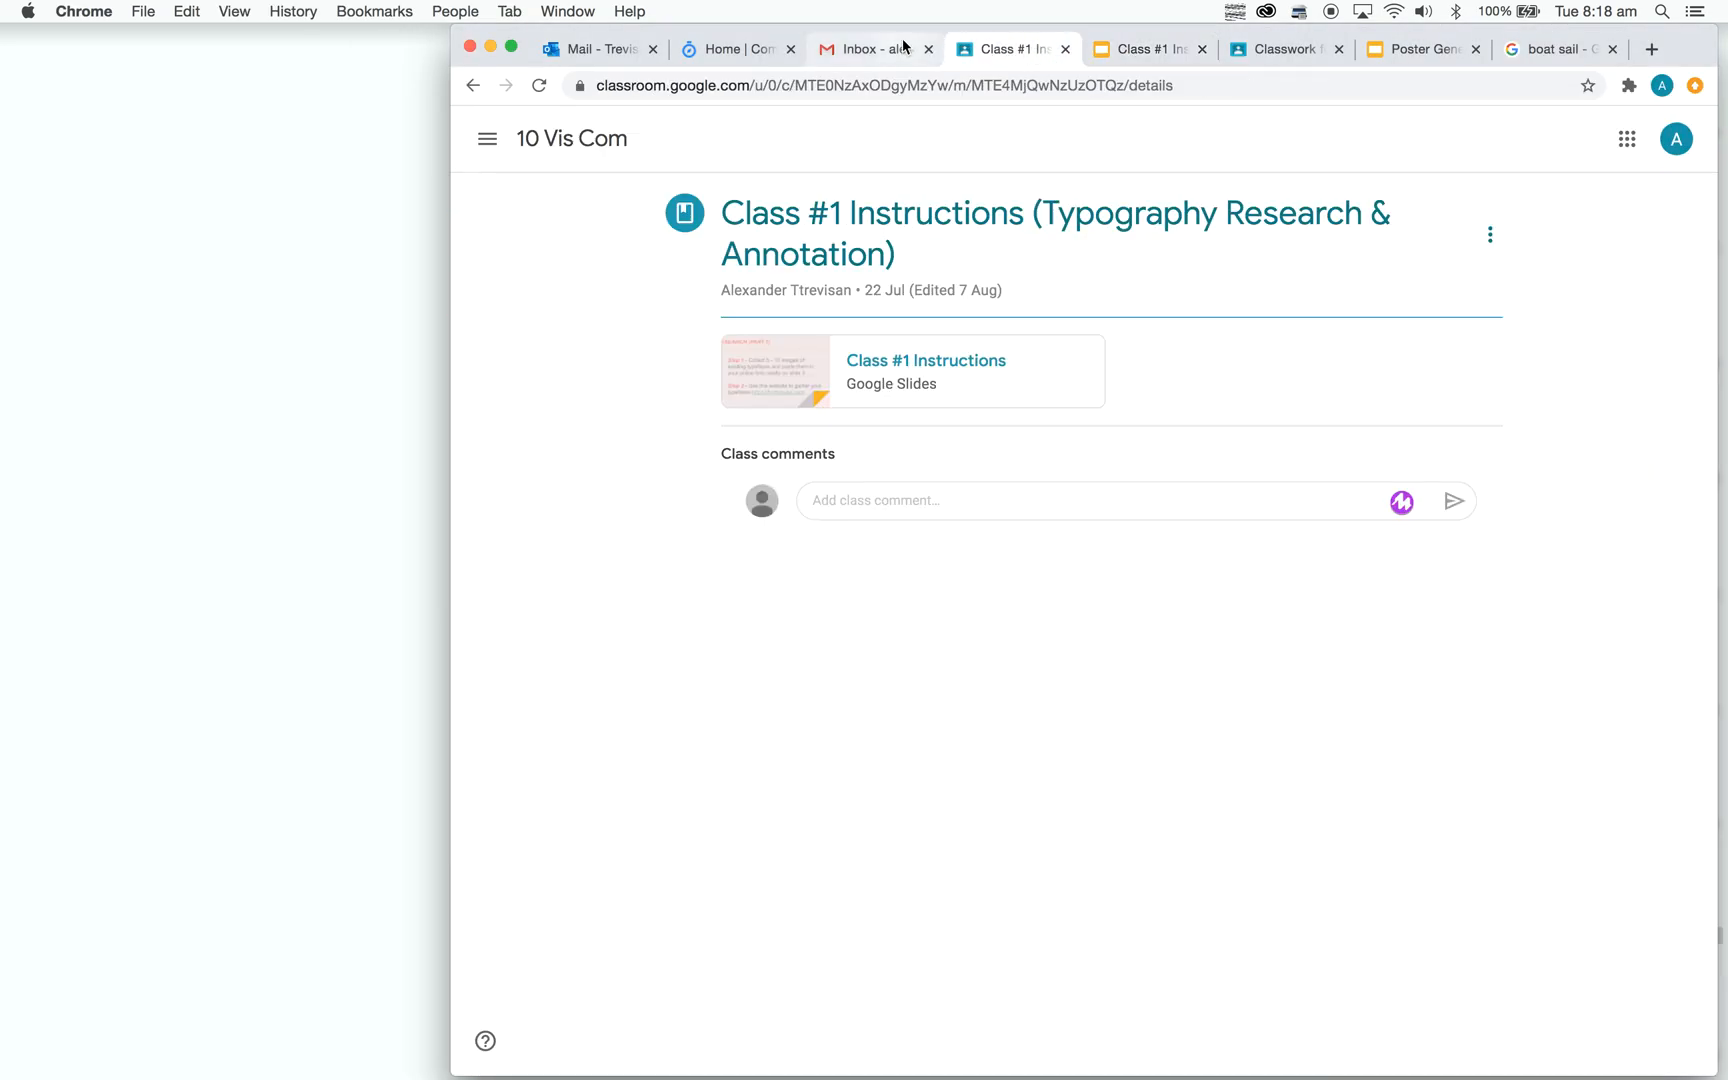
{"action": "left_click", "coordinate": [598, 146]}
{"action": "left_click", "coordinate": [1062, 150]}
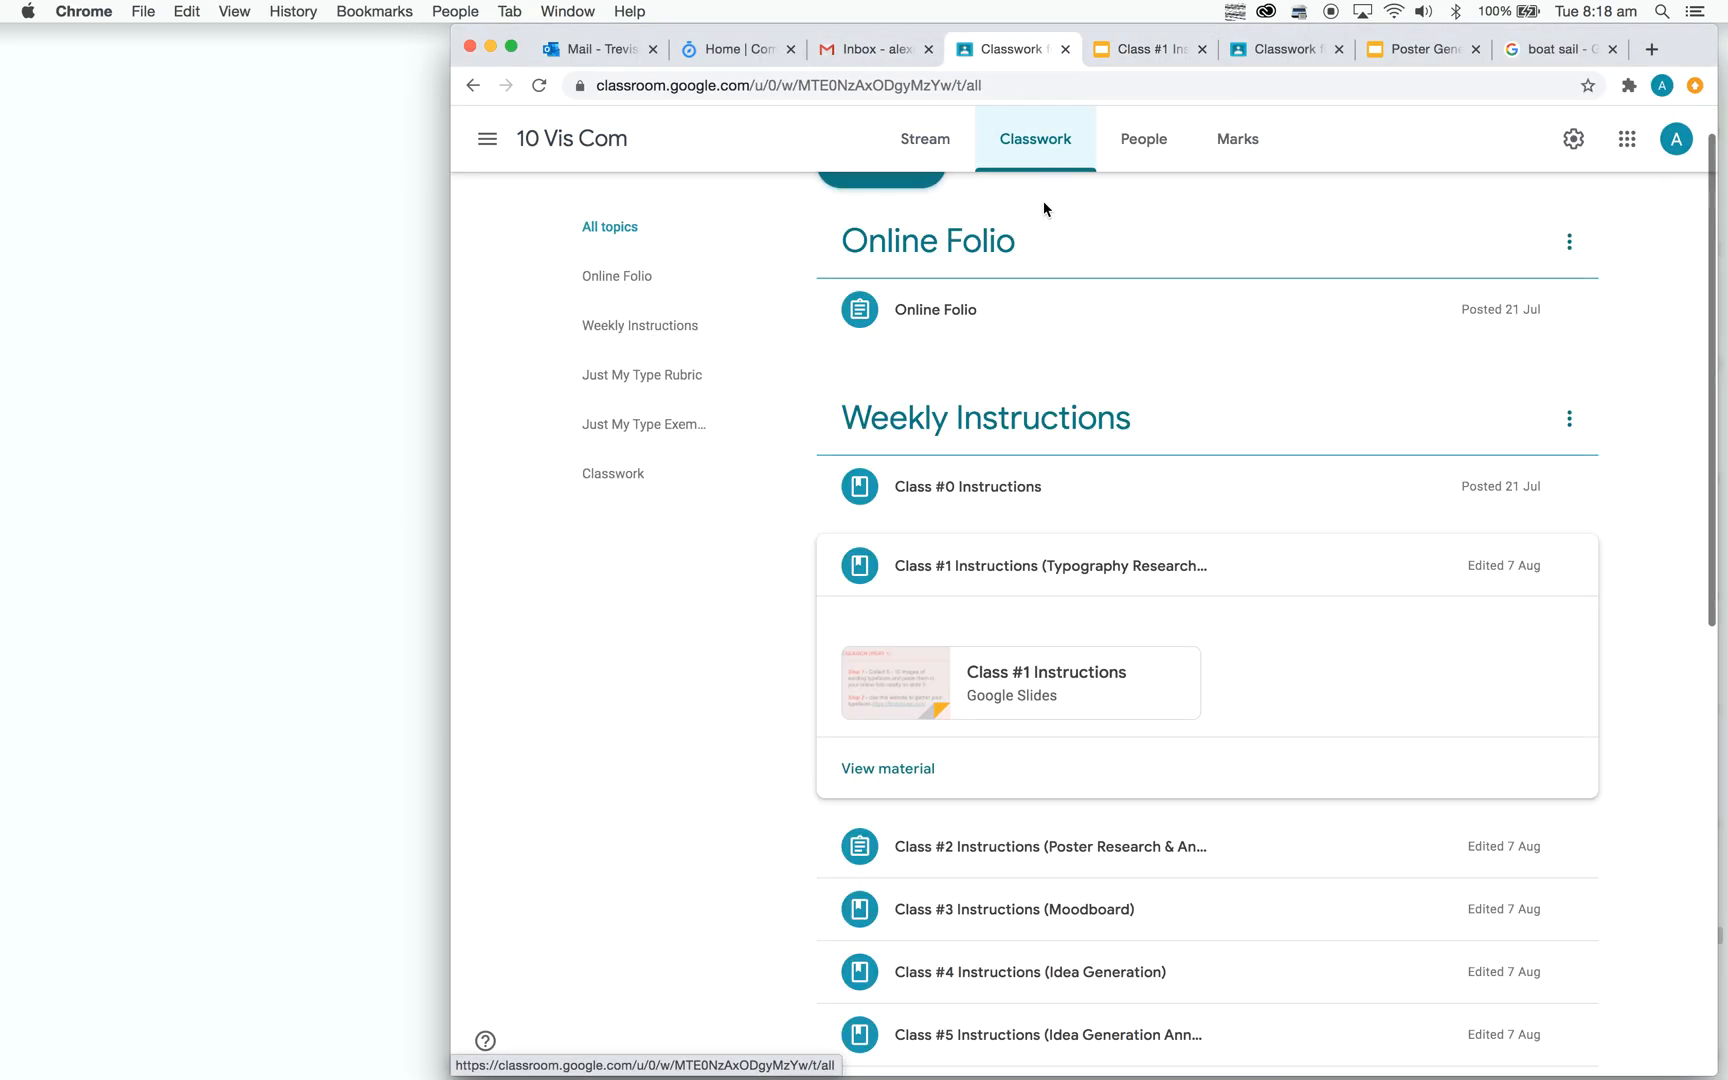
{"action": "scroll", "coordinate": [1070, 779], "scroll_direction": "down", "scroll_amount": 9}
{"action": "left_click", "coordinate": [1059, 799]}
{"action": "left_click", "coordinate": [982, 930]}
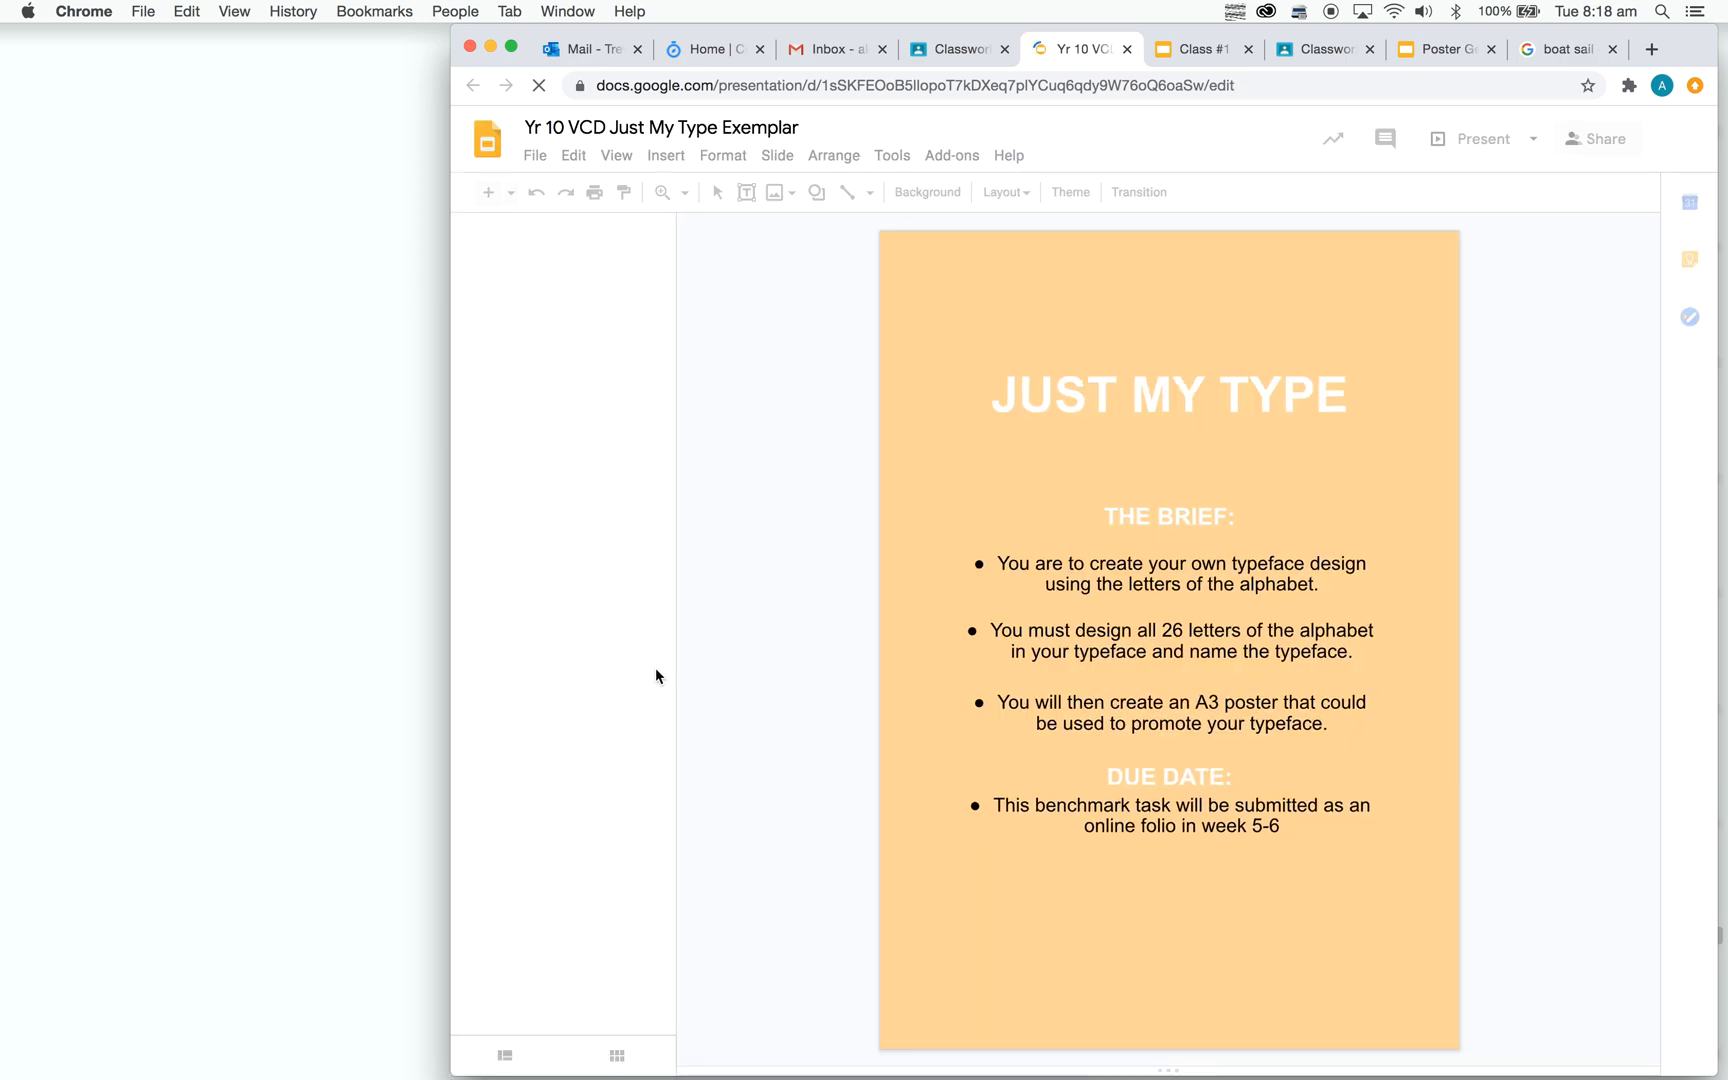
Replace the black necklace poster on the "REFINEMENT- (EXAMPLE #1)" slide with the sailboat poster screenshot.
{"action": "scroll", "coordinate": [576, 724], "scroll_direction": "down", "scroll_amount": 20}
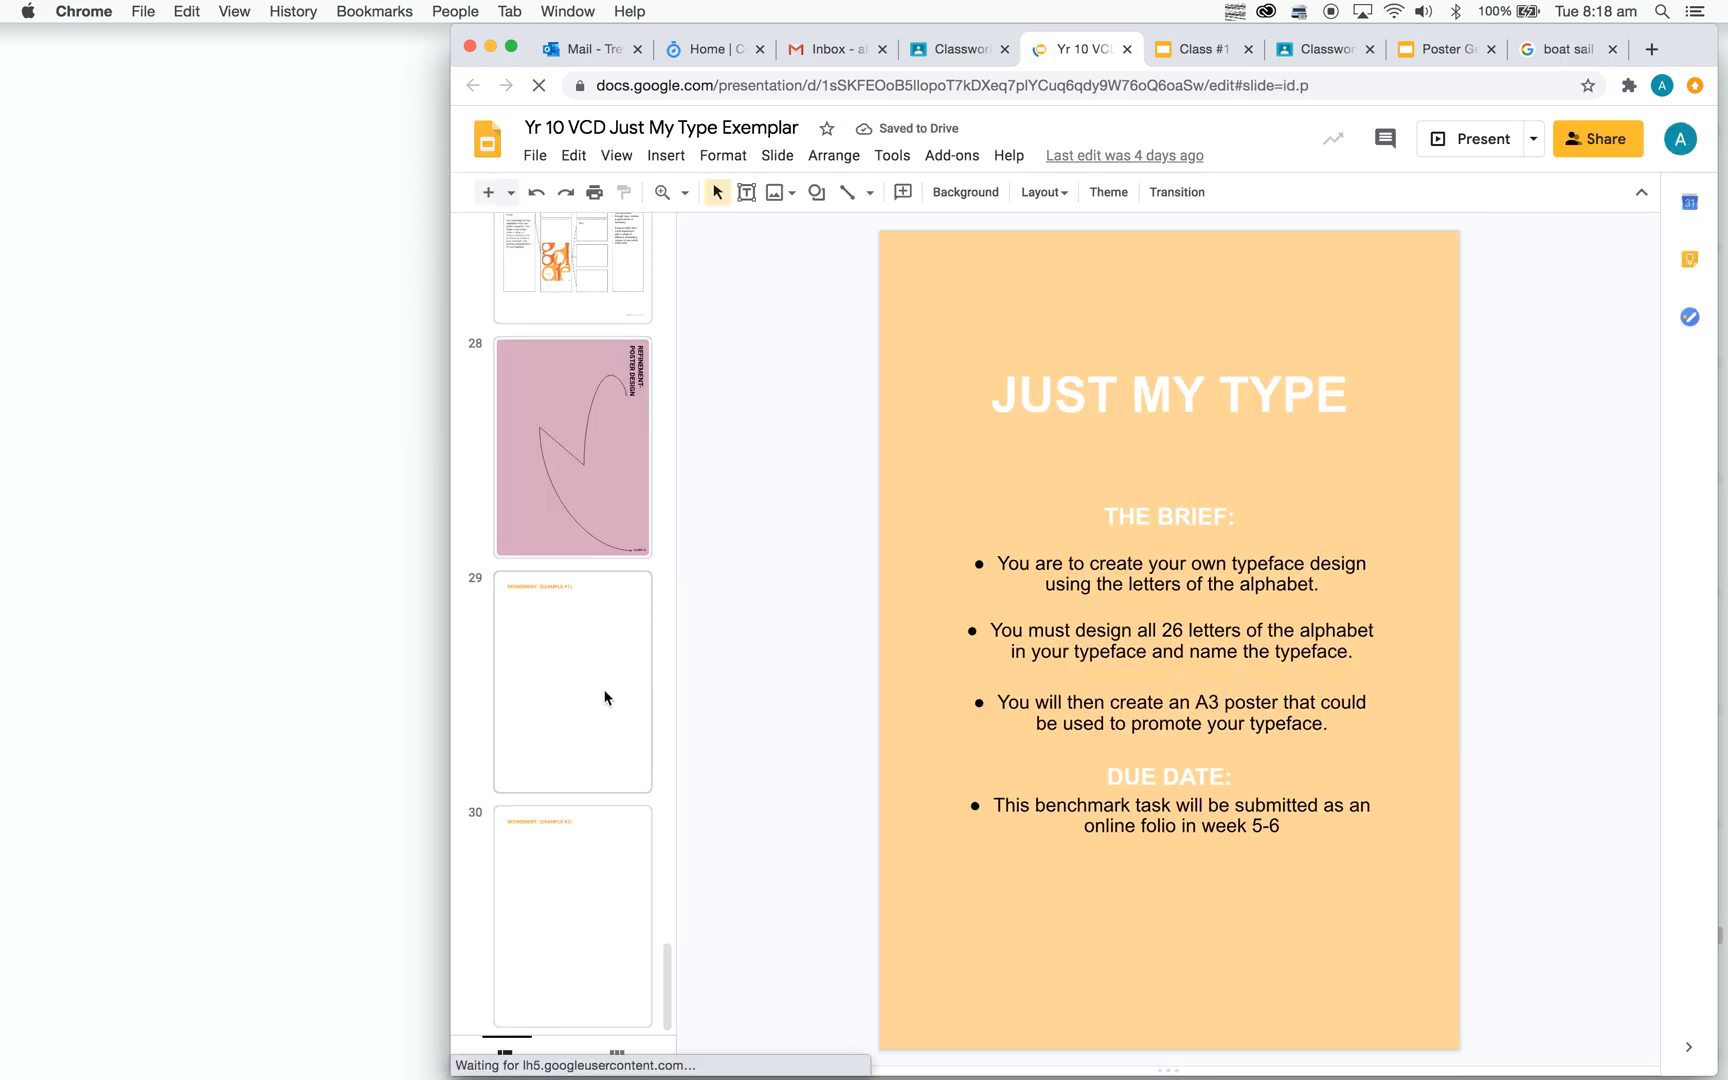
{"action": "left_click", "coordinate": [604, 697]}
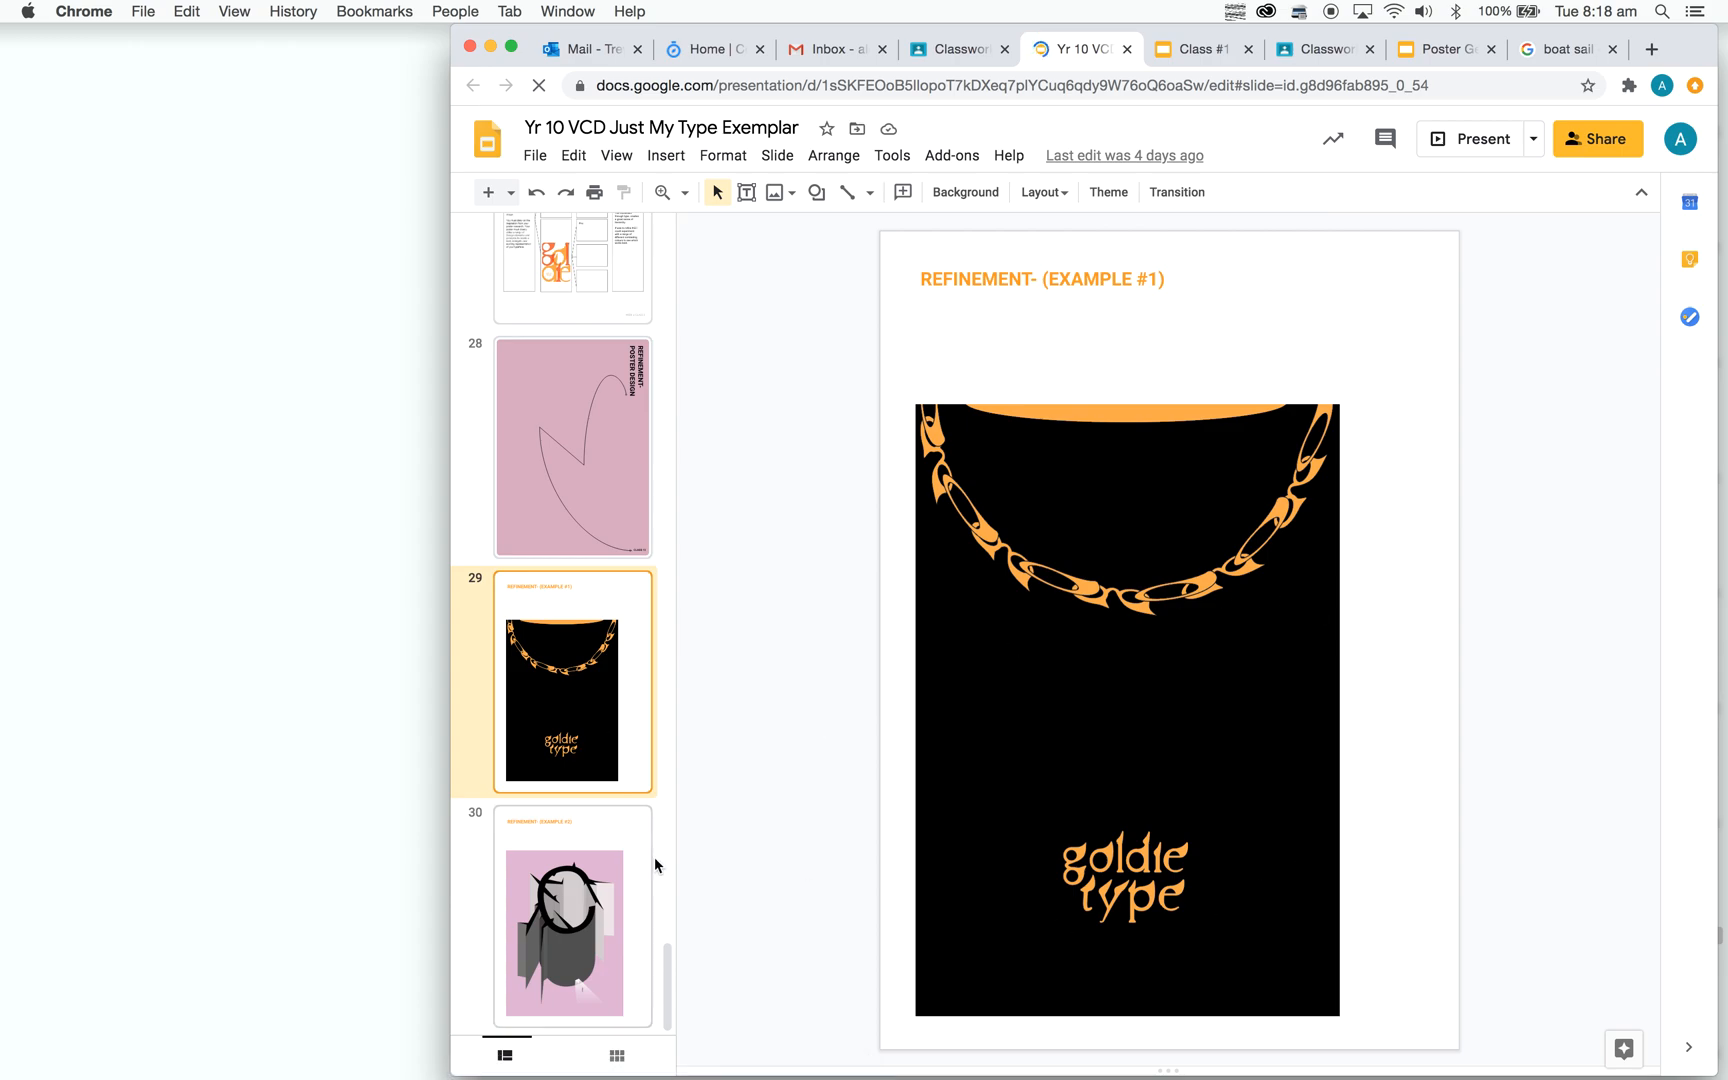
{"action": "left_click", "coordinate": [609, 883]}
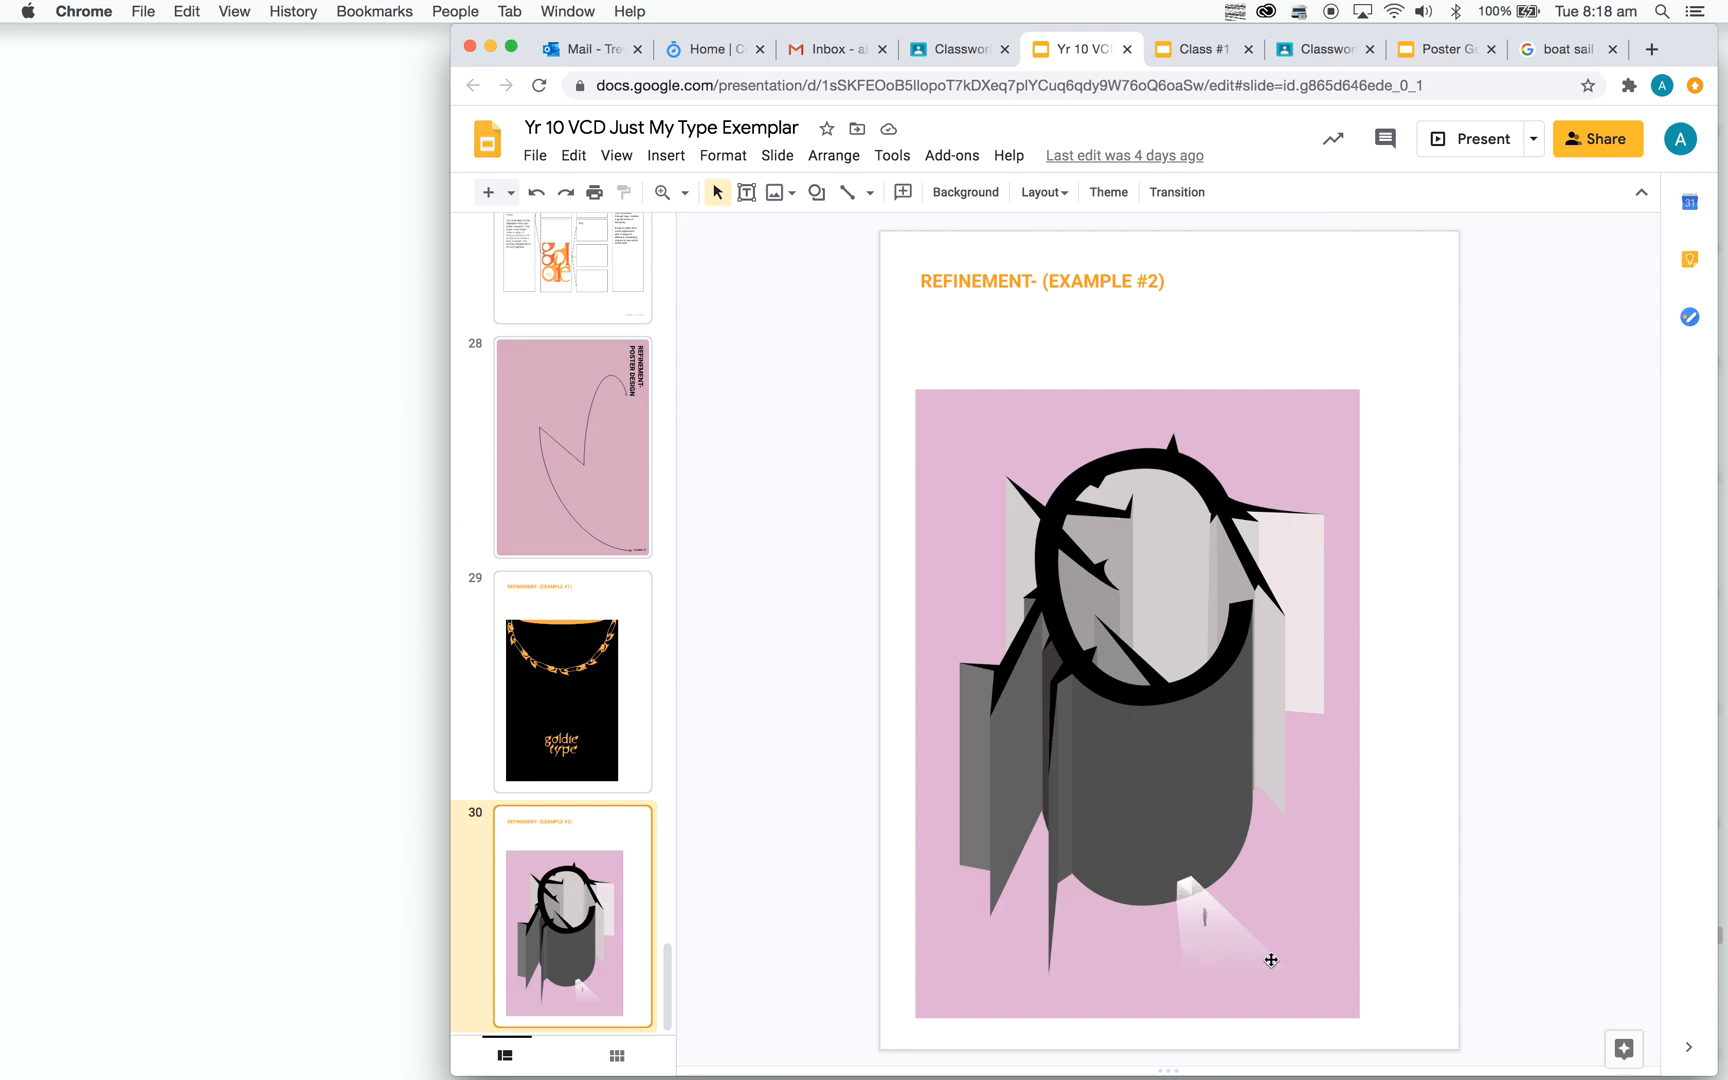
{"action": "left_click", "coordinate": [597, 673]}
{"action": "left_click", "coordinate": [1240, 595]}
{"action": "key", "text": "BackSpace"}
{"action": "left_click_drag", "start_coordinate": [1685, 55], "coordinate": [1113, 702]}
{"action": "left_click", "coordinate": [1445, 691]}
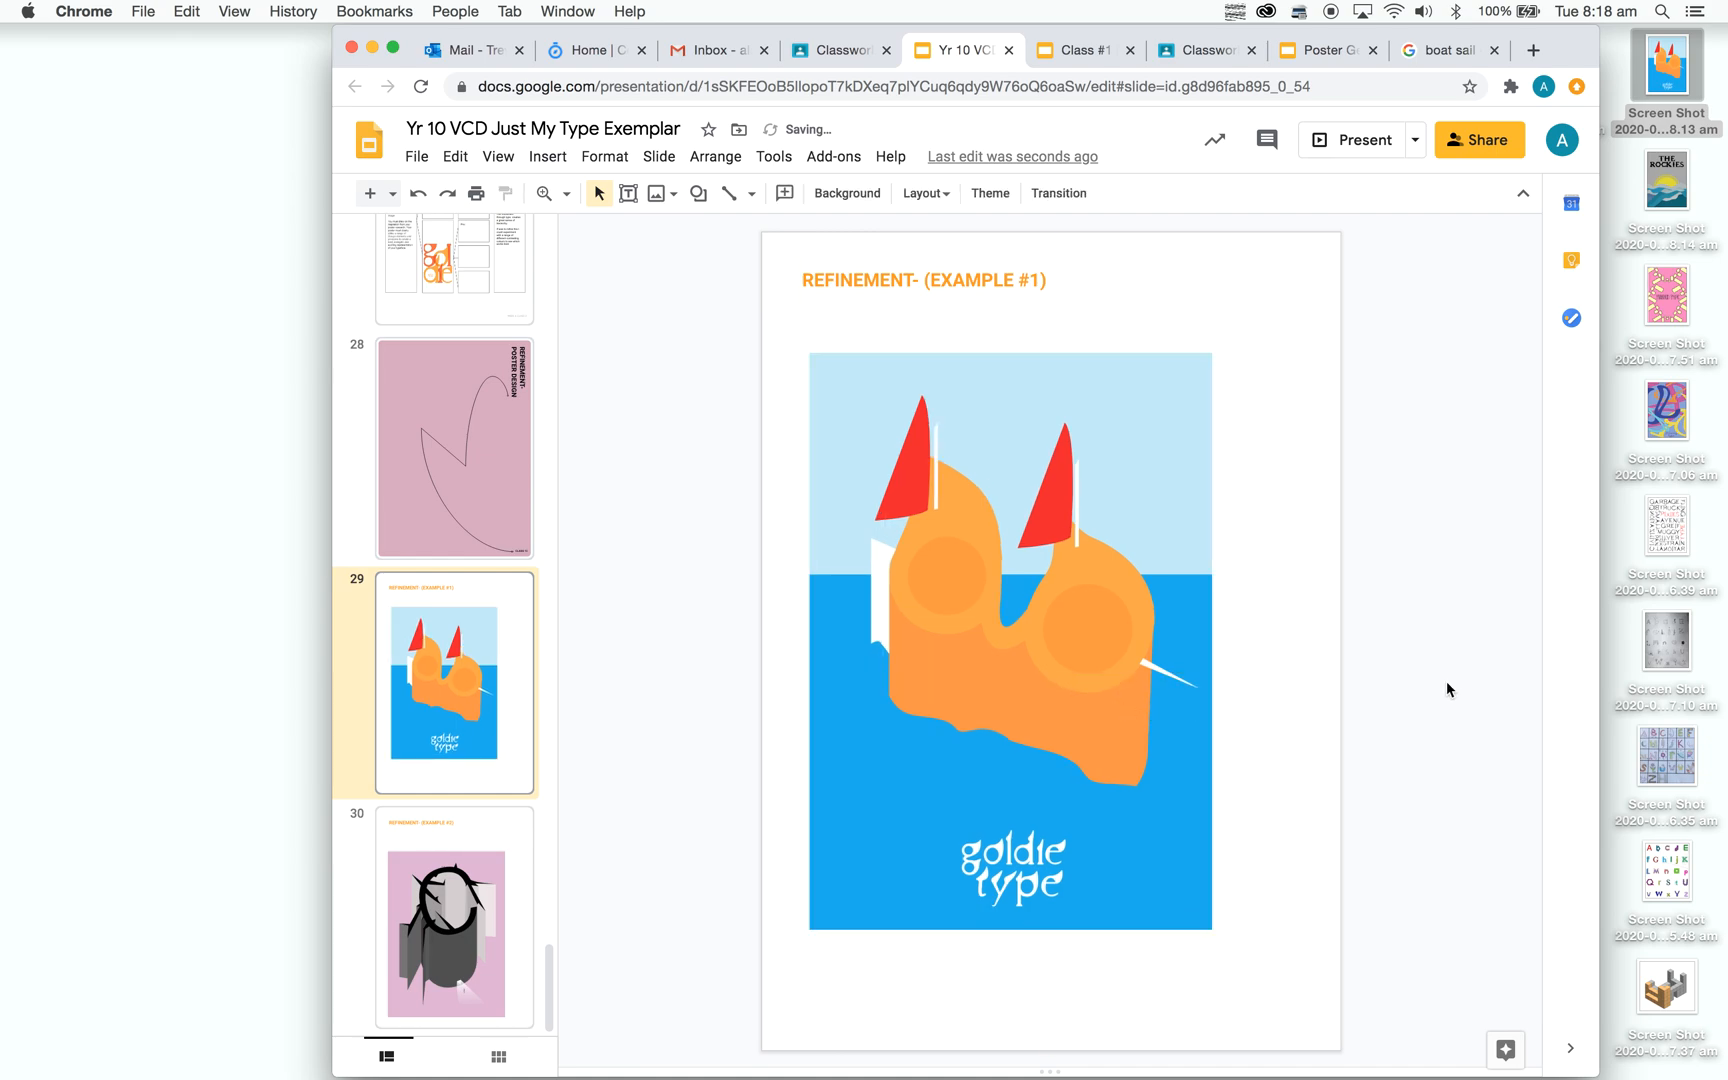